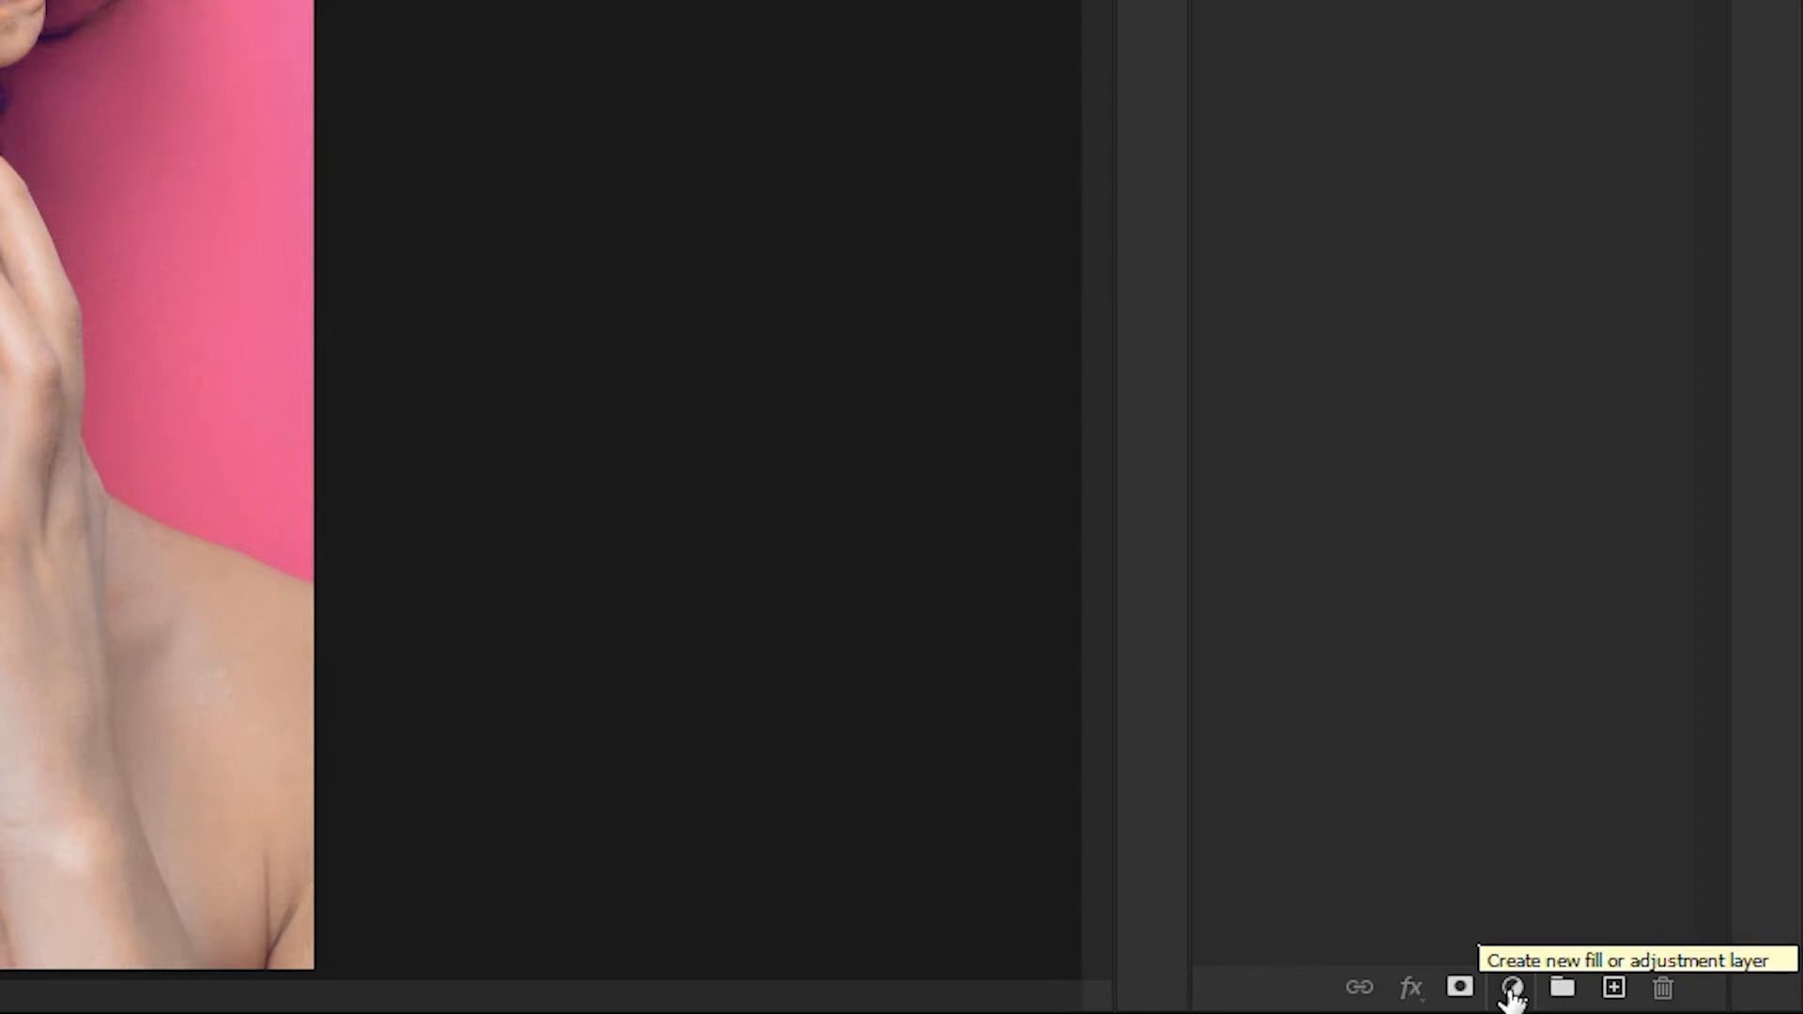
Add a Gradient Map adjustment layer above the Background and make its adjustment, rather than its mask, active
left_click(1512, 988)
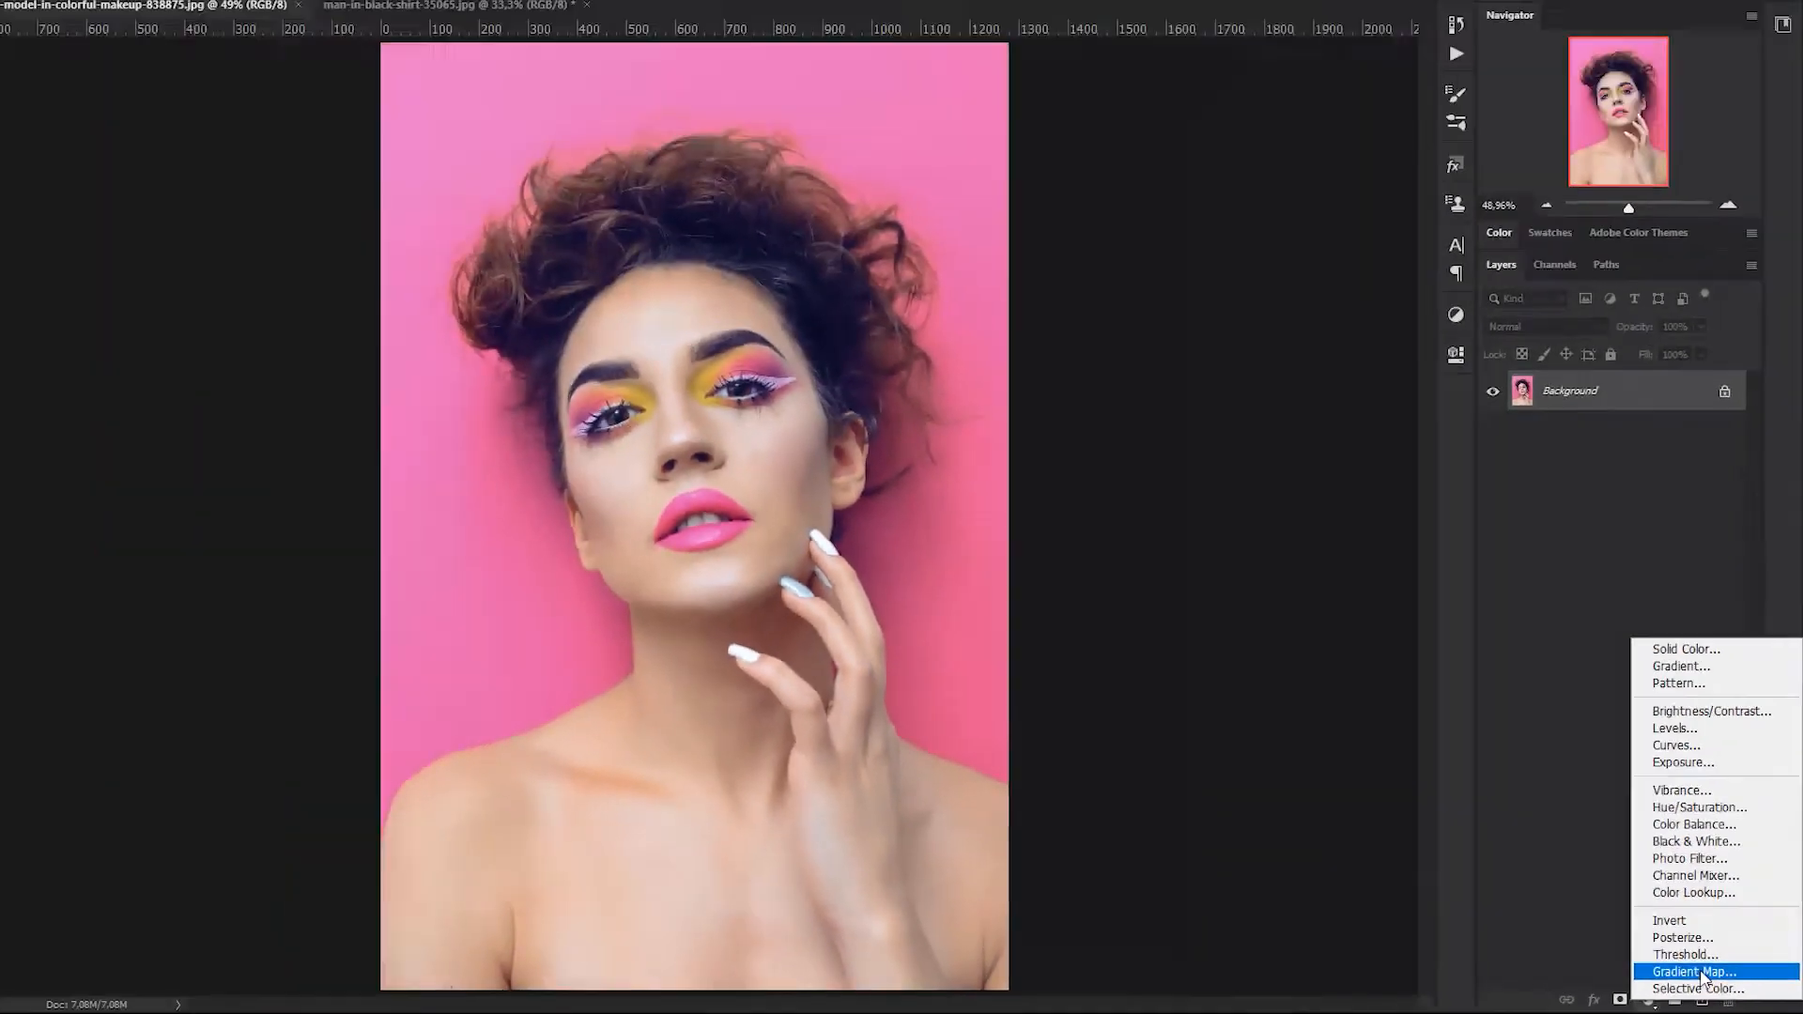
left_click(1696, 972)
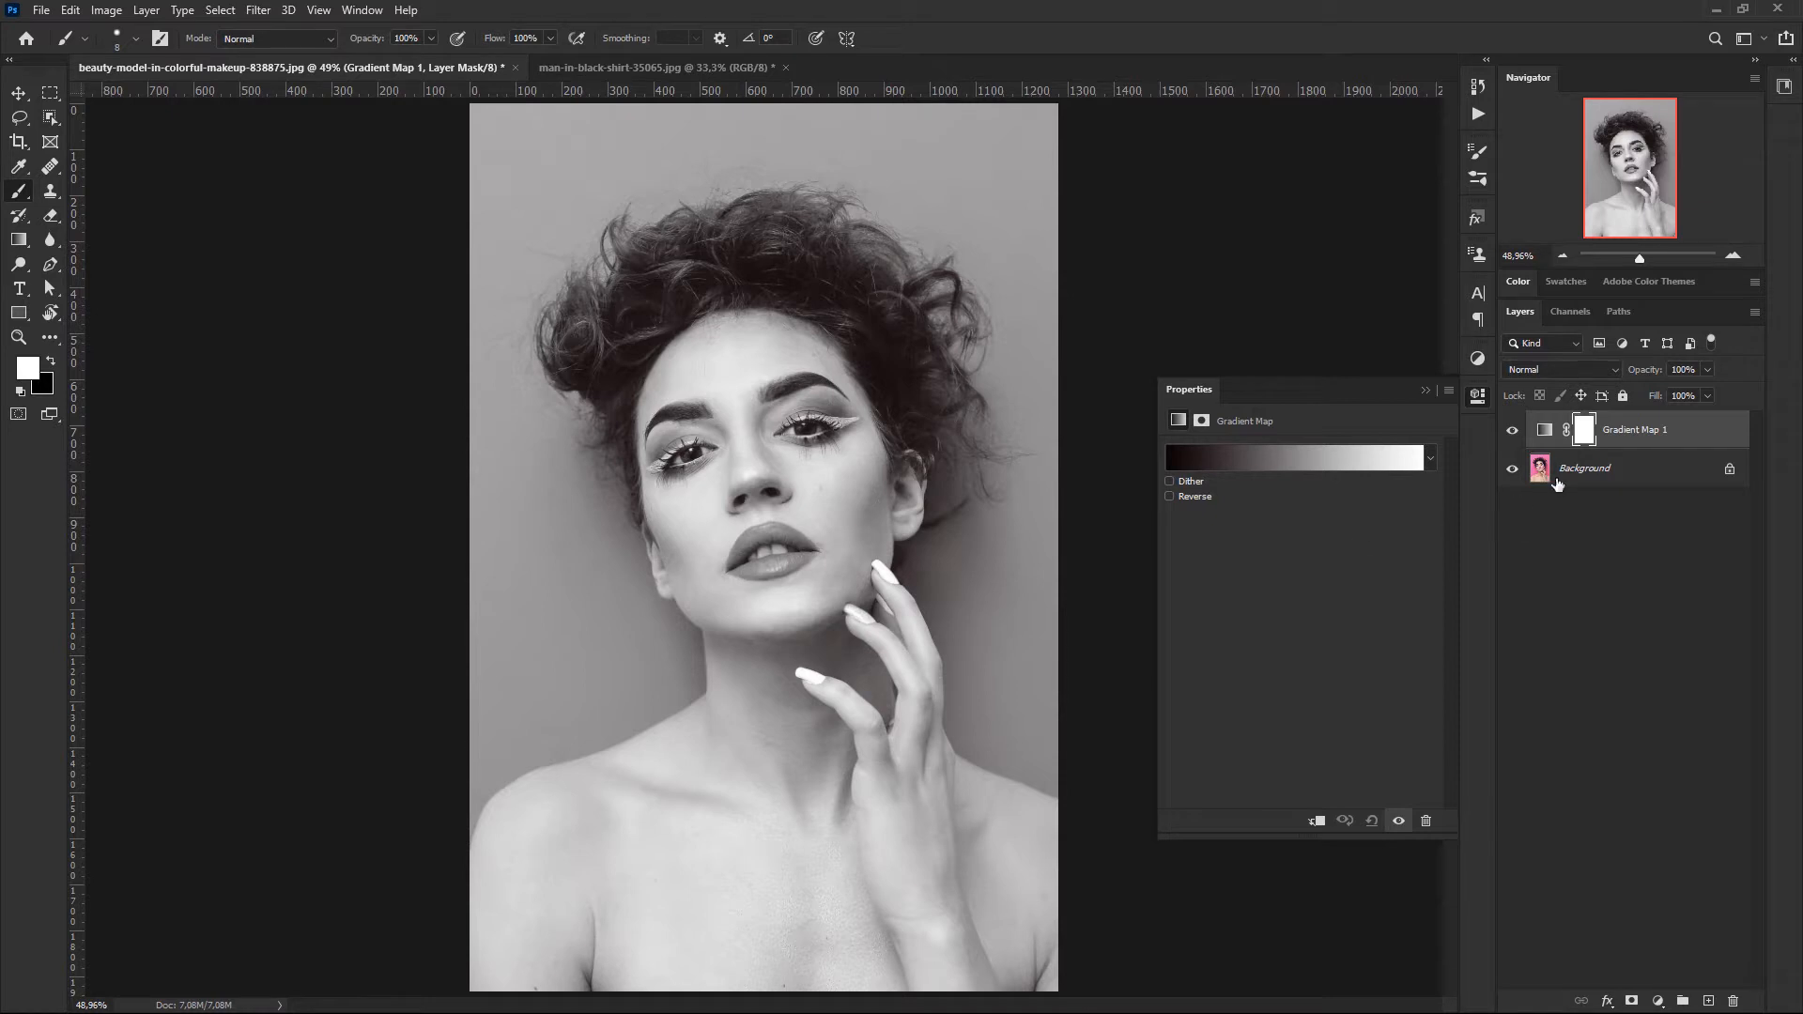
left_click(1543, 431)
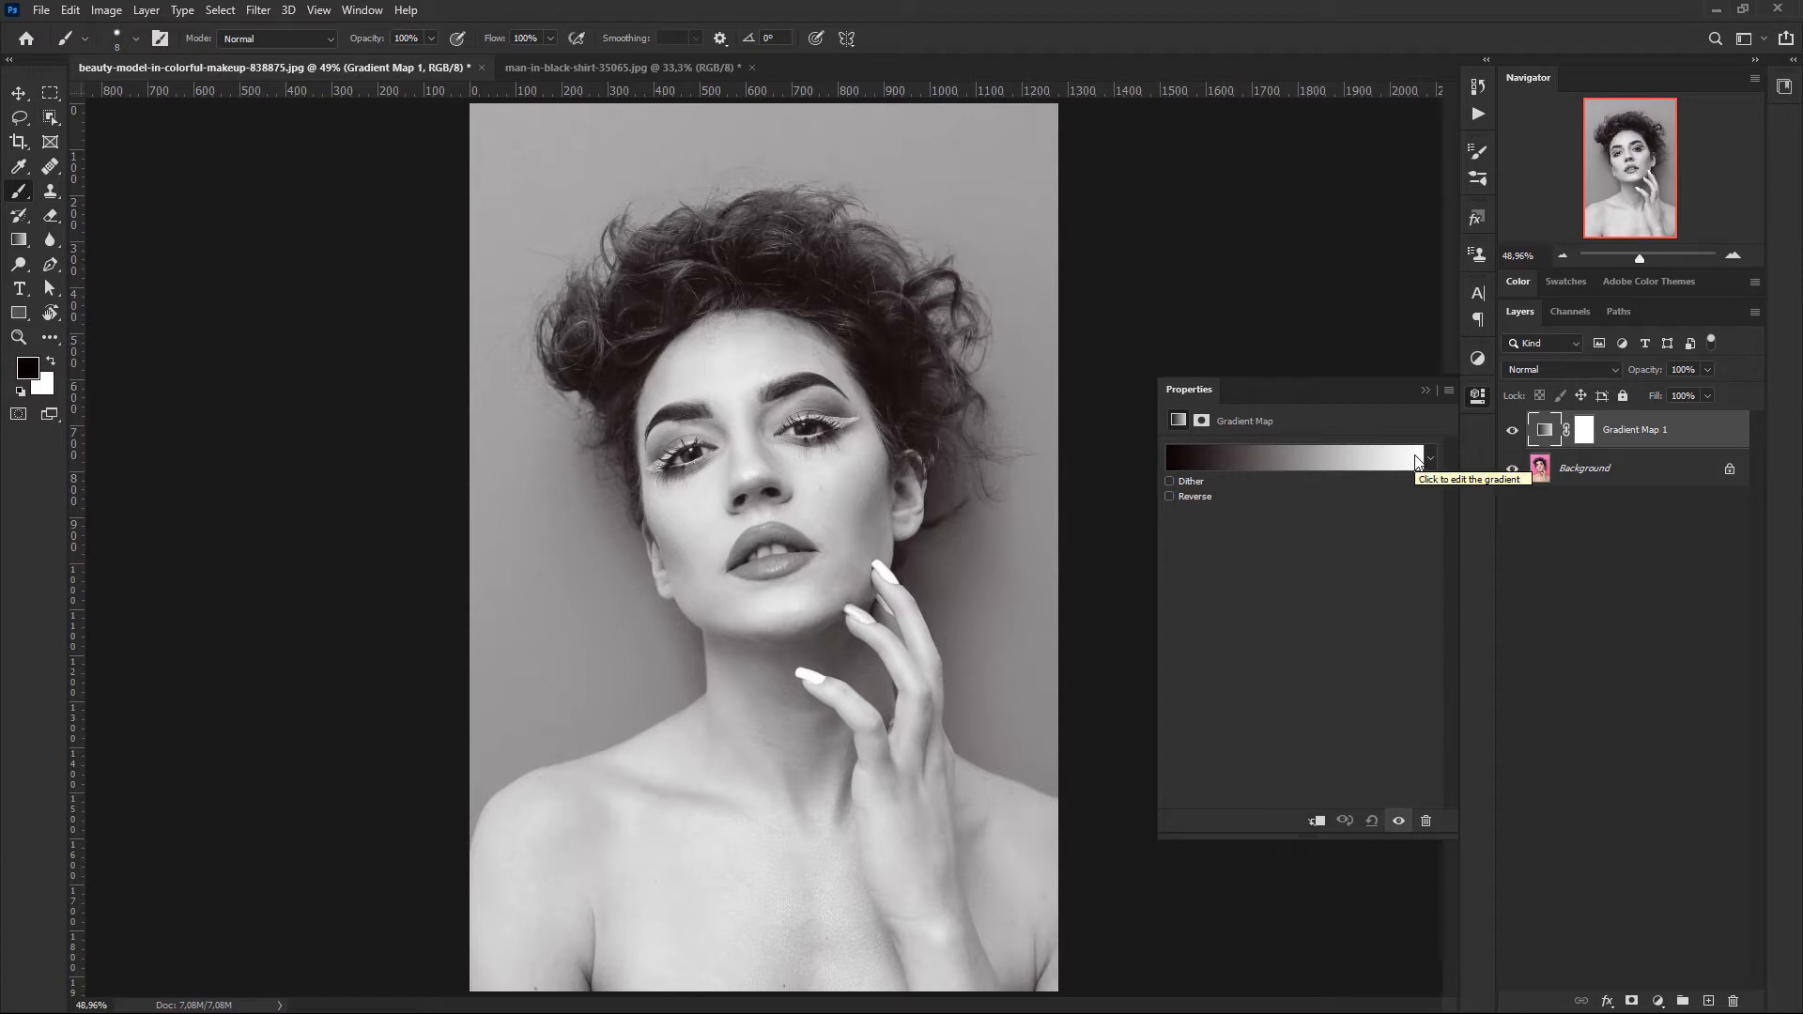
Toggle the gradient map's Reverse option on and off to compare both tone directions, leaving it off
left_click(1170, 497)
left_click(1169, 496)
left_click(1168, 496)
left_click(1169, 496)
left_click(1169, 496)
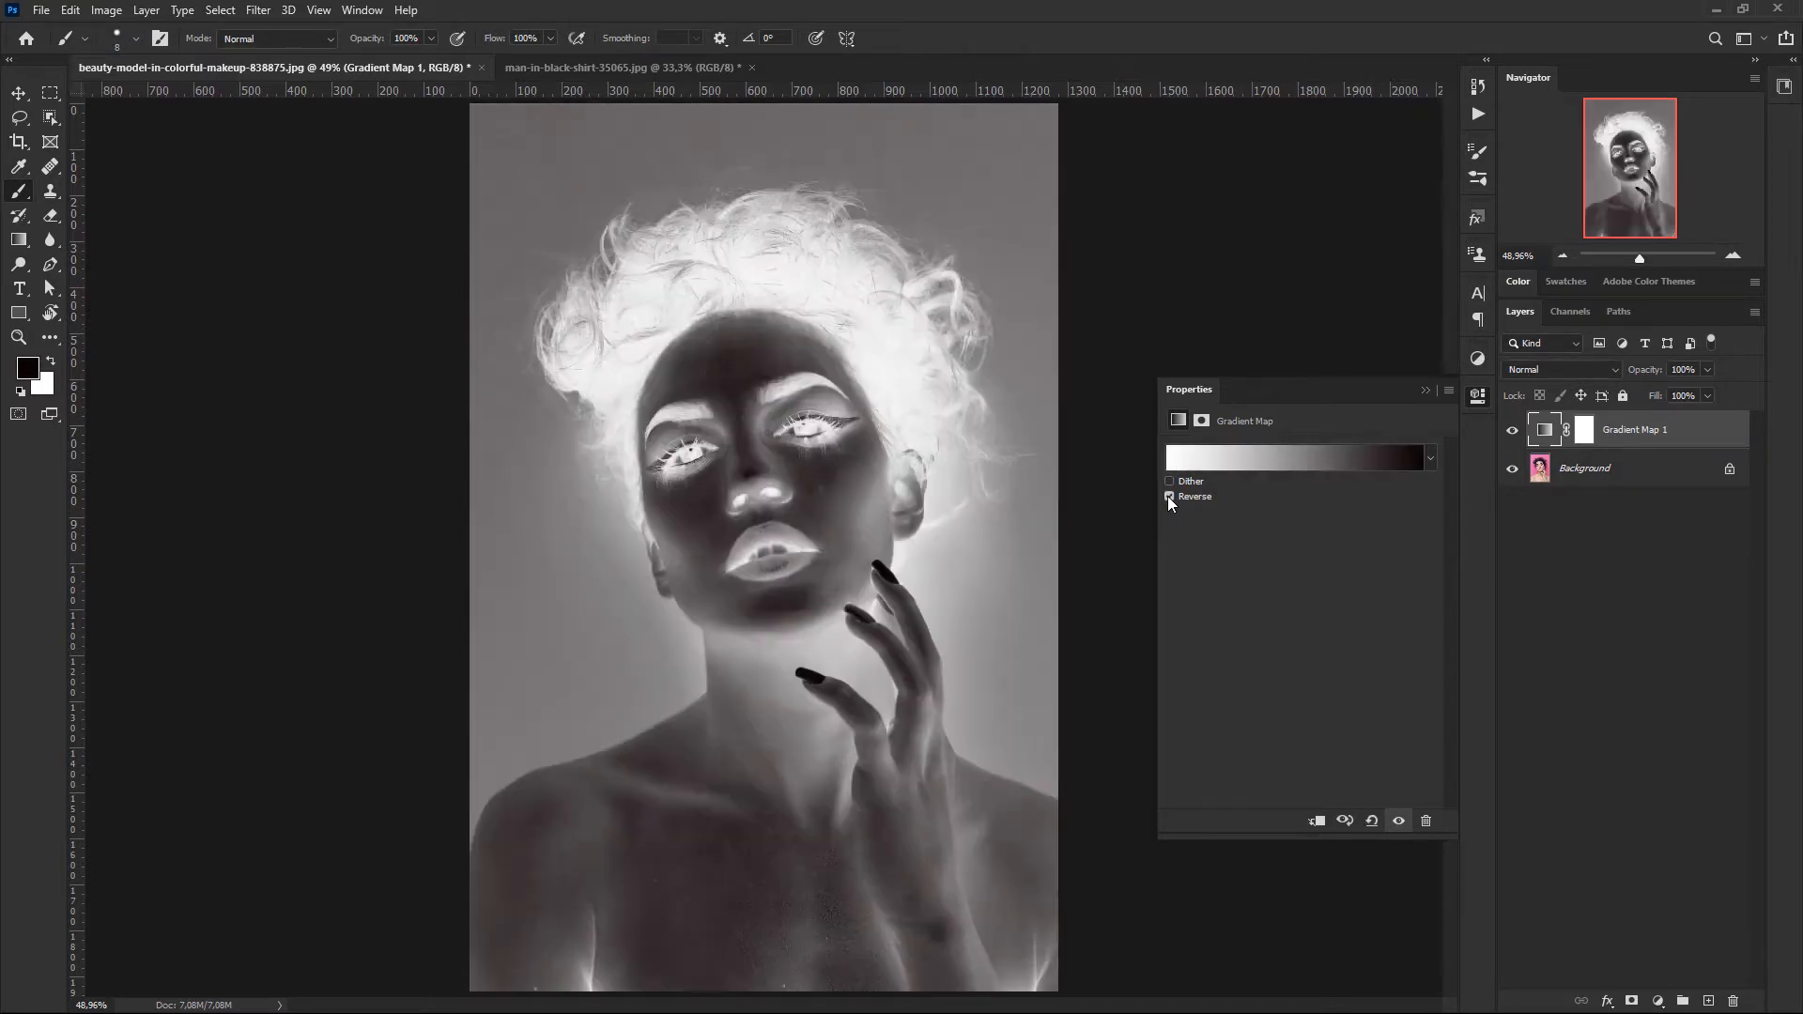
left_click(1168, 496)
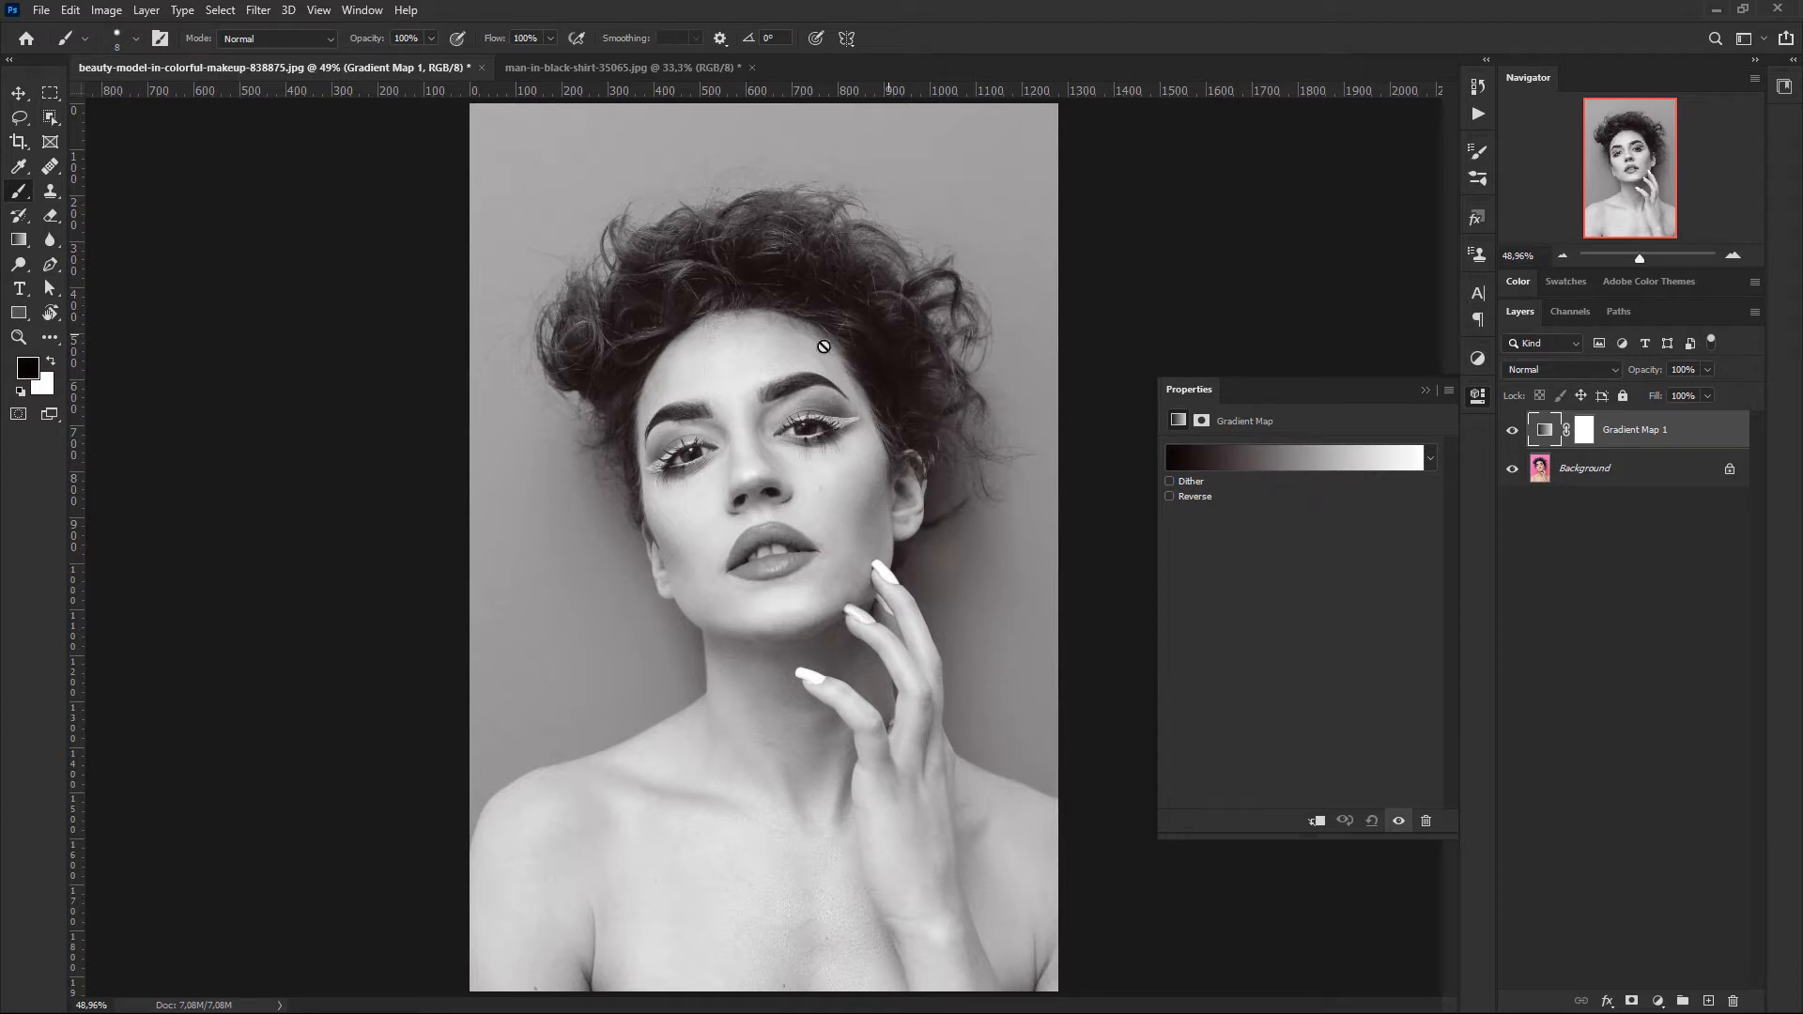
Open the Gradient Editor for the gradient map and look into the Basics preset group
left_click(1279, 461)
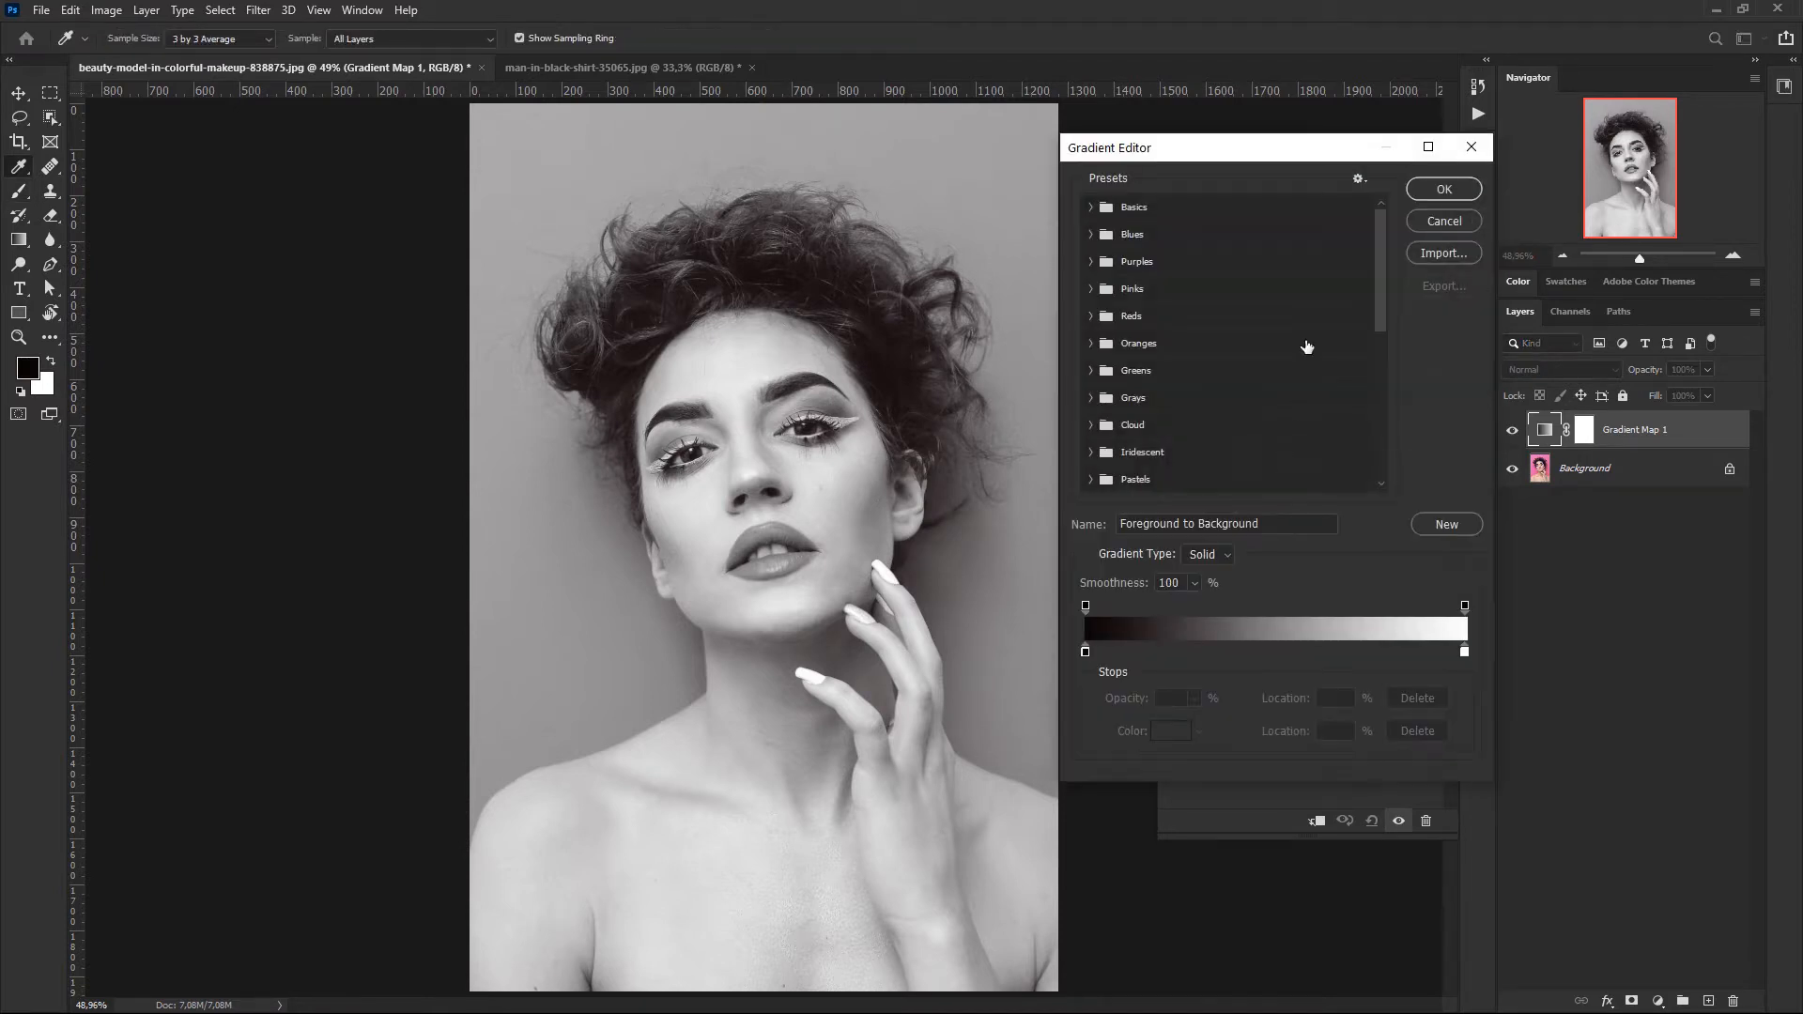
left_click(1090, 206)
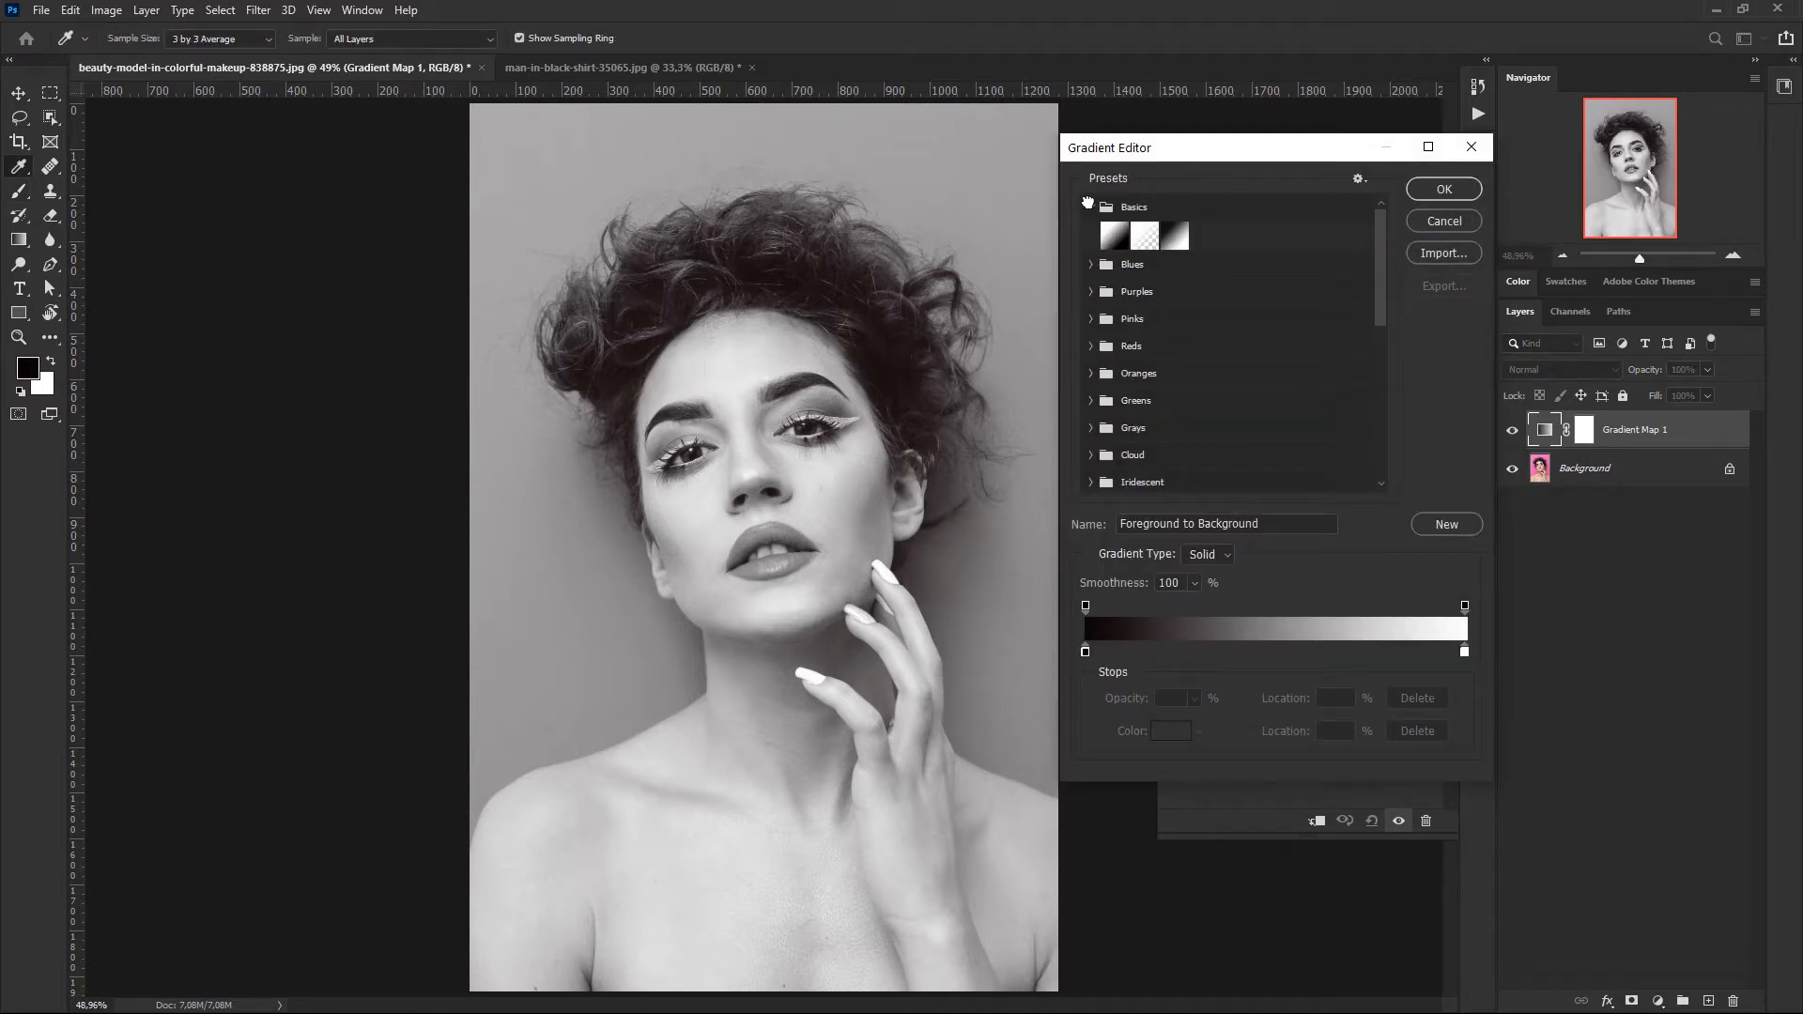
left_click(1090, 207)
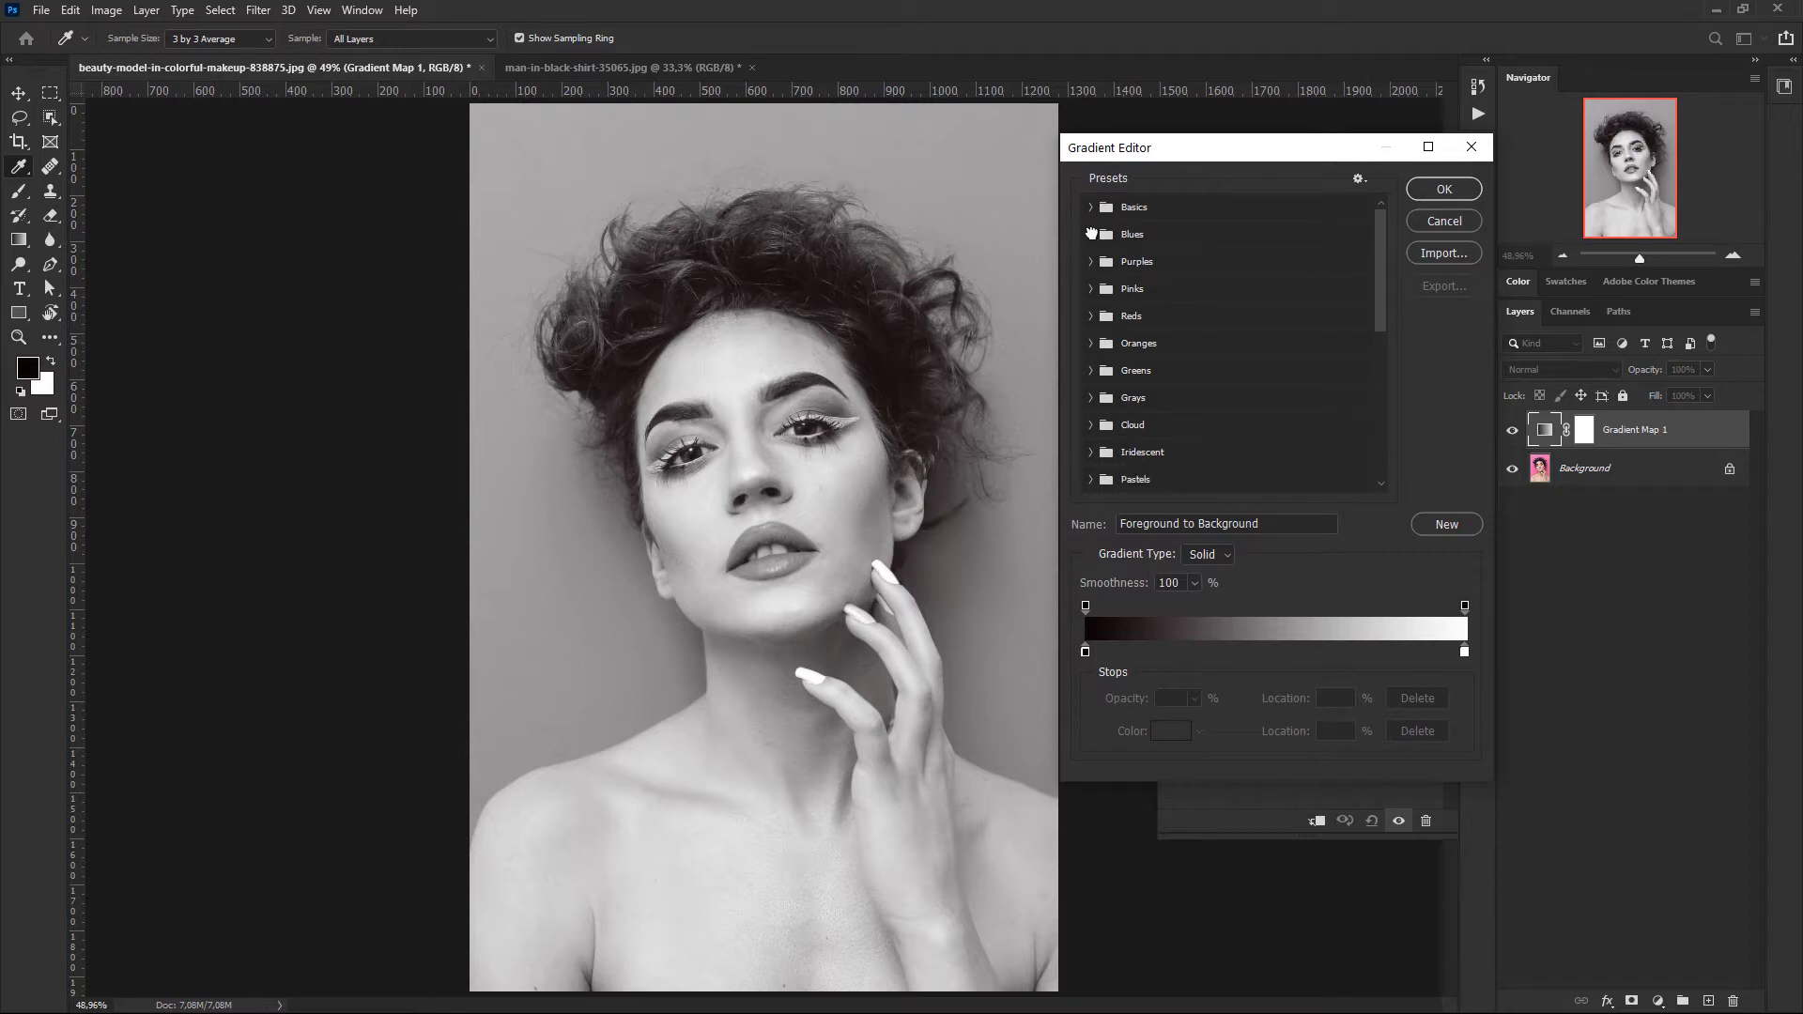
Try out several presets from the Blues group on the portrait, ending with Blue_15
left_click(1092, 234)
left_click(1110, 264)
left_click(1143, 265)
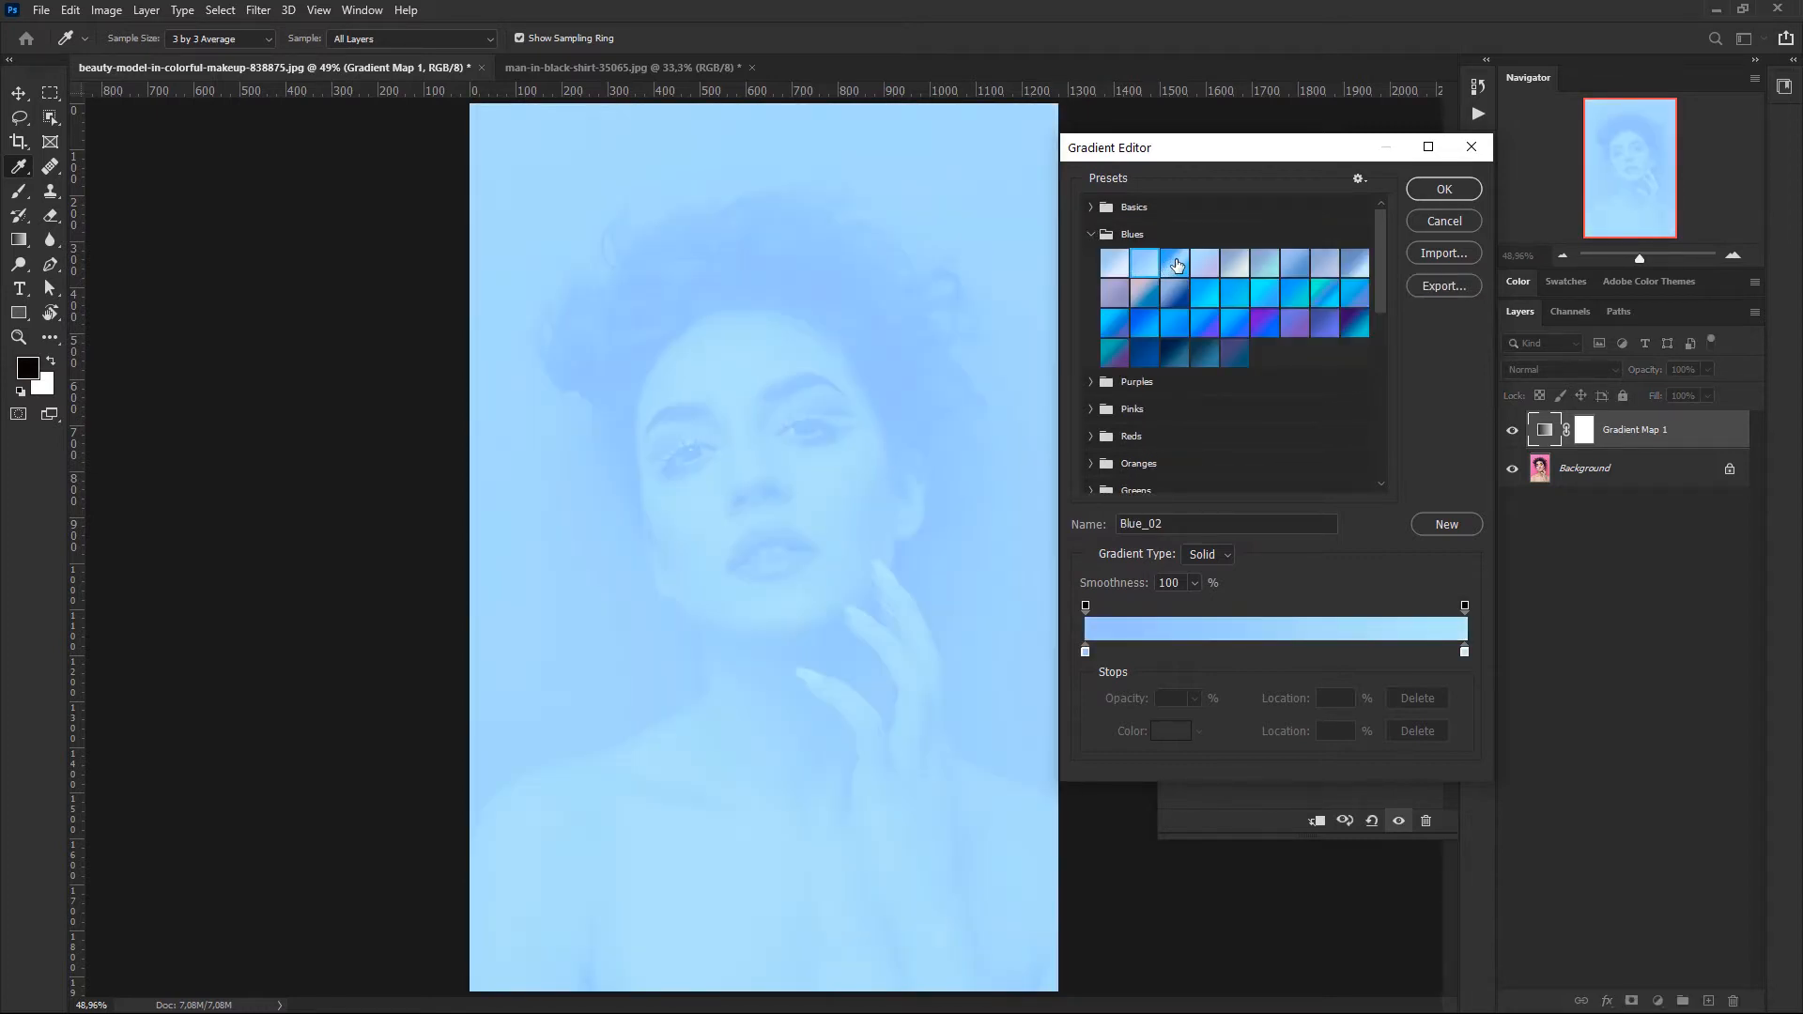
left_click(1175, 264)
left_click(1207, 322)
left_click(1238, 329)
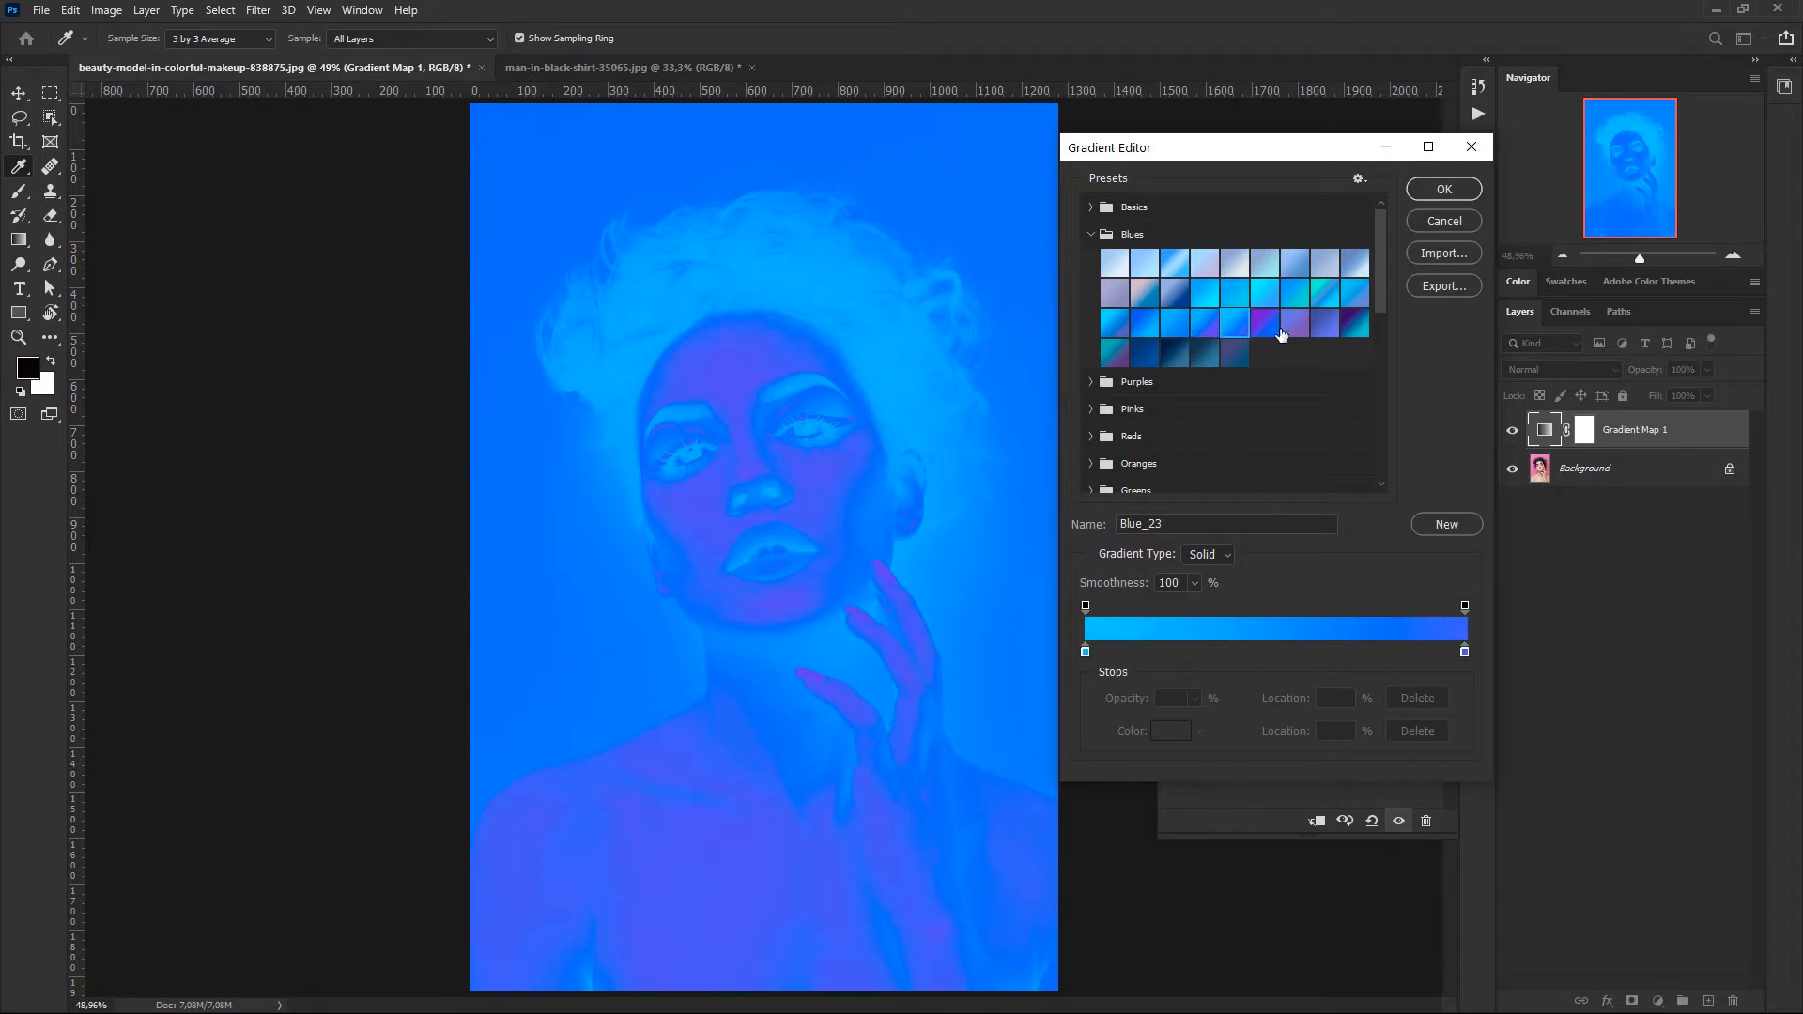
left_click(1296, 325)
left_click(1323, 324)
left_click(1326, 294)
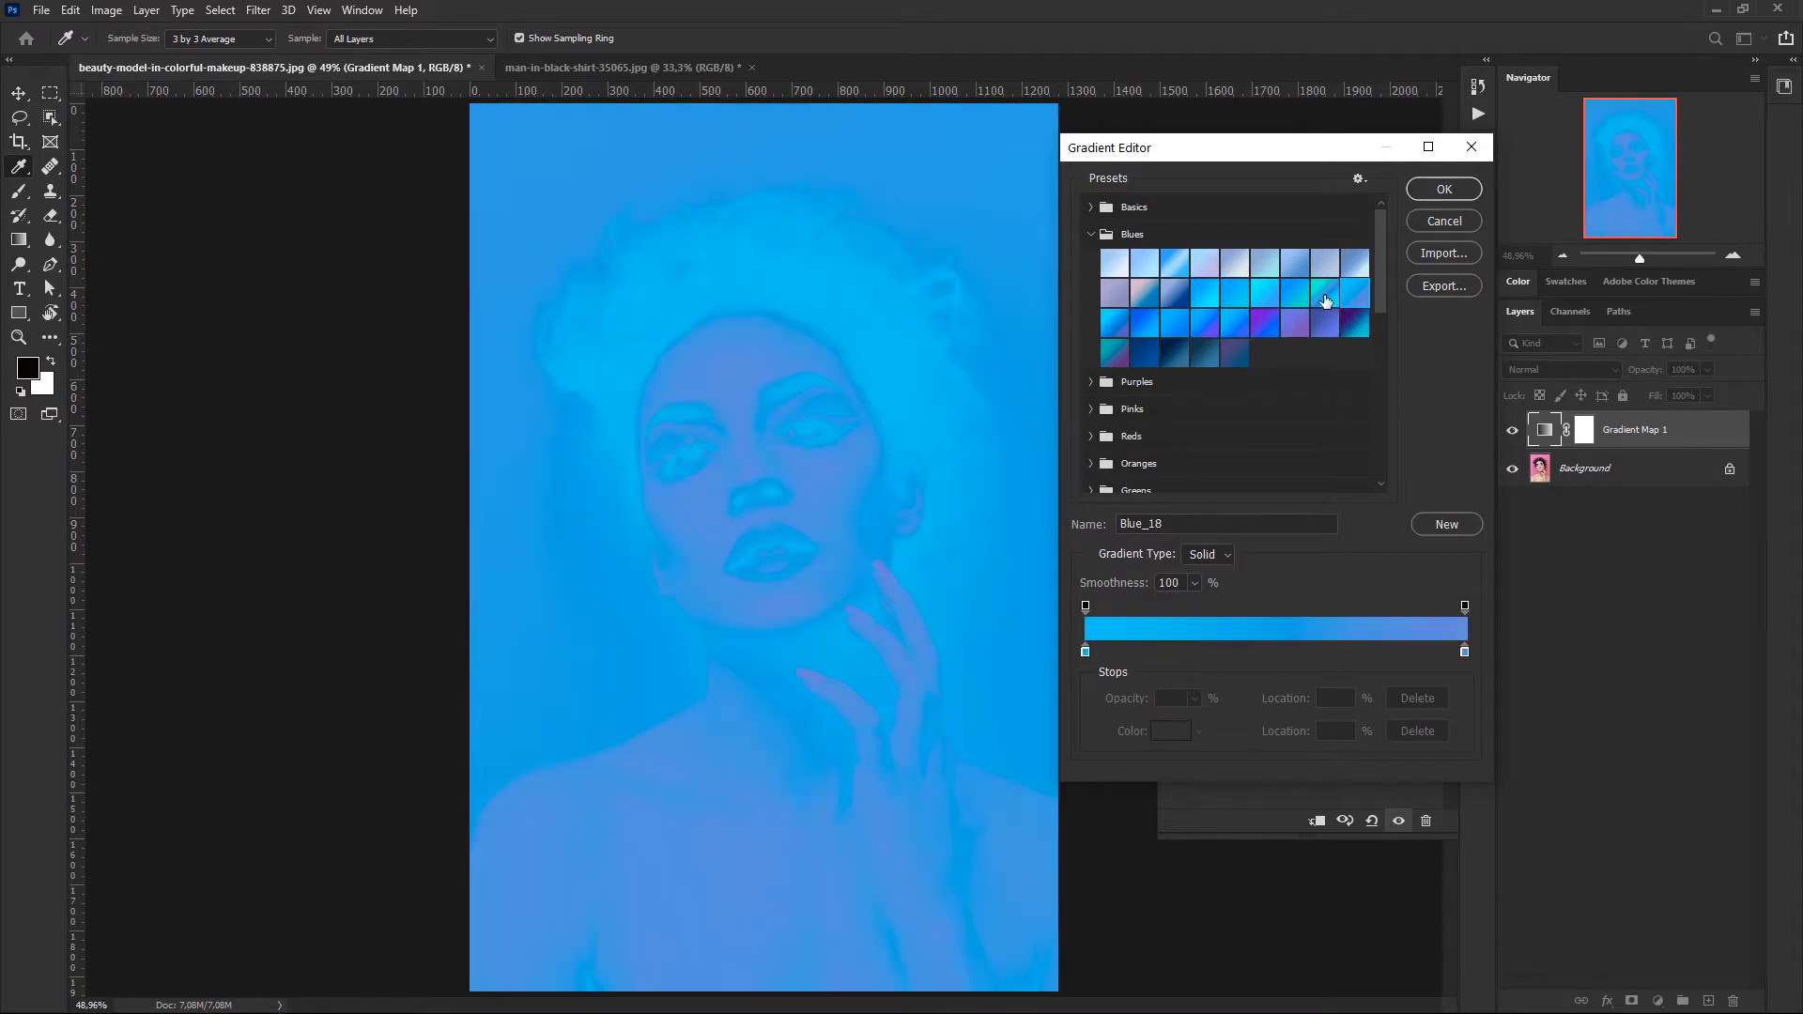
left_click(1144, 353)
left_click(1114, 353)
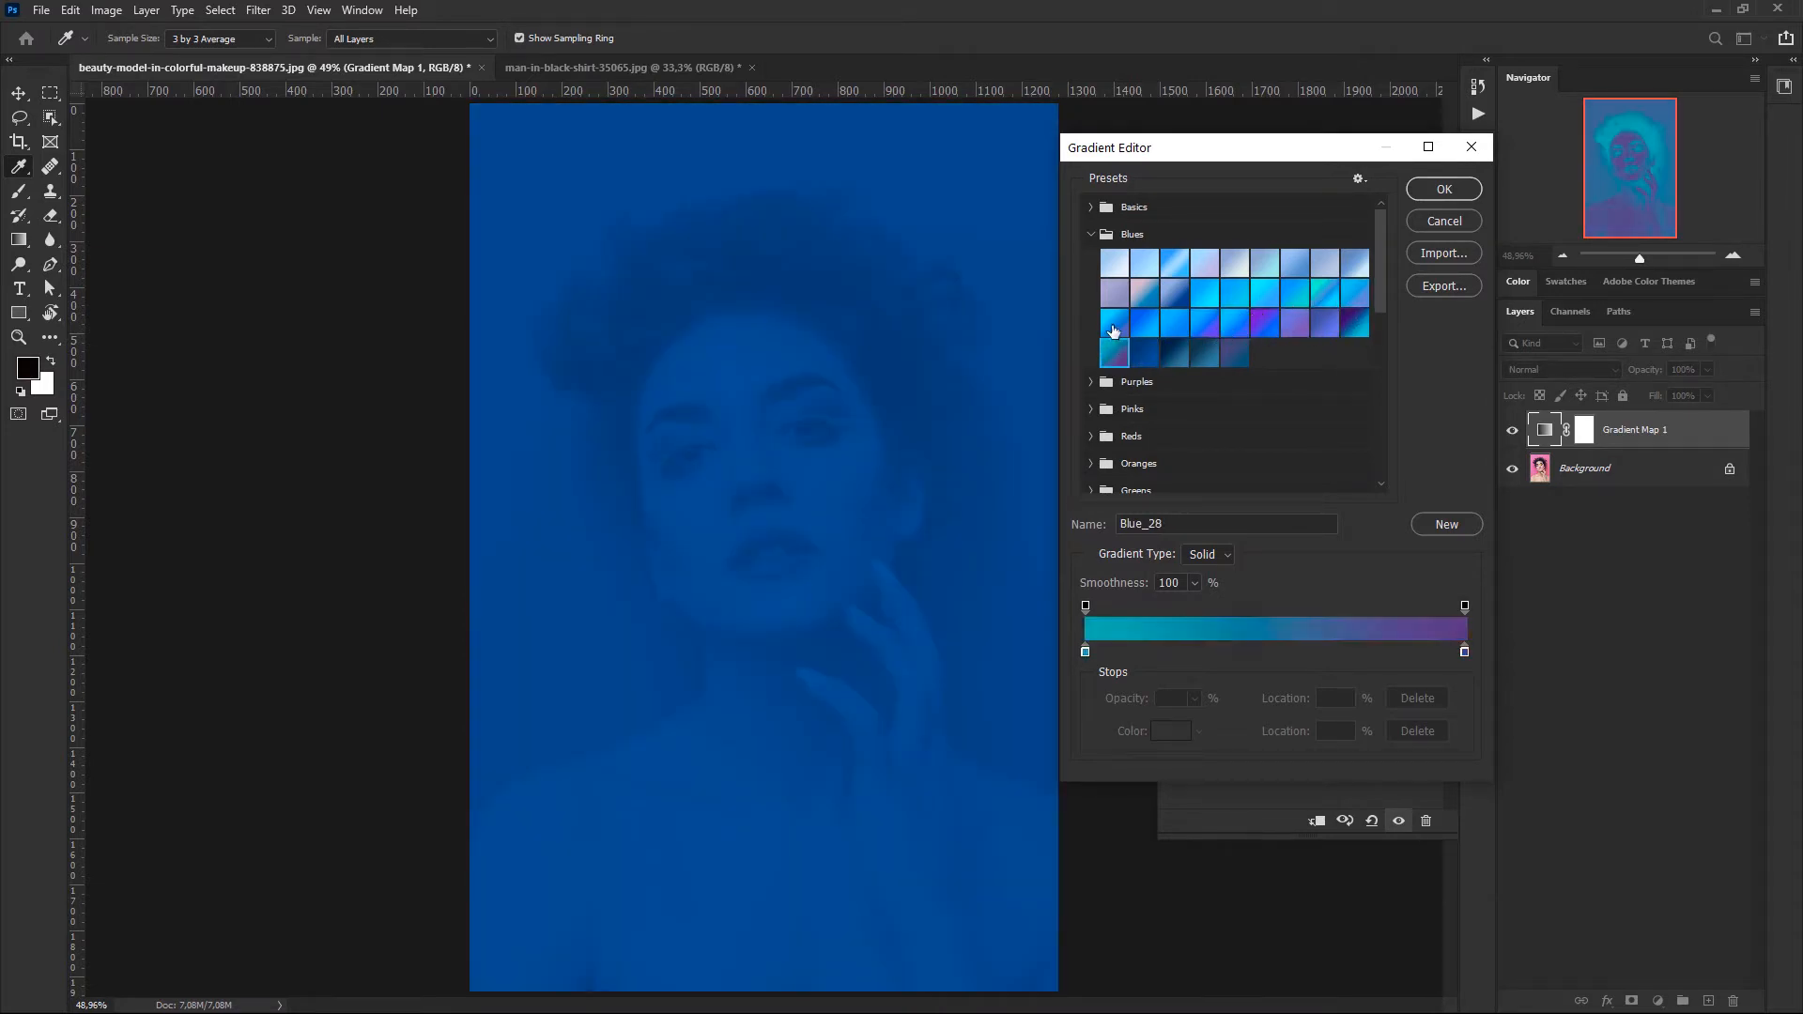
left_click(1114, 322)
left_click(1265, 294)
left_click(1090, 234)
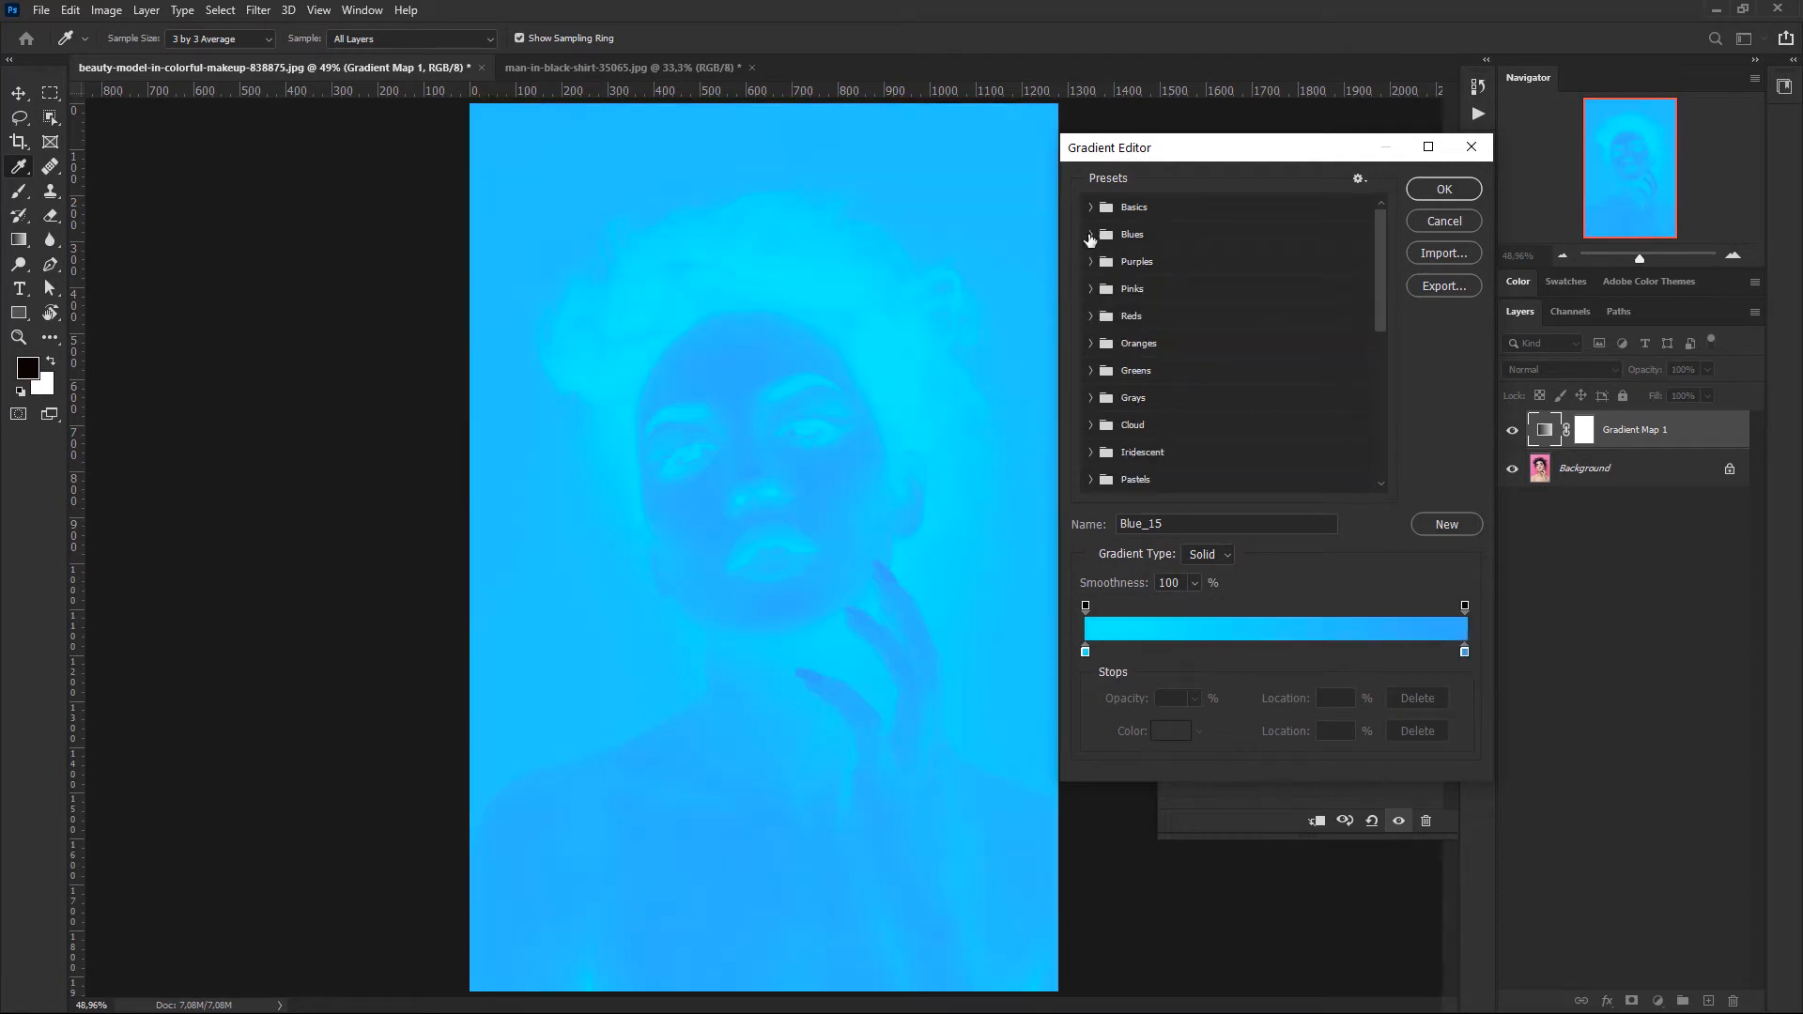
Try out presets from the Purples group, including Purple_19 and Purple_03, ending with Purple_07
left_click(1090, 261)
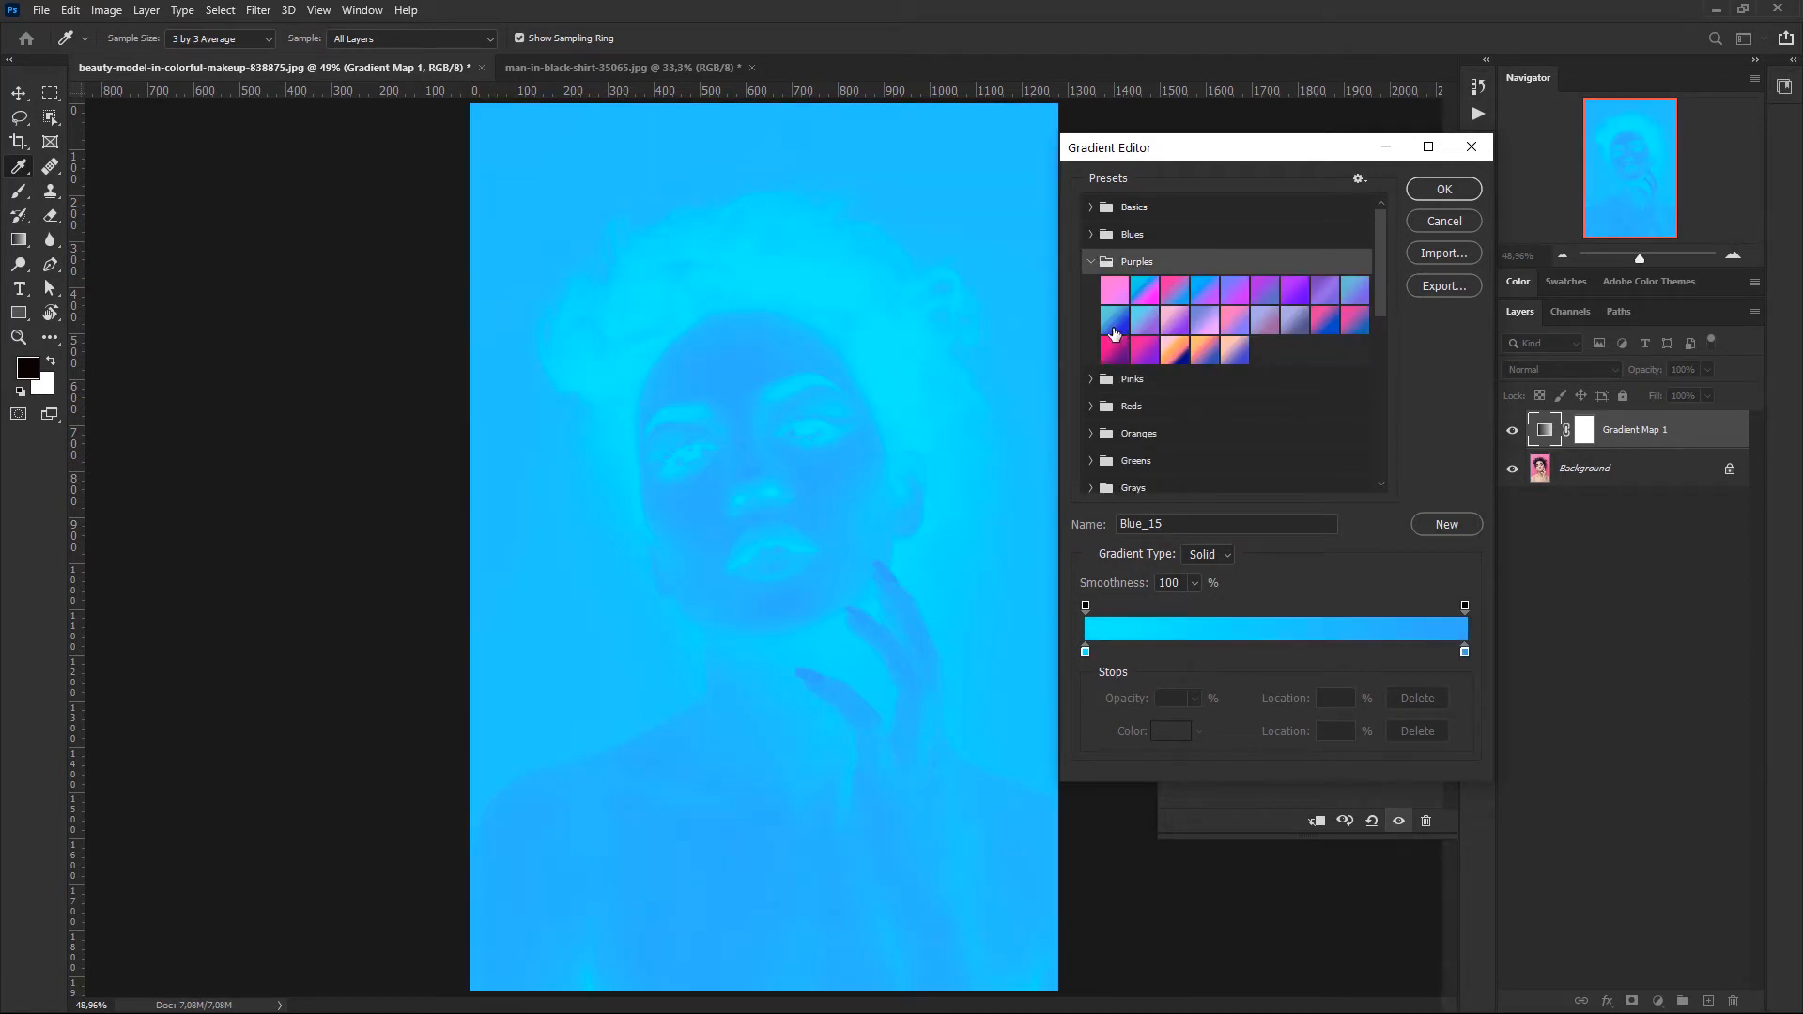
left_click(1113, 329)
left_click(1107, 351)
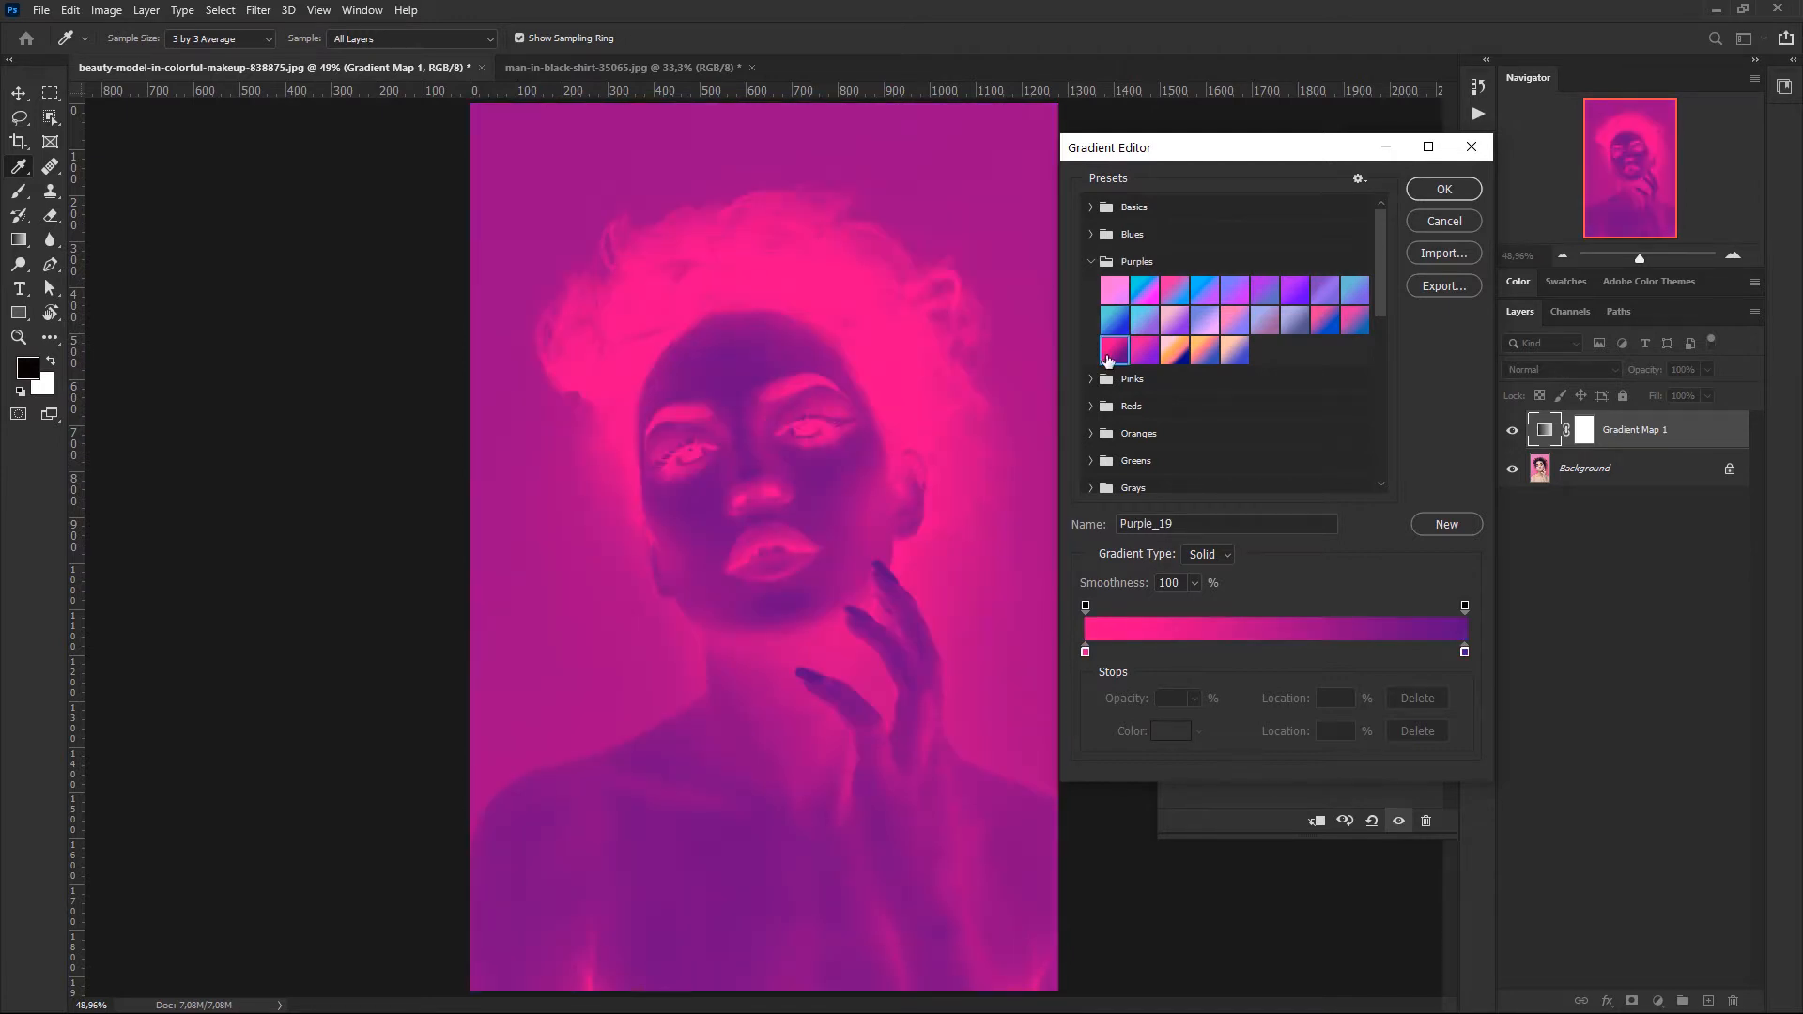
left_click(1183, 292)
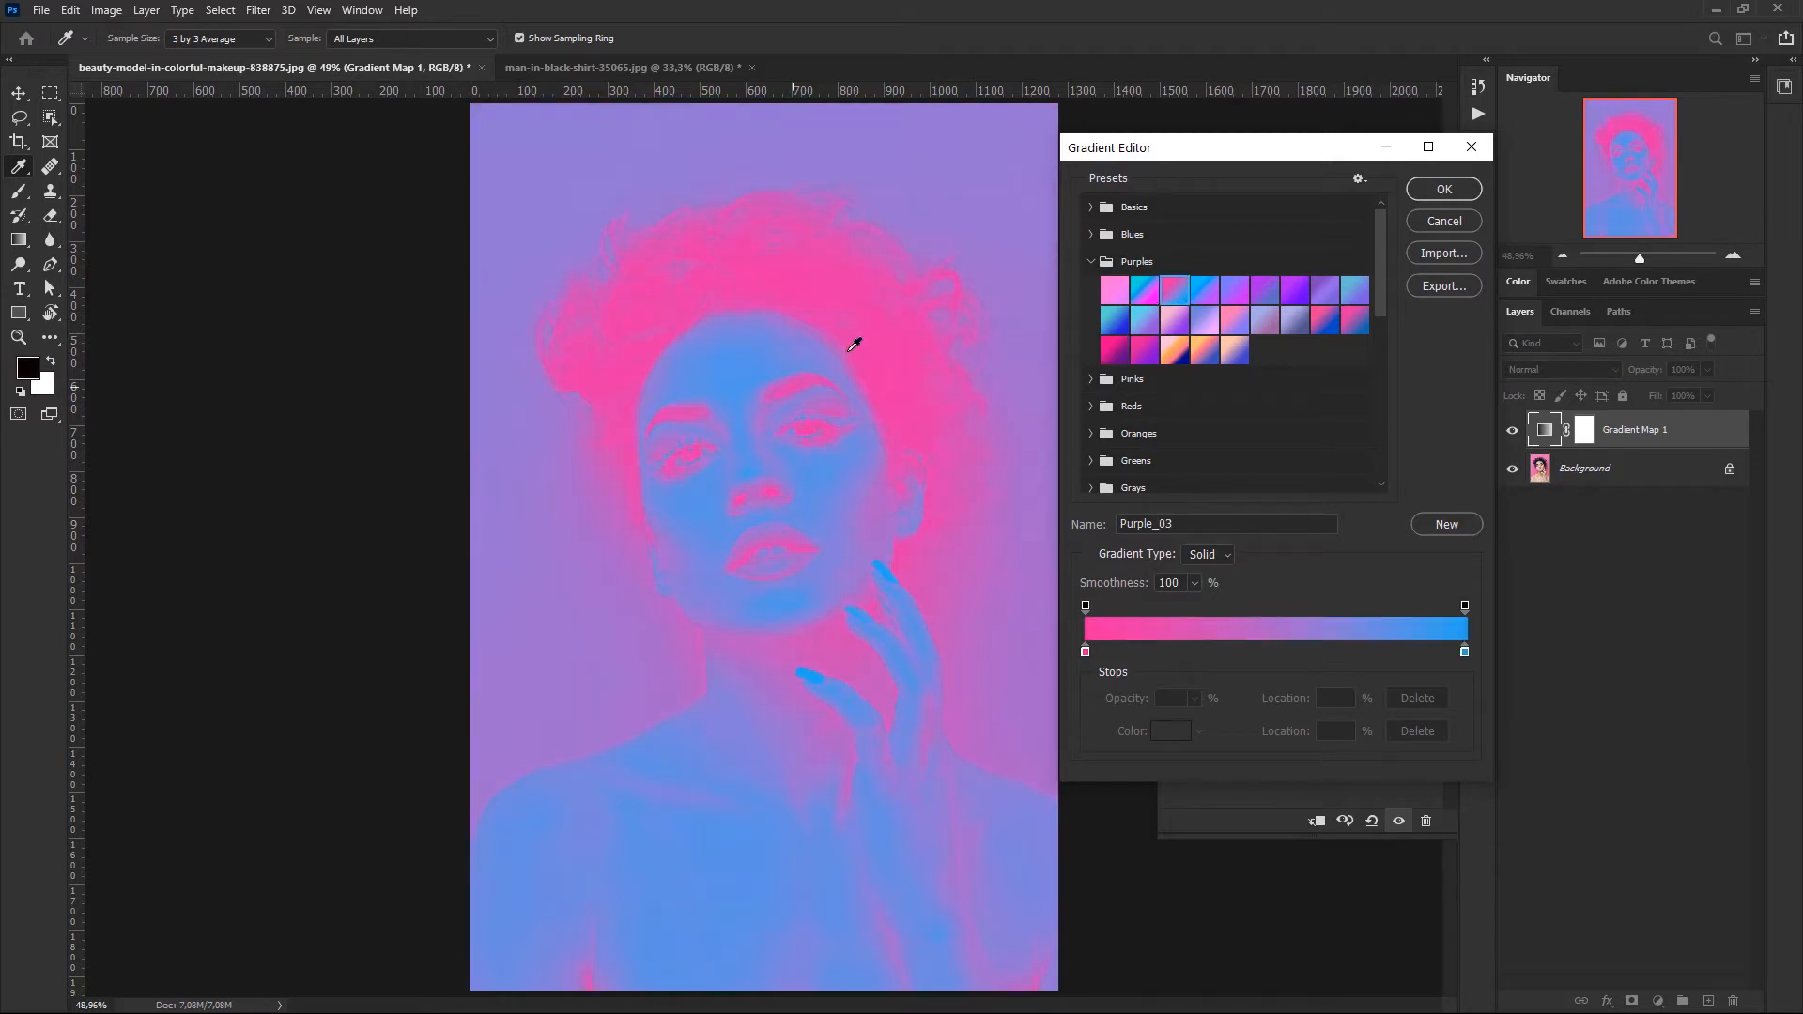
left_click(1296, 293)
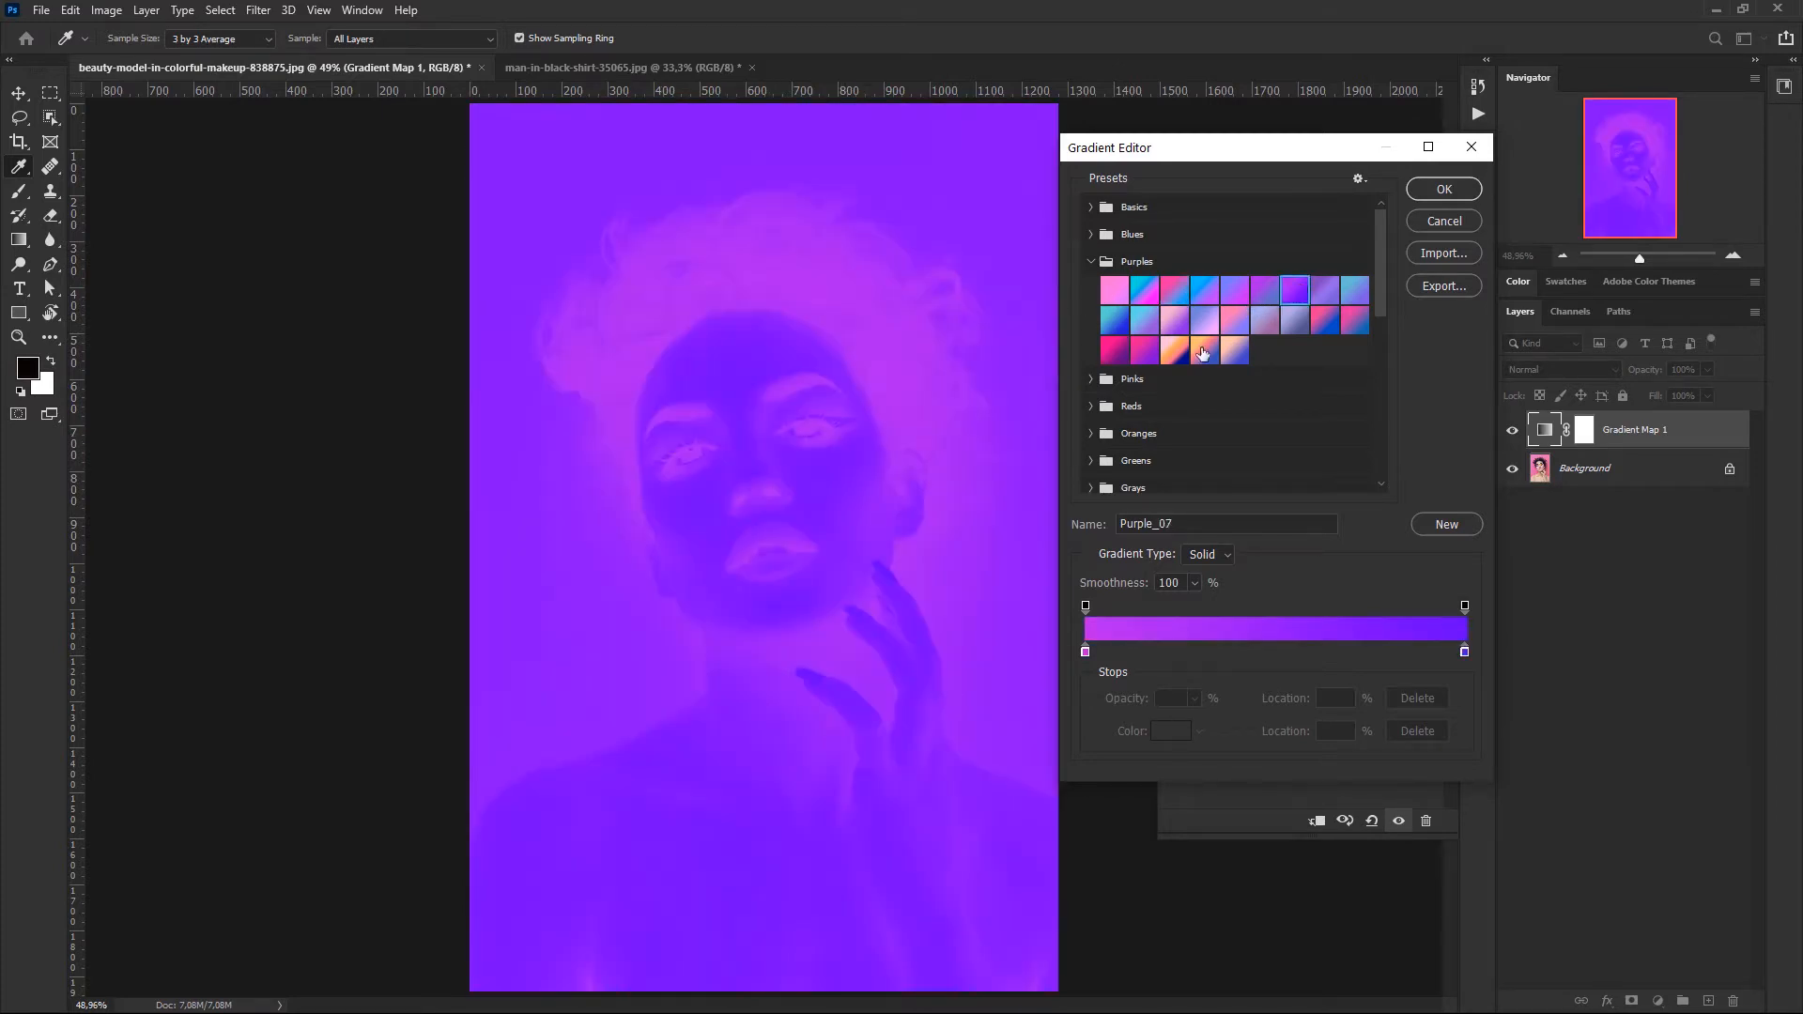
left_click(1104, 263)
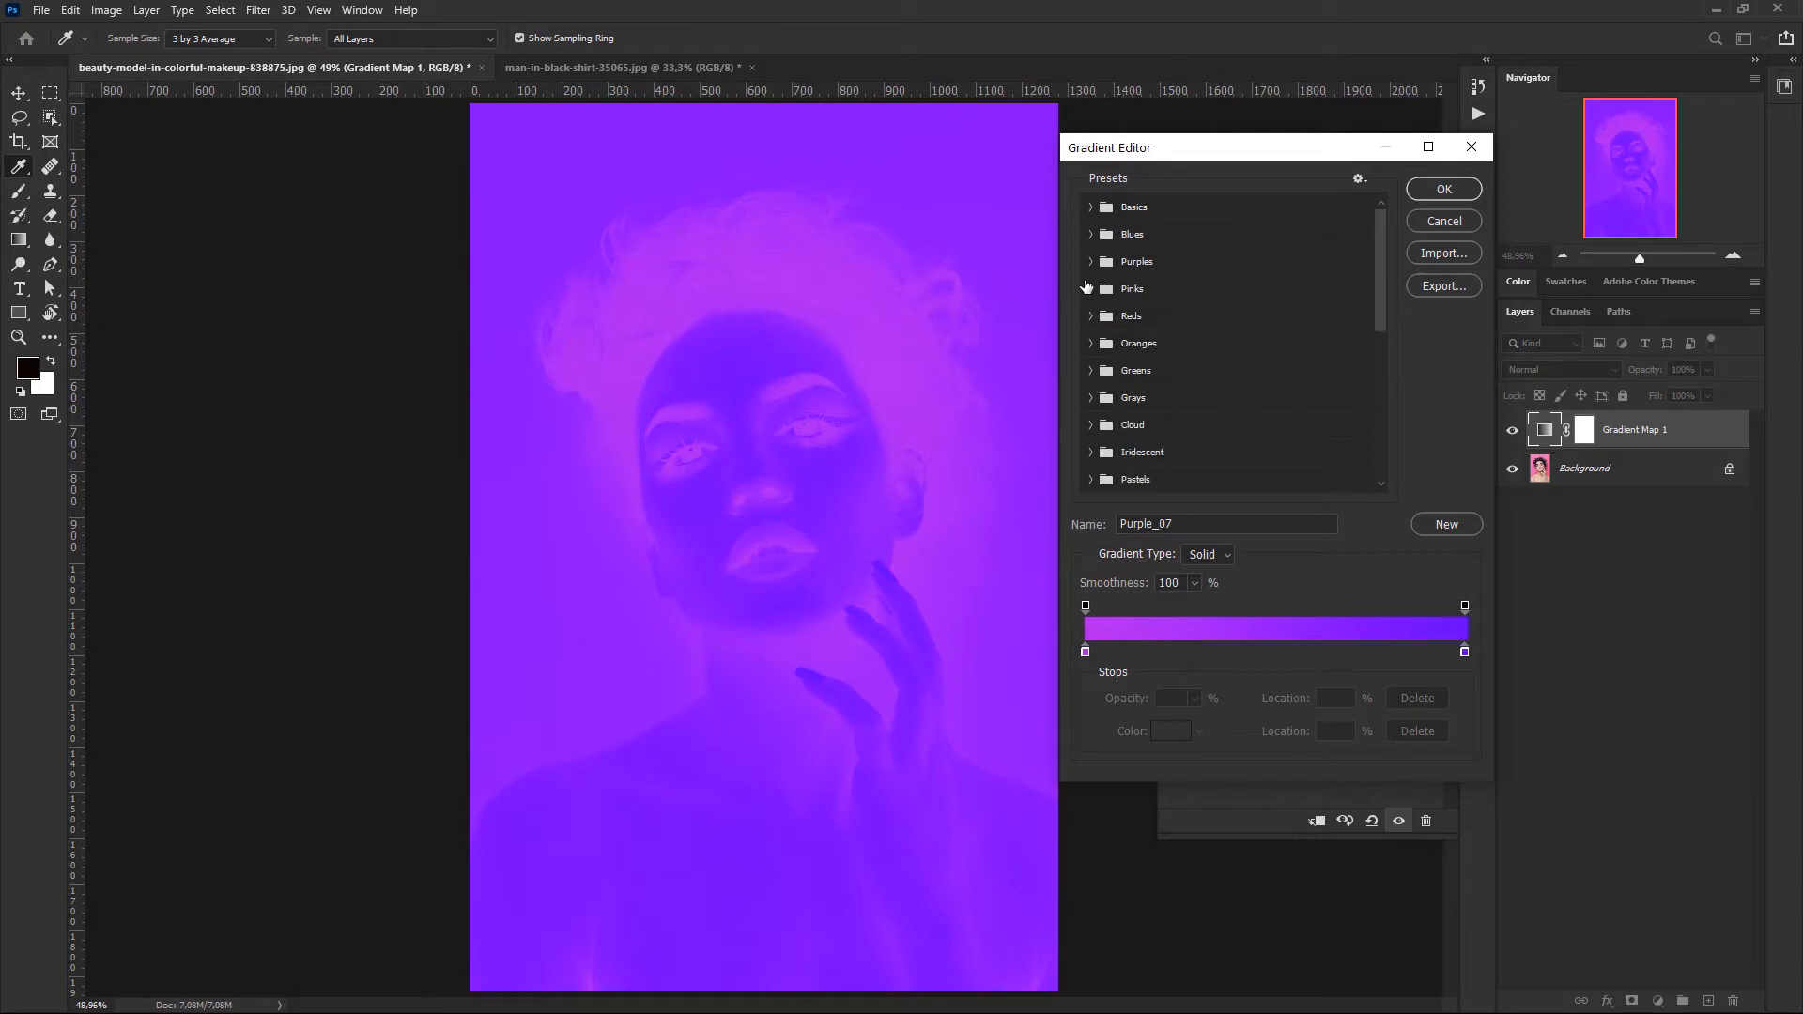
Apply the Pink_16 preset from the Pinks group and collapse the group again
left_click(1089, 293)
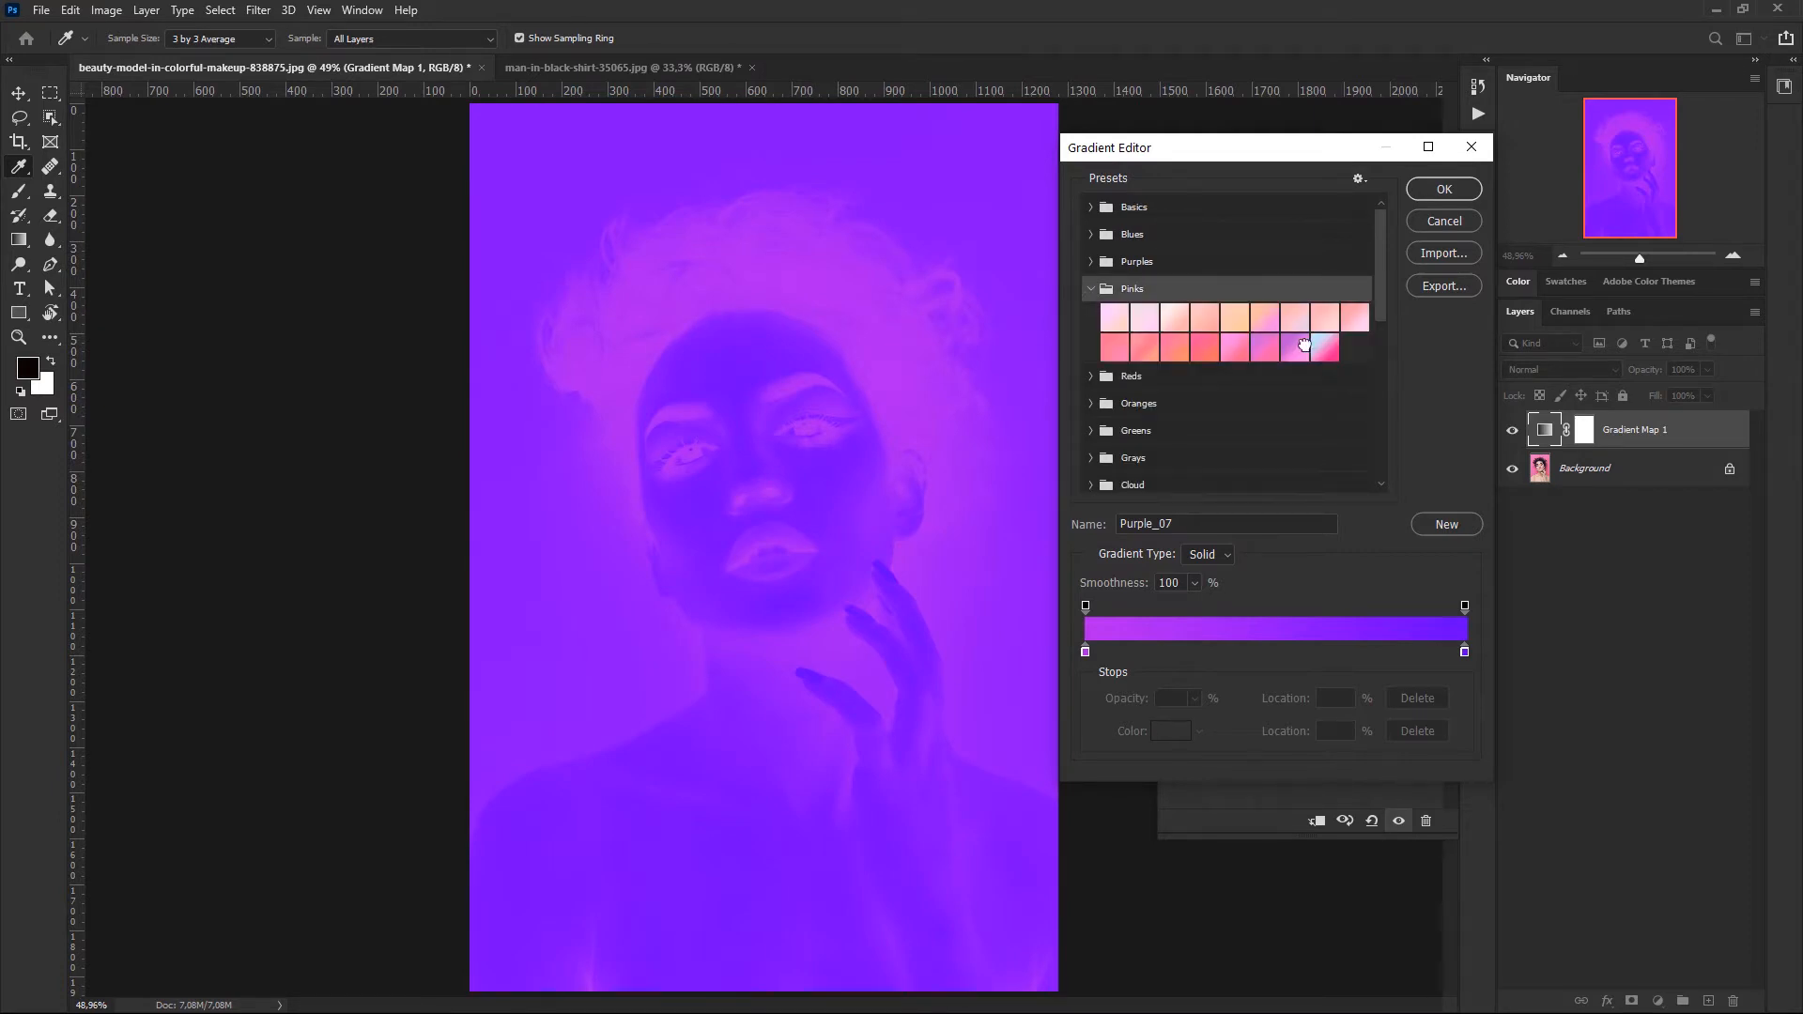
left_click(1298, 347)
left_click(1093, 290)
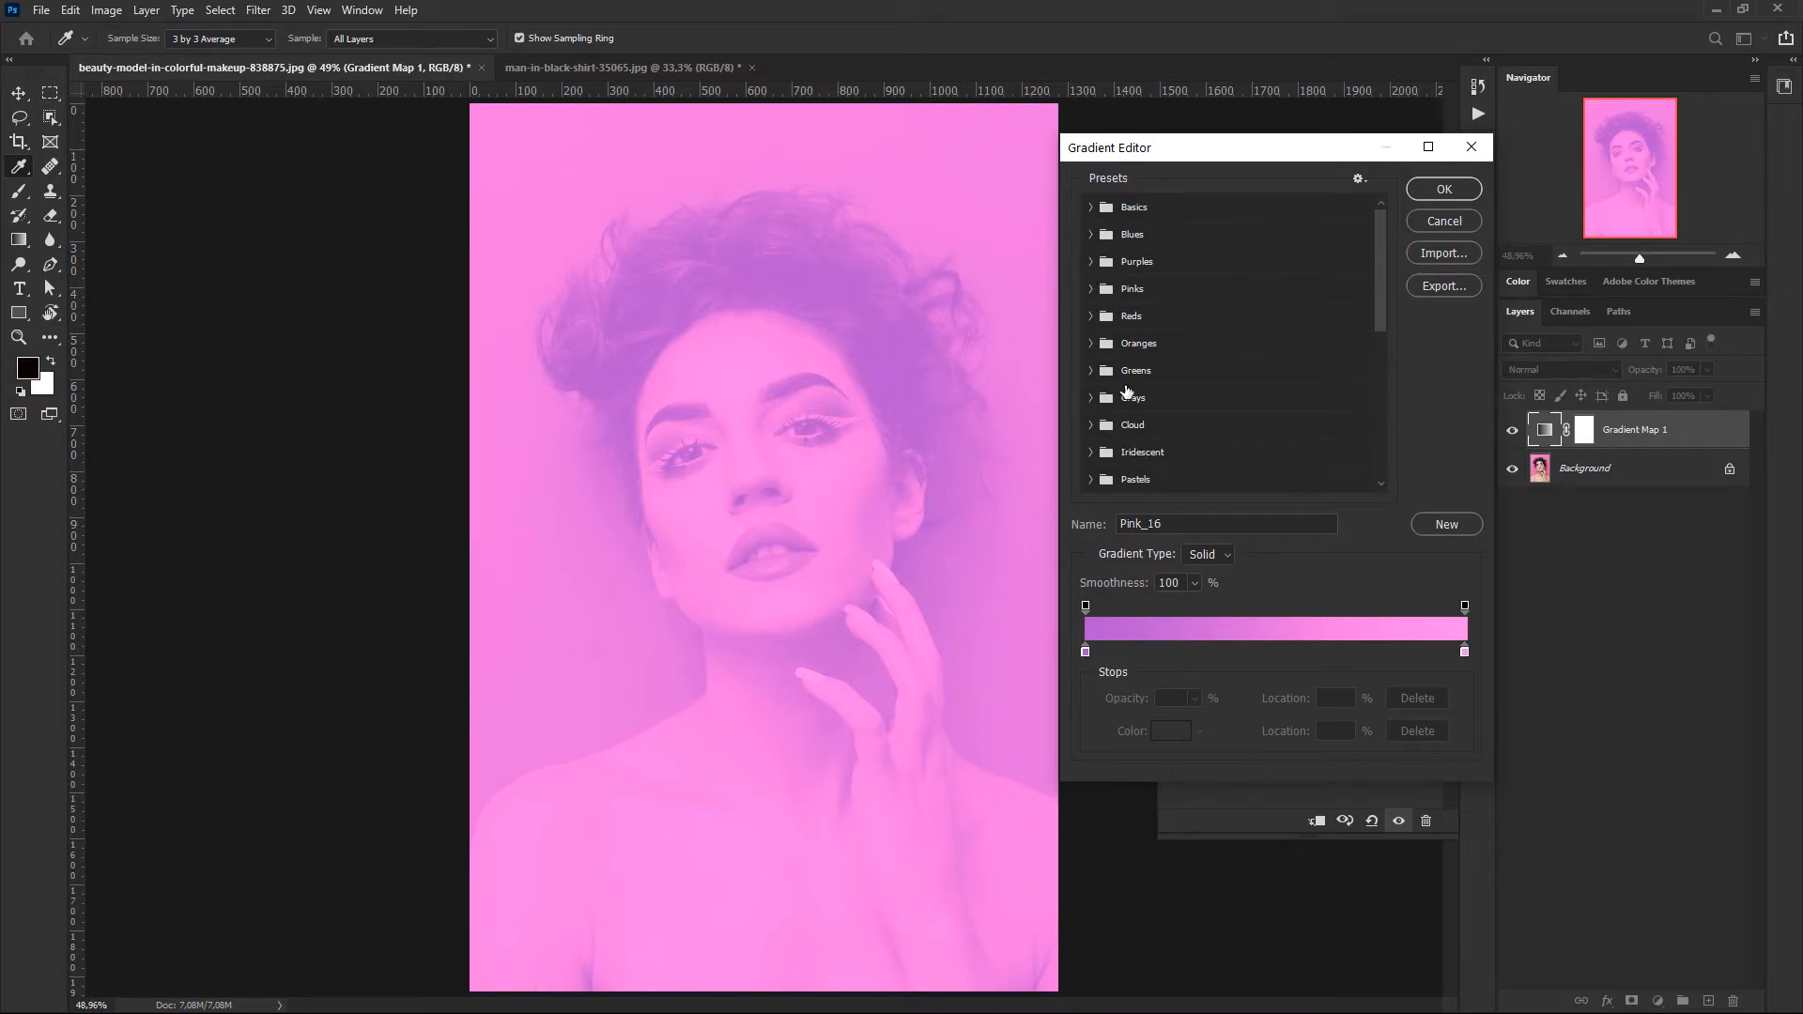
Set the gradient's start color stop to 000000 and its end color stop to ffffff
double_click(1085, 650)
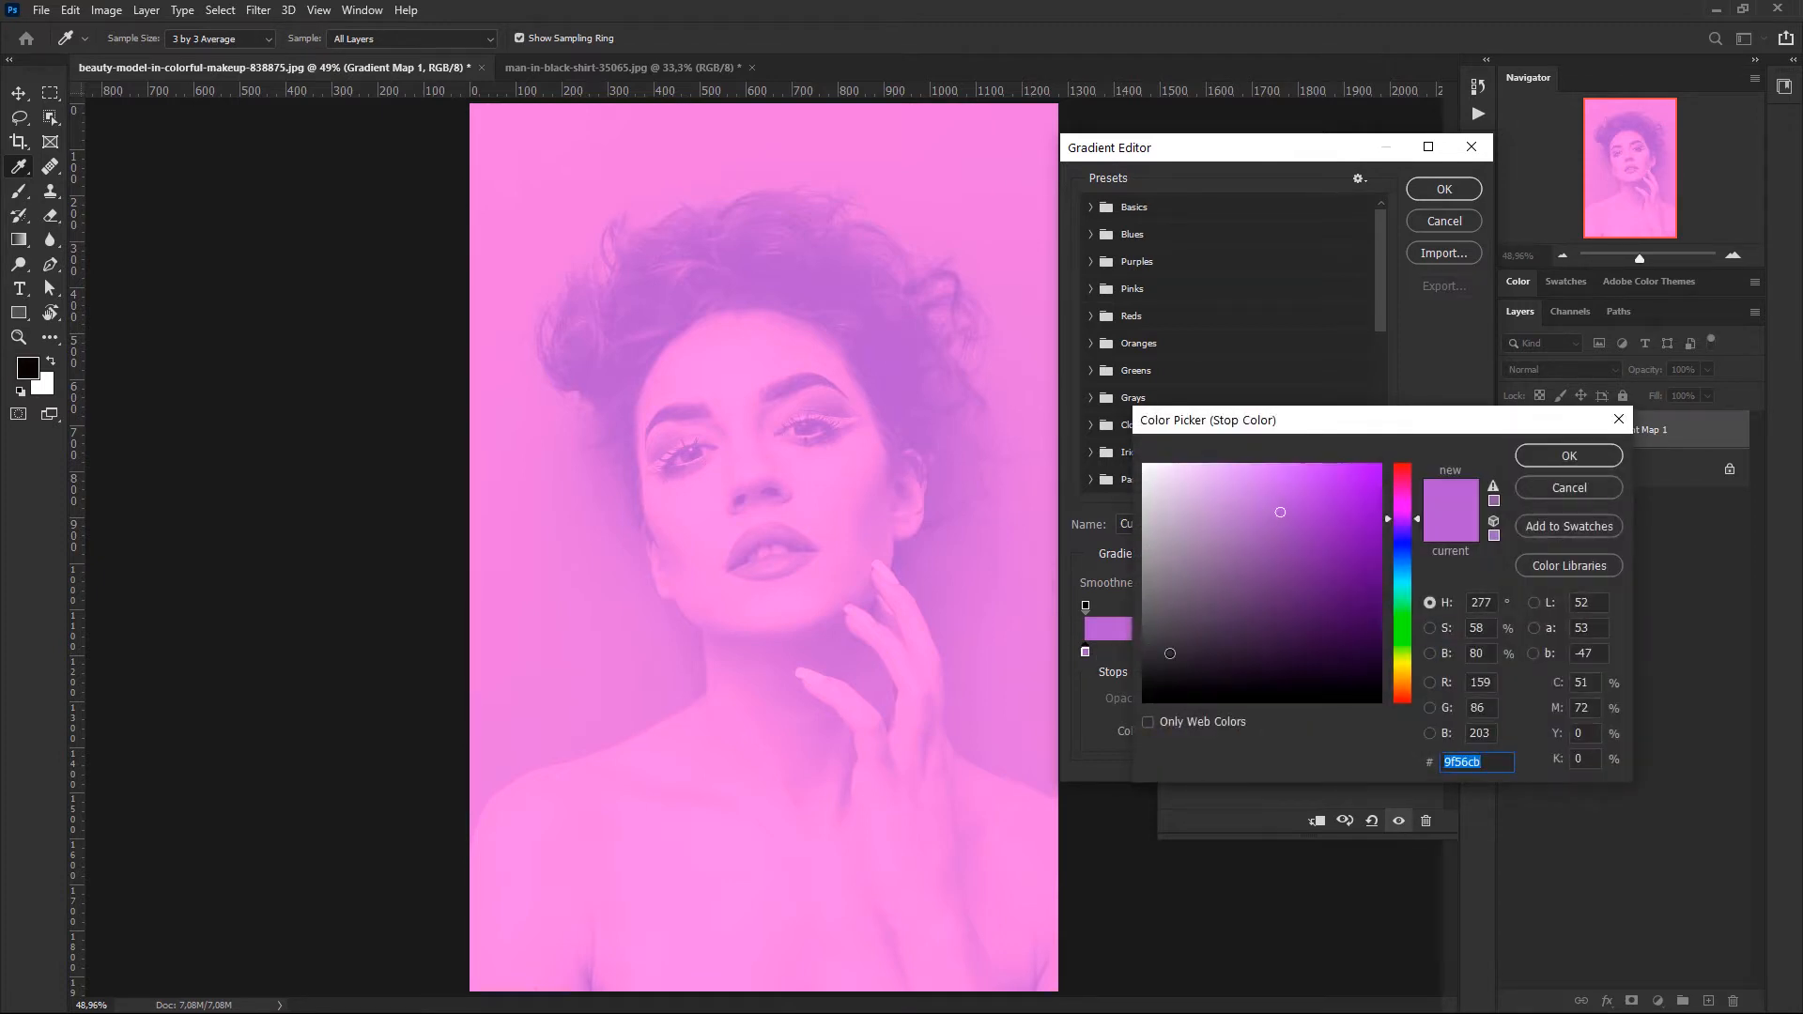
type("000000")
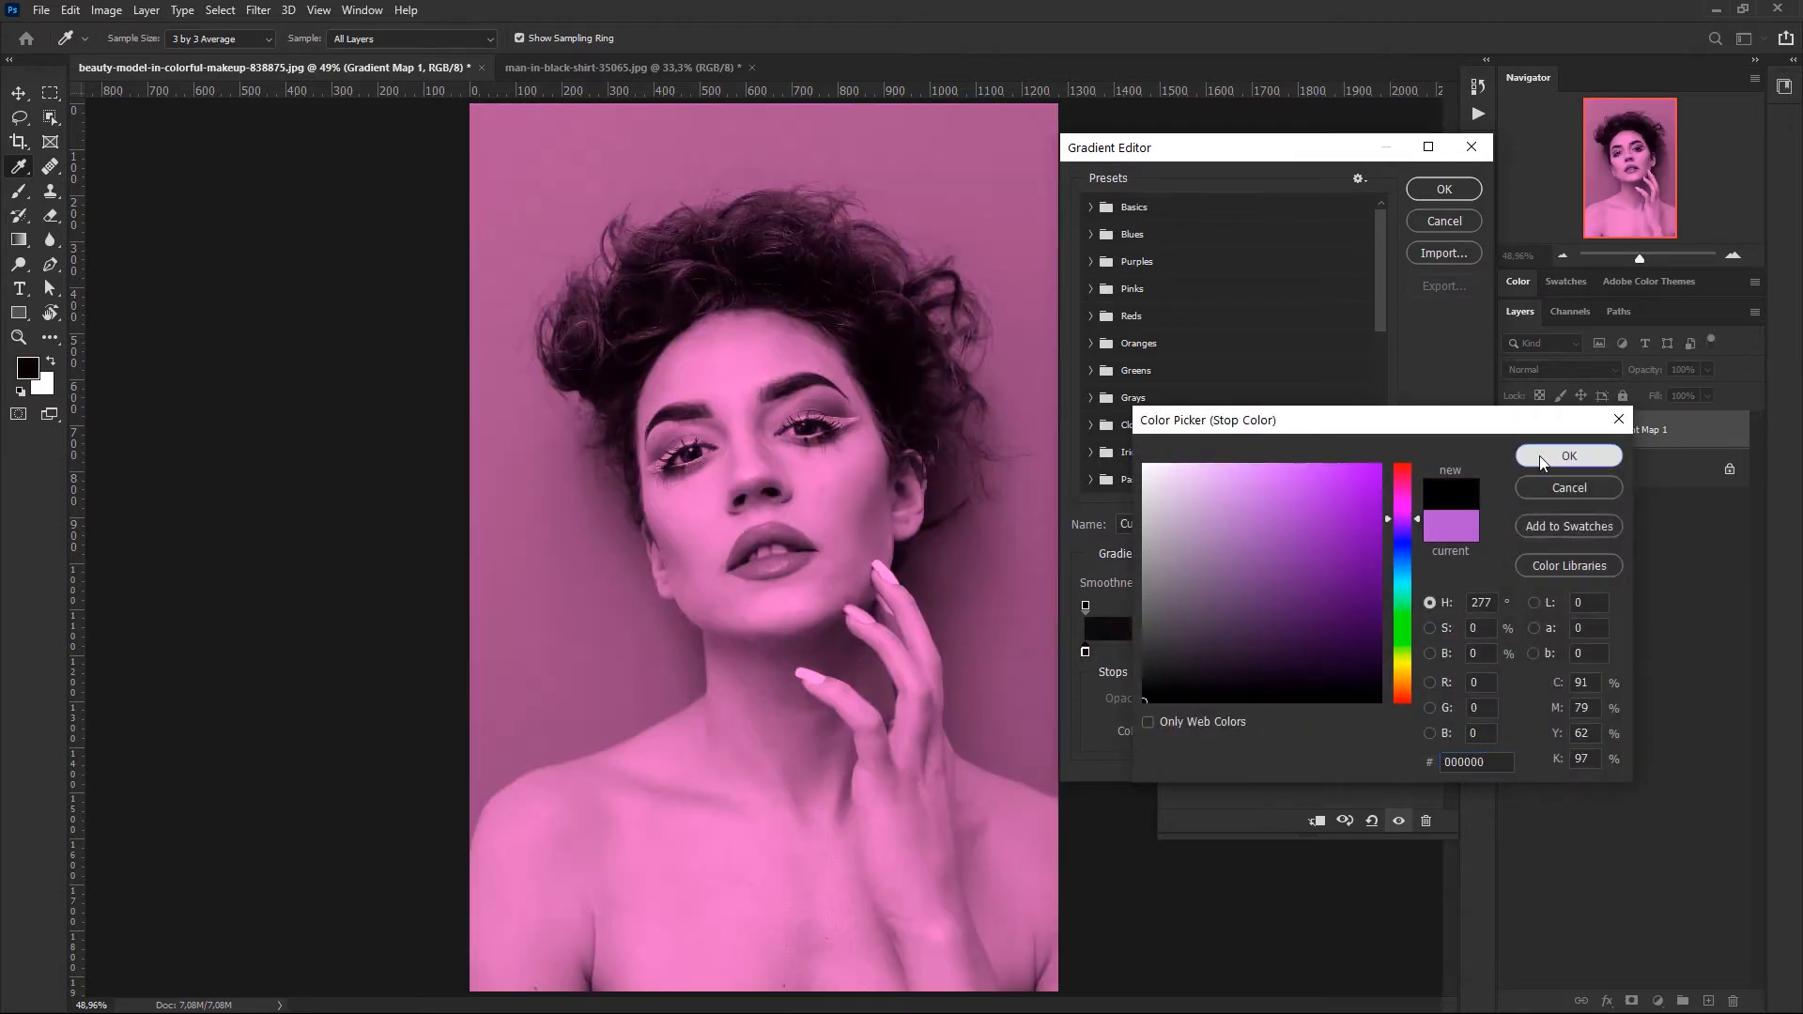
left_click(1541, 456)
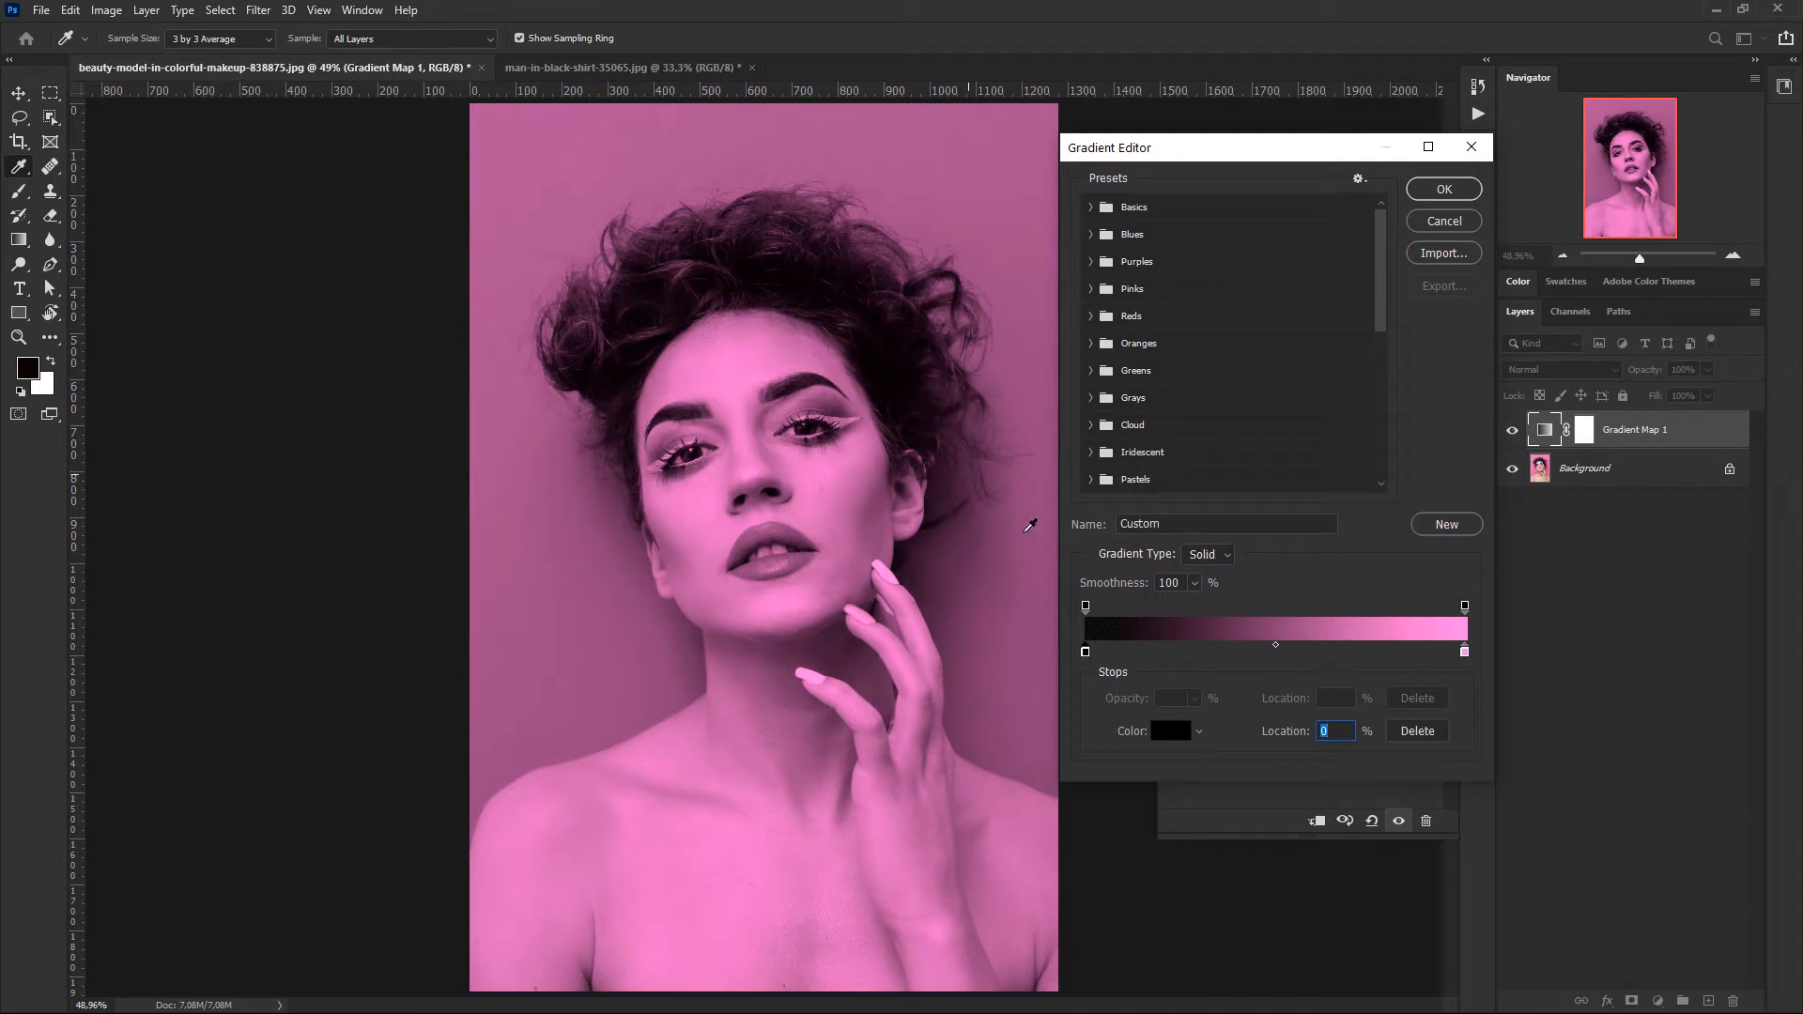
double_click(1466, 651)
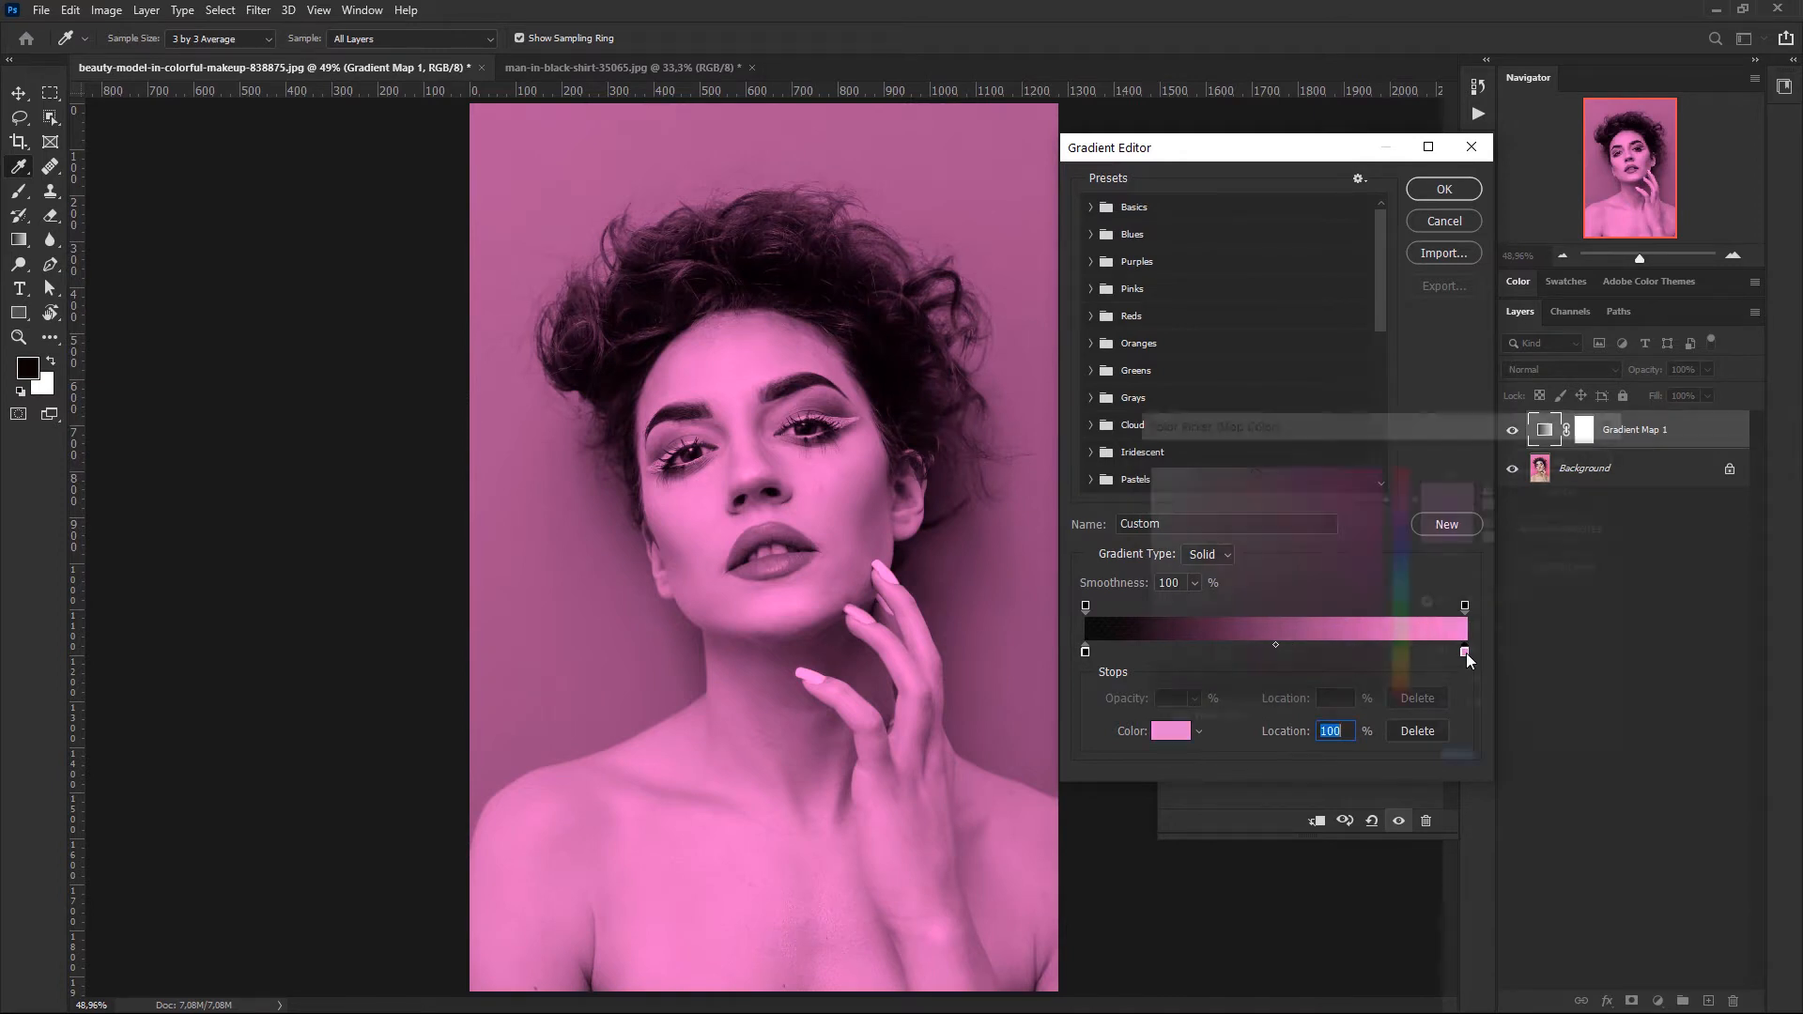
type("ffffff")
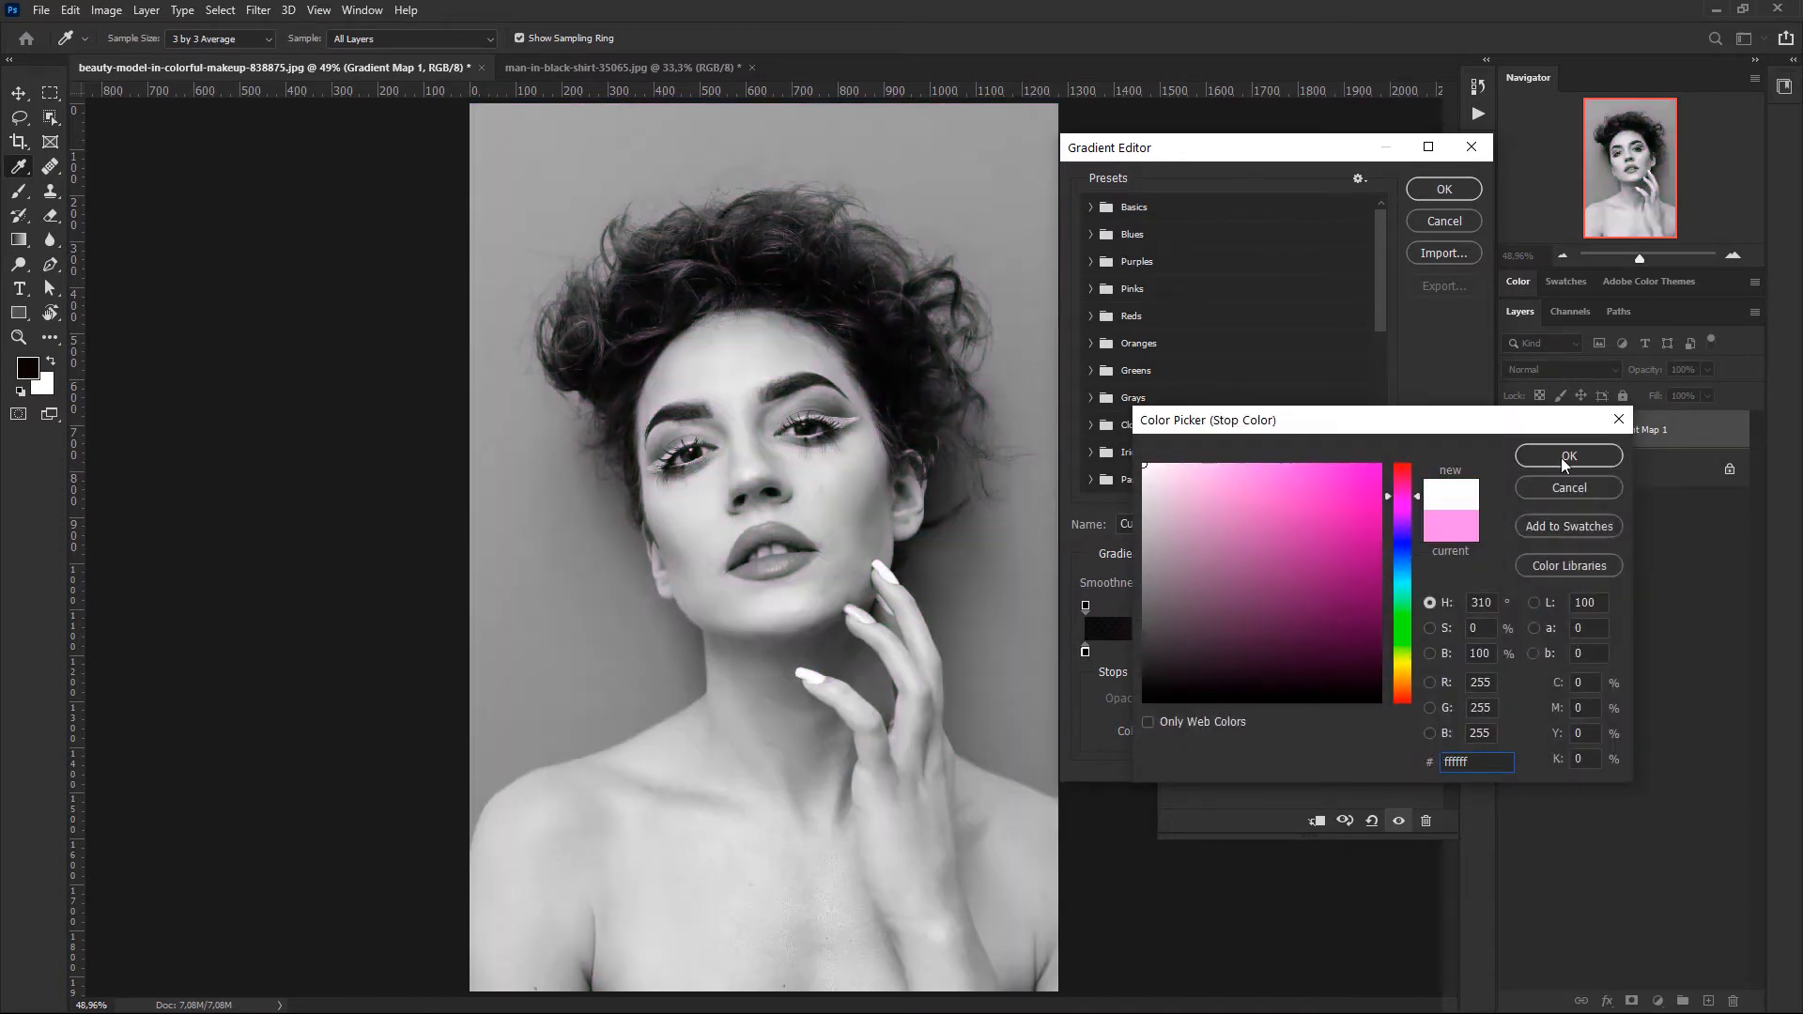
left_click(1566, 456)
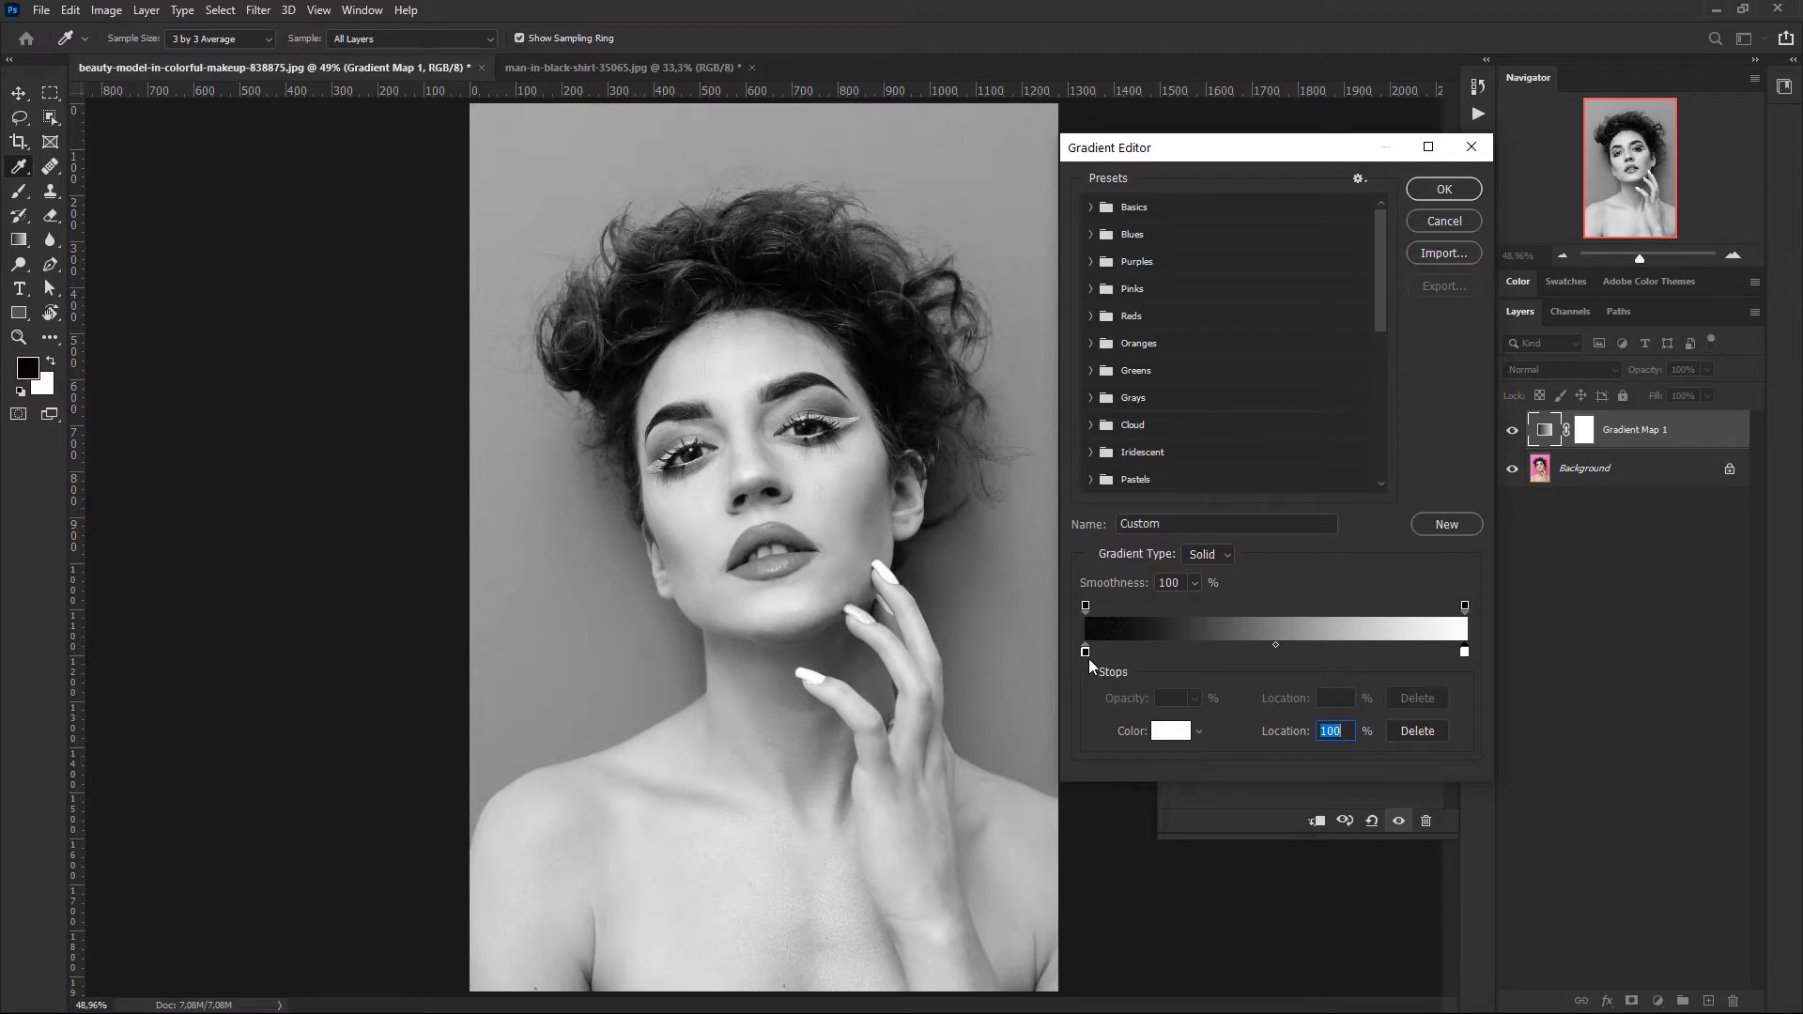
Examine the settings of the gradient's black color stop and of the opacity stop above it
left_click(1086, 653)
left_click(1086, 606)
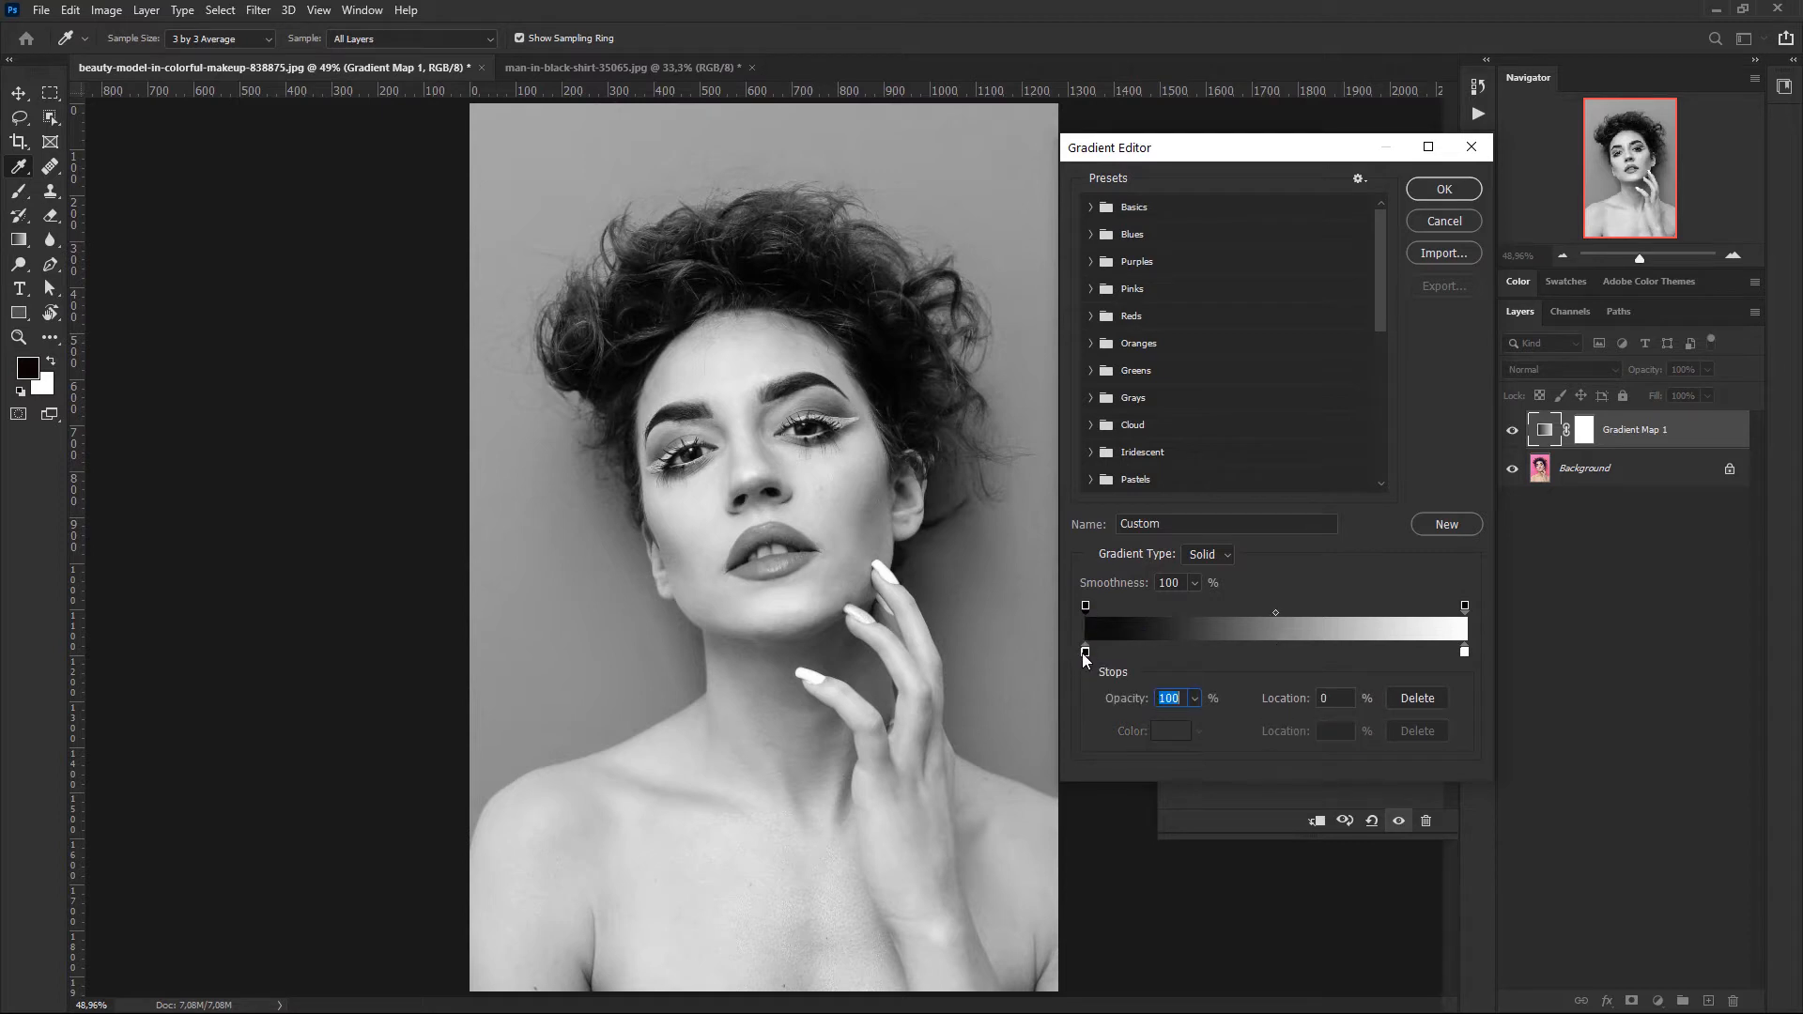
left_click(1086, 653)
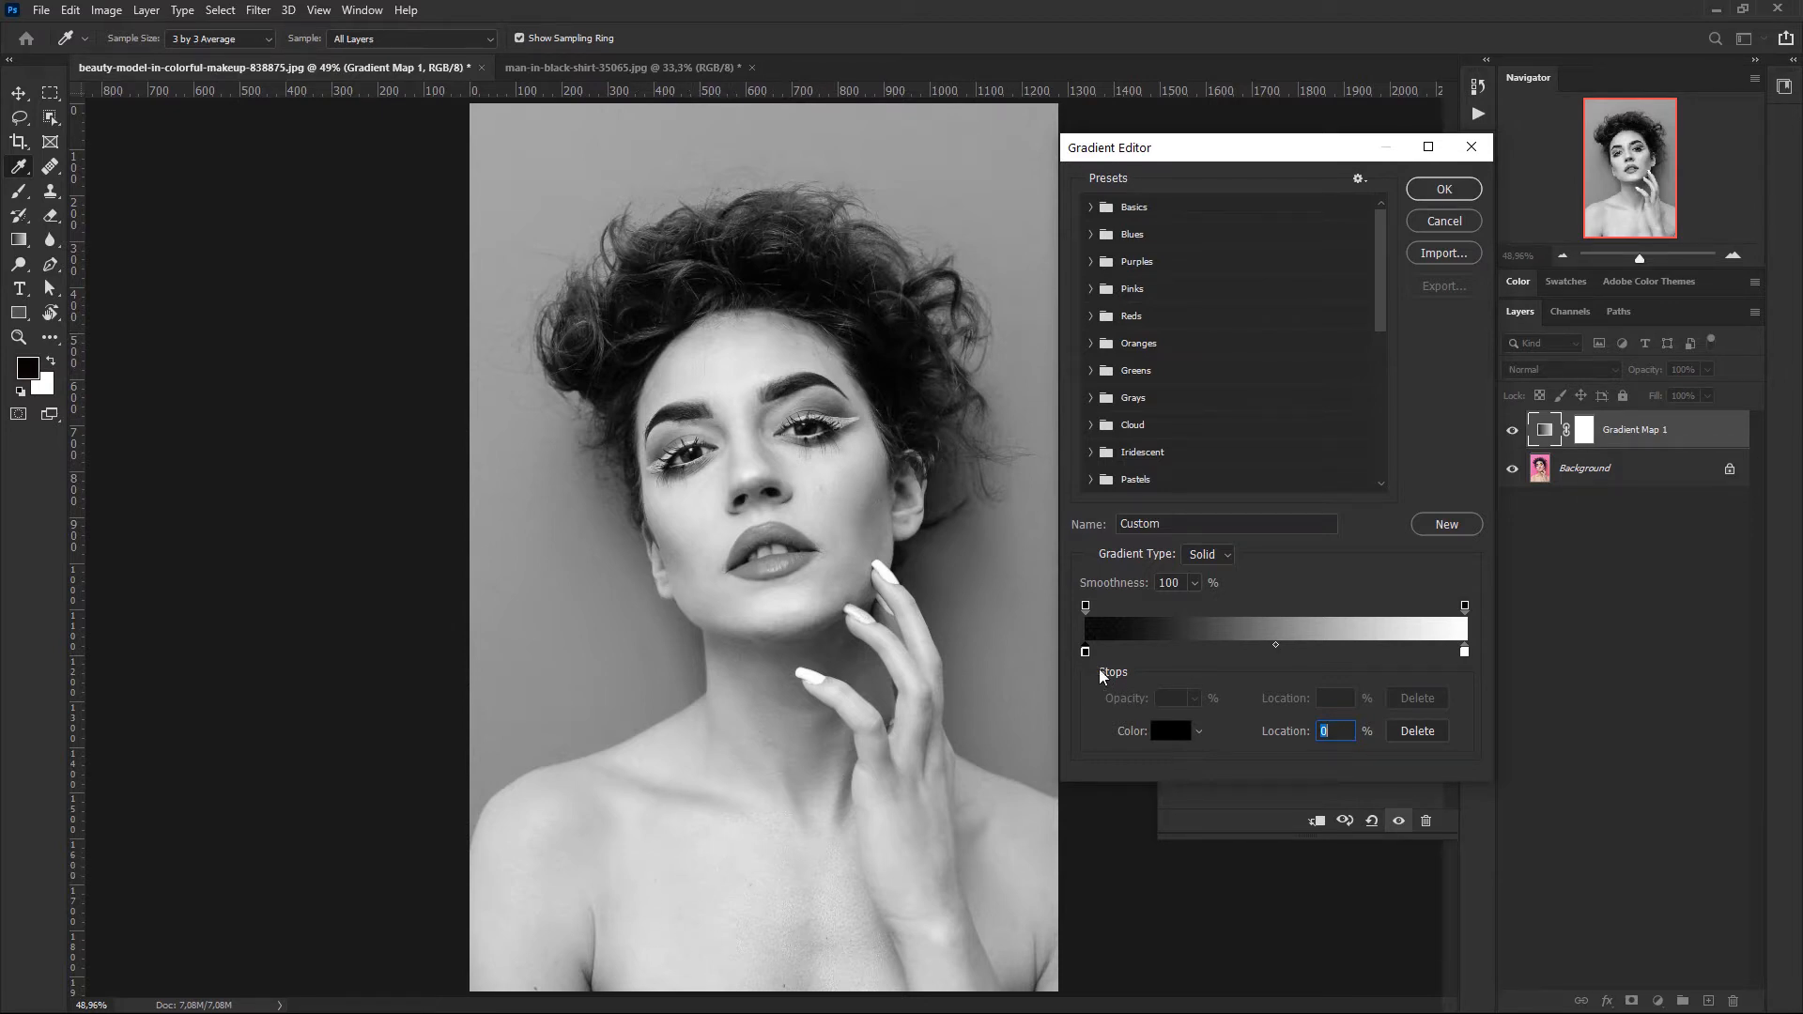
mouse_move(1087, 655)
left_mouse_down()
mouse_move(1212, 658)
mouse_move(1067, 660)
left_mouse_up()
Move the midpoint between the black and white stops to 67% and 53%, and reset it to 50%
left_click_drag(1279, 646, 1341, 646)
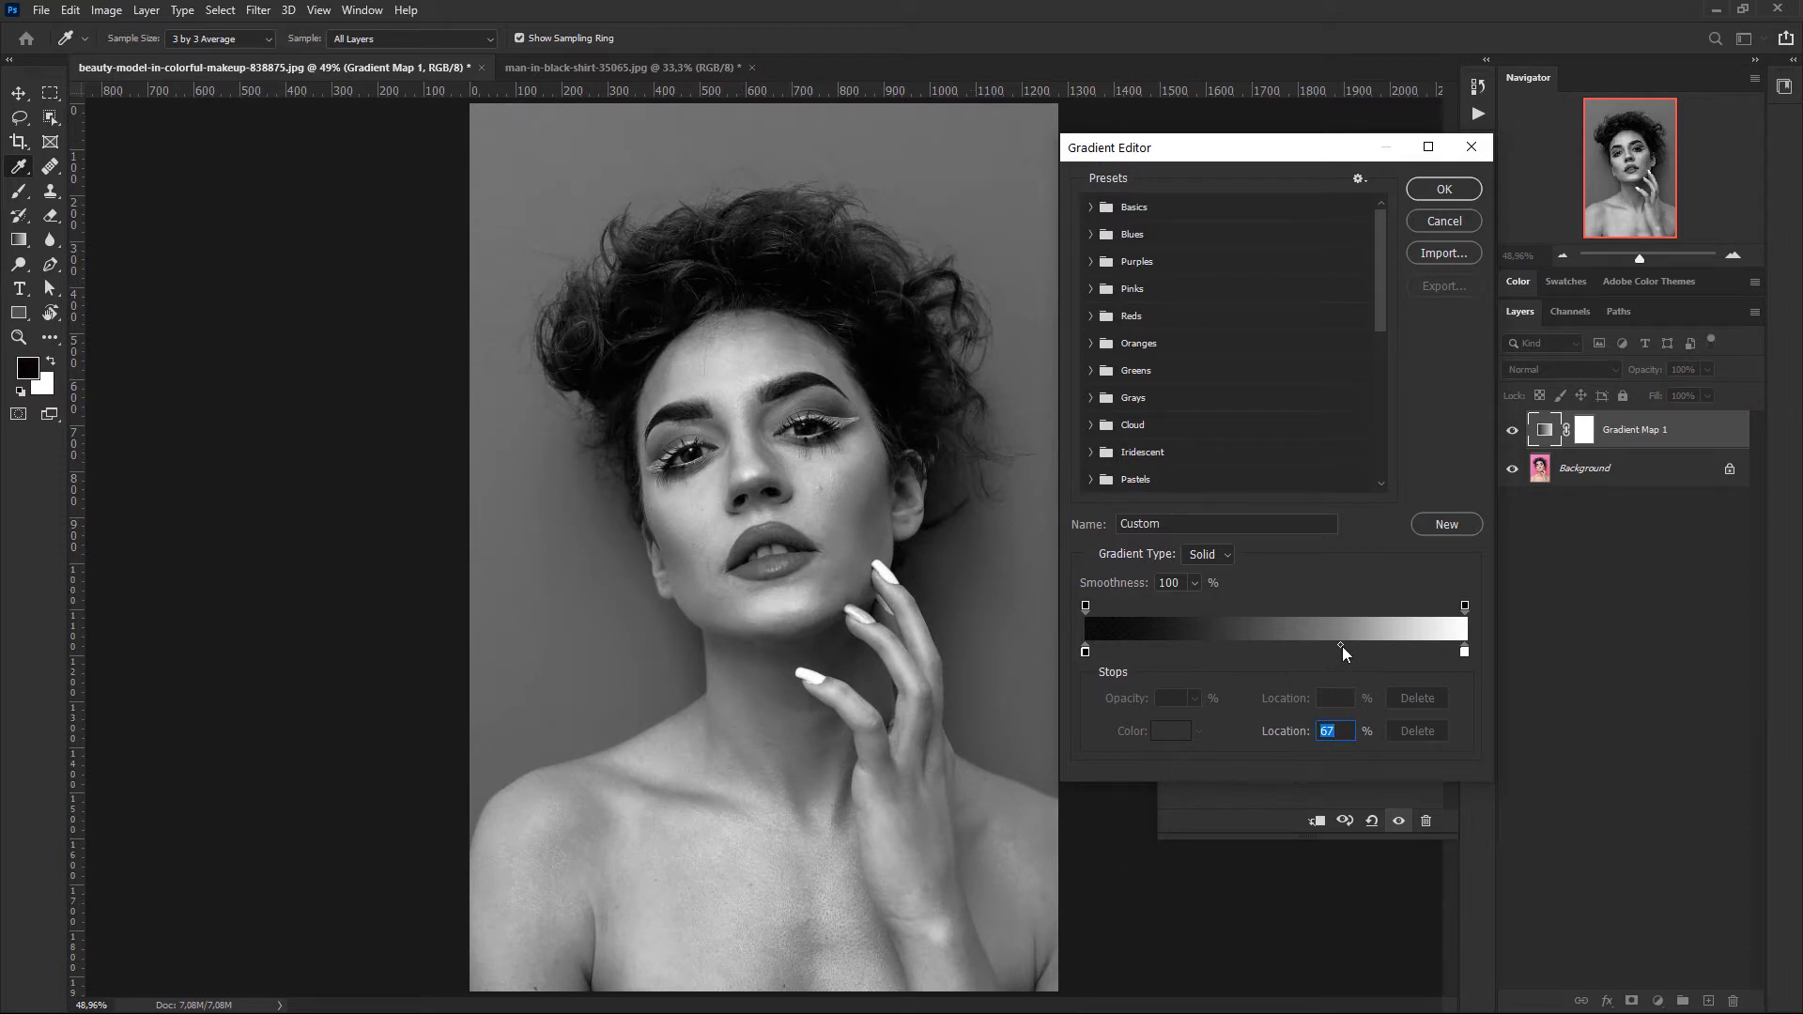
left_click_drag(1342, 646, 1287, 646)
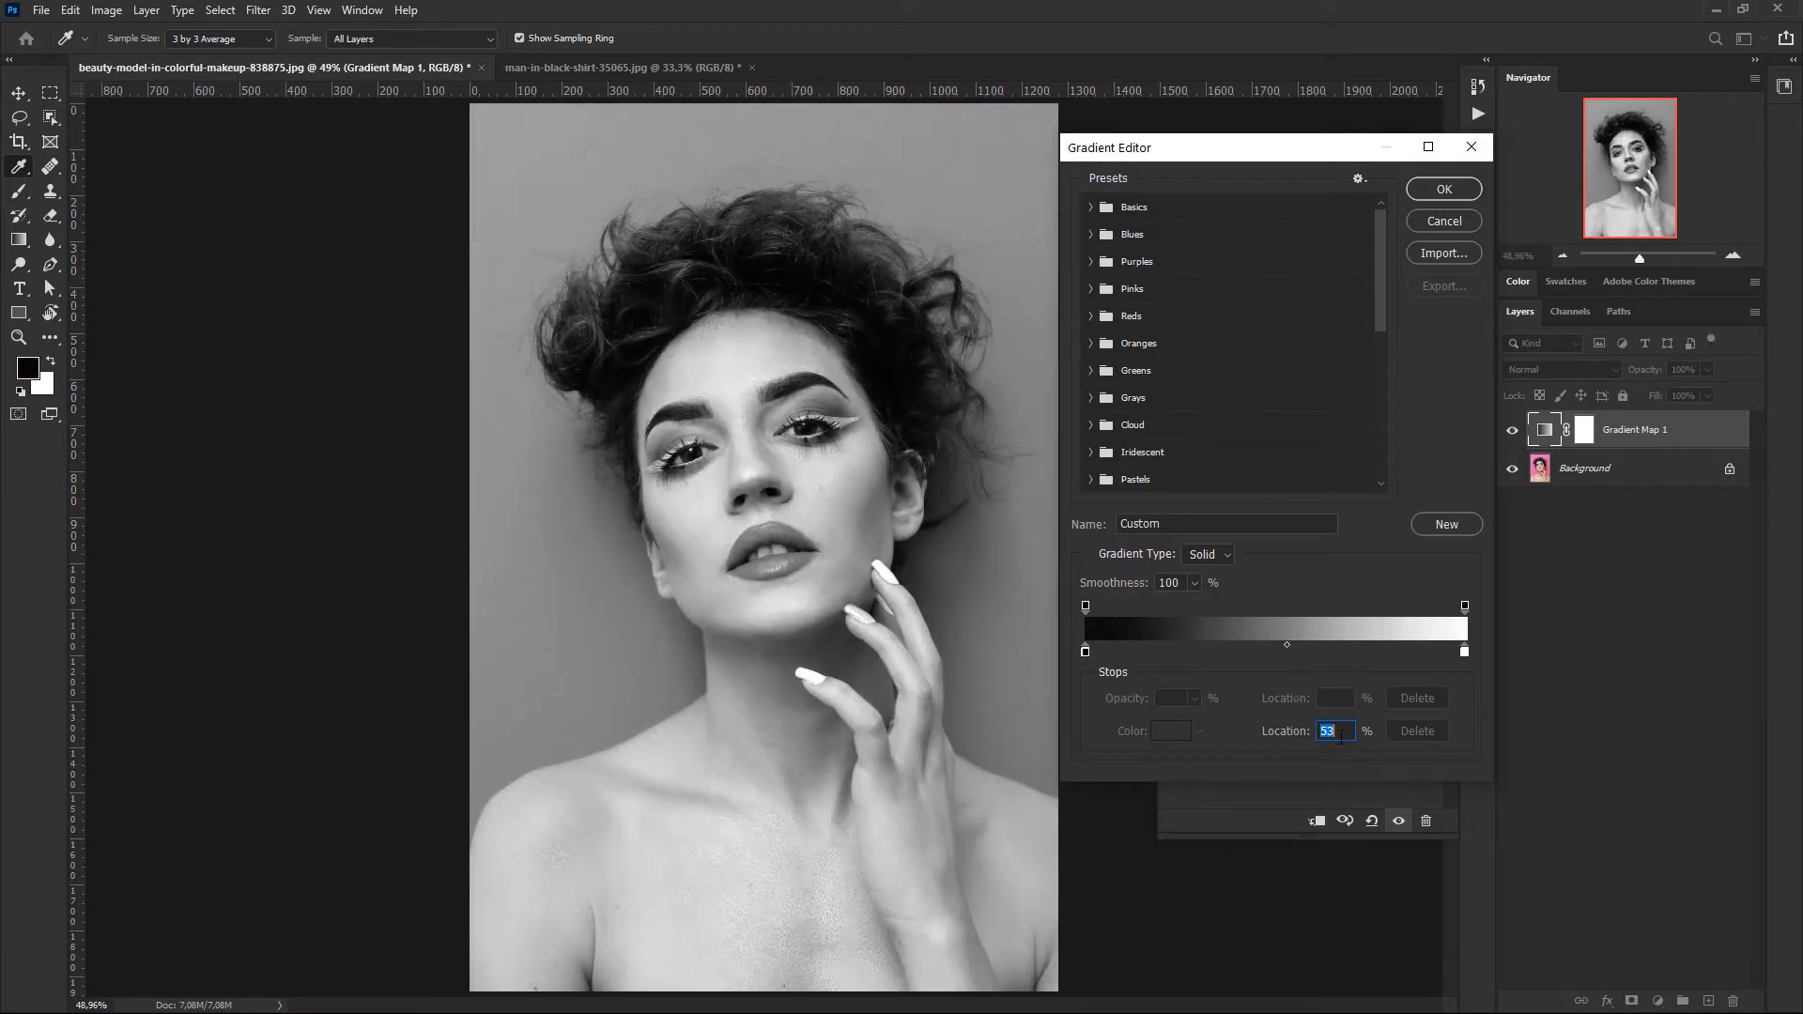
type("50")
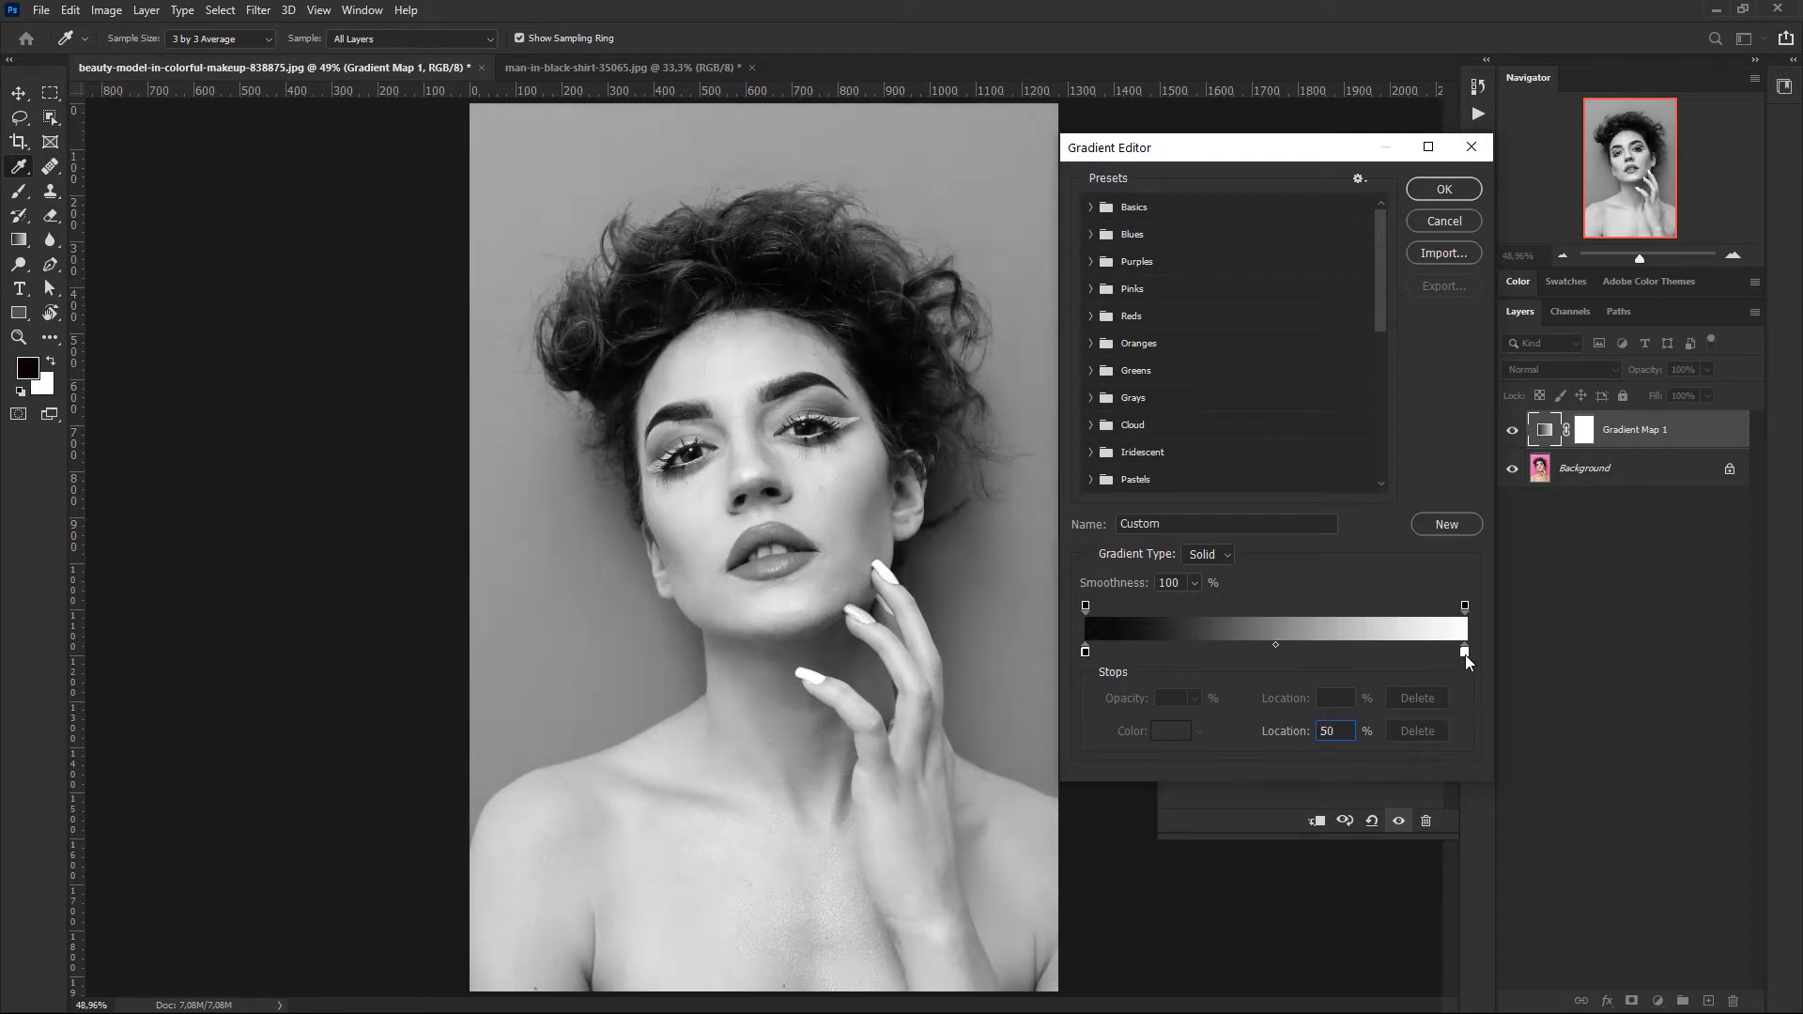
Move the white color stop inward to 88% and return it to 100%
left_click_drag(1465, 654, 1416, 655)
mouse_move(1415, 652)
left_mouse_down()
mouse_move(1388, 652)
mouse_move(1422, 646)
left_mouse_up()
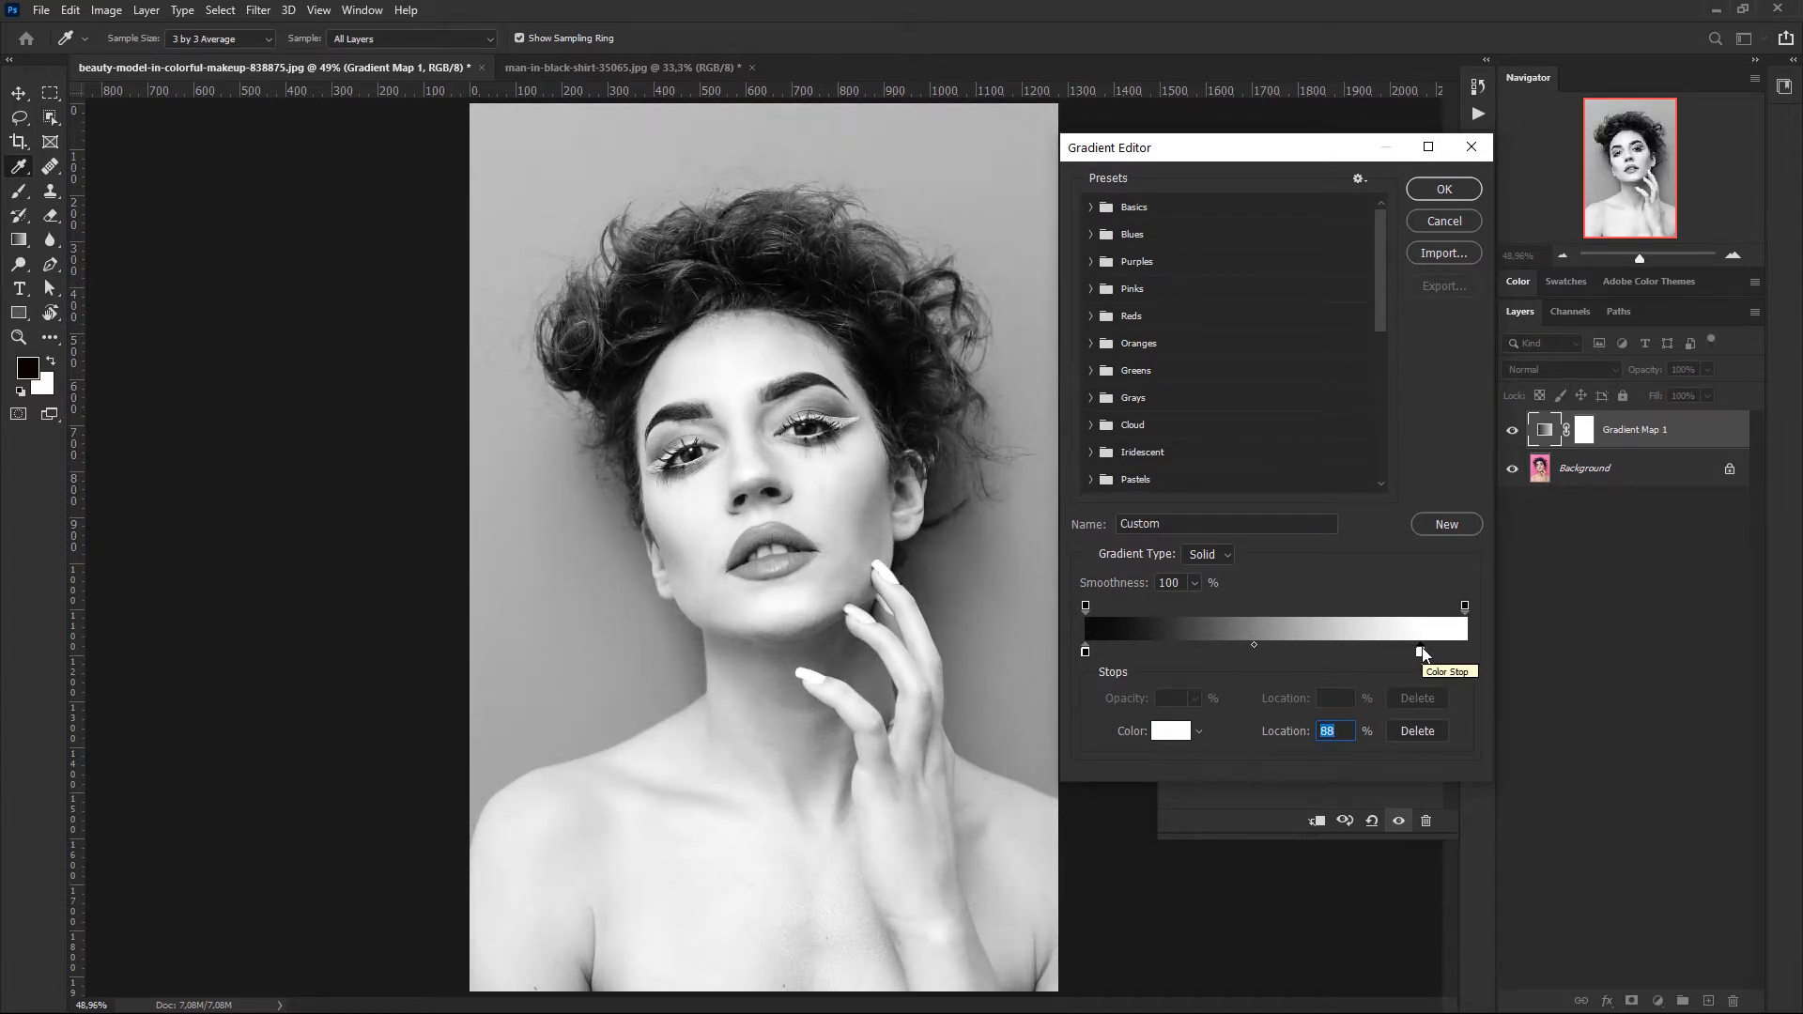
left_click_drag(1421, 652, 1491, 661)
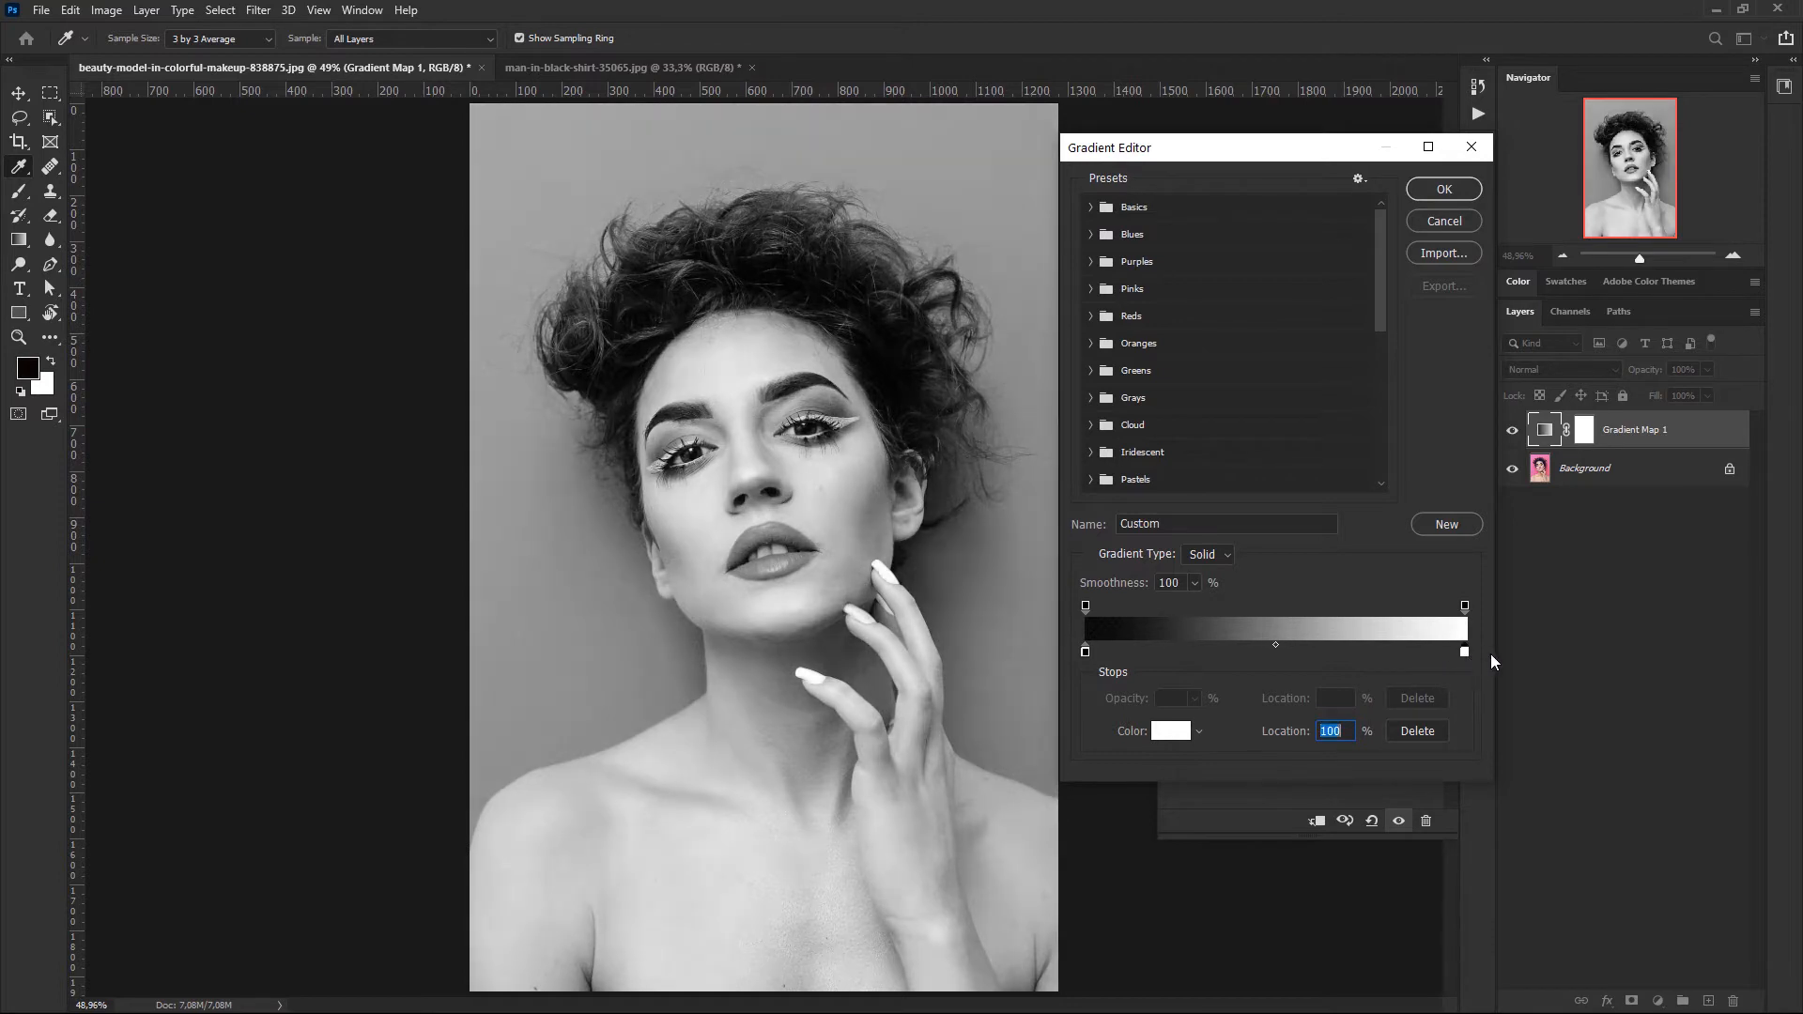
Add a color stop at 37% between the black and white stops and set its color to blue 355468
left_click(1228, 657)
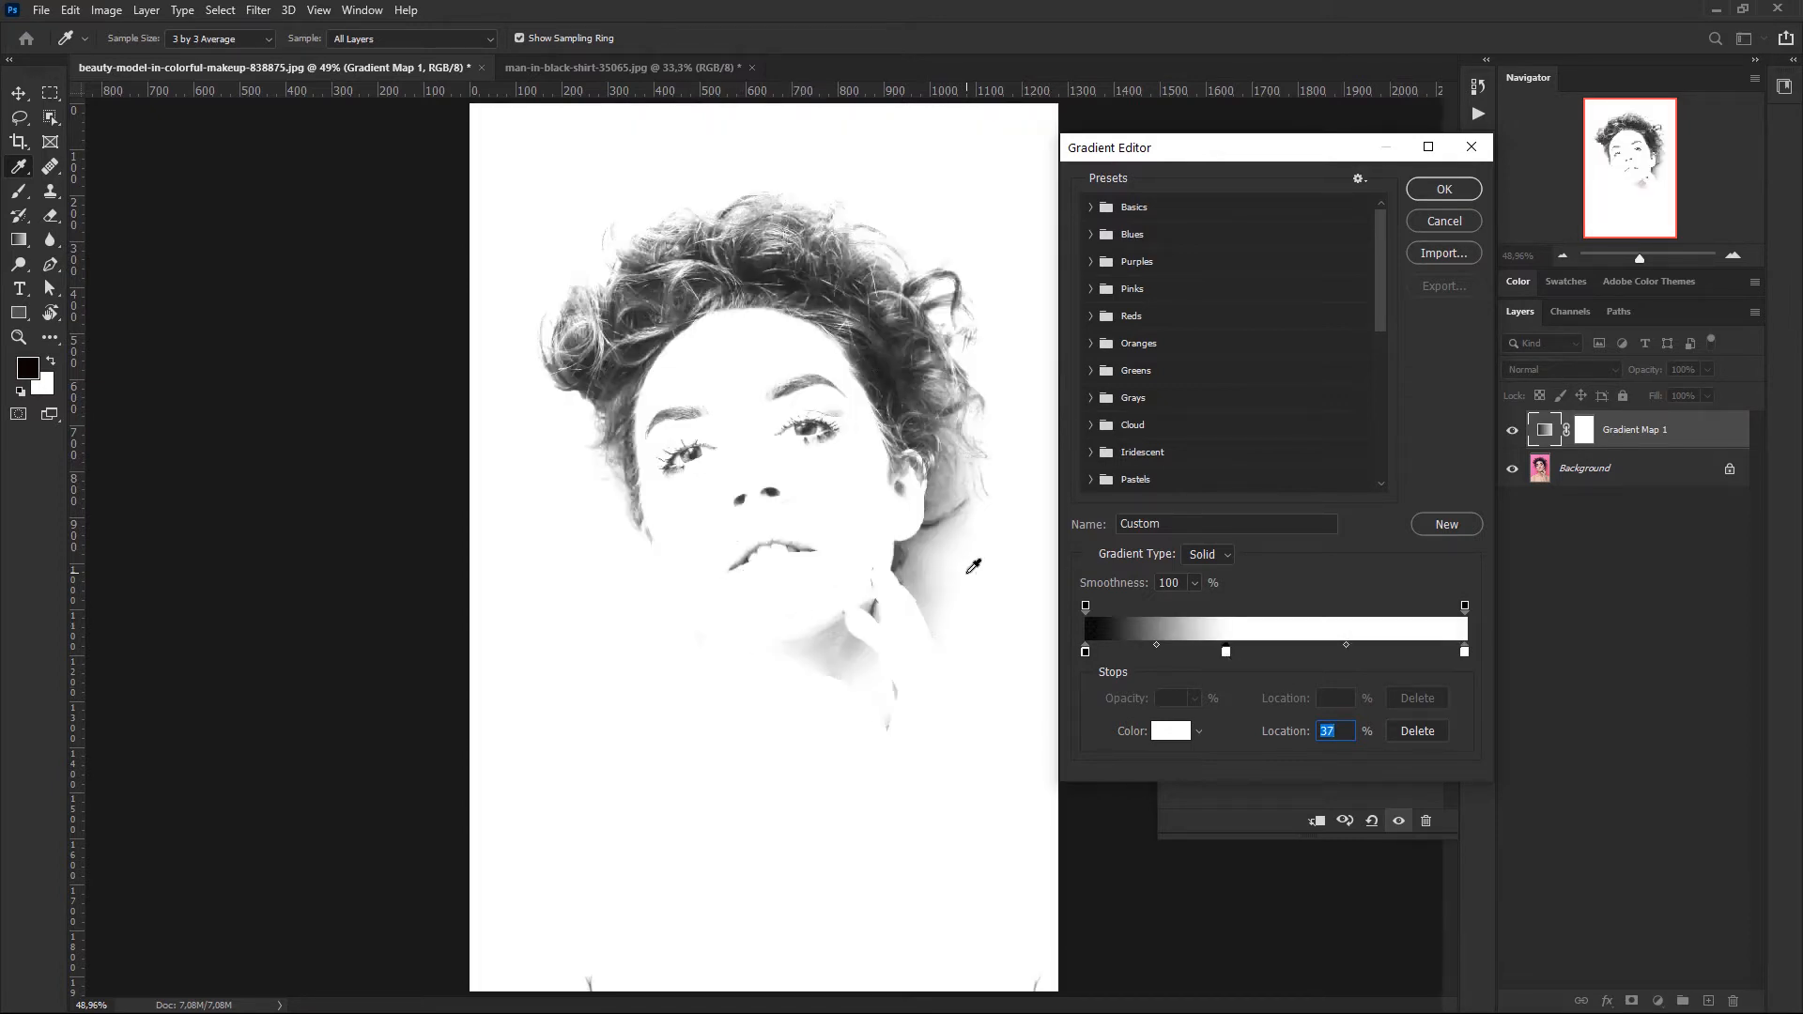
double_click(1226, 652)
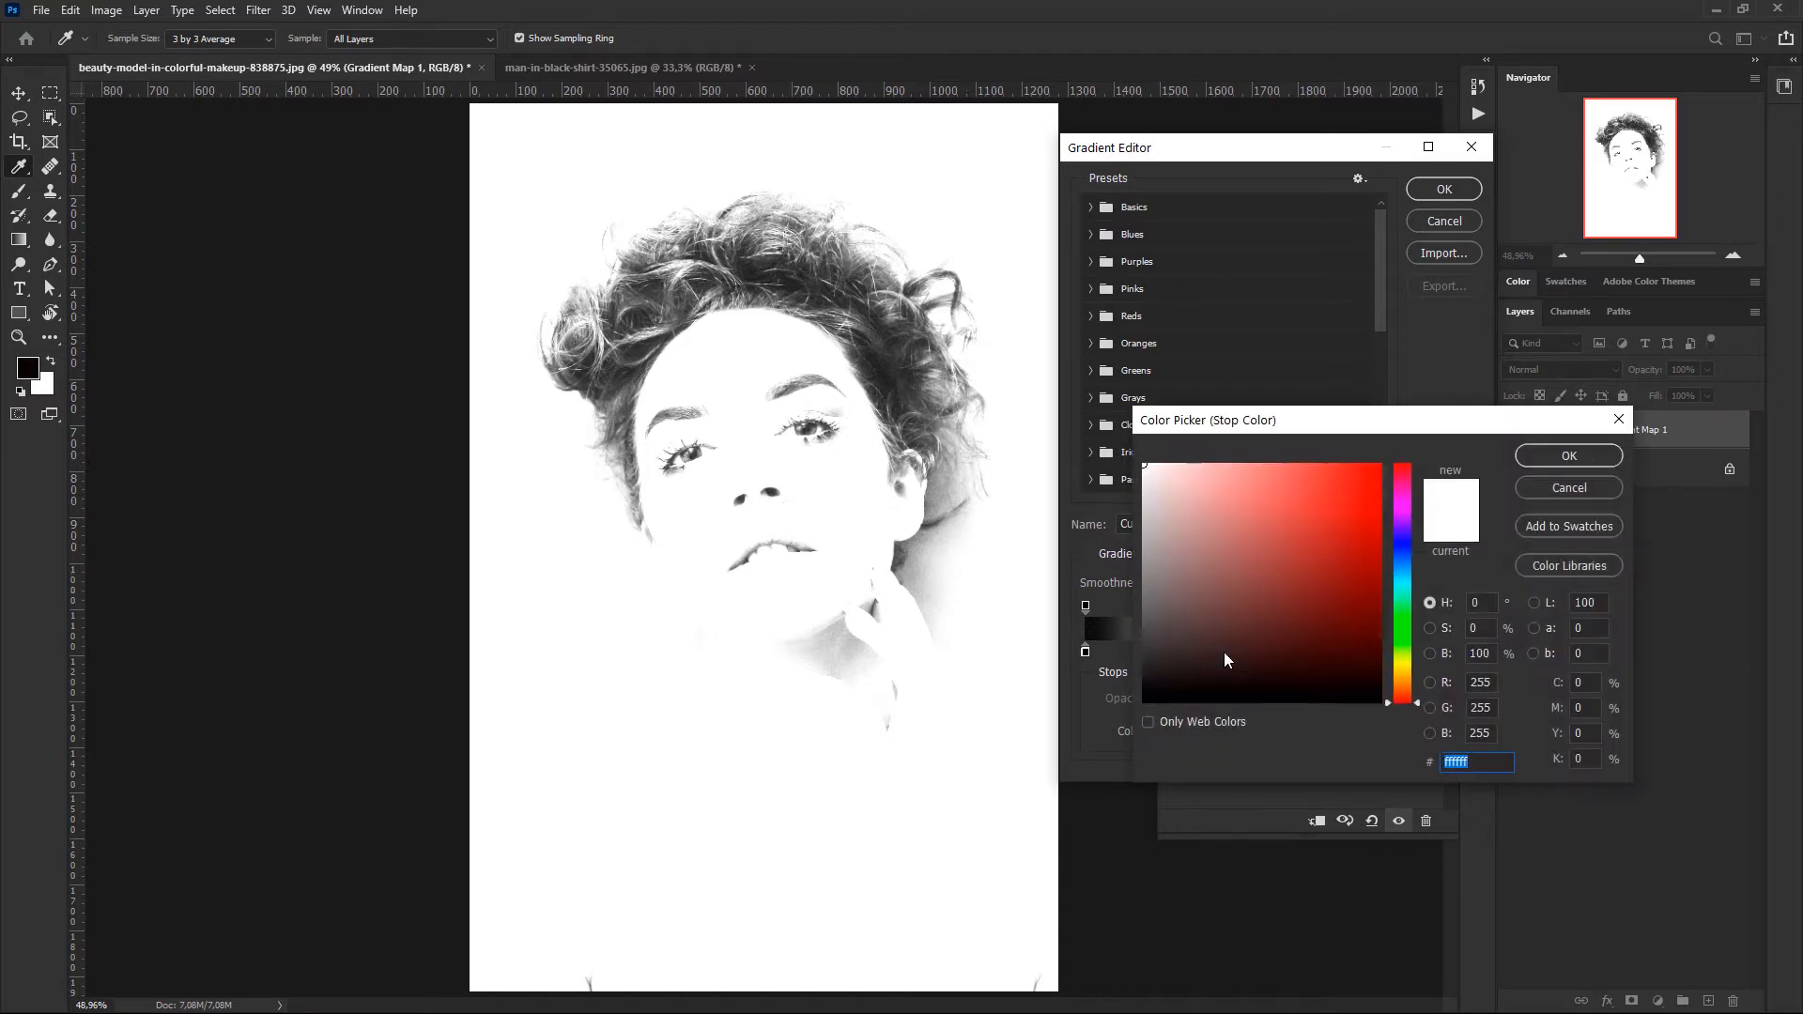
left_click(1343, 583)
left_click(1401, 567)
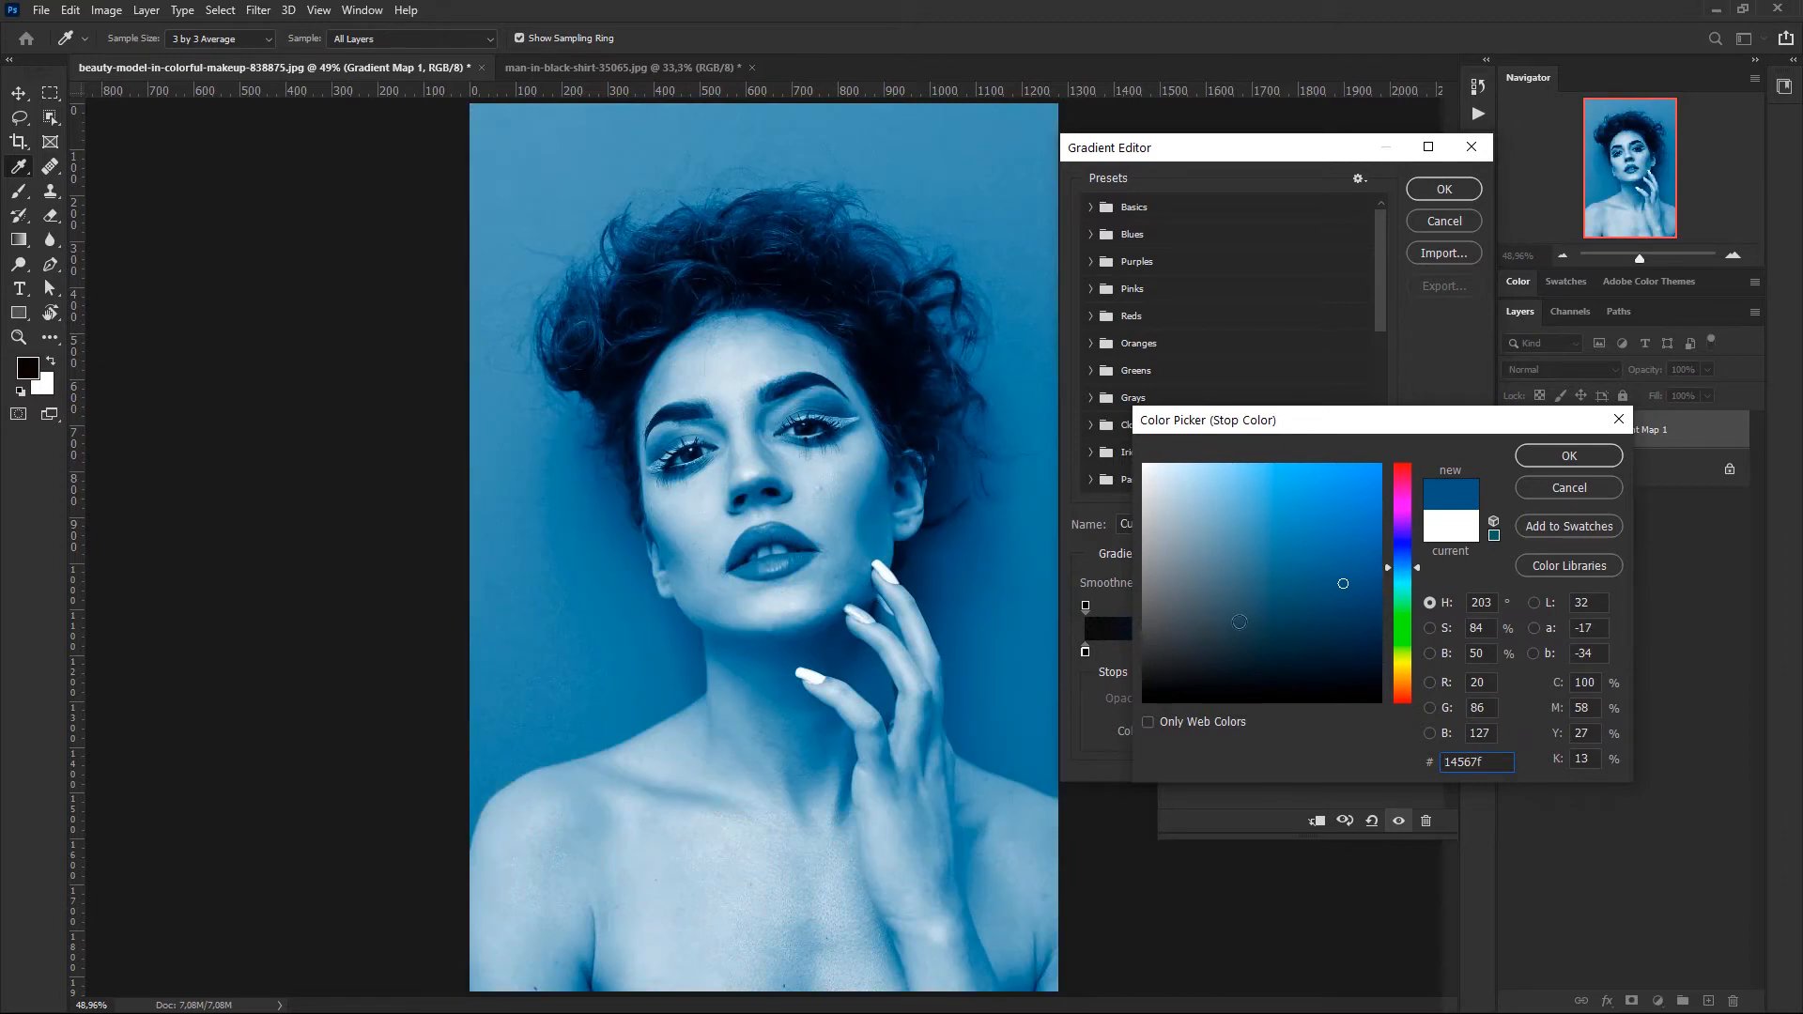
left_click(1144, 619)
left_click_drag(1195, 488, 1261, 604)
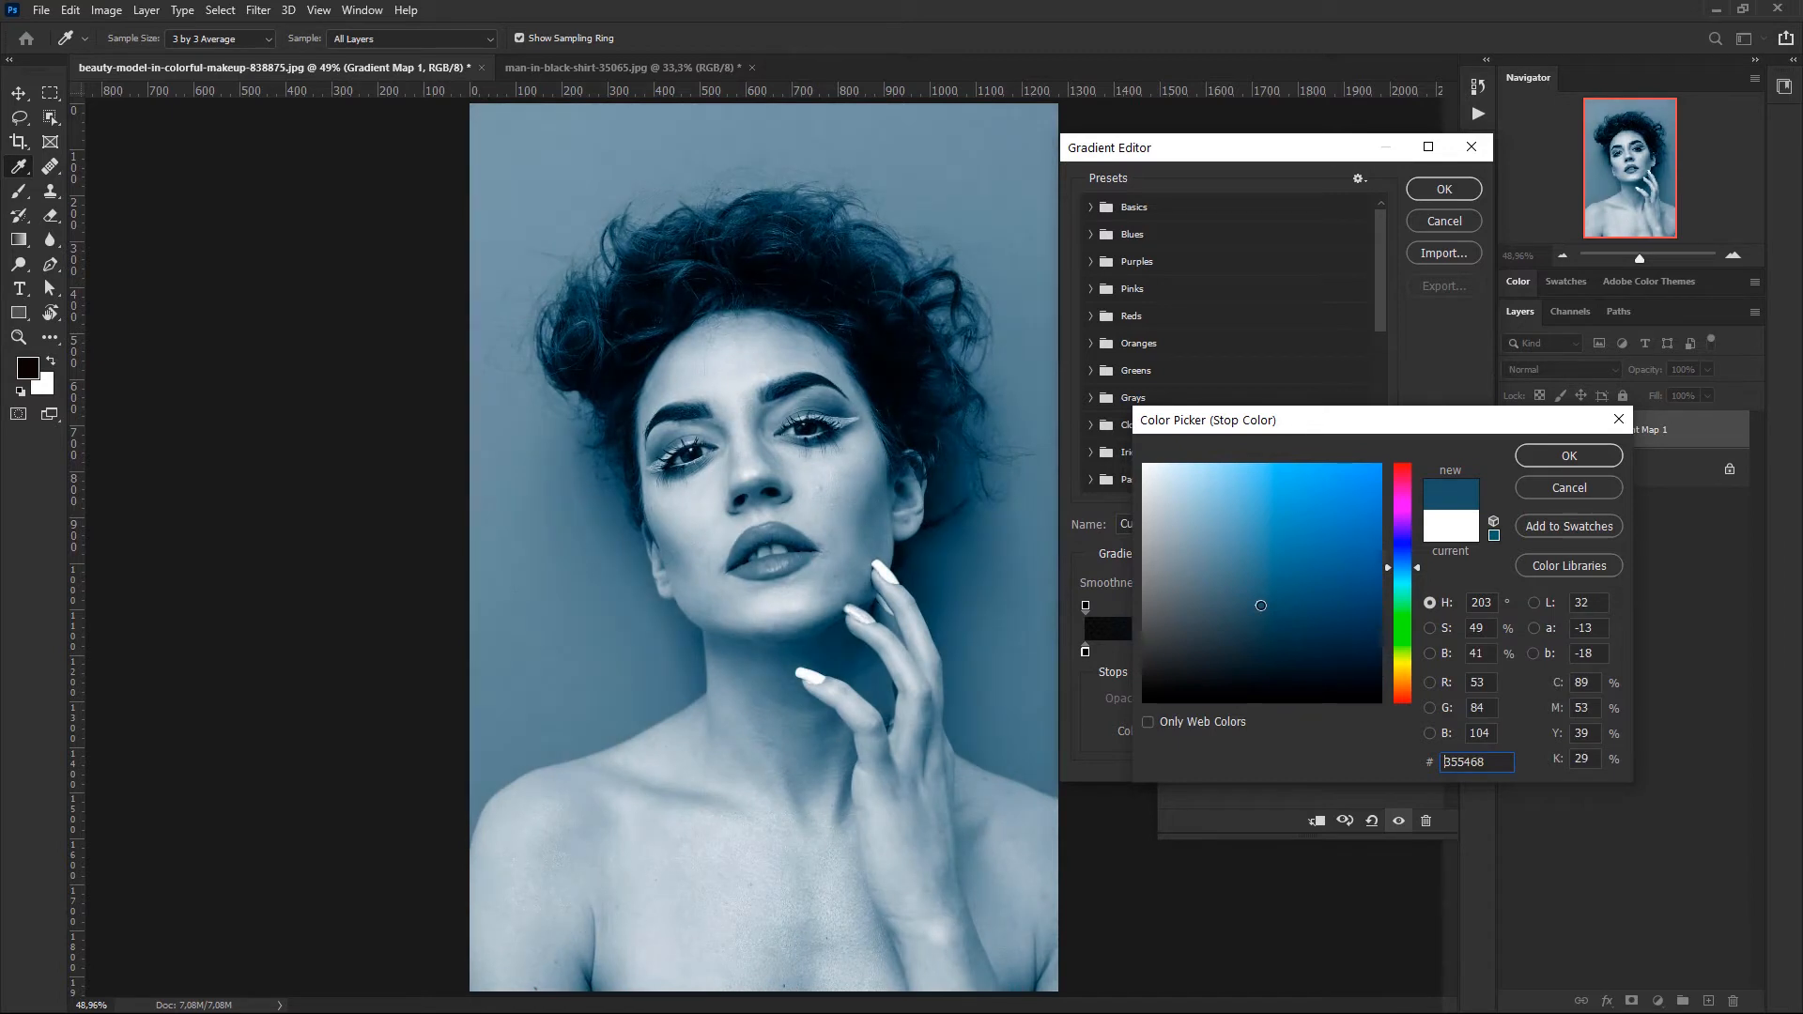
left_click(1564, 457)
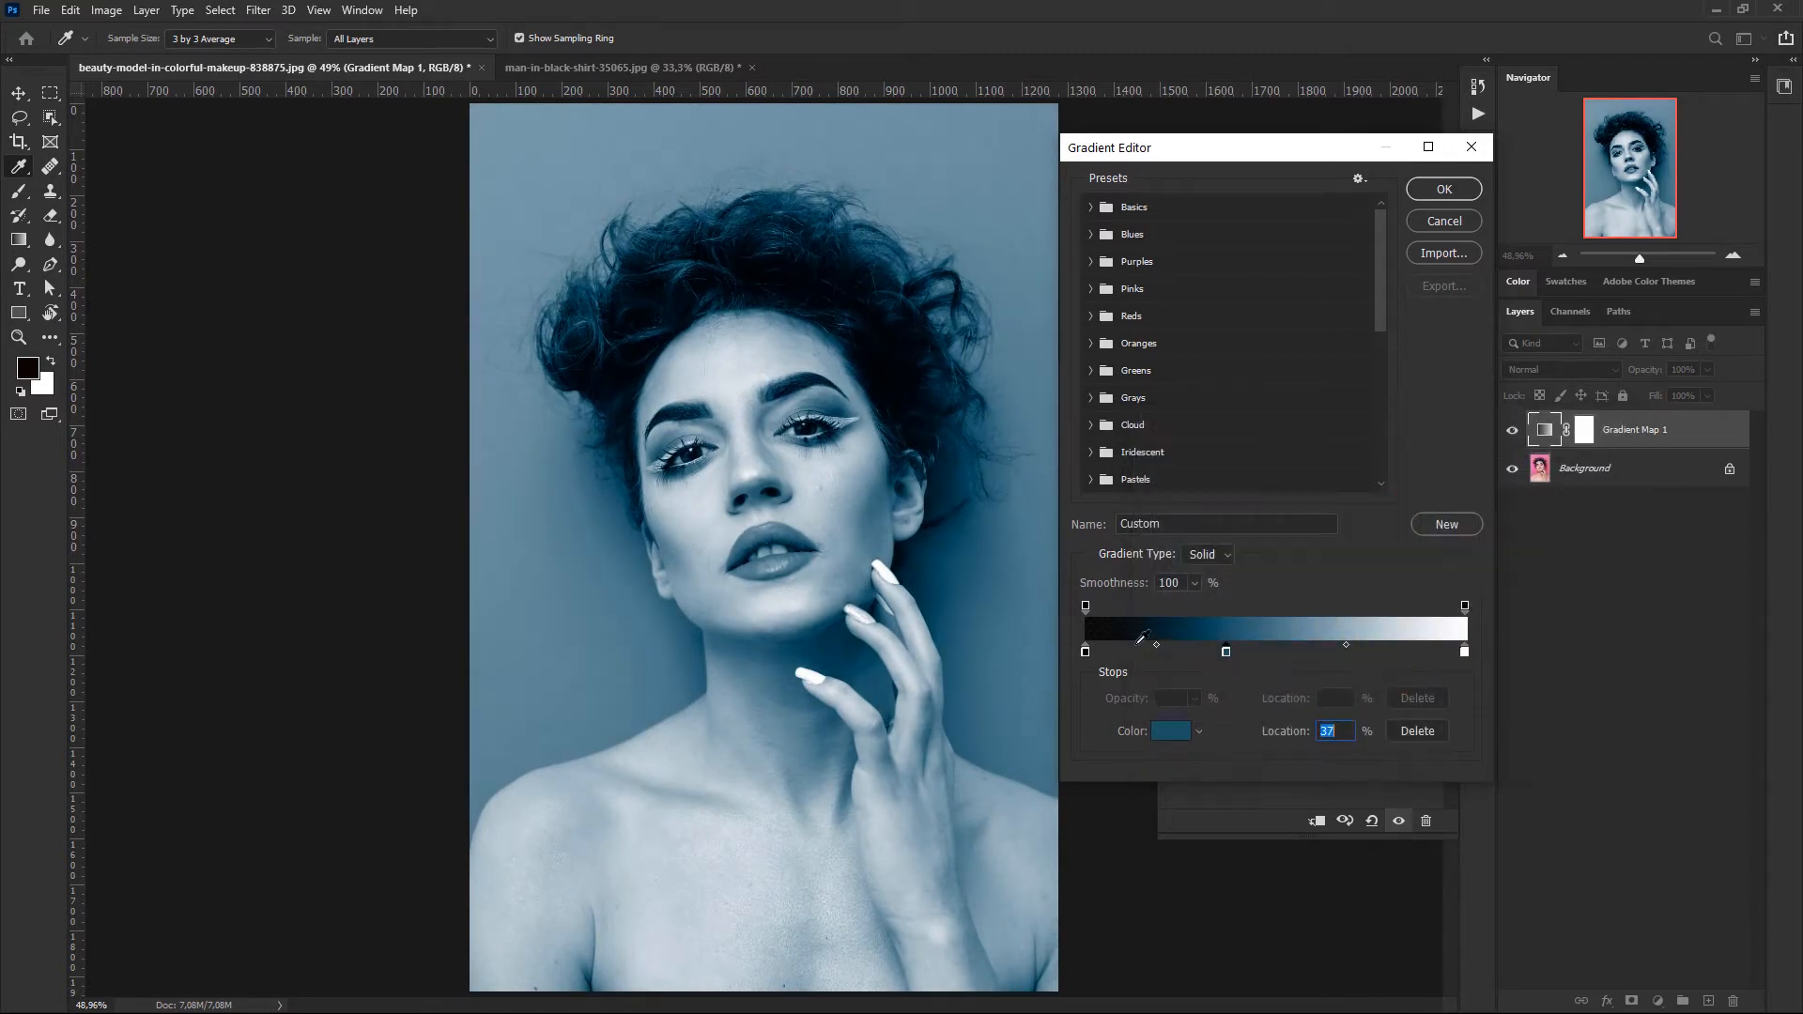
Shift the blue color stop to 44%, remove it from the gradient, and check the remaining black and white stops
left_click(1086, 652)
left_click(1464, 652)
mouse_move(1226, 651)
left_mouse_down()
mouse_move(1171, 655)
mouse_move(1313, 650)
mouse_move(1253, 651)
left_mouse_up()
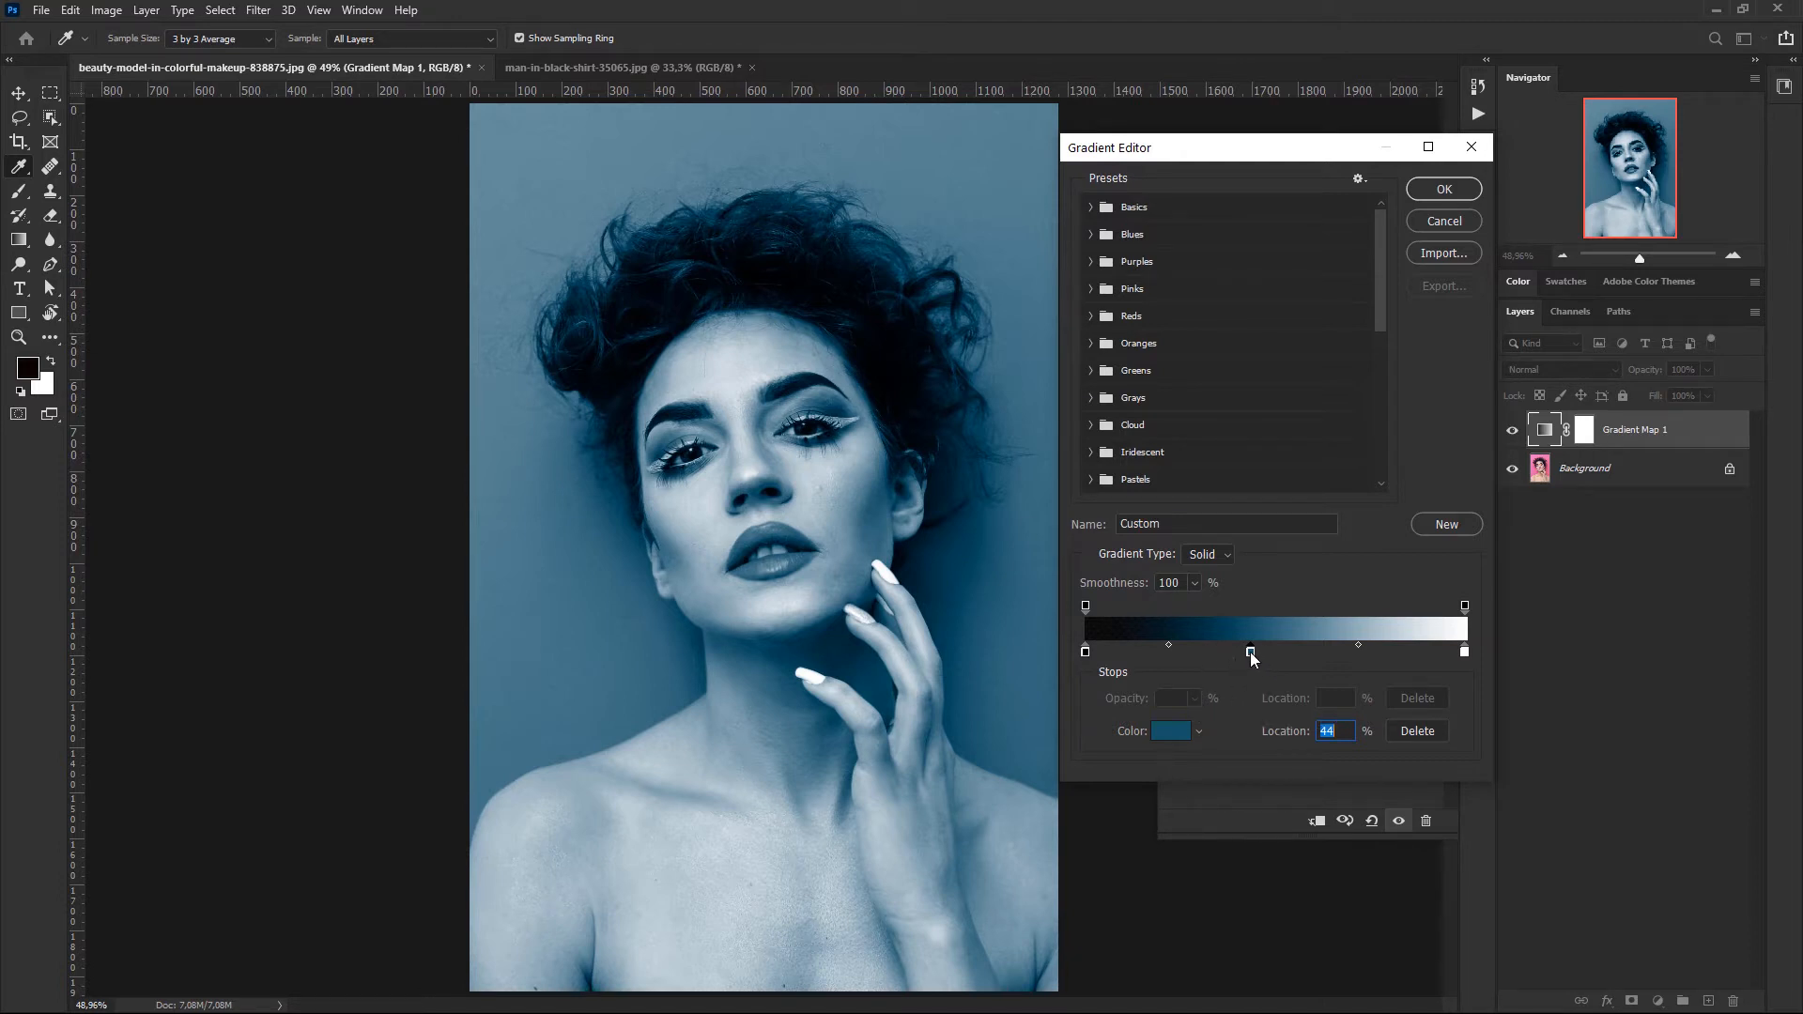
left_click_drag(1252, 655, 1253, 688)
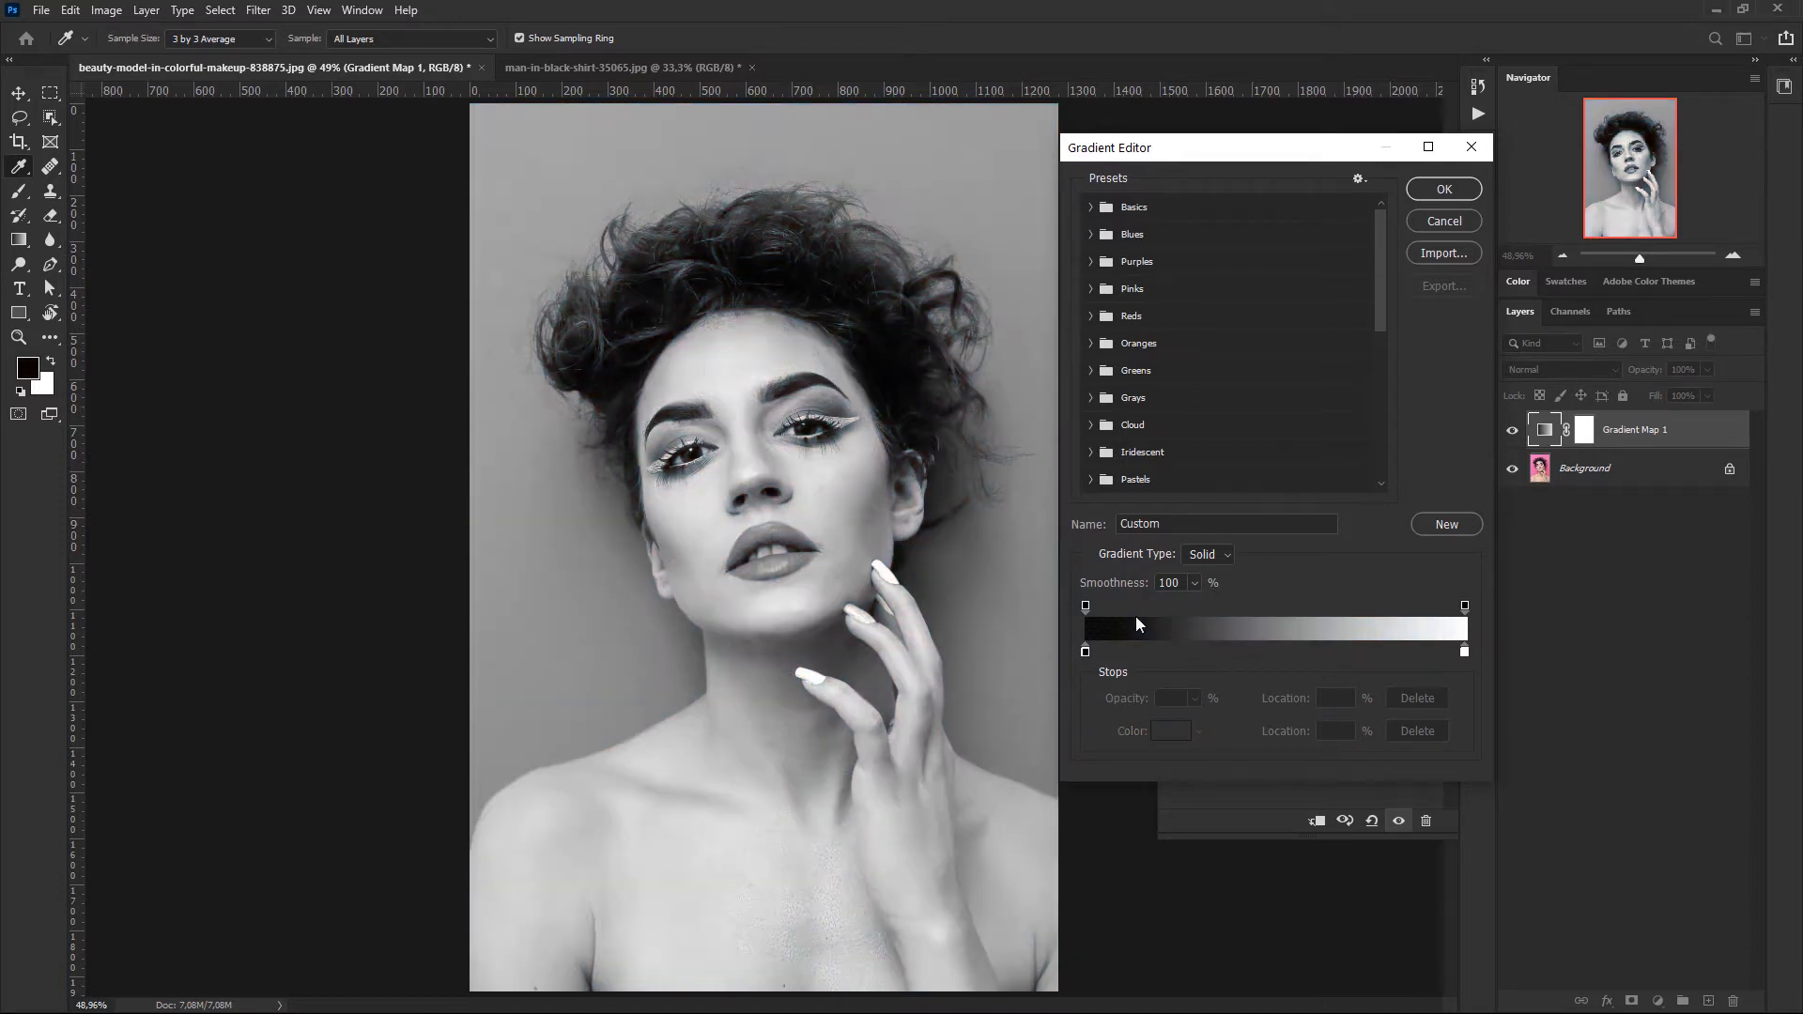
left_click(1086, 652)
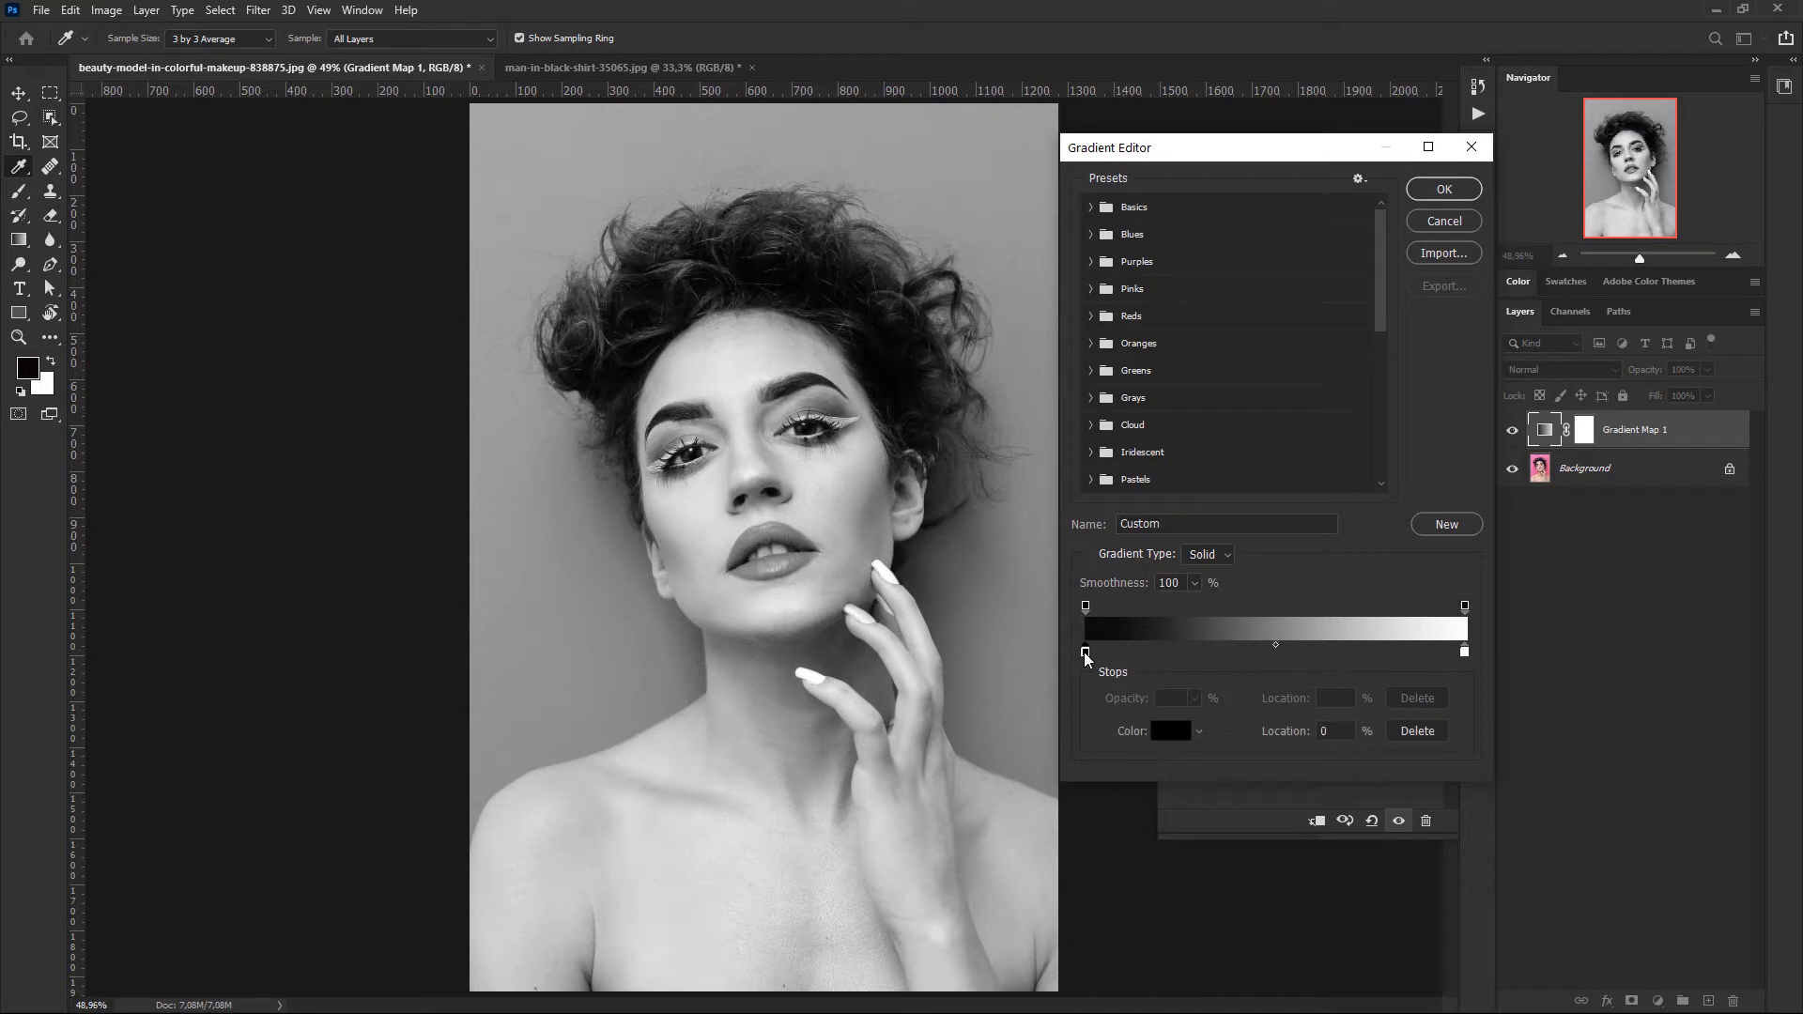
left_click(1464, 652)
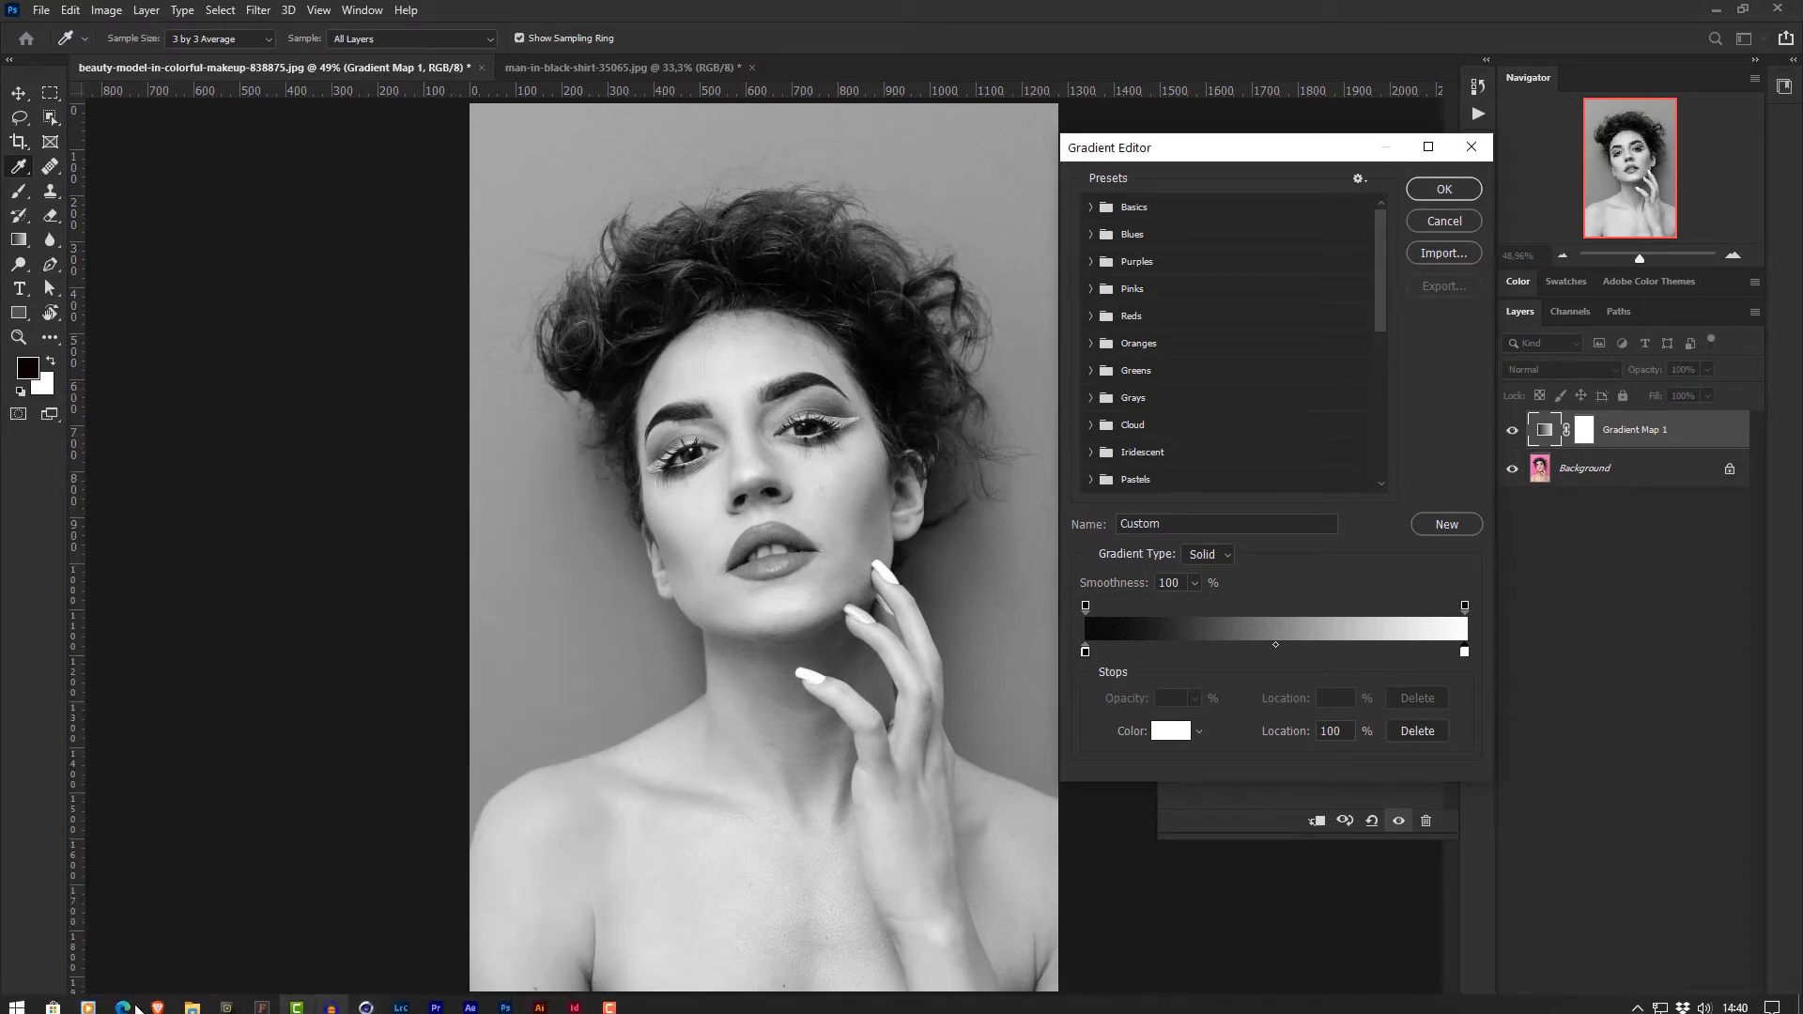
Bring up the browser's duotone image results and arrange the Photoshop window and Gradient Editor beside them
key("super")
left_click(158, 1000)
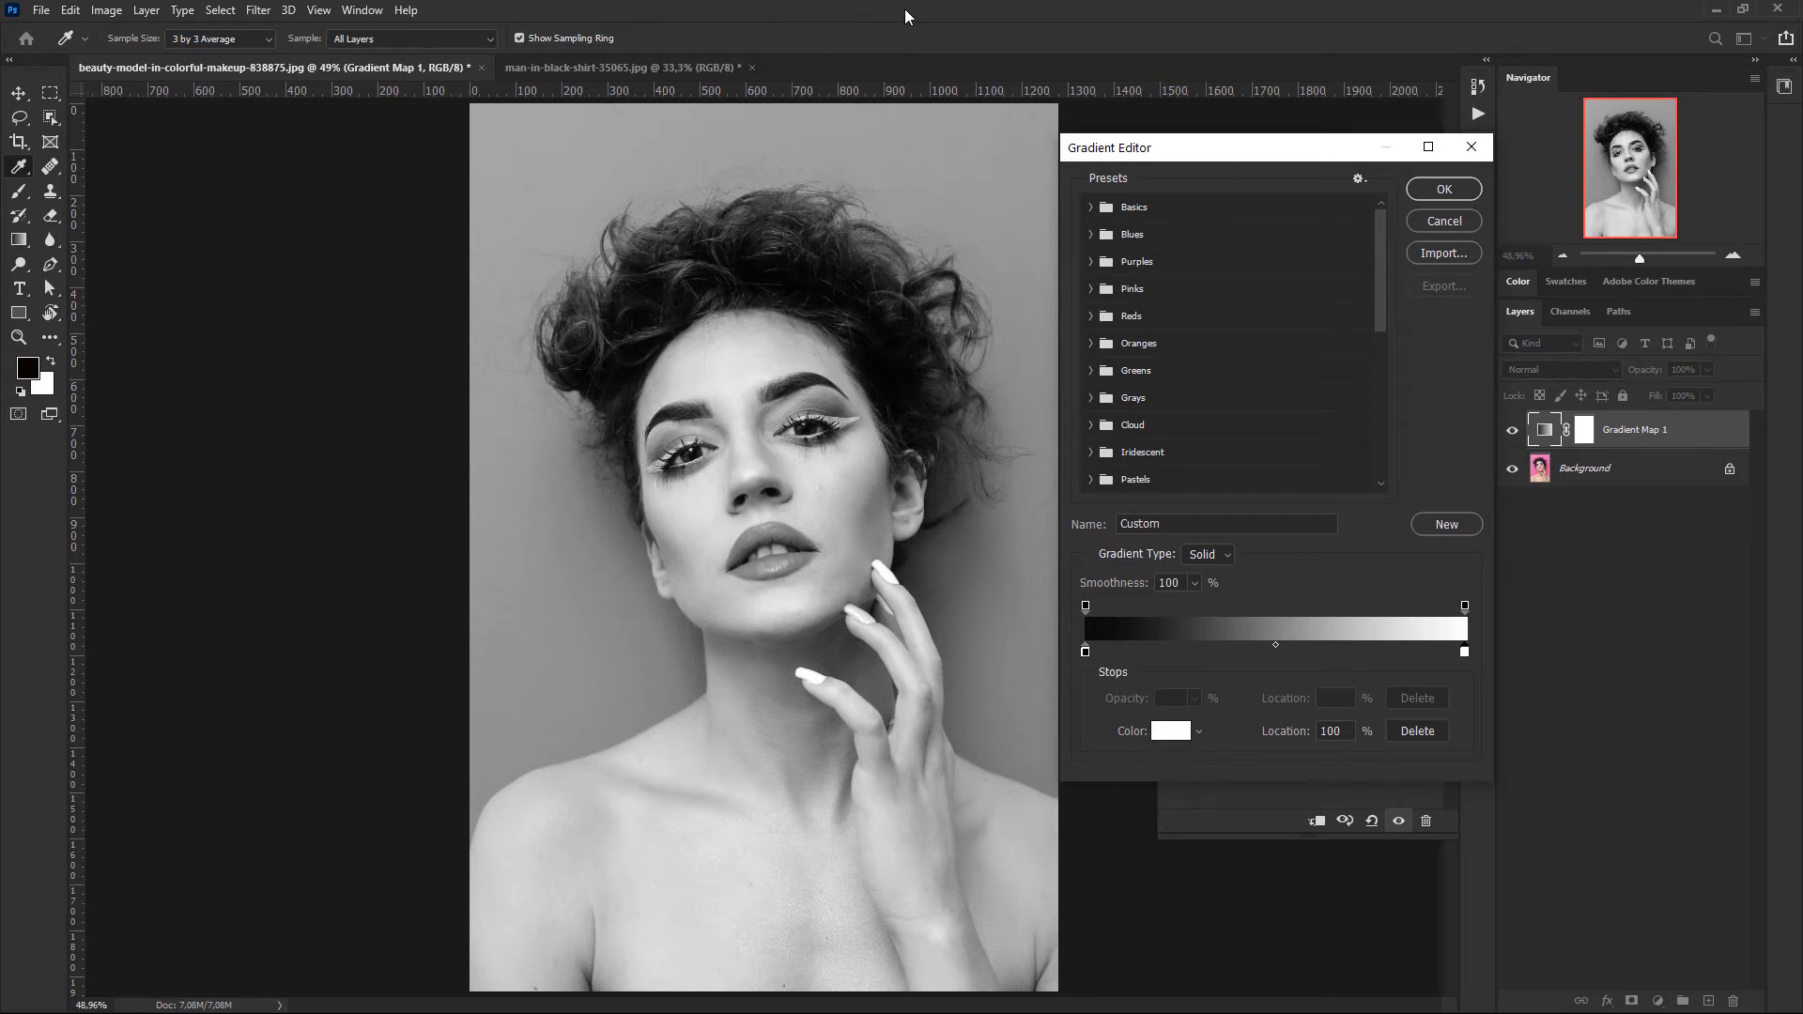
double_click(928, 15)
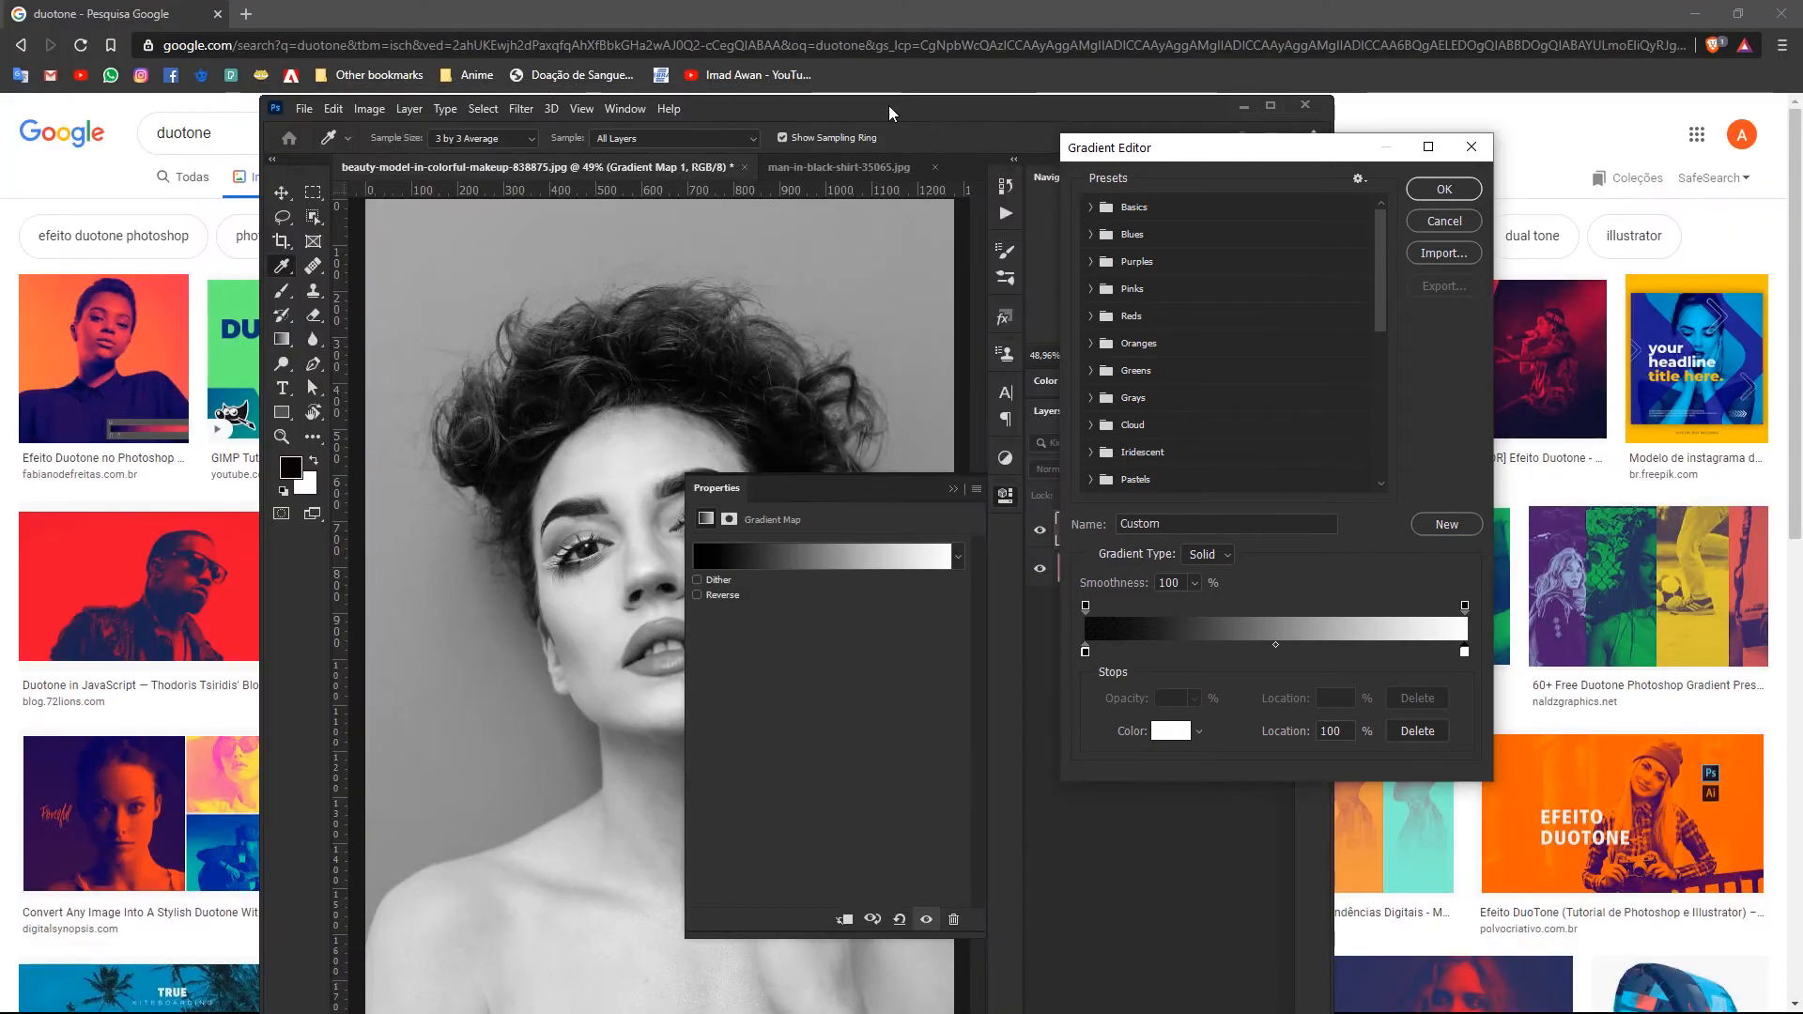
left_click_drag(889, 105, 1356, 20)
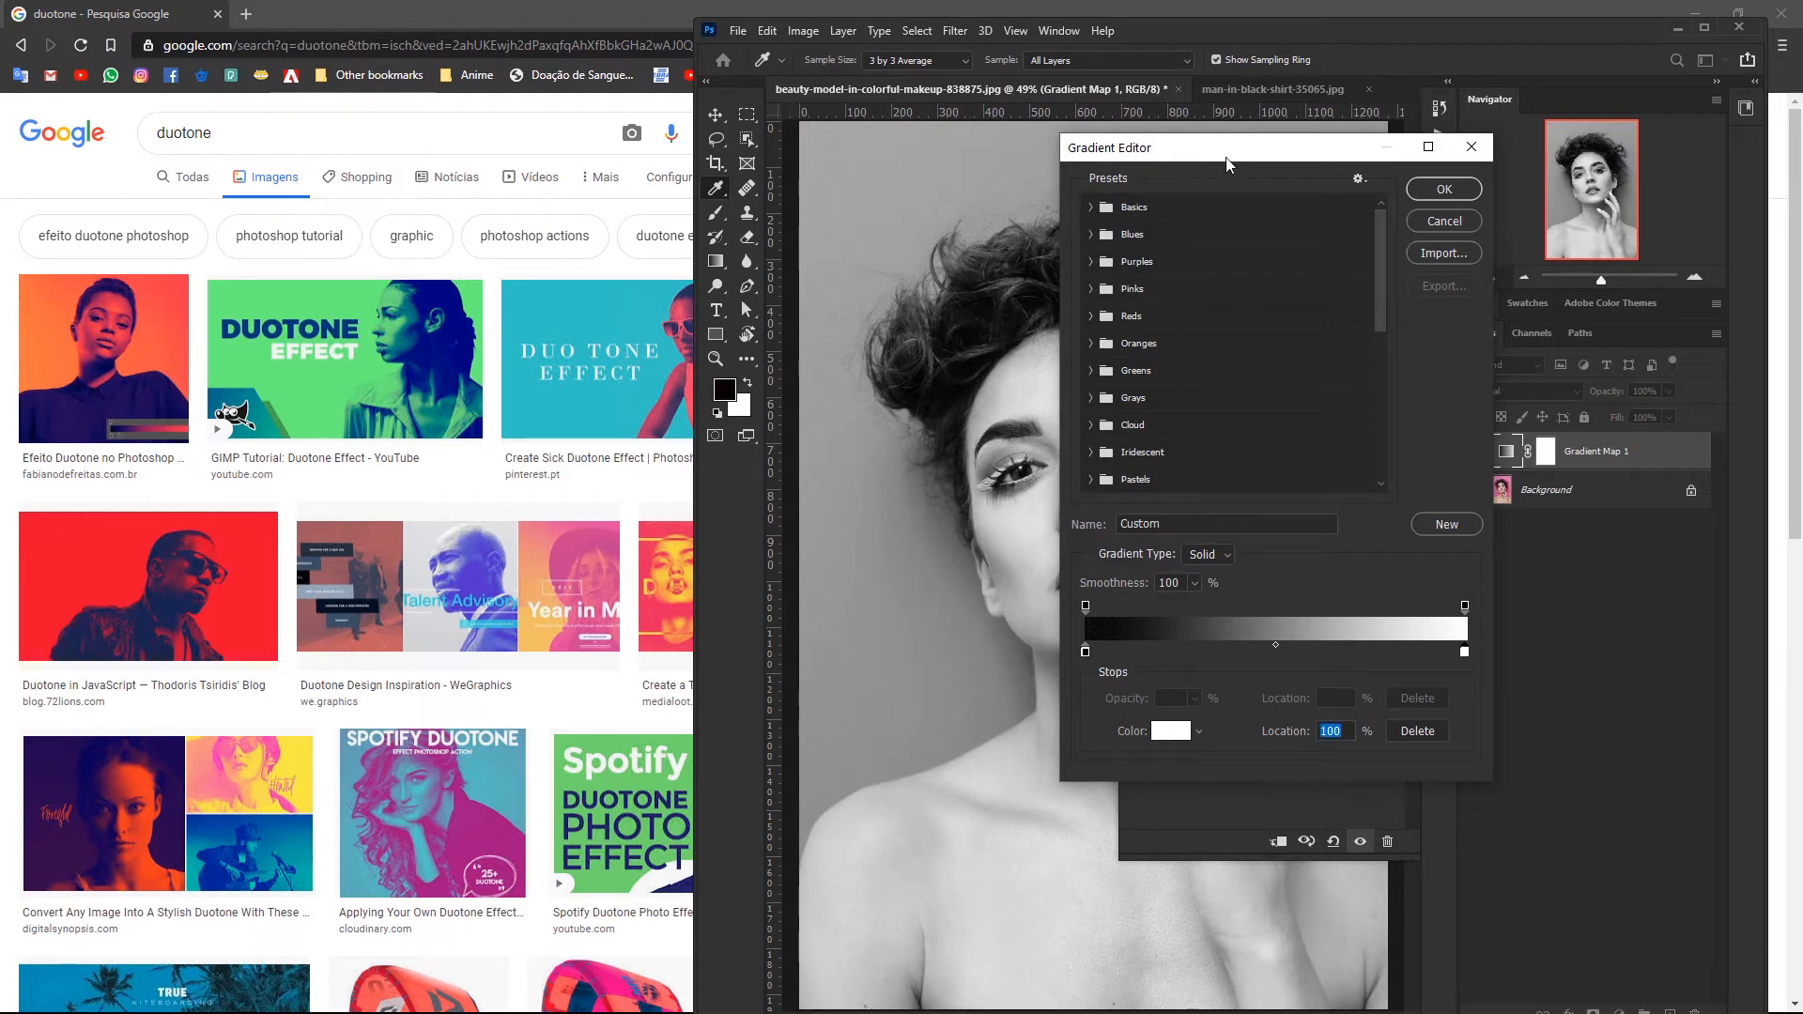
left_click_drag(1179, 157, 1315, 170)
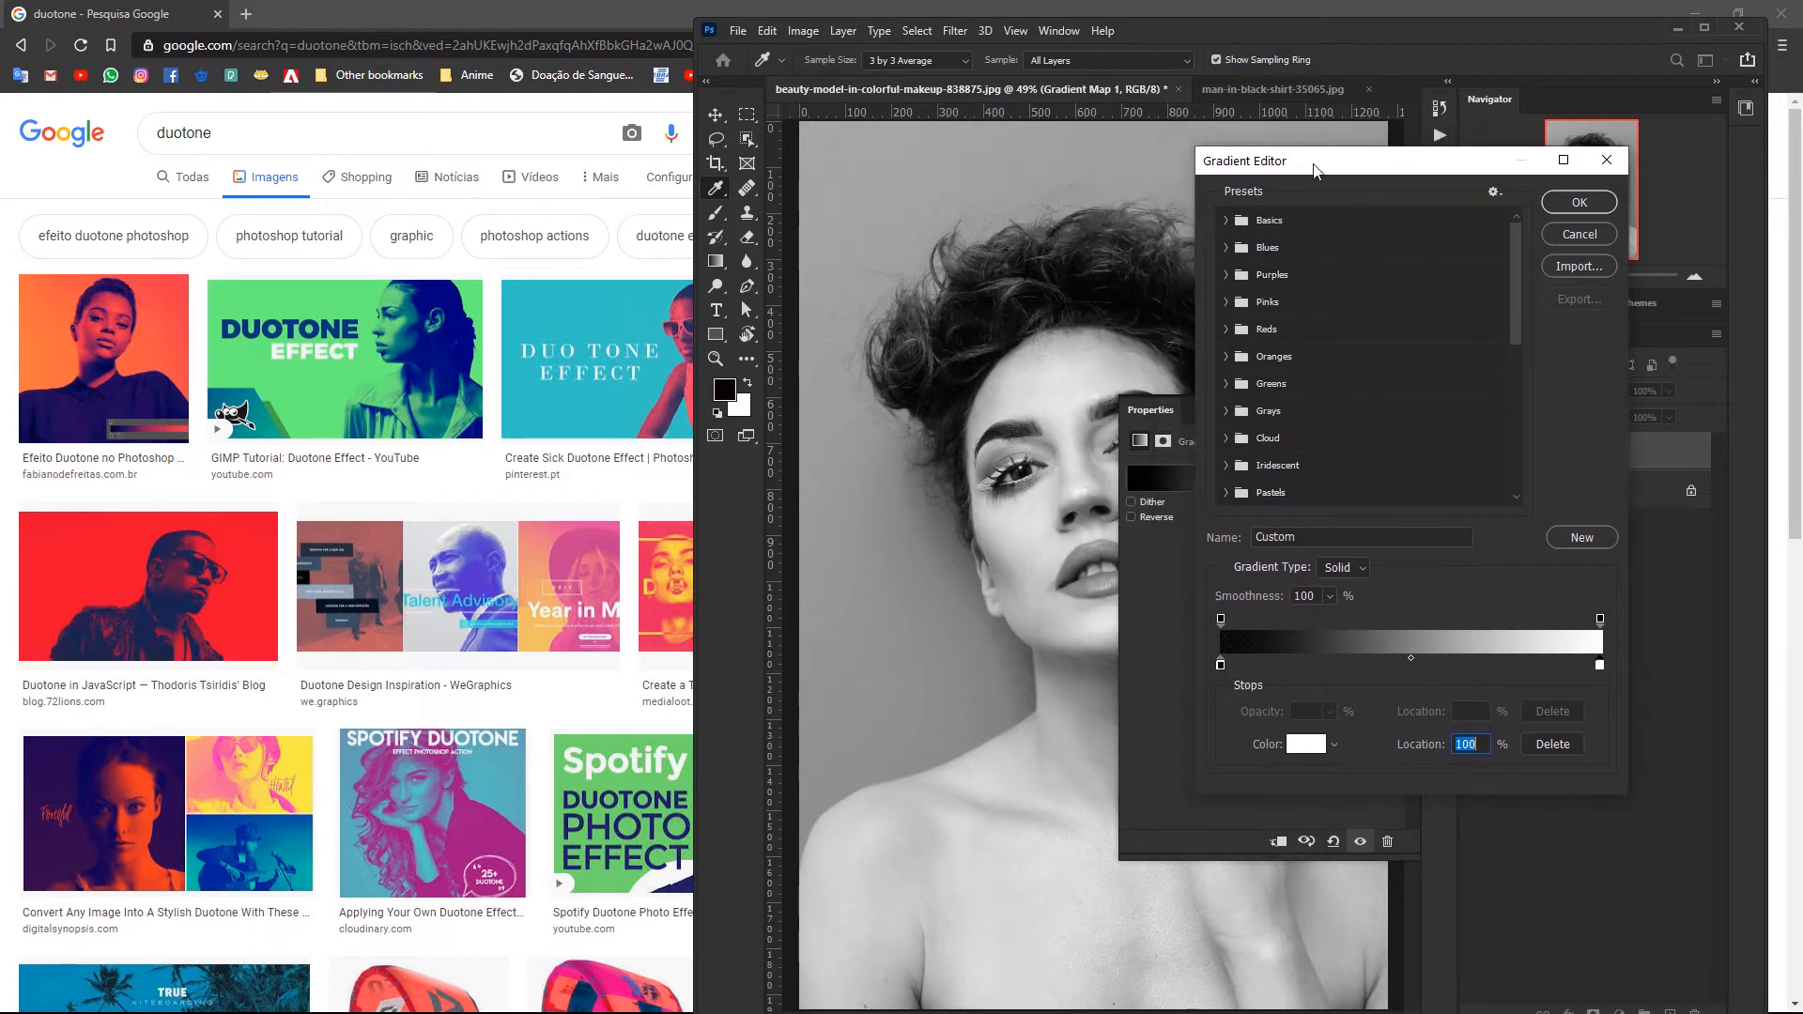
Set the gradient's start color stop to magenta a1127e, sampled from the Spotify duotone image in the browser
double_click(1221, 666)
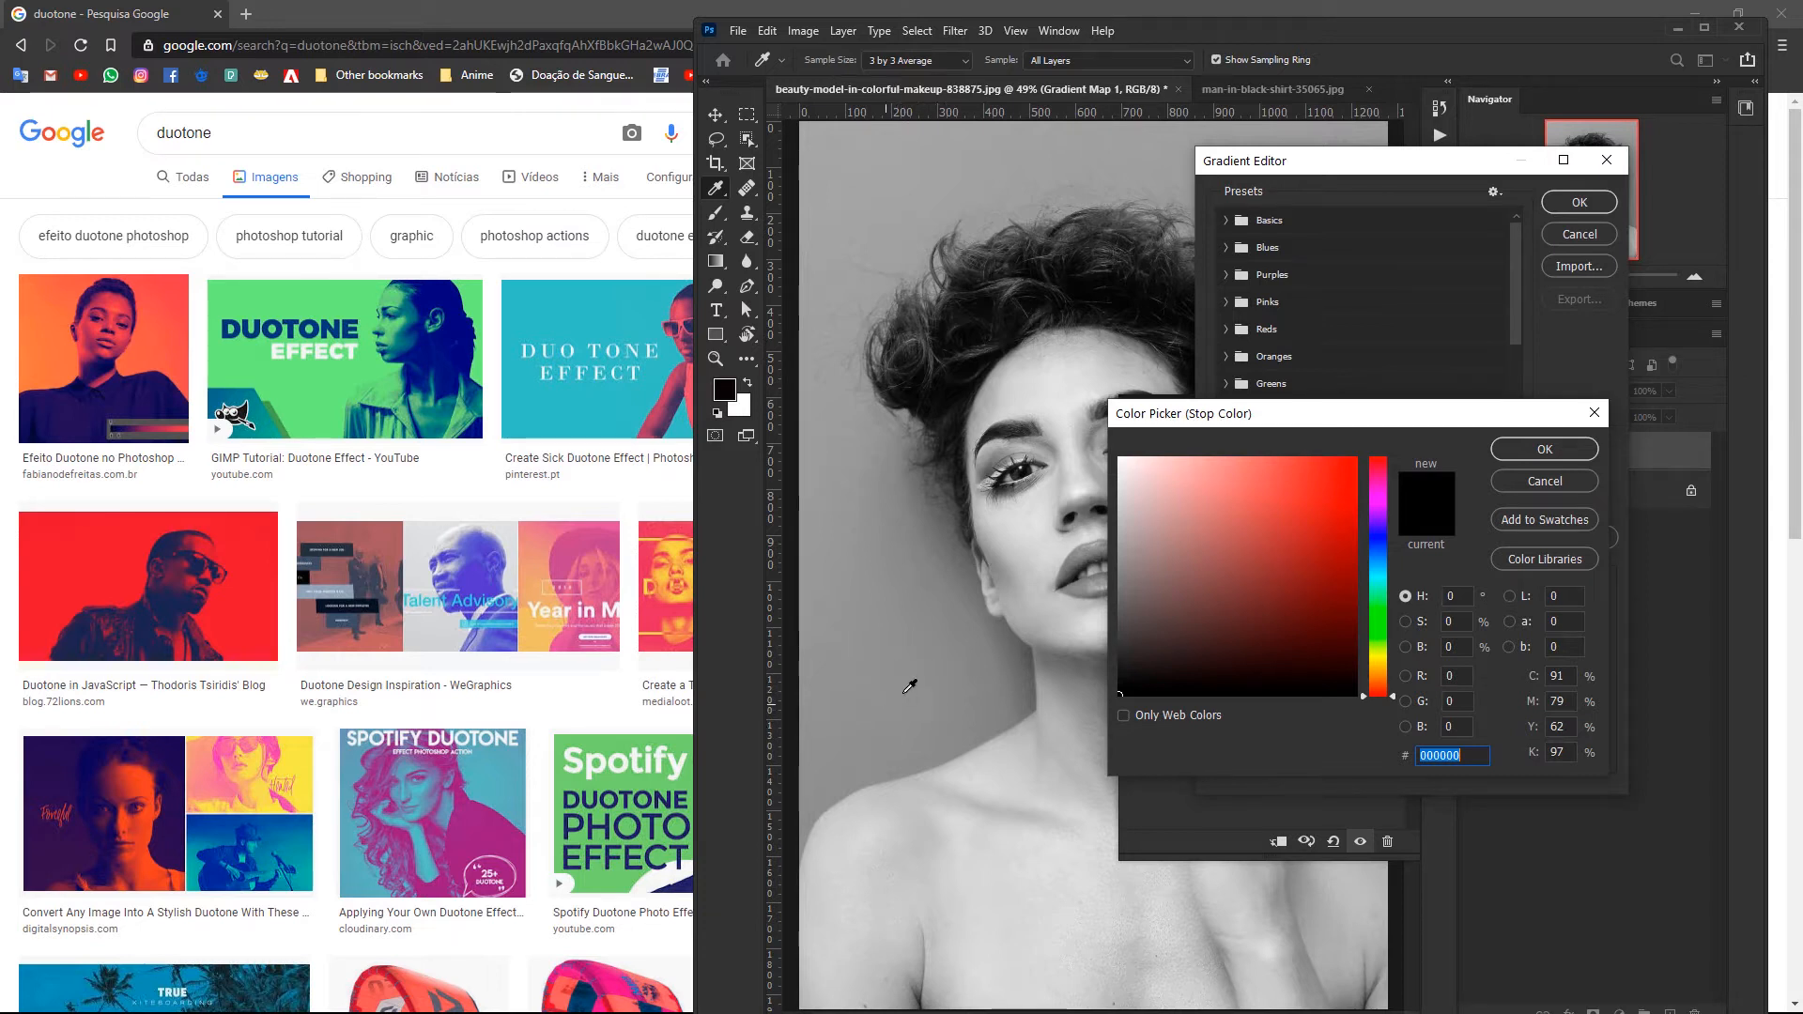
type("ffffff")
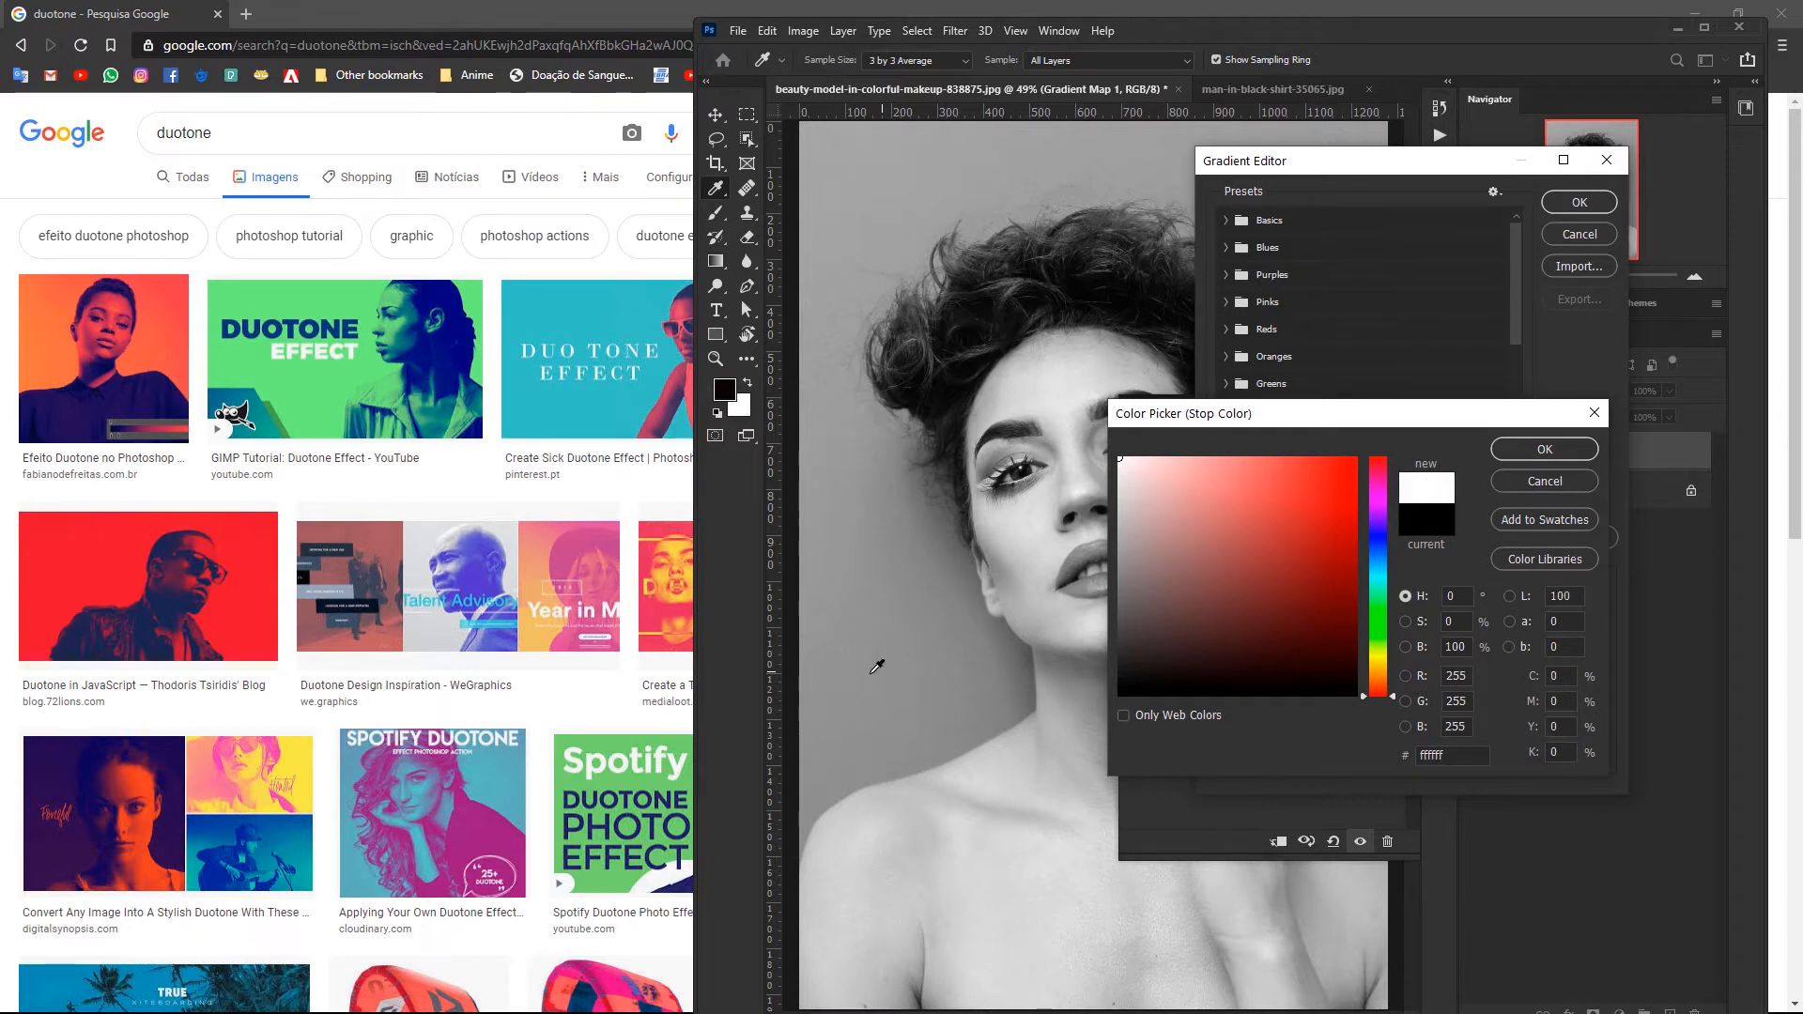
left_click_drag(872, 672, 277, 601)
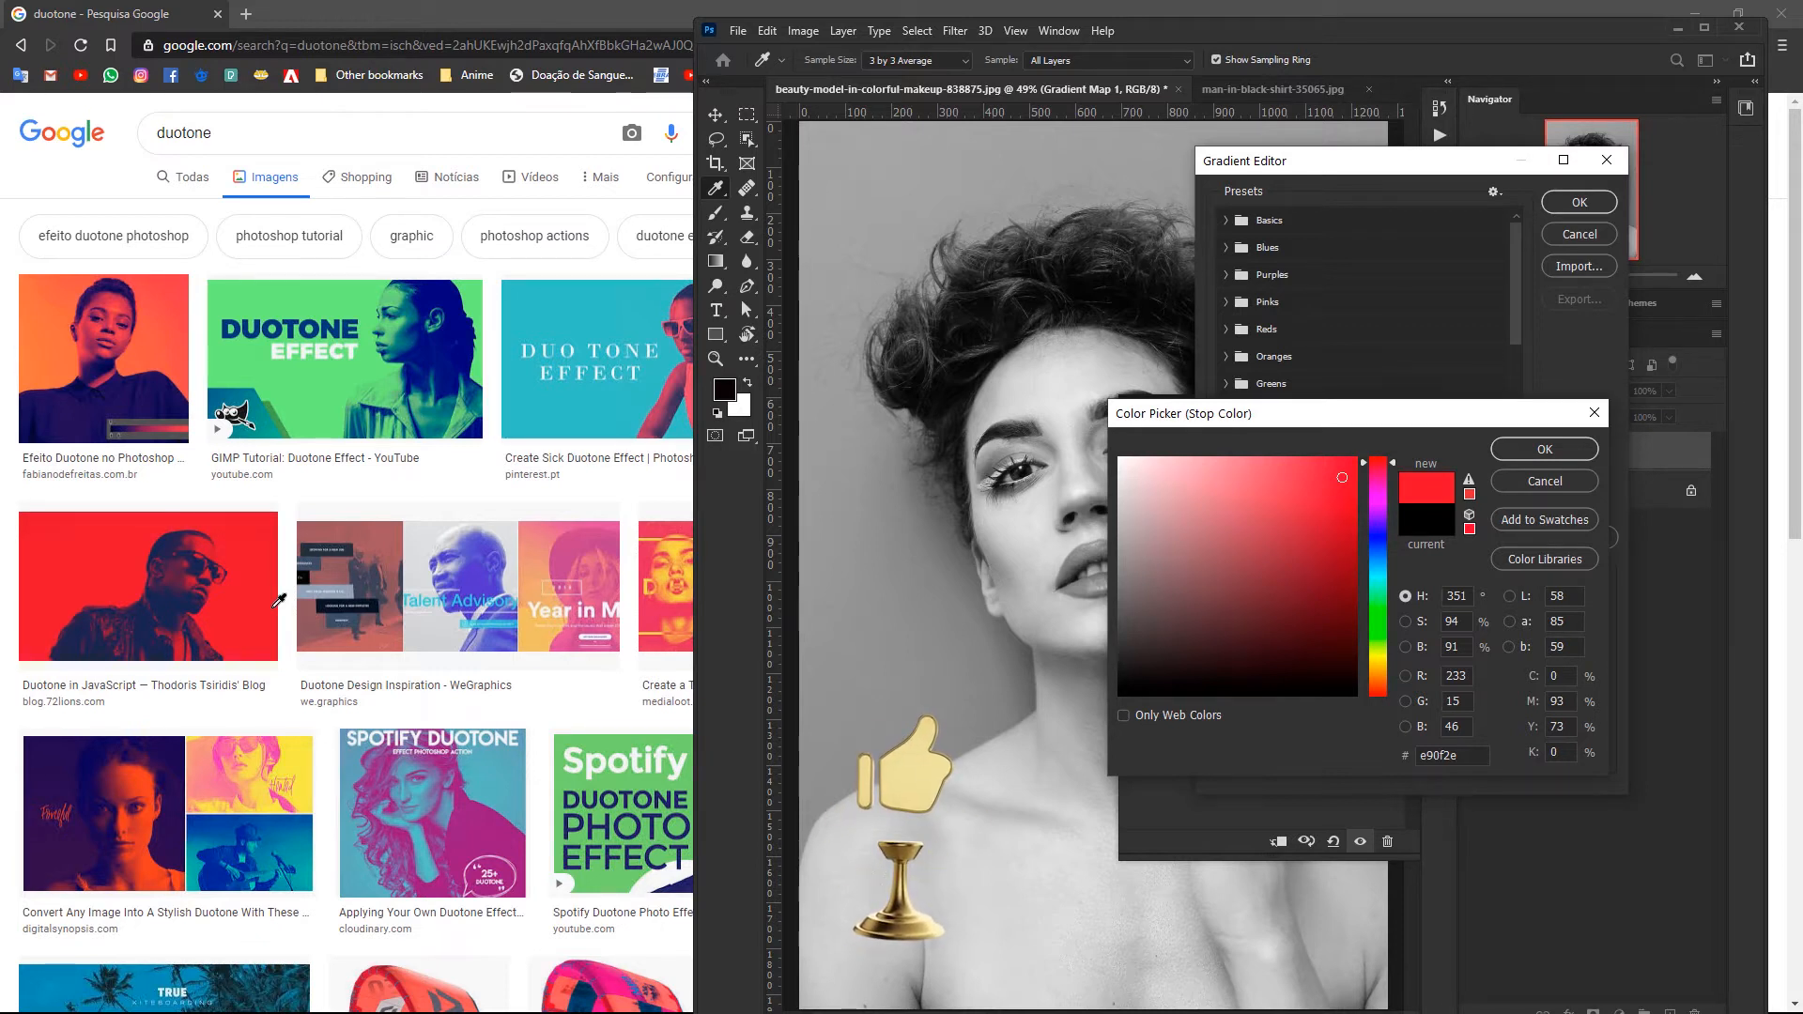
left_click(237, 717)
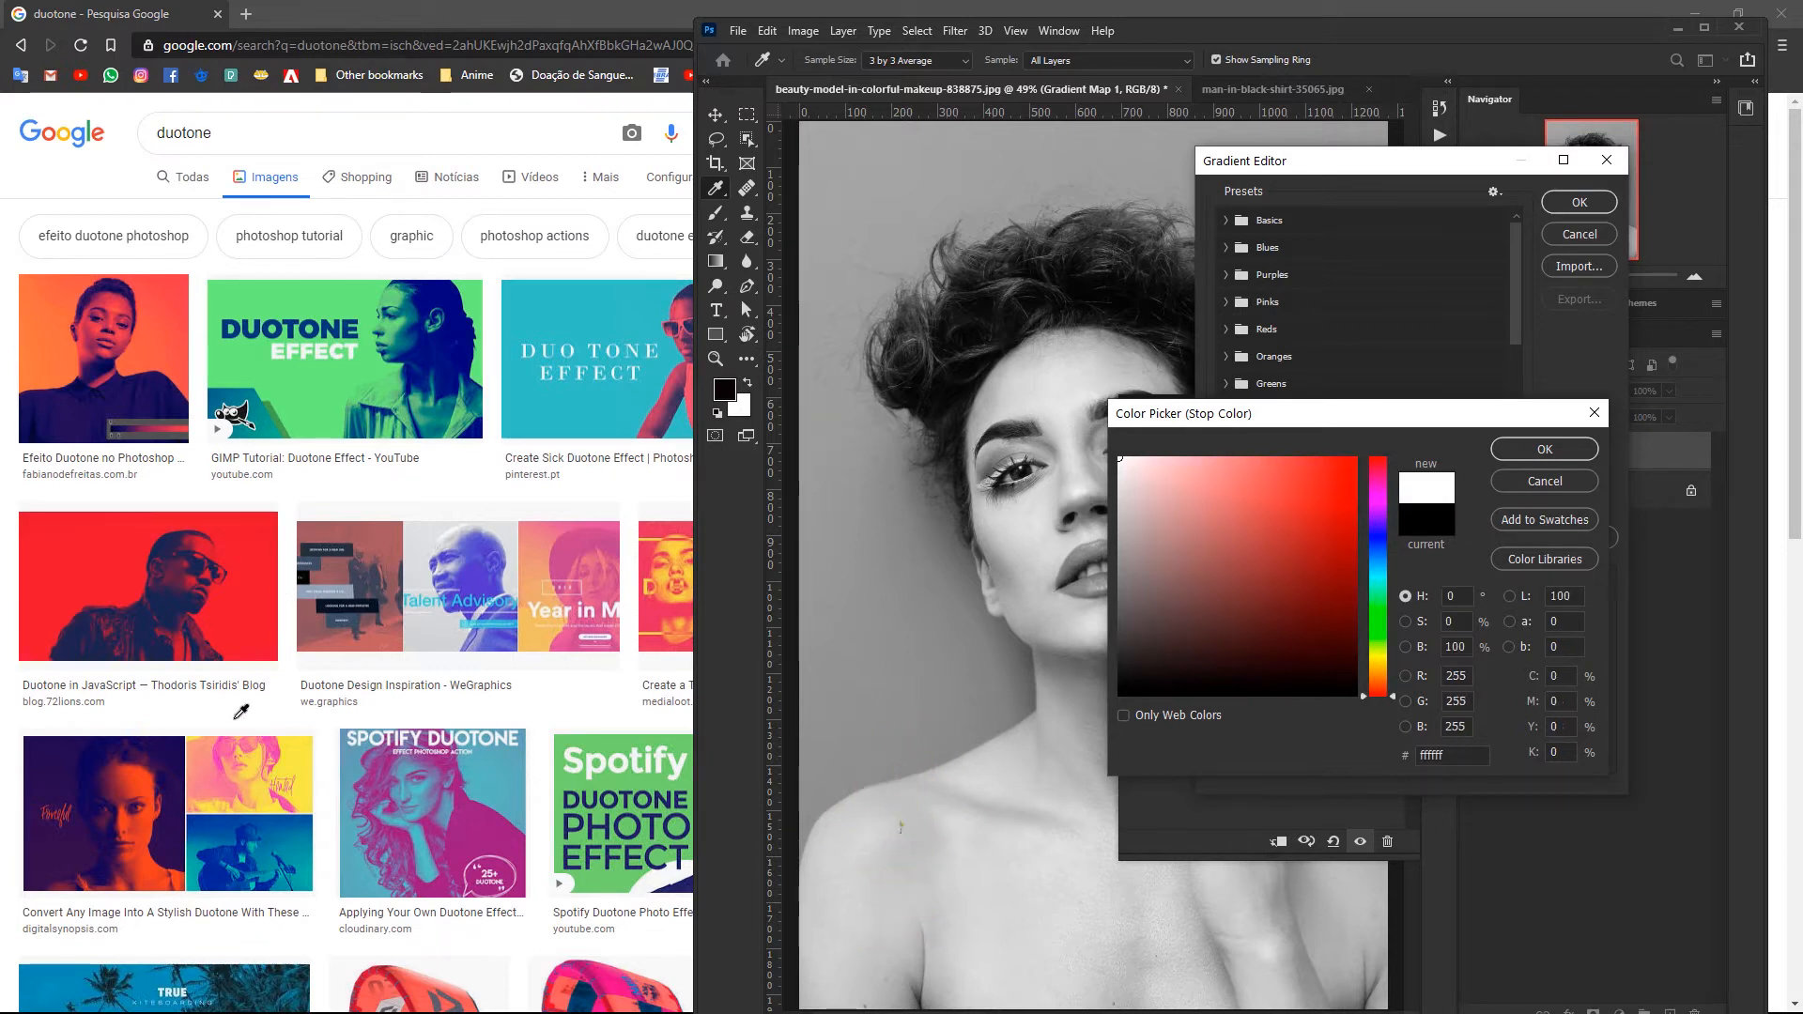
left_click_drag(236, 717, 482, 829)
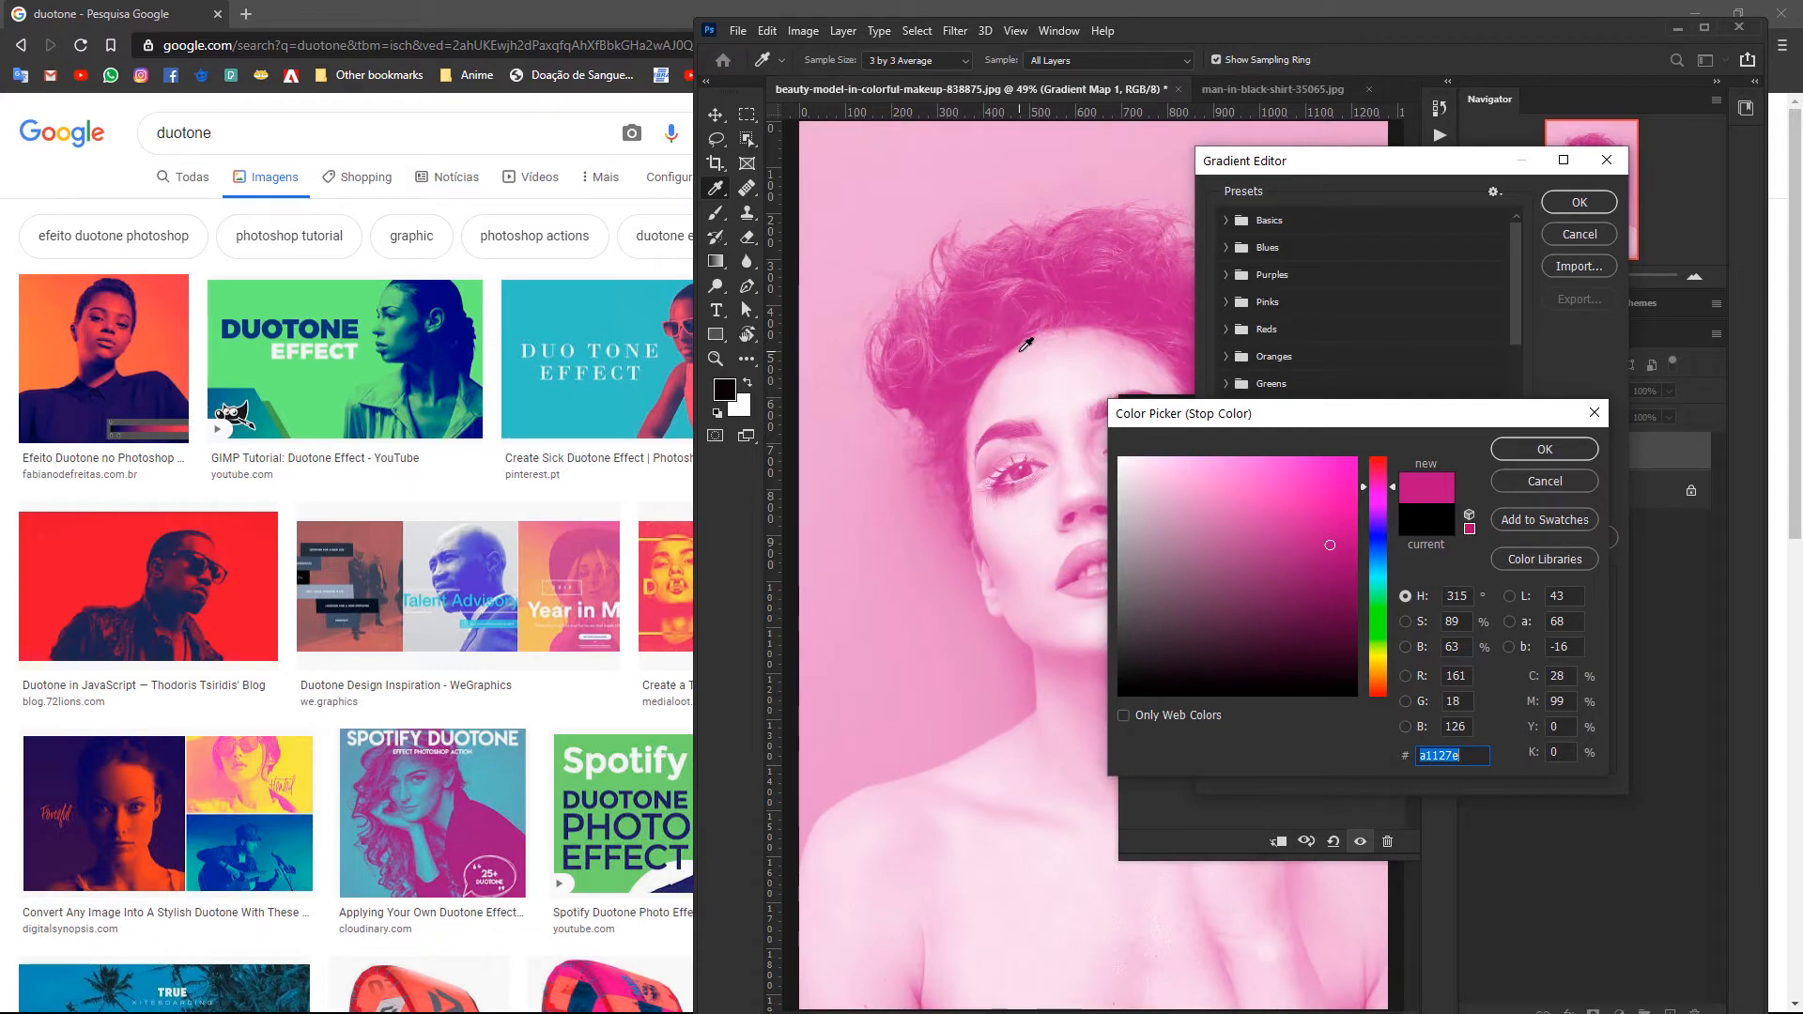
left_click(1546, 449)
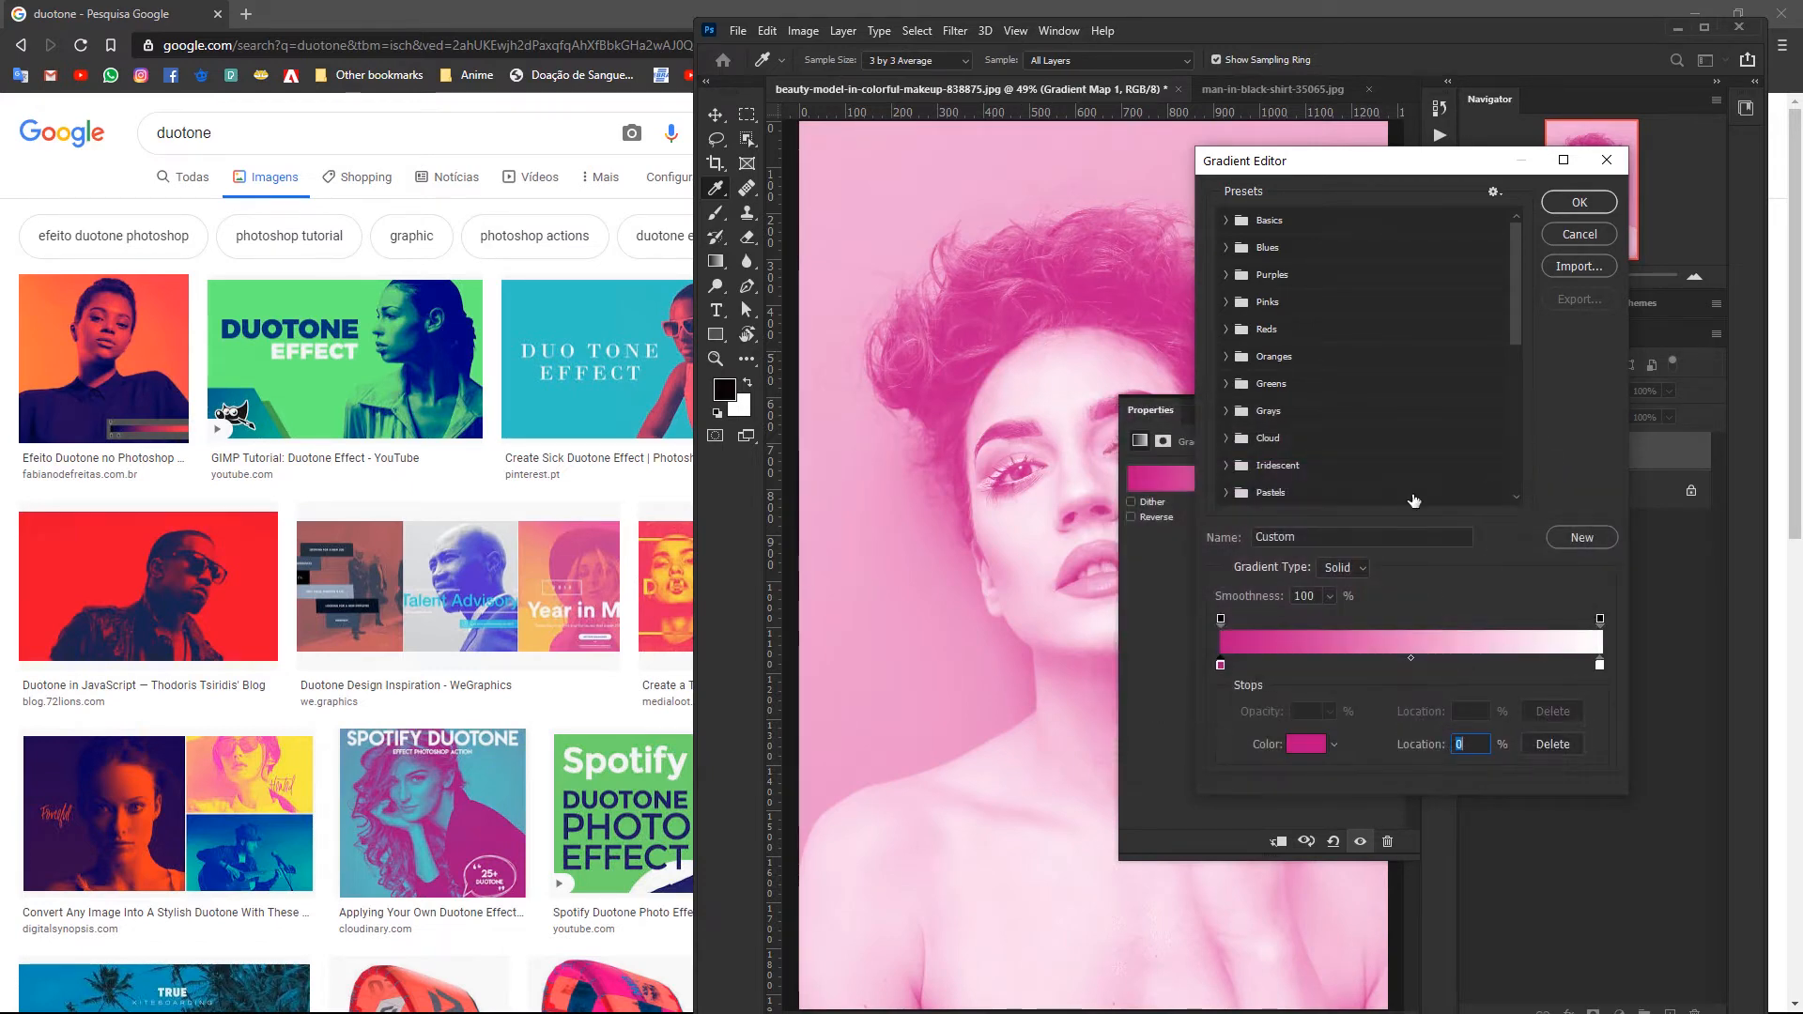
Set the gradient's end color stop to teal 59babf, sampled from the same duotone image, and maximize the Photoshop window
double_click(1601, 666)
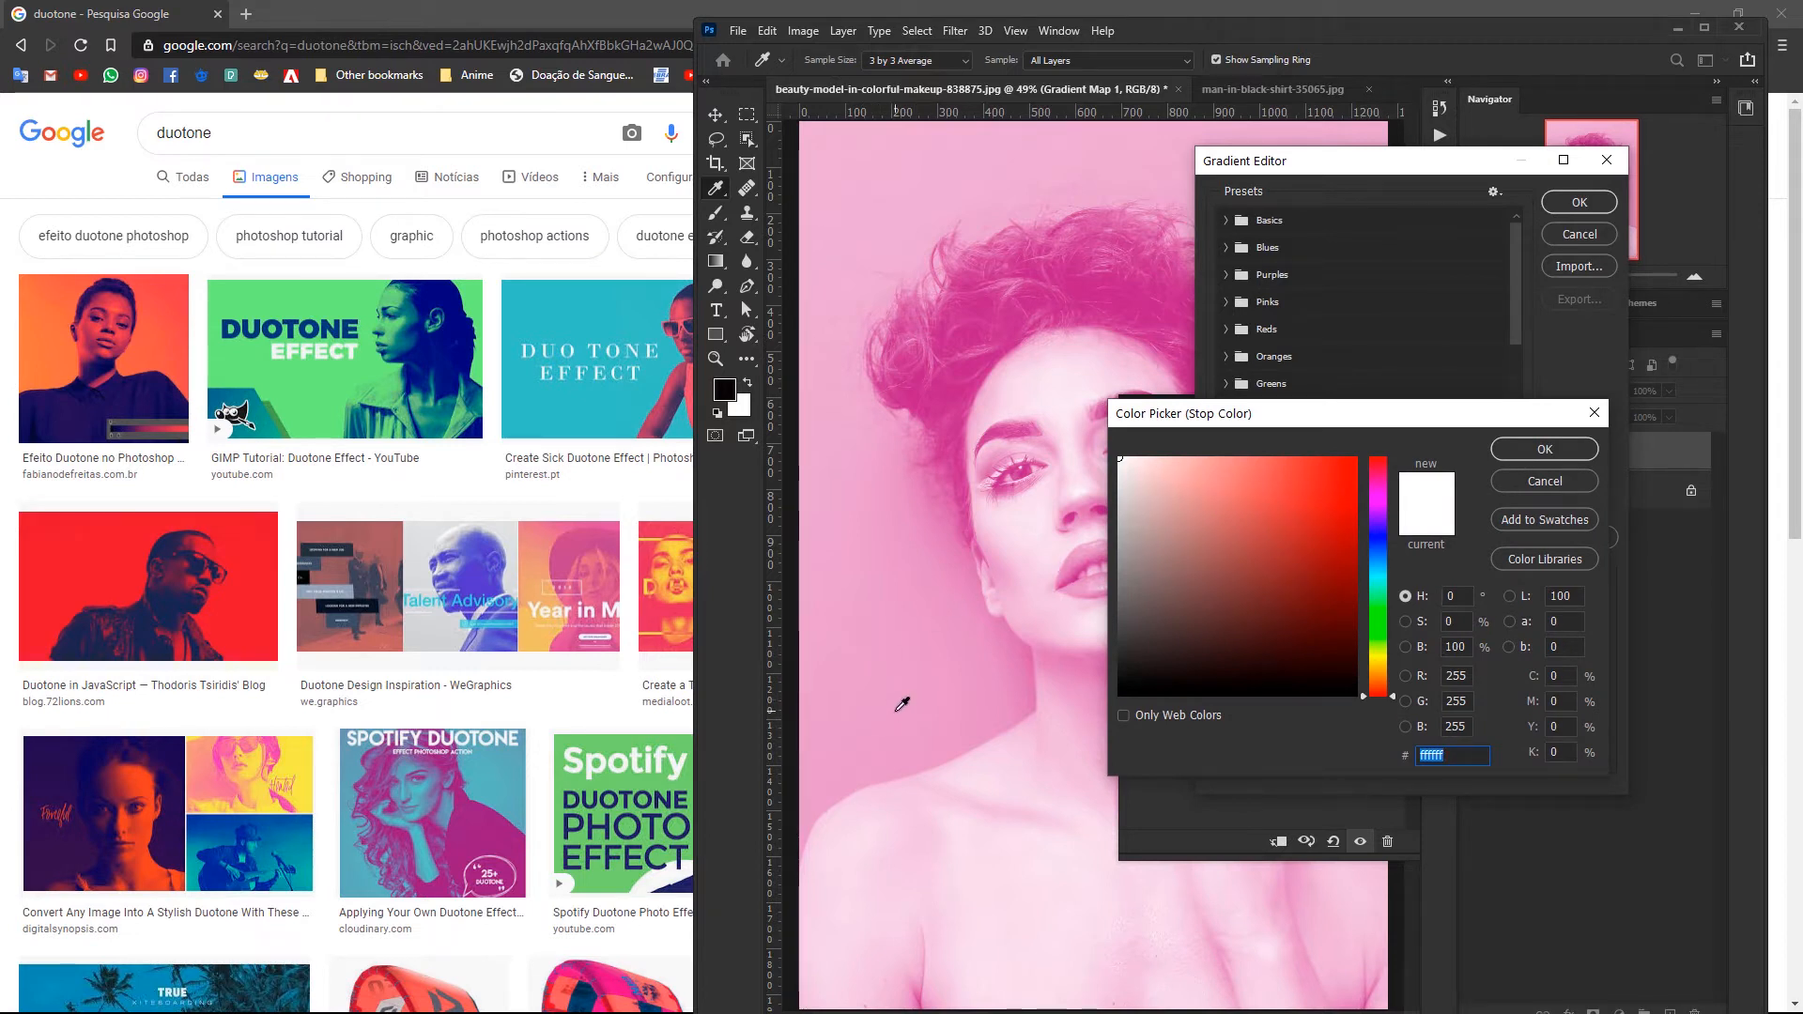
left_click_drag(897, 711, 481, 759)
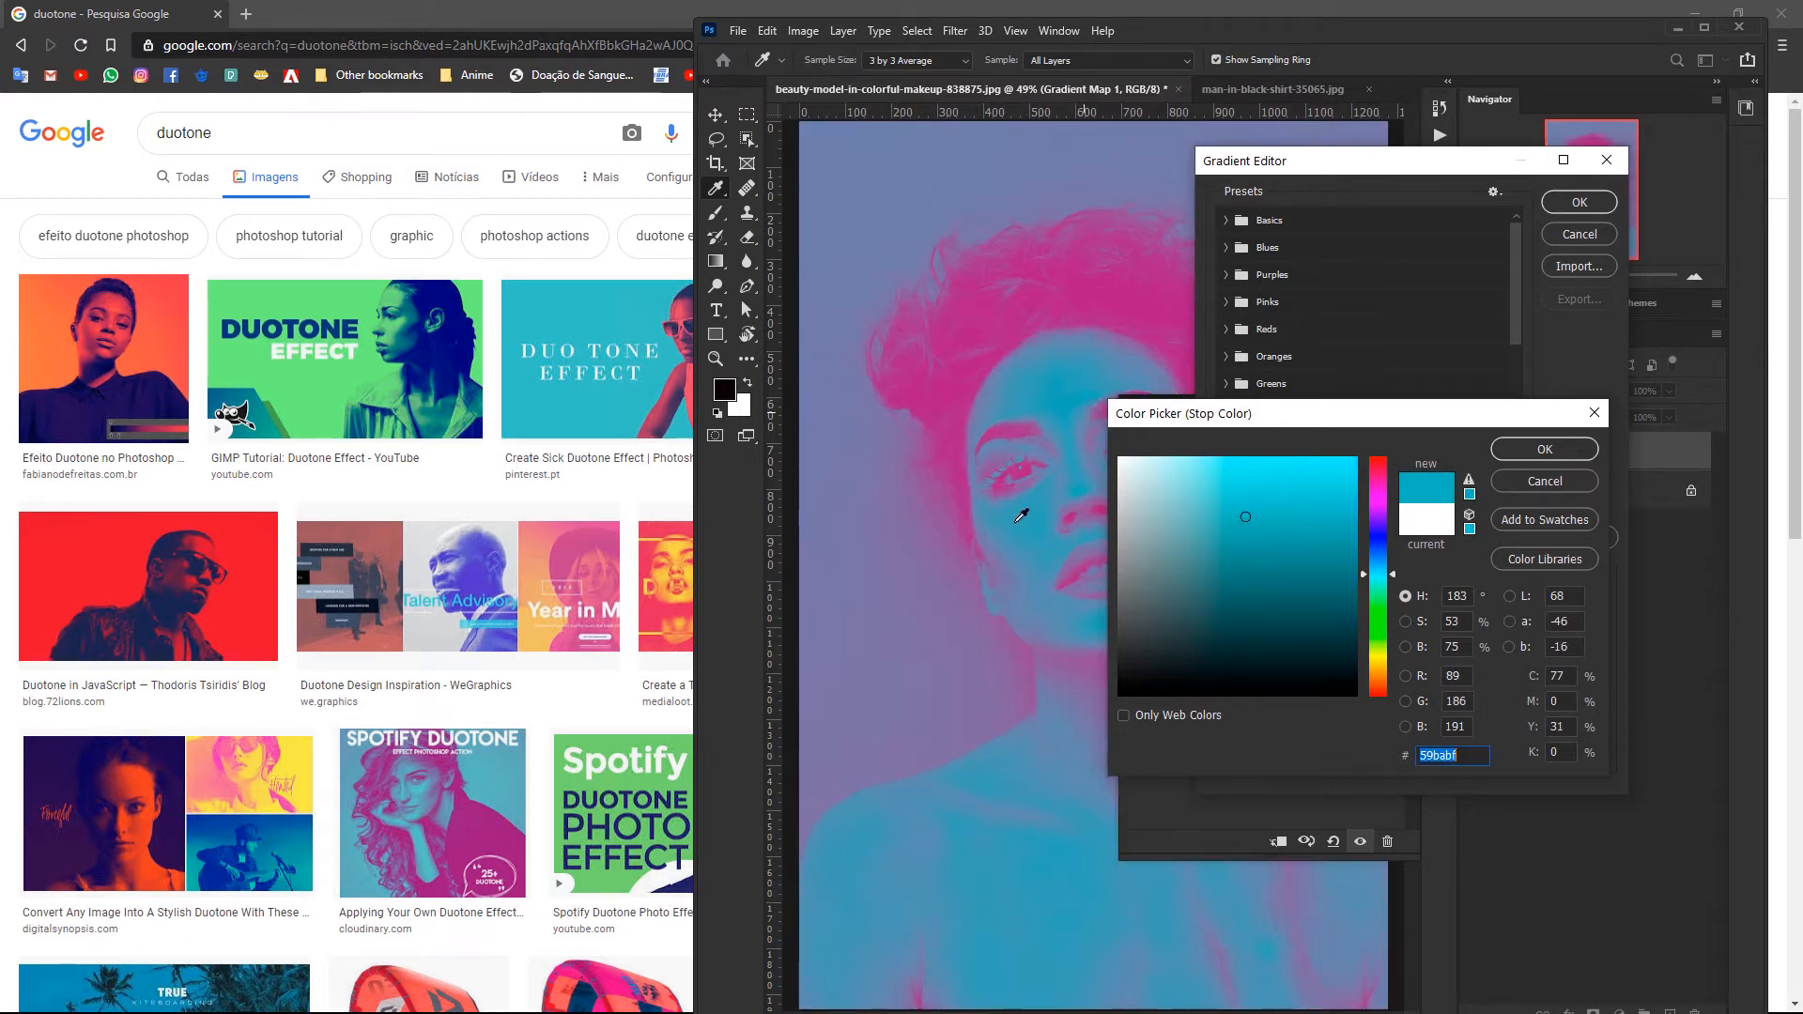
left_click(1518, 455)
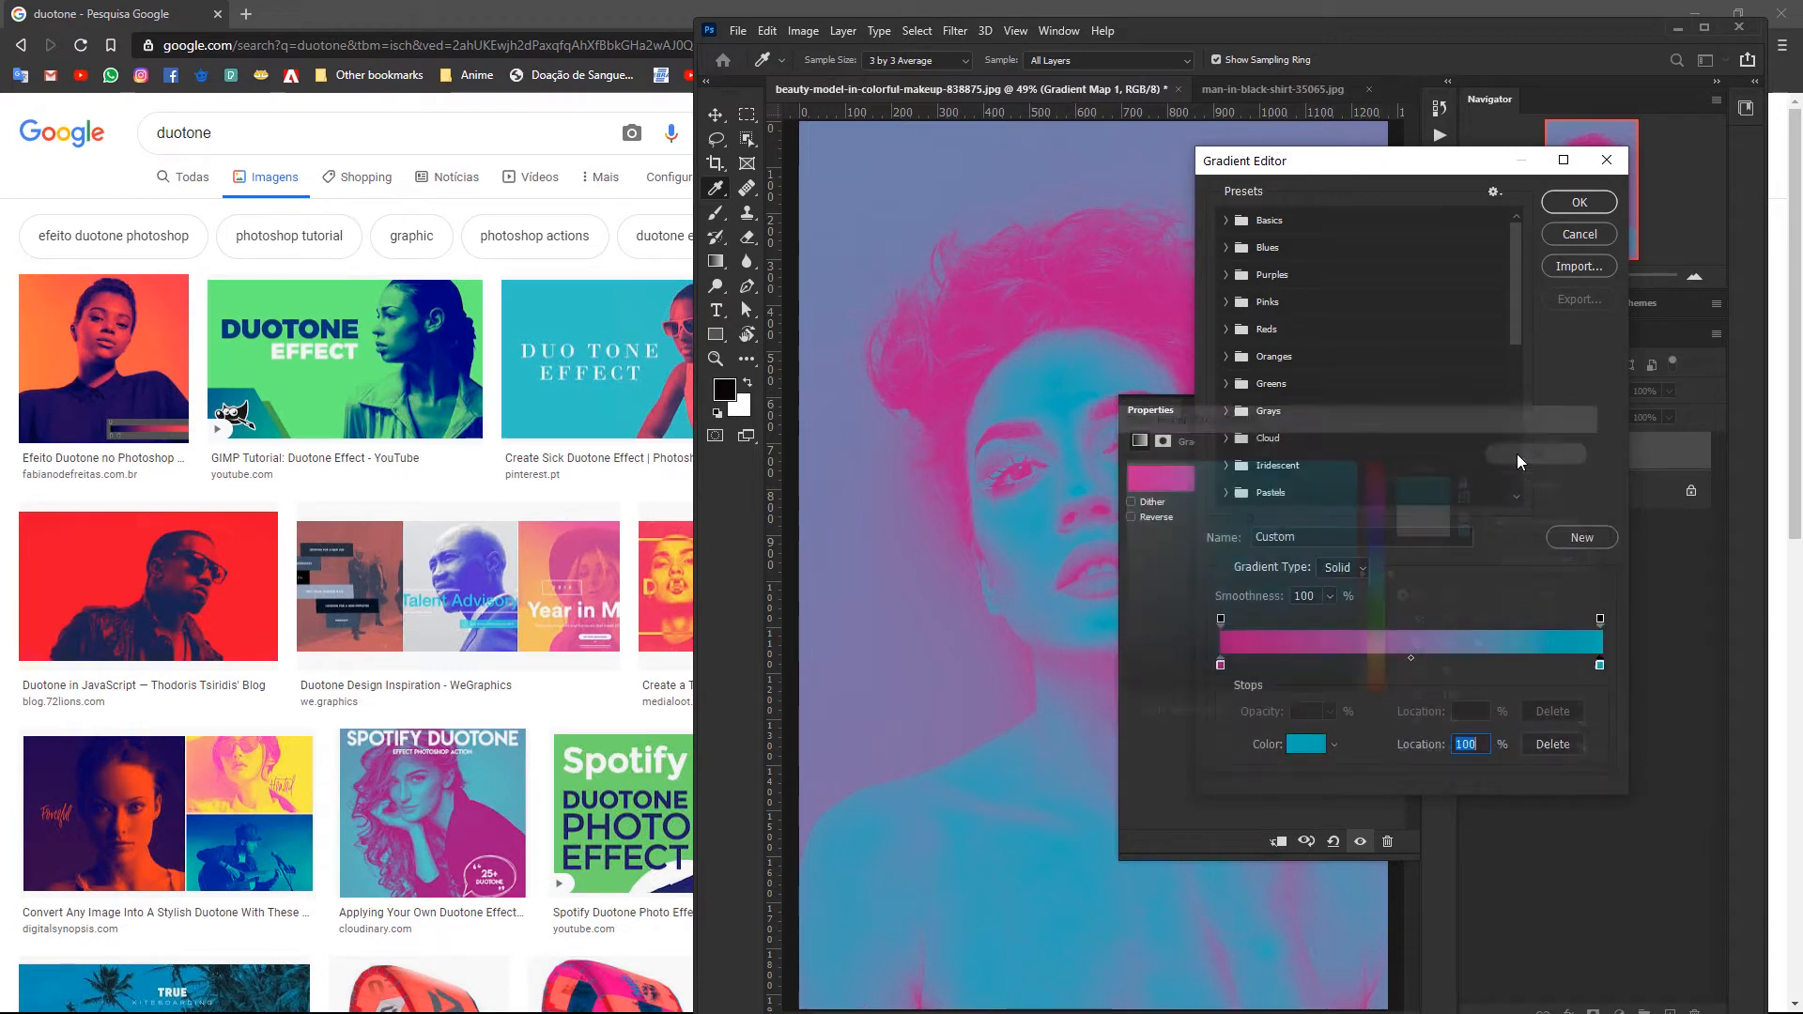
double_click(1310, 30)
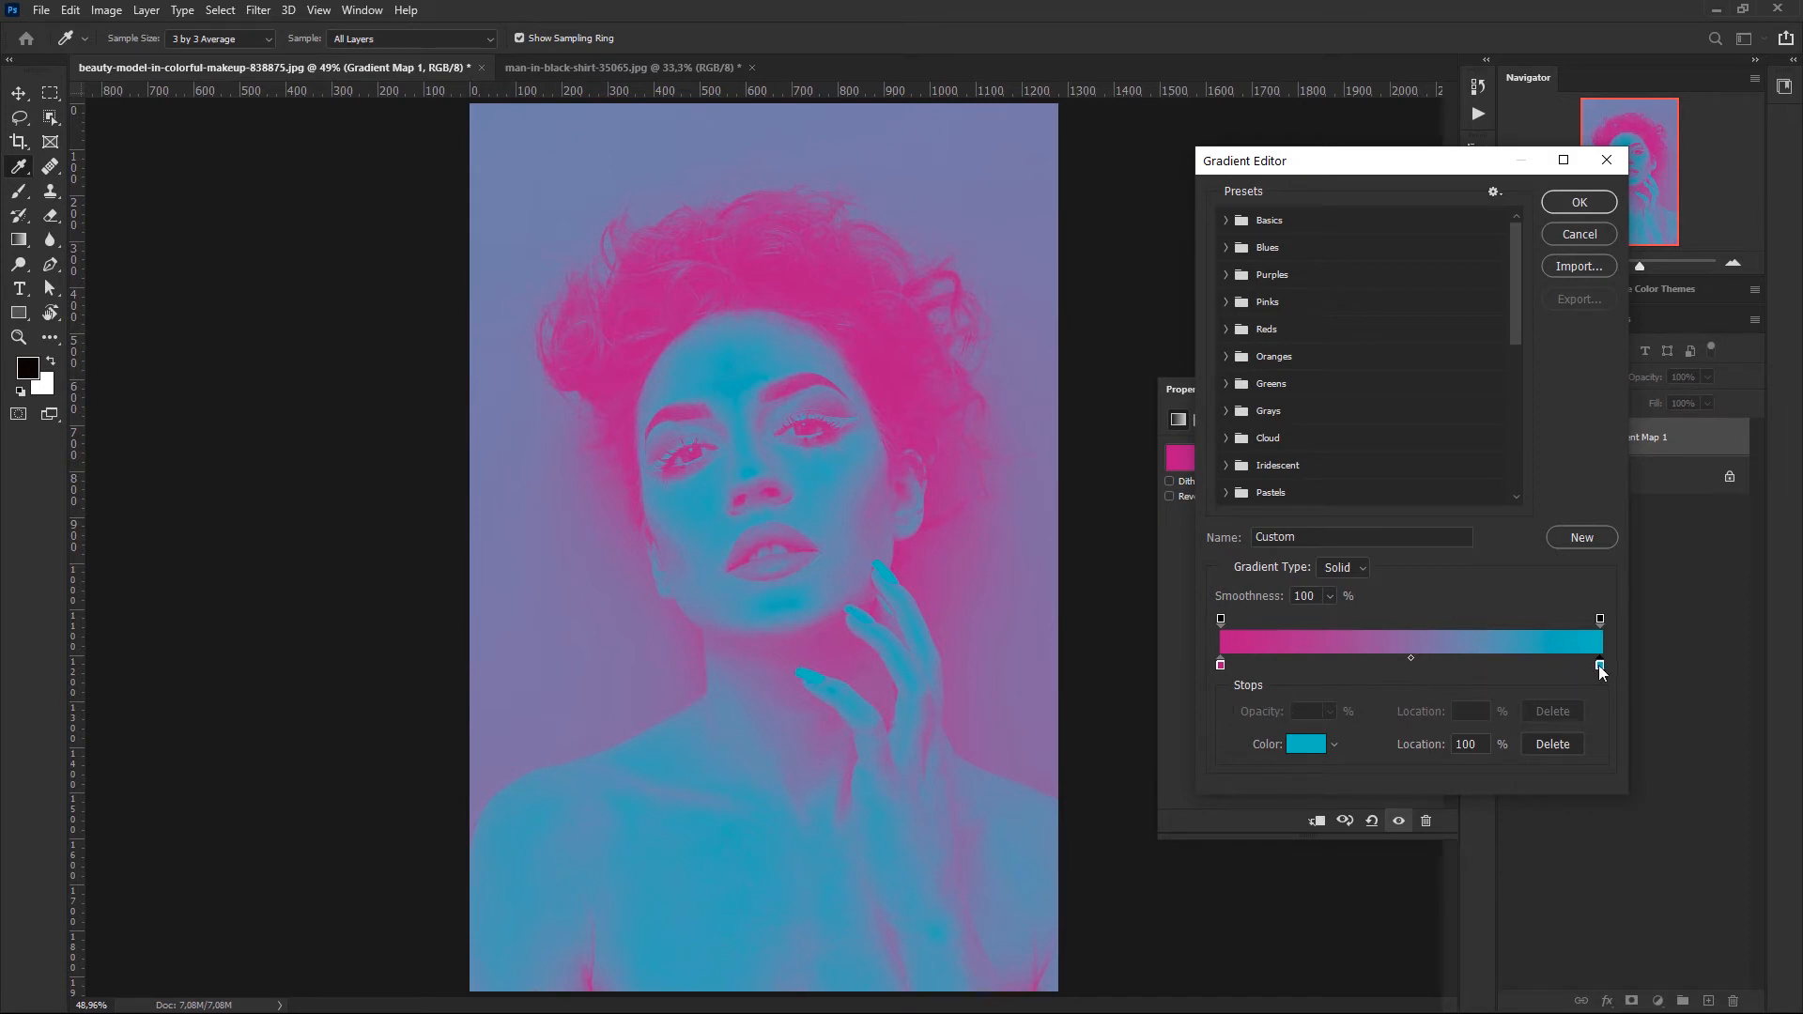
Duplicate the teal color stop inside the gradient and recolor the end stop at 100% to light cyan
mouse_move(1601, 667)
left_mouse_down()
mouse_move(1500, 669)
mouse_move(1602, 670)
left_mouse_up()
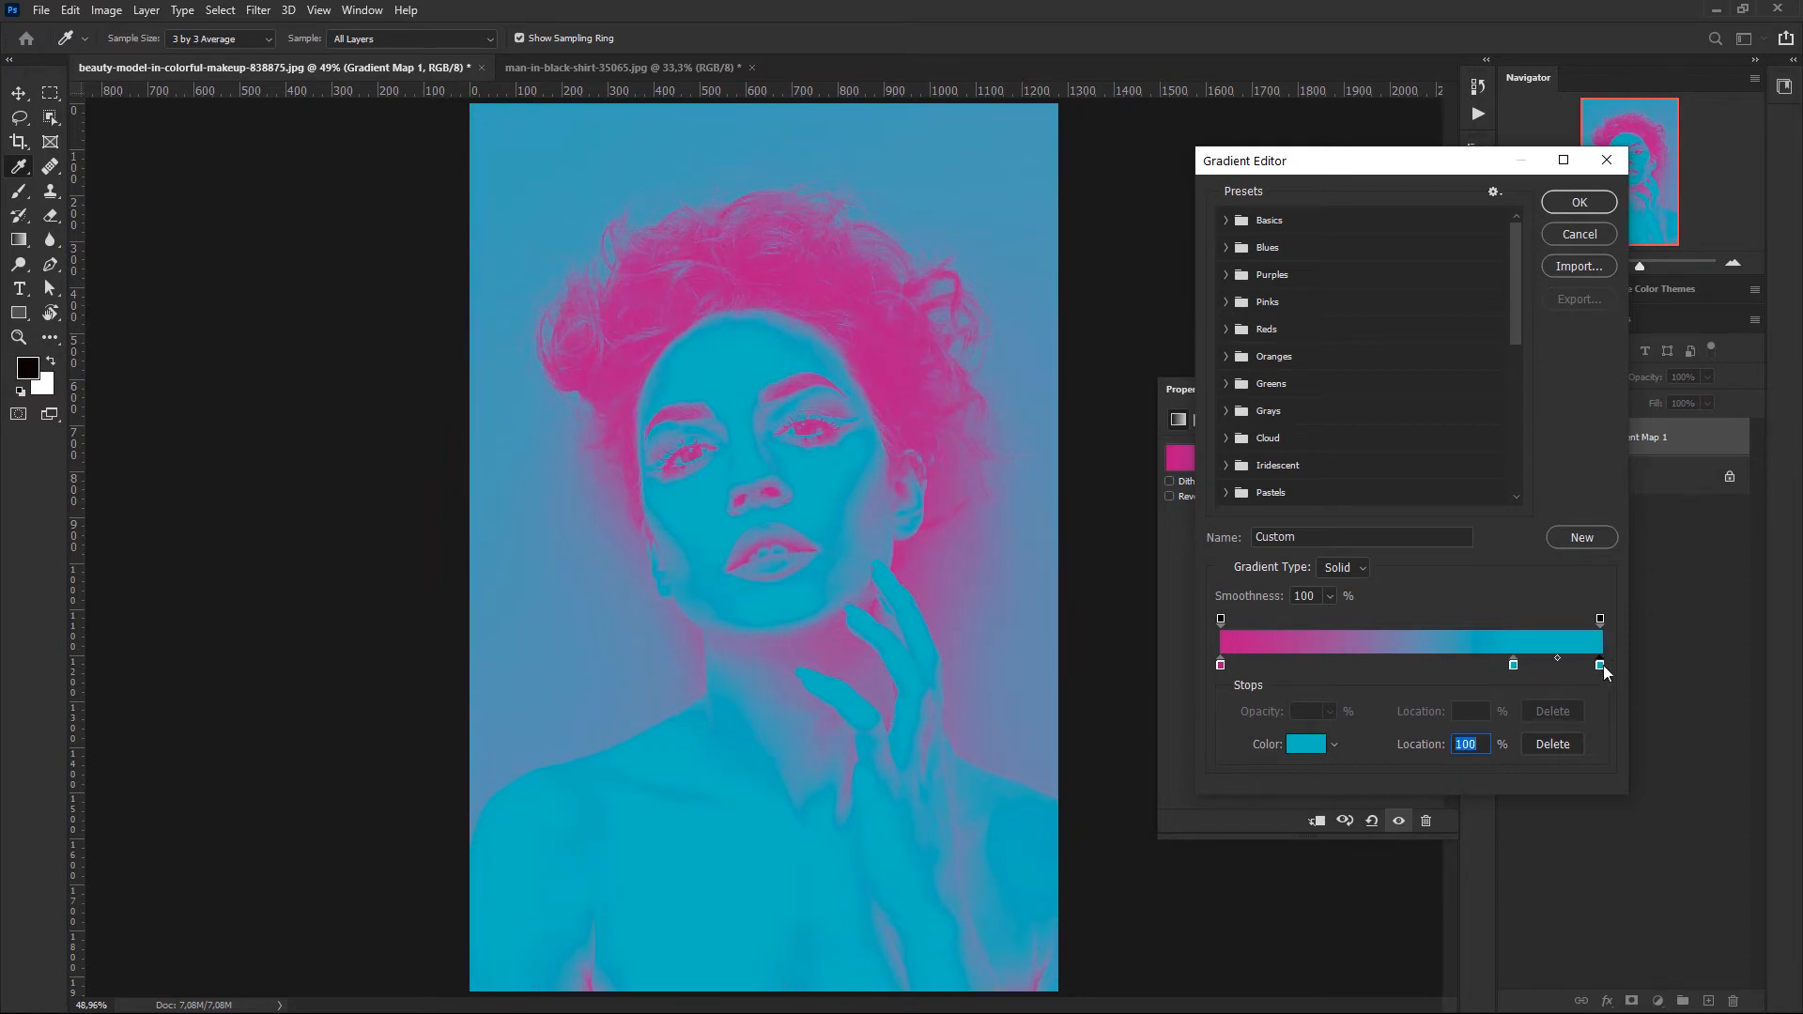
double_click(1600, 667)
mouse_move(1172, 483)
left_mouse_down()
mouse_move(1144, 457)
mouse_move(1205, 458)
mouse_move(1176, 512)
mouse_move(1201, 448)
mouse_move(1168, 467)
mouse_move(1291, 471)
left_mouse_up()
left_click(1503, 449)
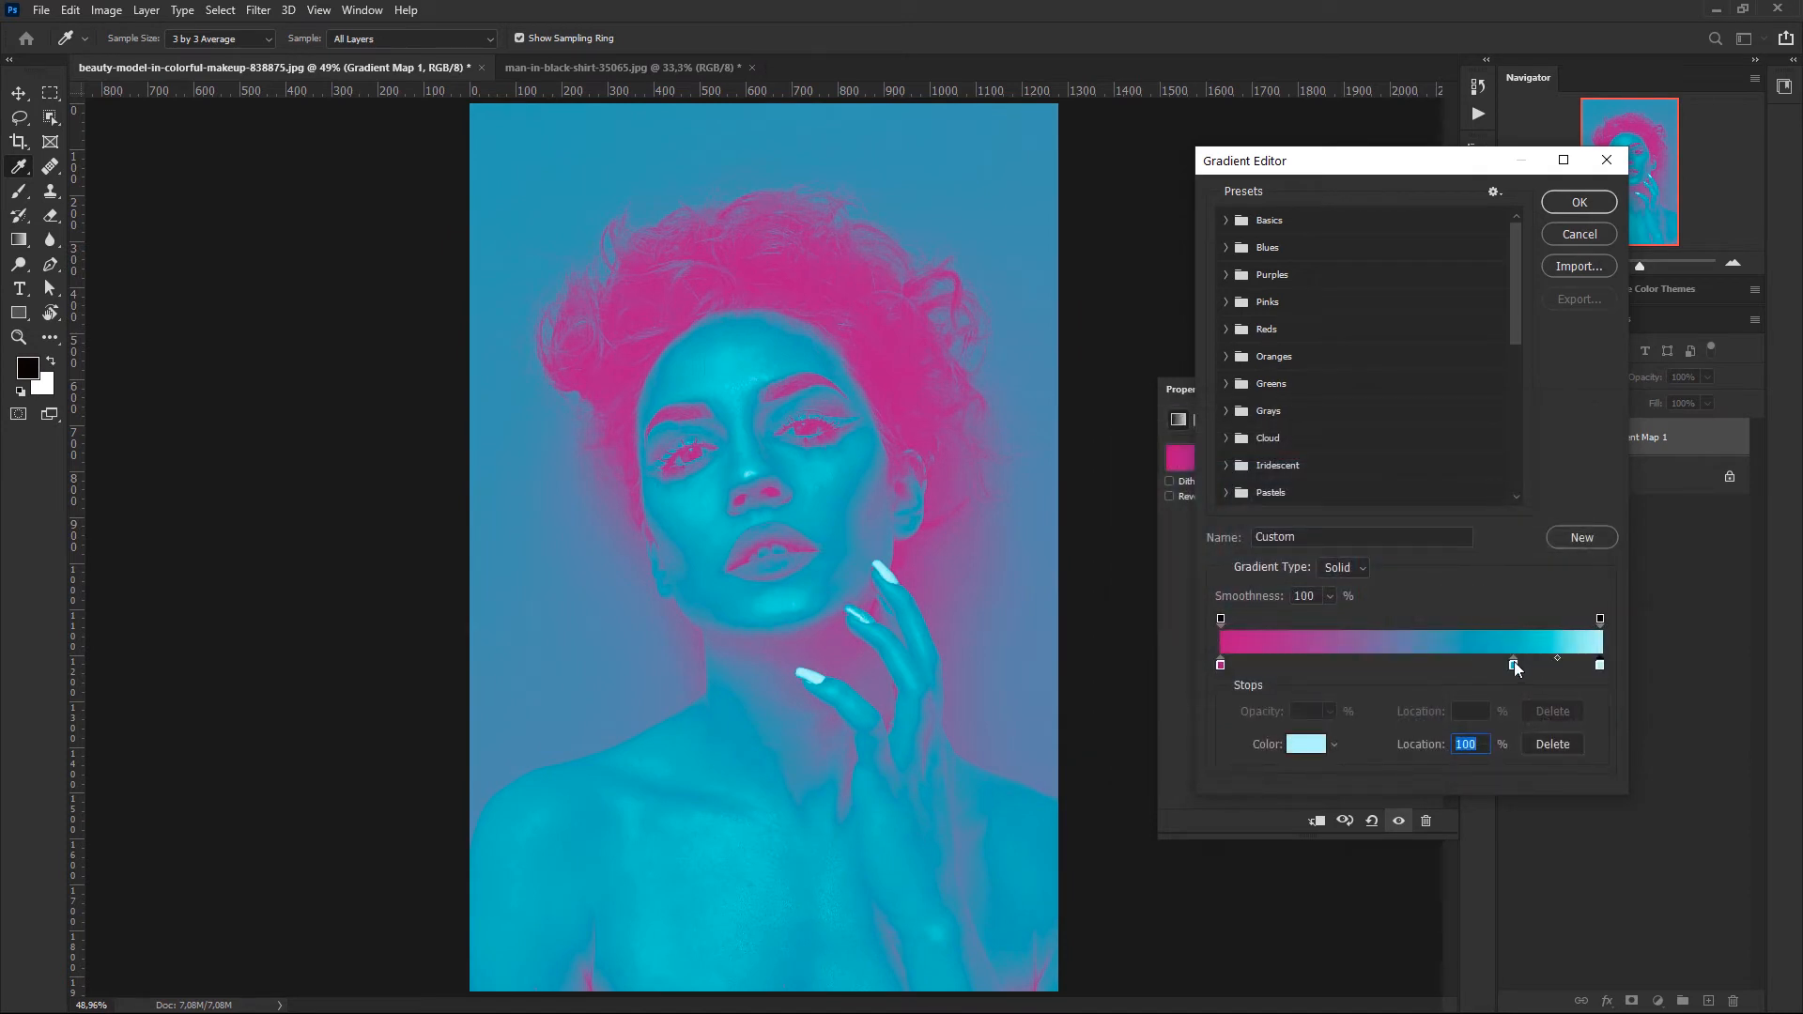
Move the inner teal color stop to 71%, accept the gradient, and collapse the adjustment's properties
left_click_drag(1513, 665, 1474, 673)
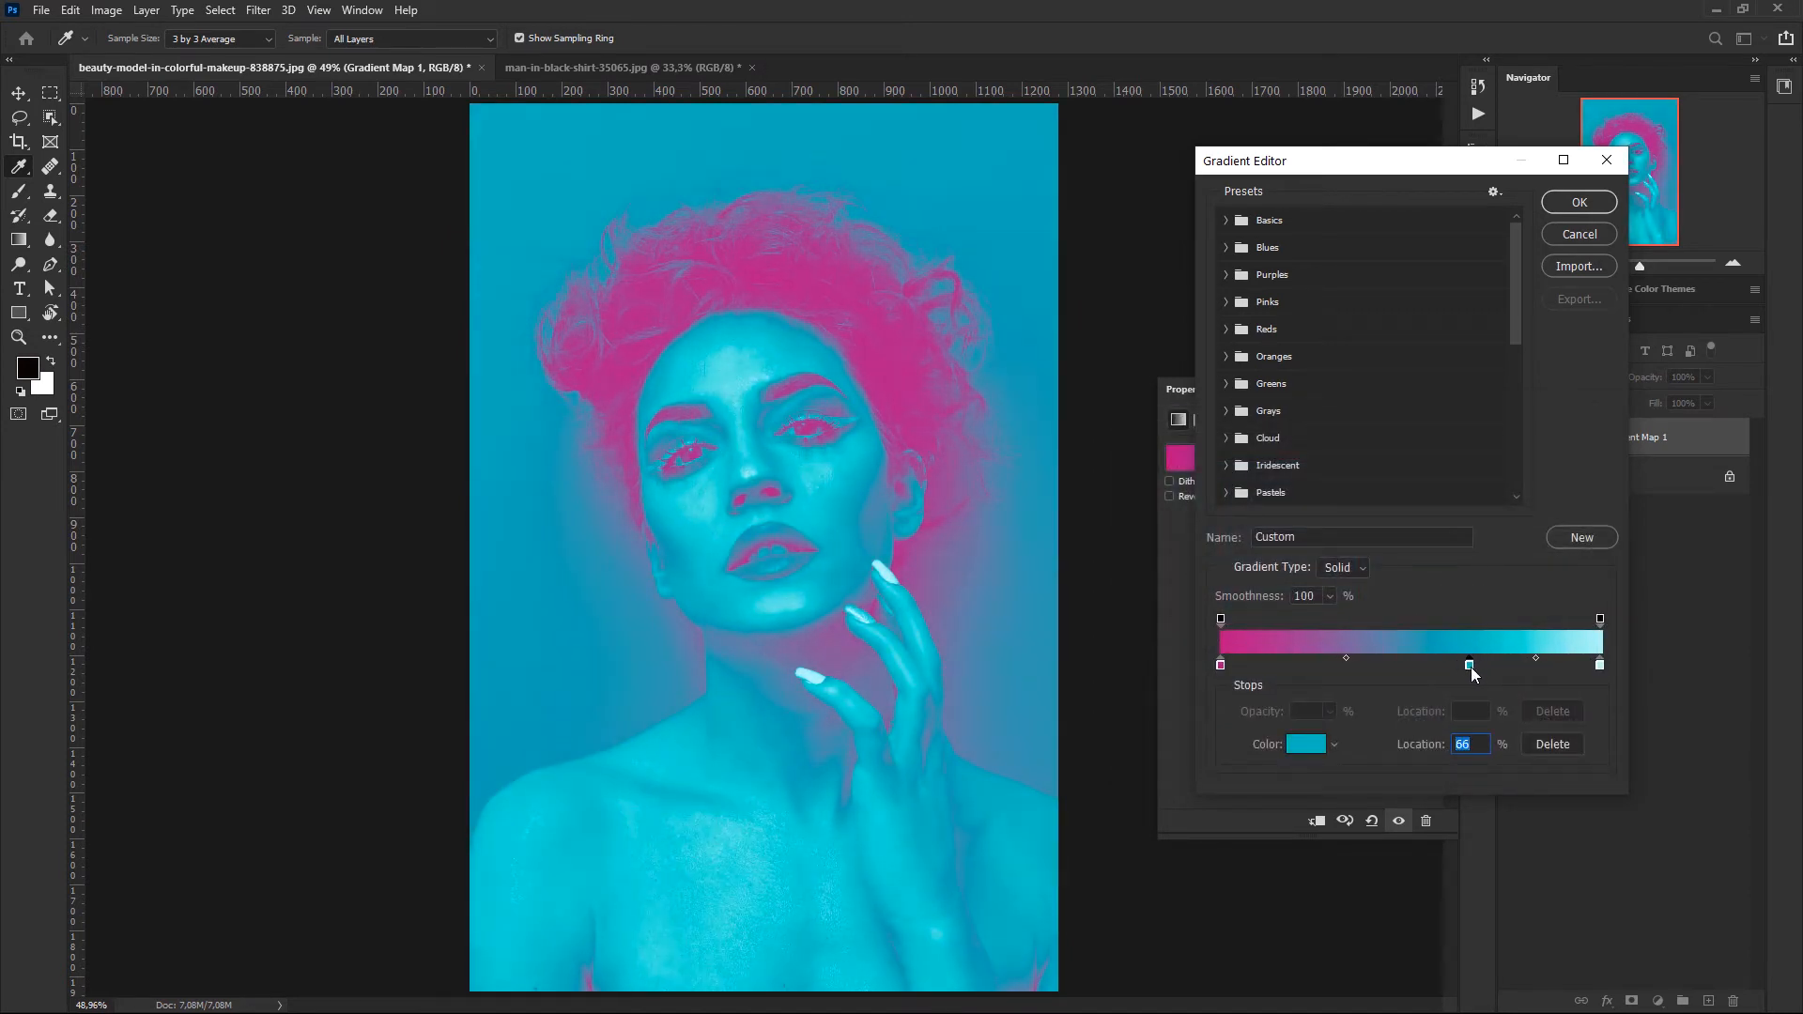
left_click(1601, 665)
left_click_drag(1470, 666, 1492, 667)
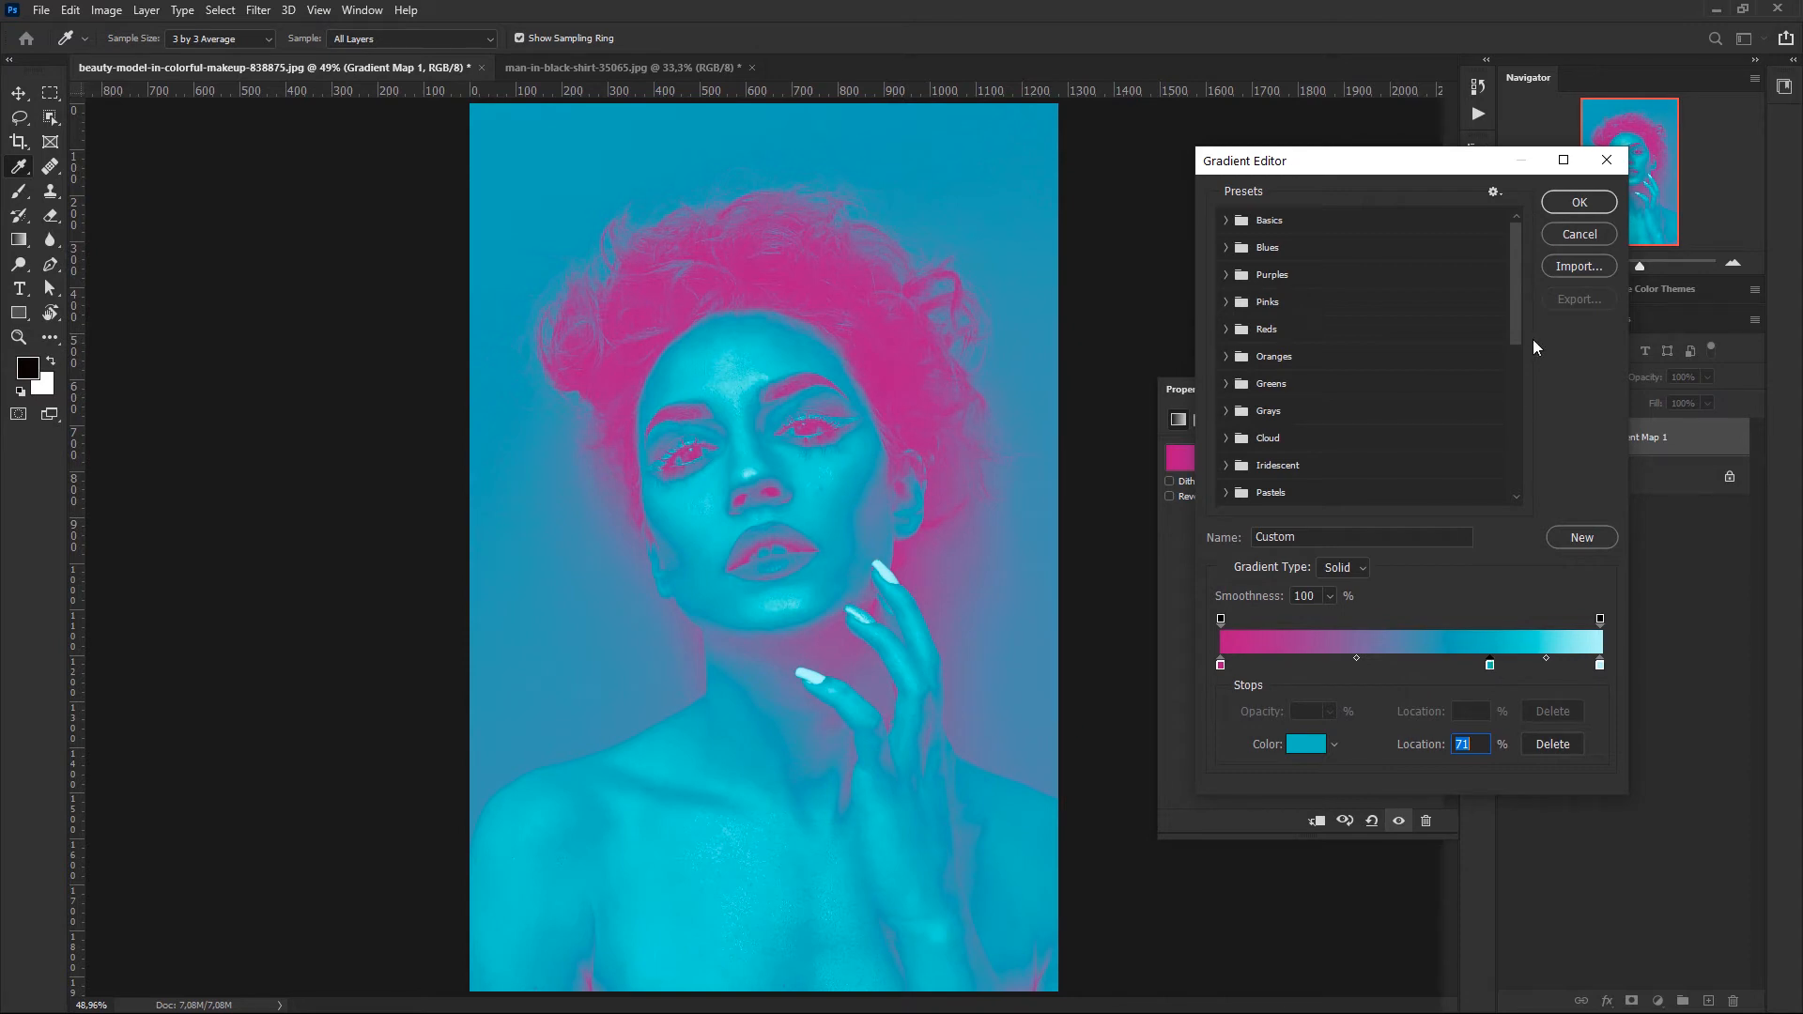
left_click(1578, 203)
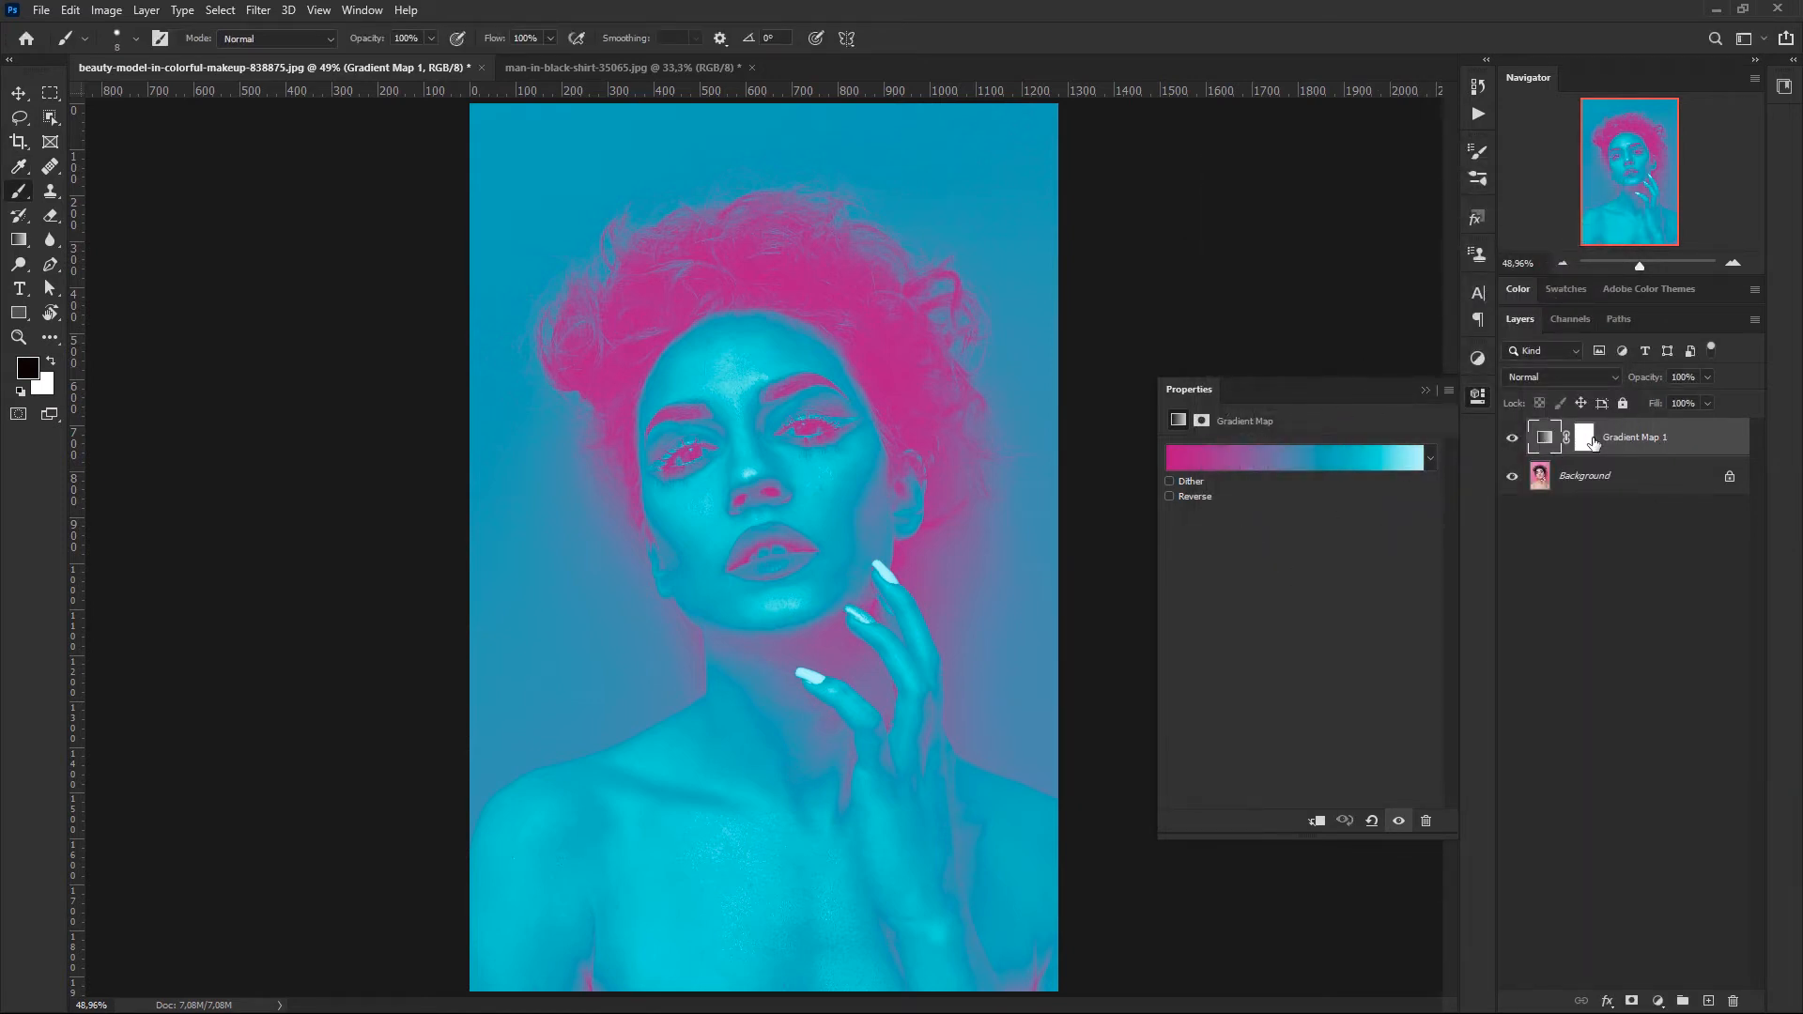
left_click(1425, 389)
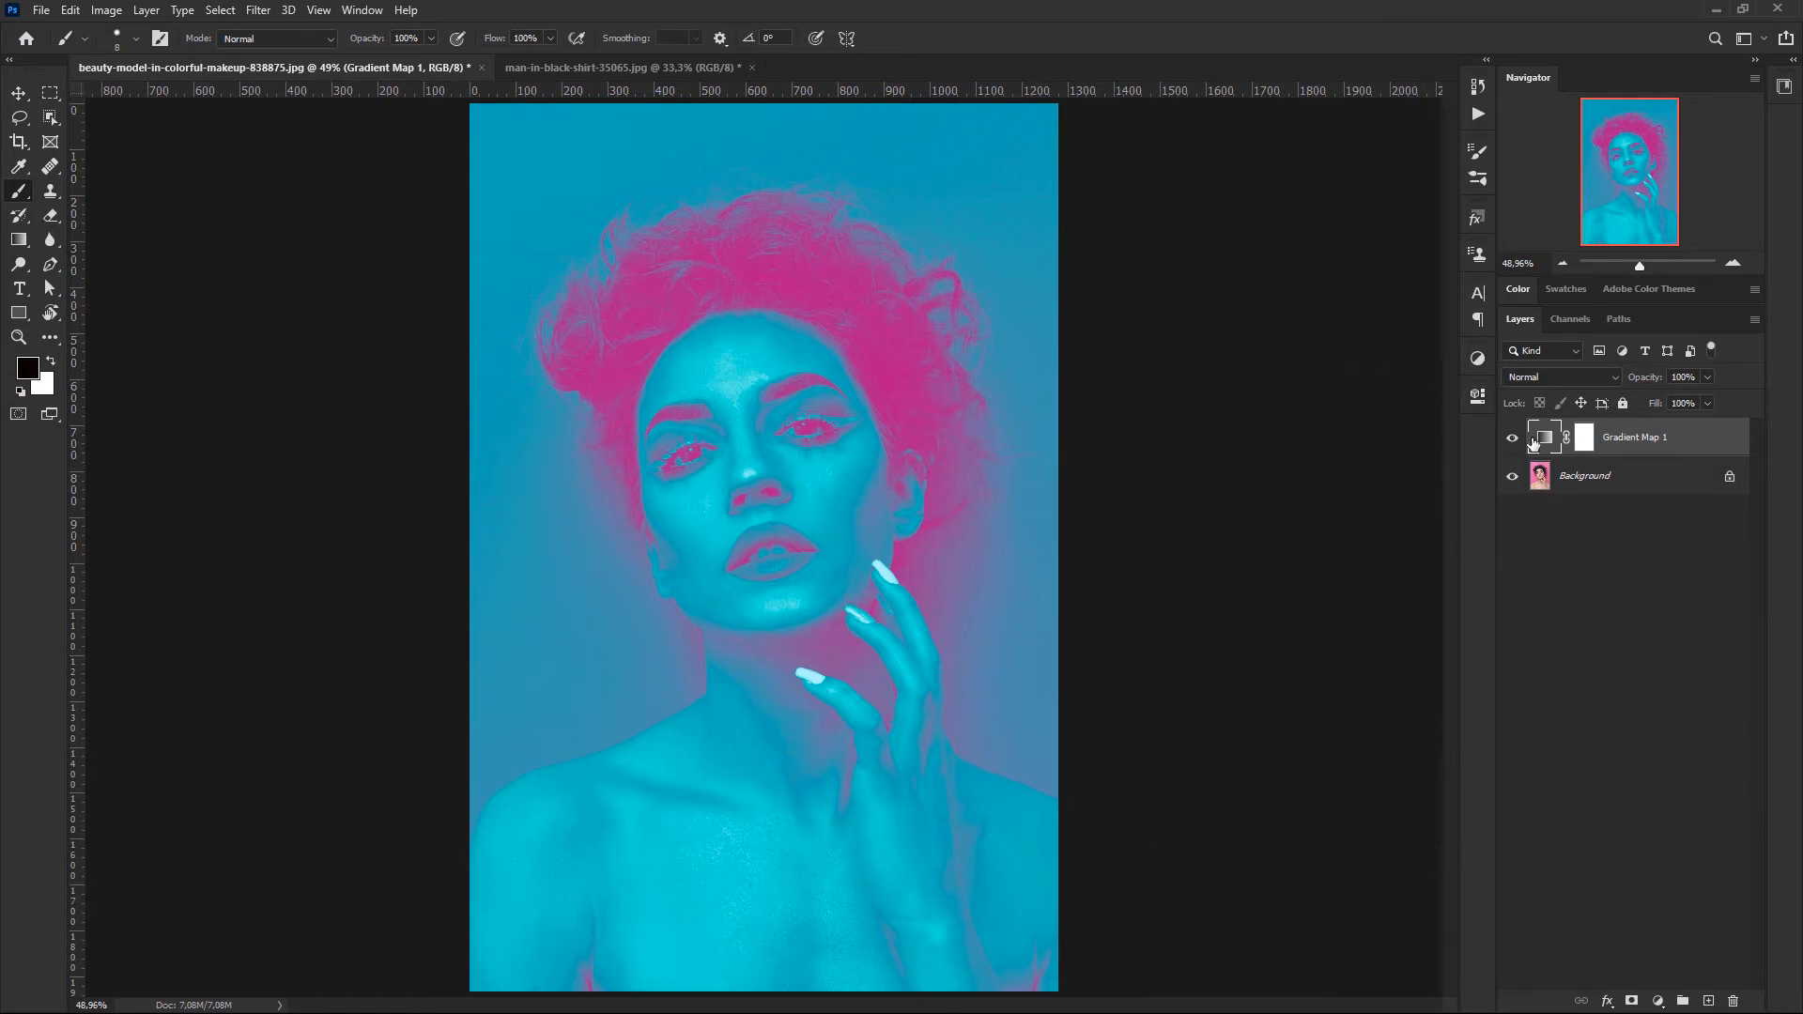
Toggle the Gradient Map 1 layer's visibility to compare the duotone effect with the original photo
left_click(1512, 439)
left_click(1512, 438)
left_click(1512, 438)
left_click(1512, 439)
left_click(1512, 439)
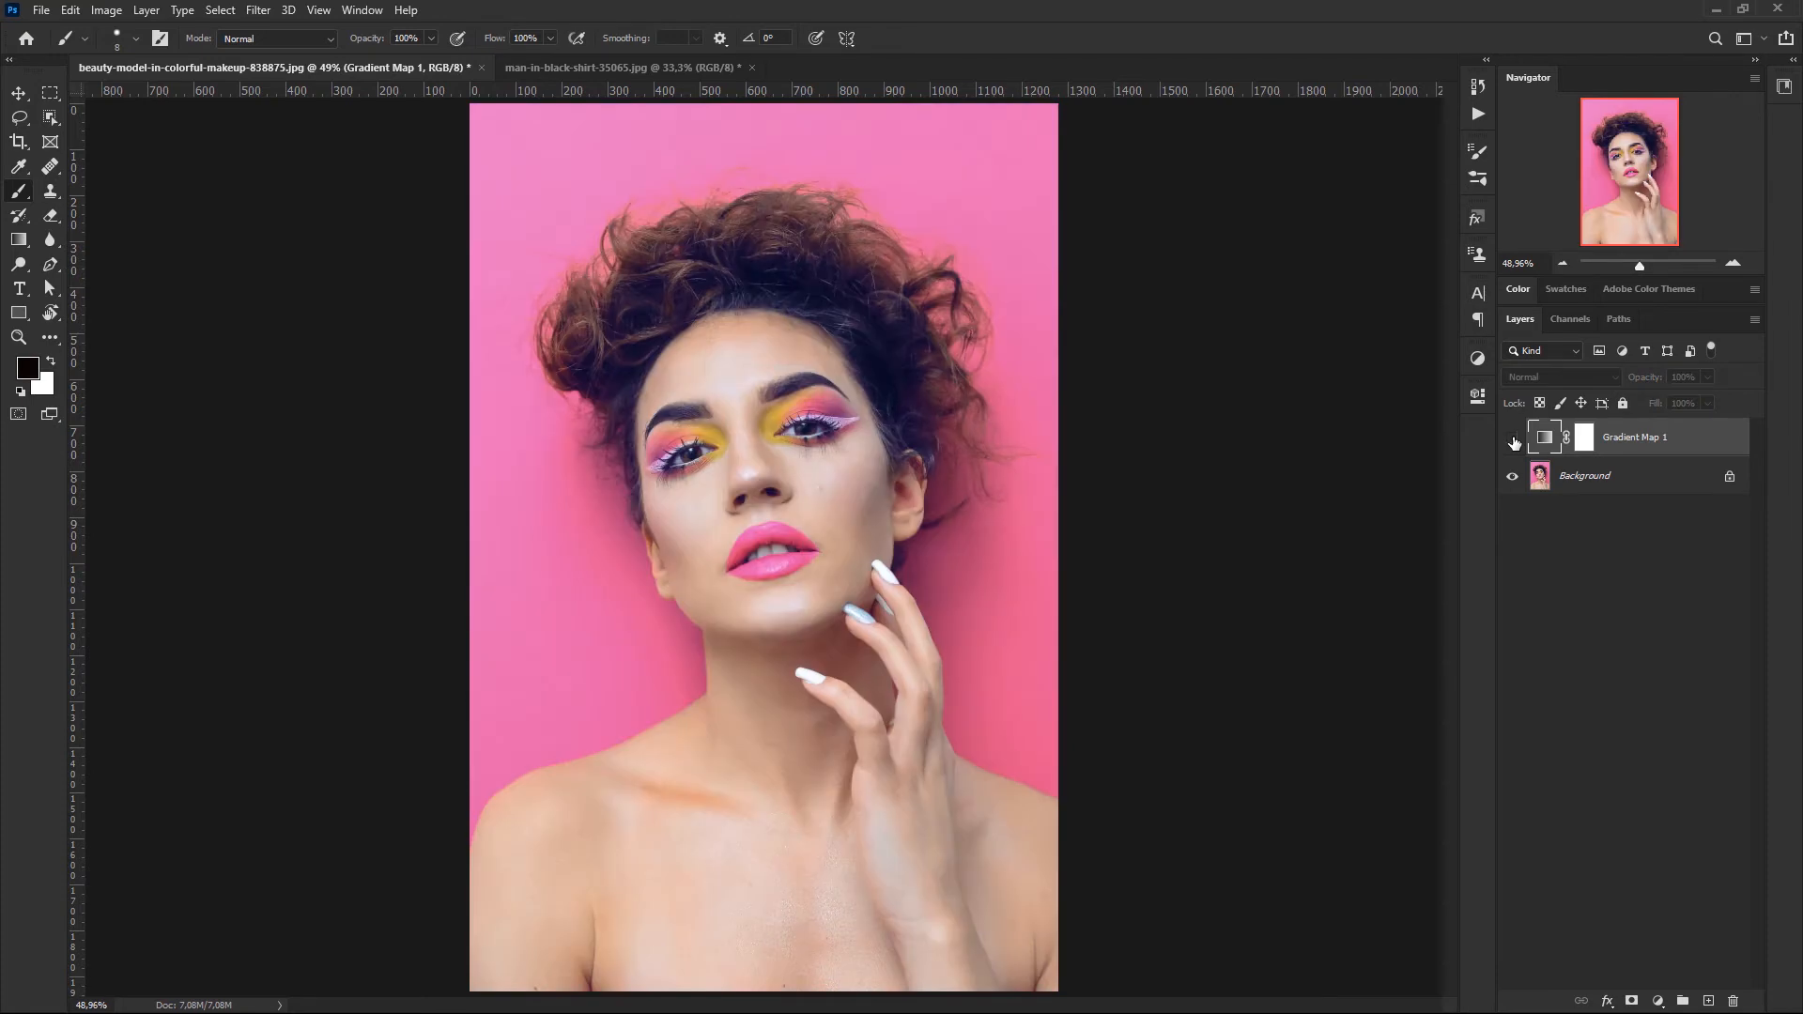
left_click(1512, 439)
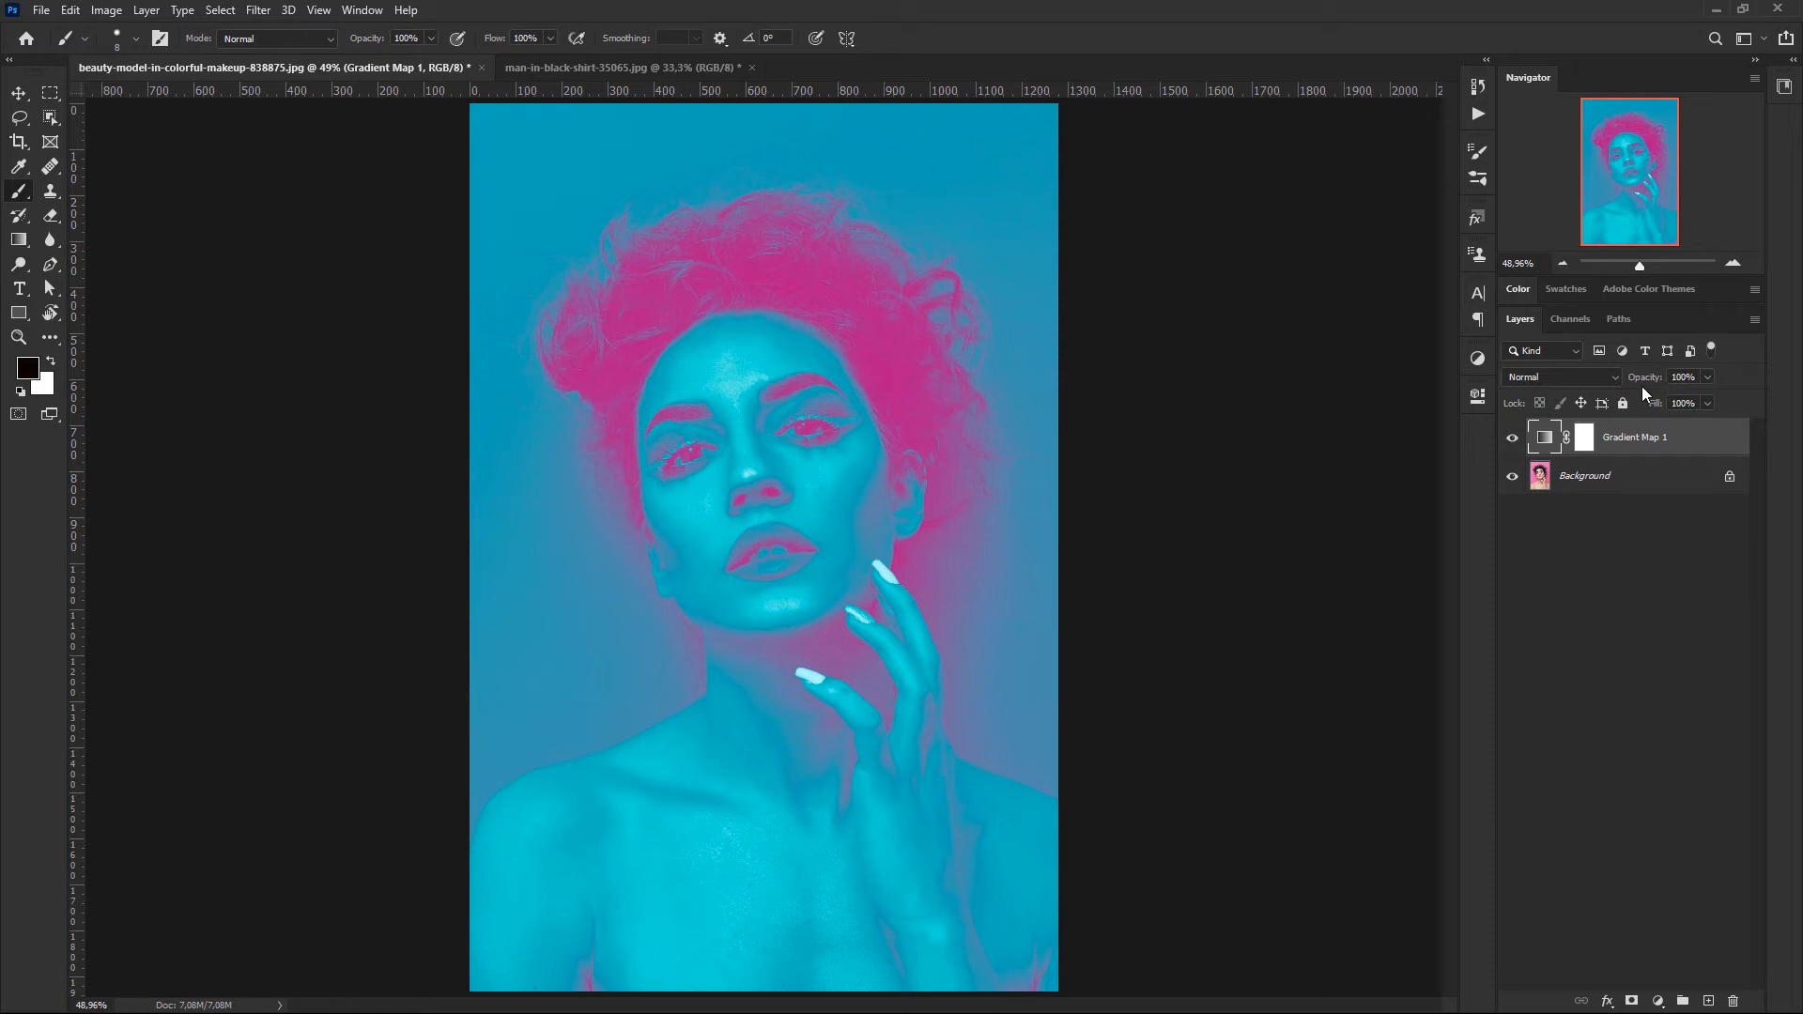
Set the Gradient Map 1 layer's blend mode to Soft Light at 100% opacity
left_click(1709, 380)
left_click_drag(1706, 400, 1742, 400)
left_click(1551, 376)
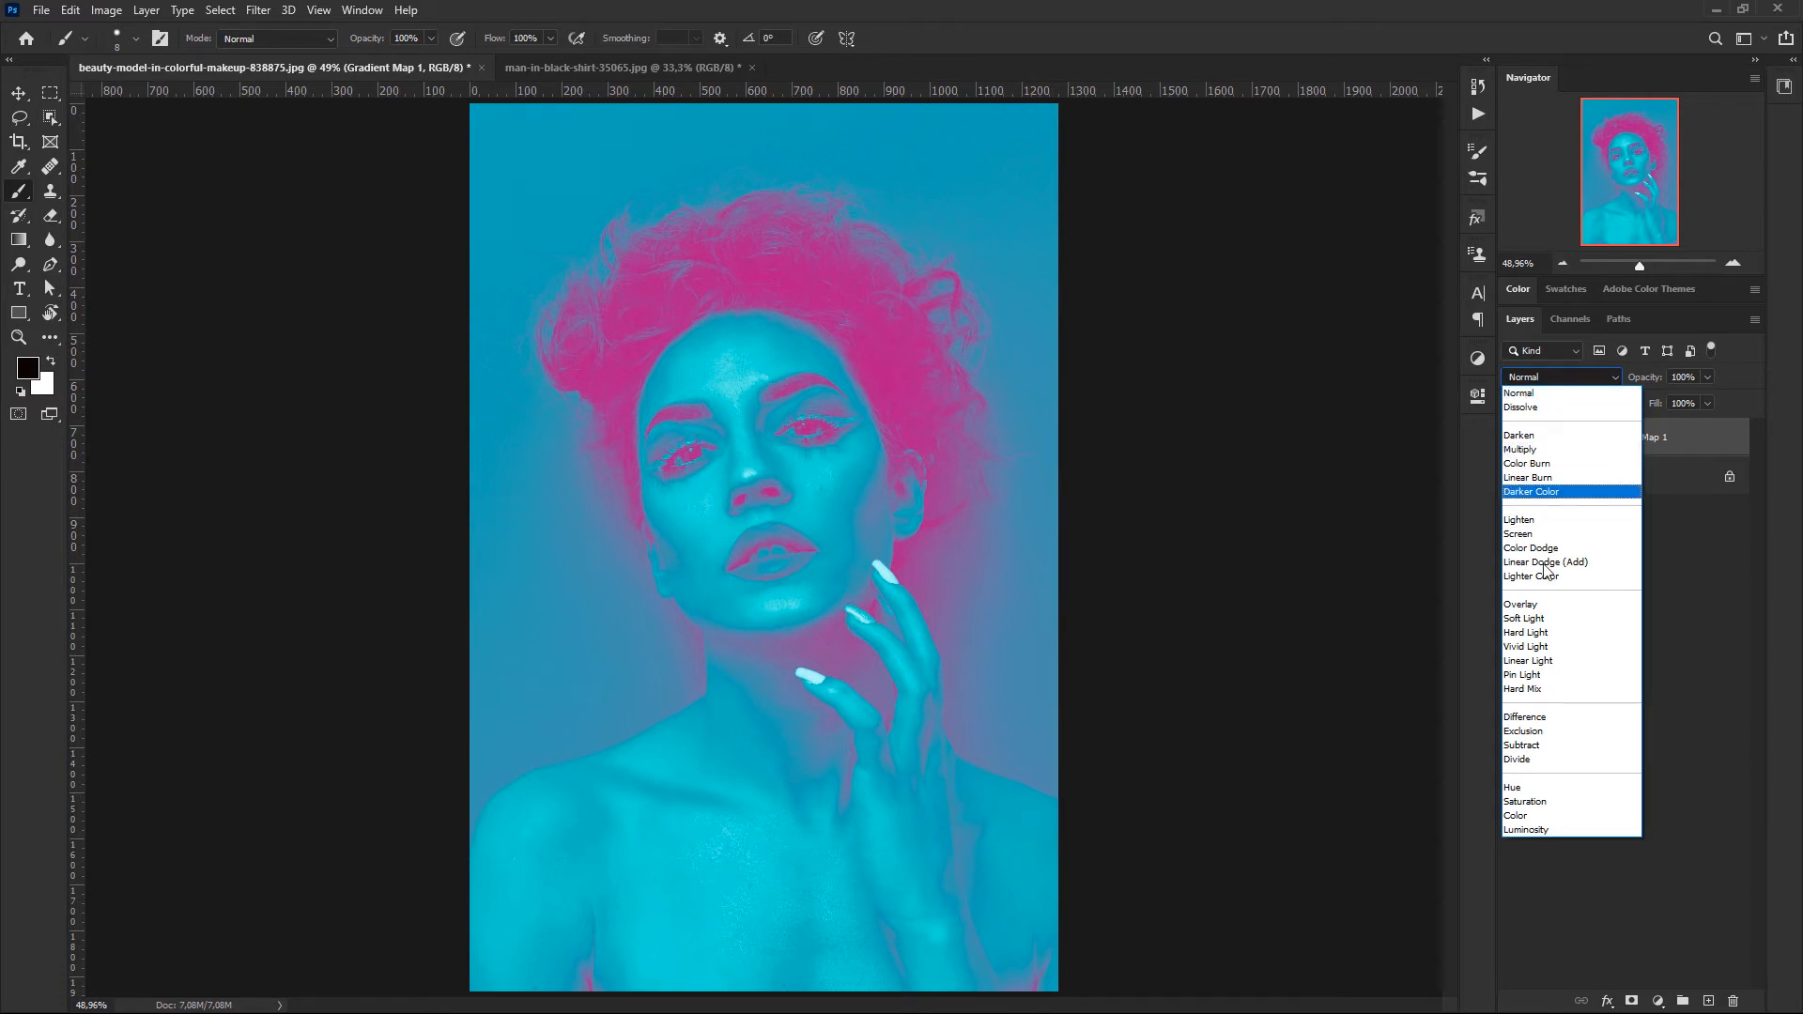
left_click(1543, 619)
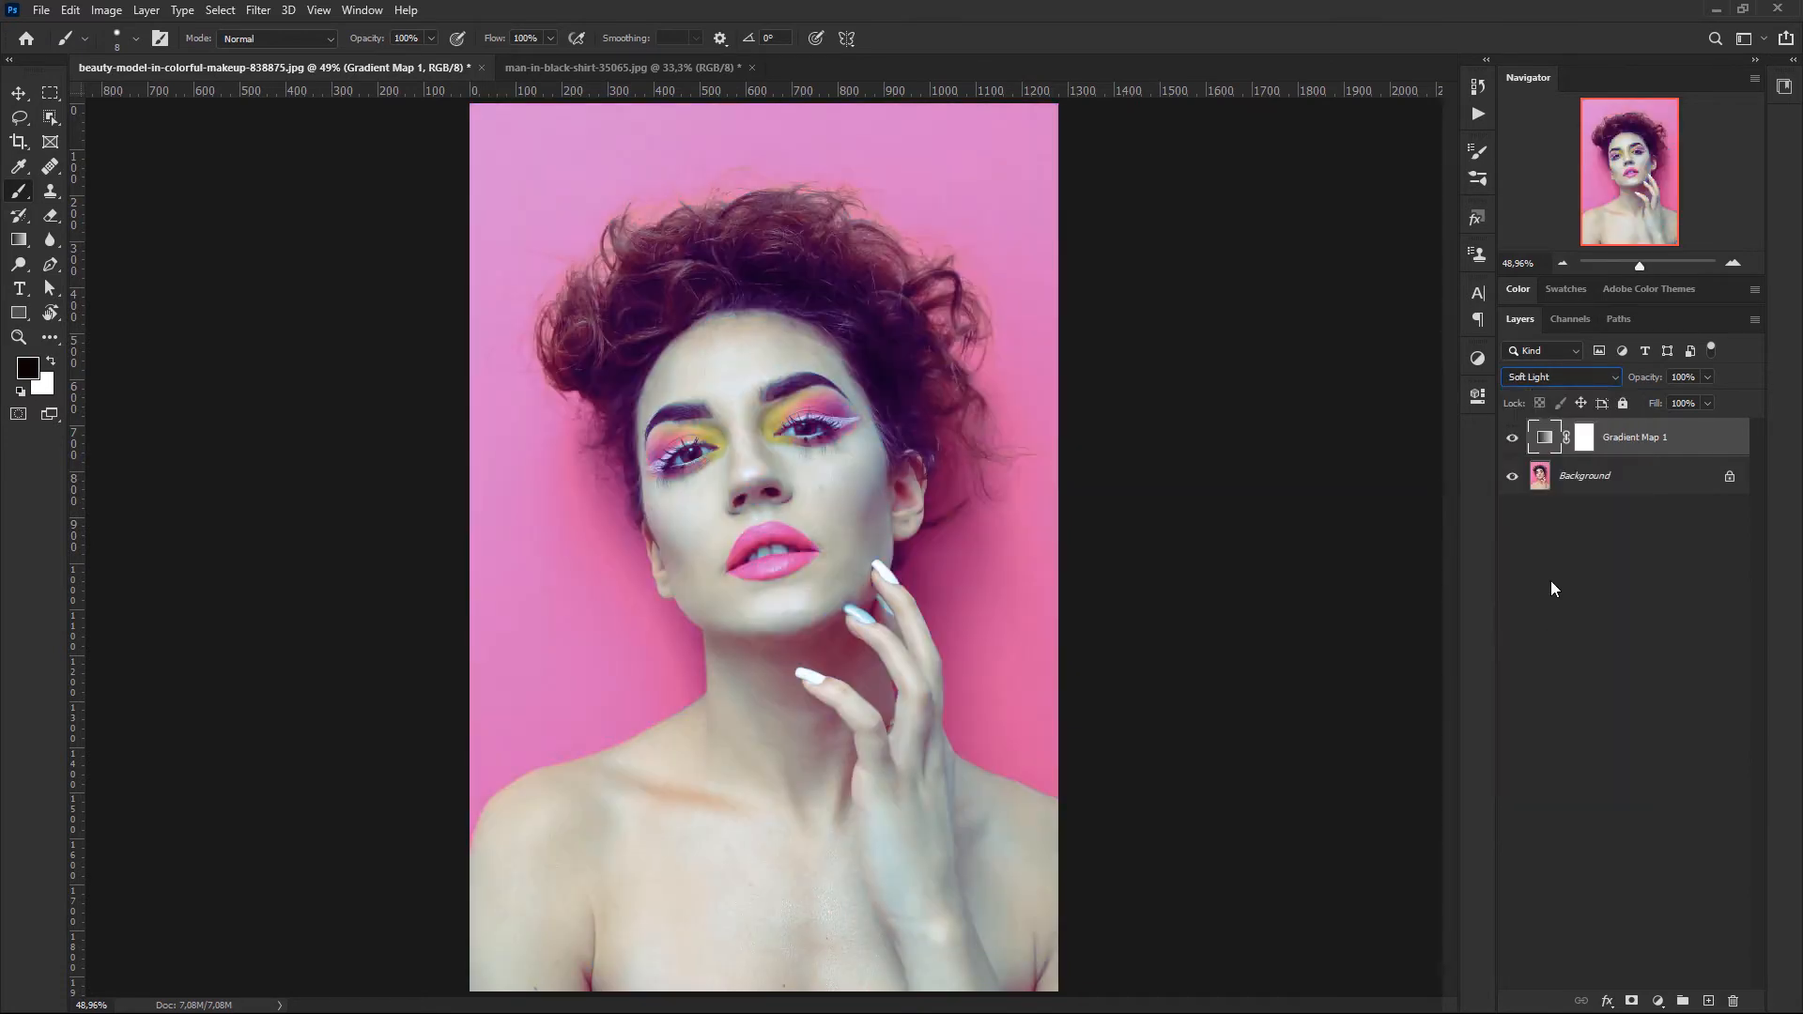
Compare the photo with and without the Soft Light gradient map by toggling the layer's visibility
left_click(1511, 439)
left_click(1513, 440)
left_click(1512, 439)
left_click(1513, 439)
Reopen the gradient map's gradient for editing and try the Reds presets, from Red_01 through Red_07, on the portrait
double_click(1545, 441)
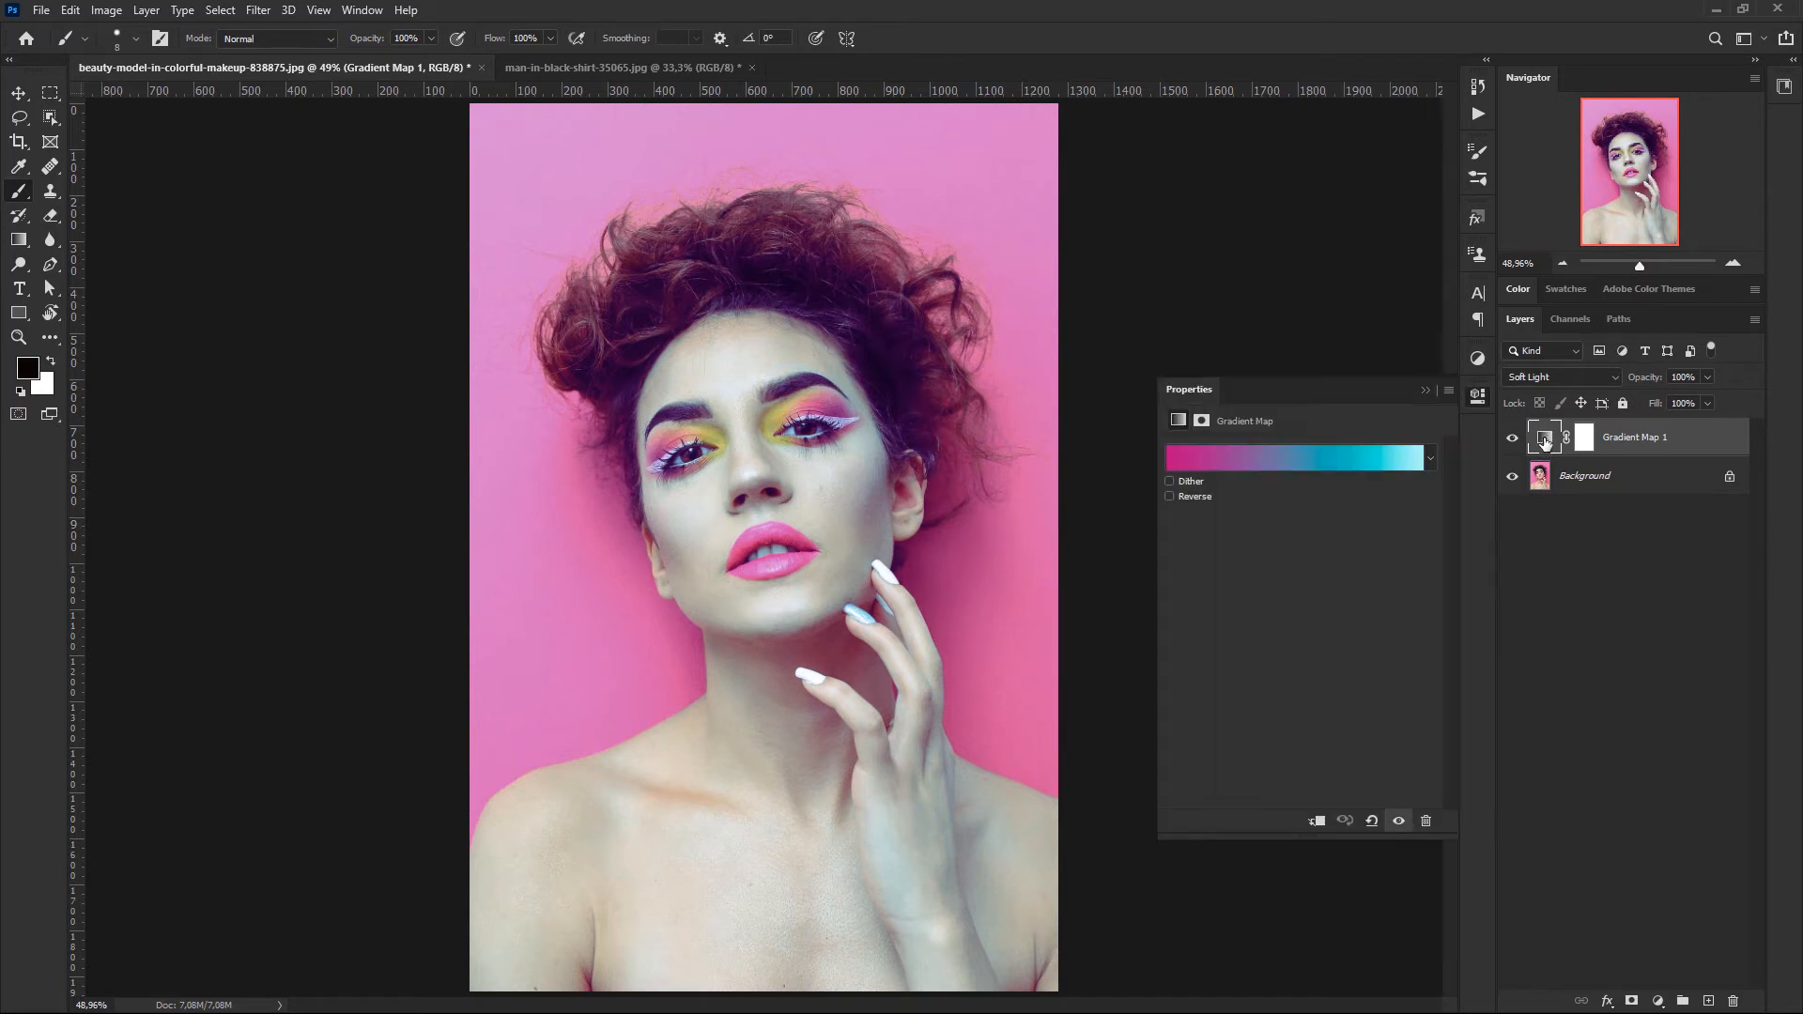
left_click(1327, 464)
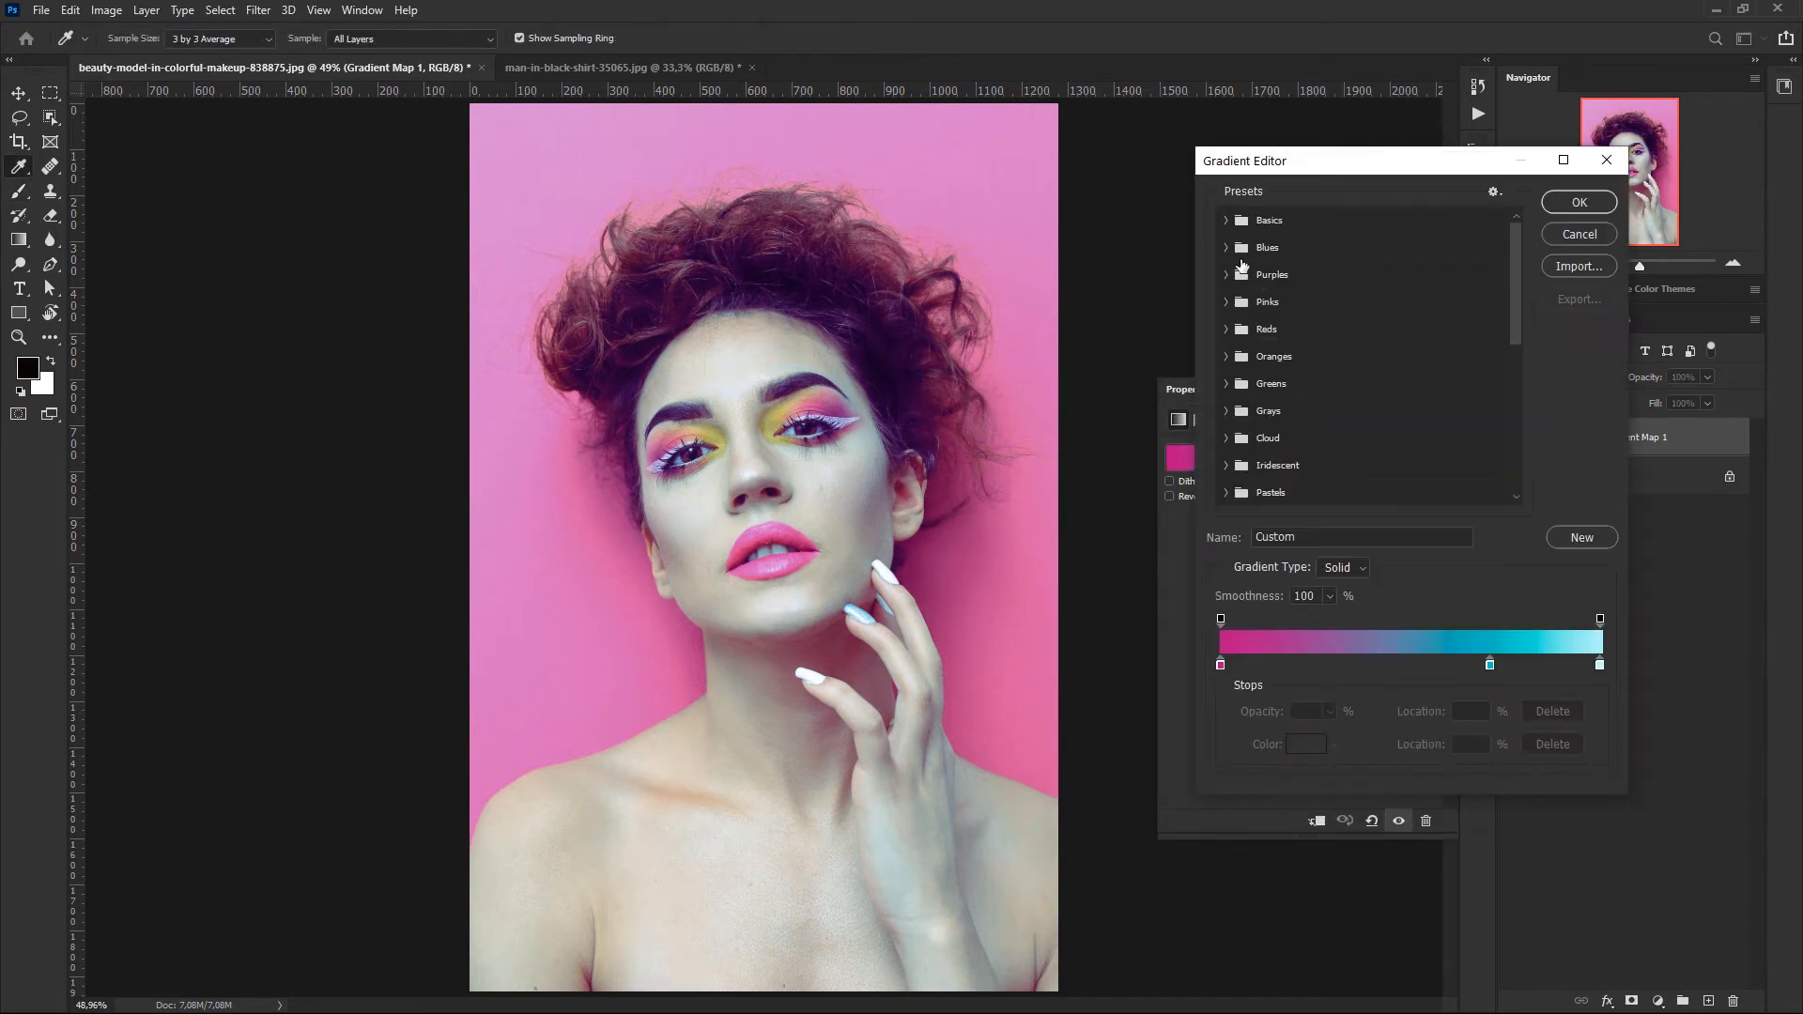
left_click(1226, 330)
left_click(1247, 358)
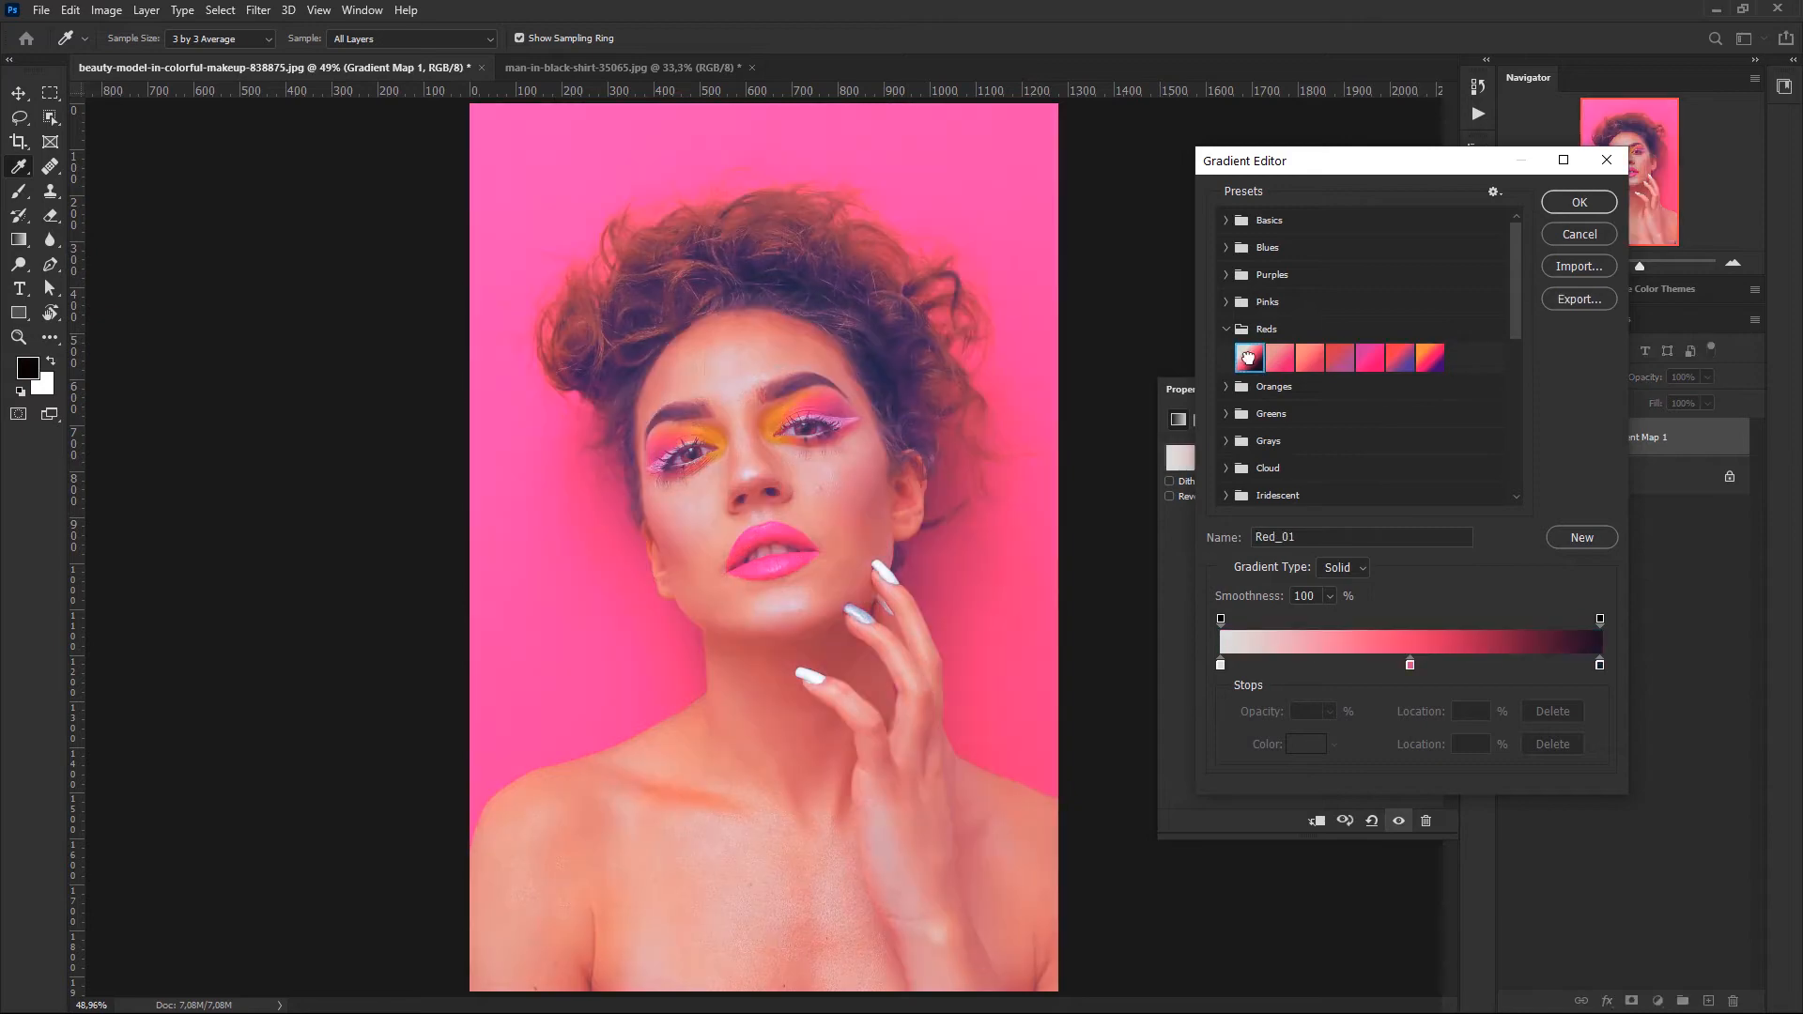
left_click(1279, 358)
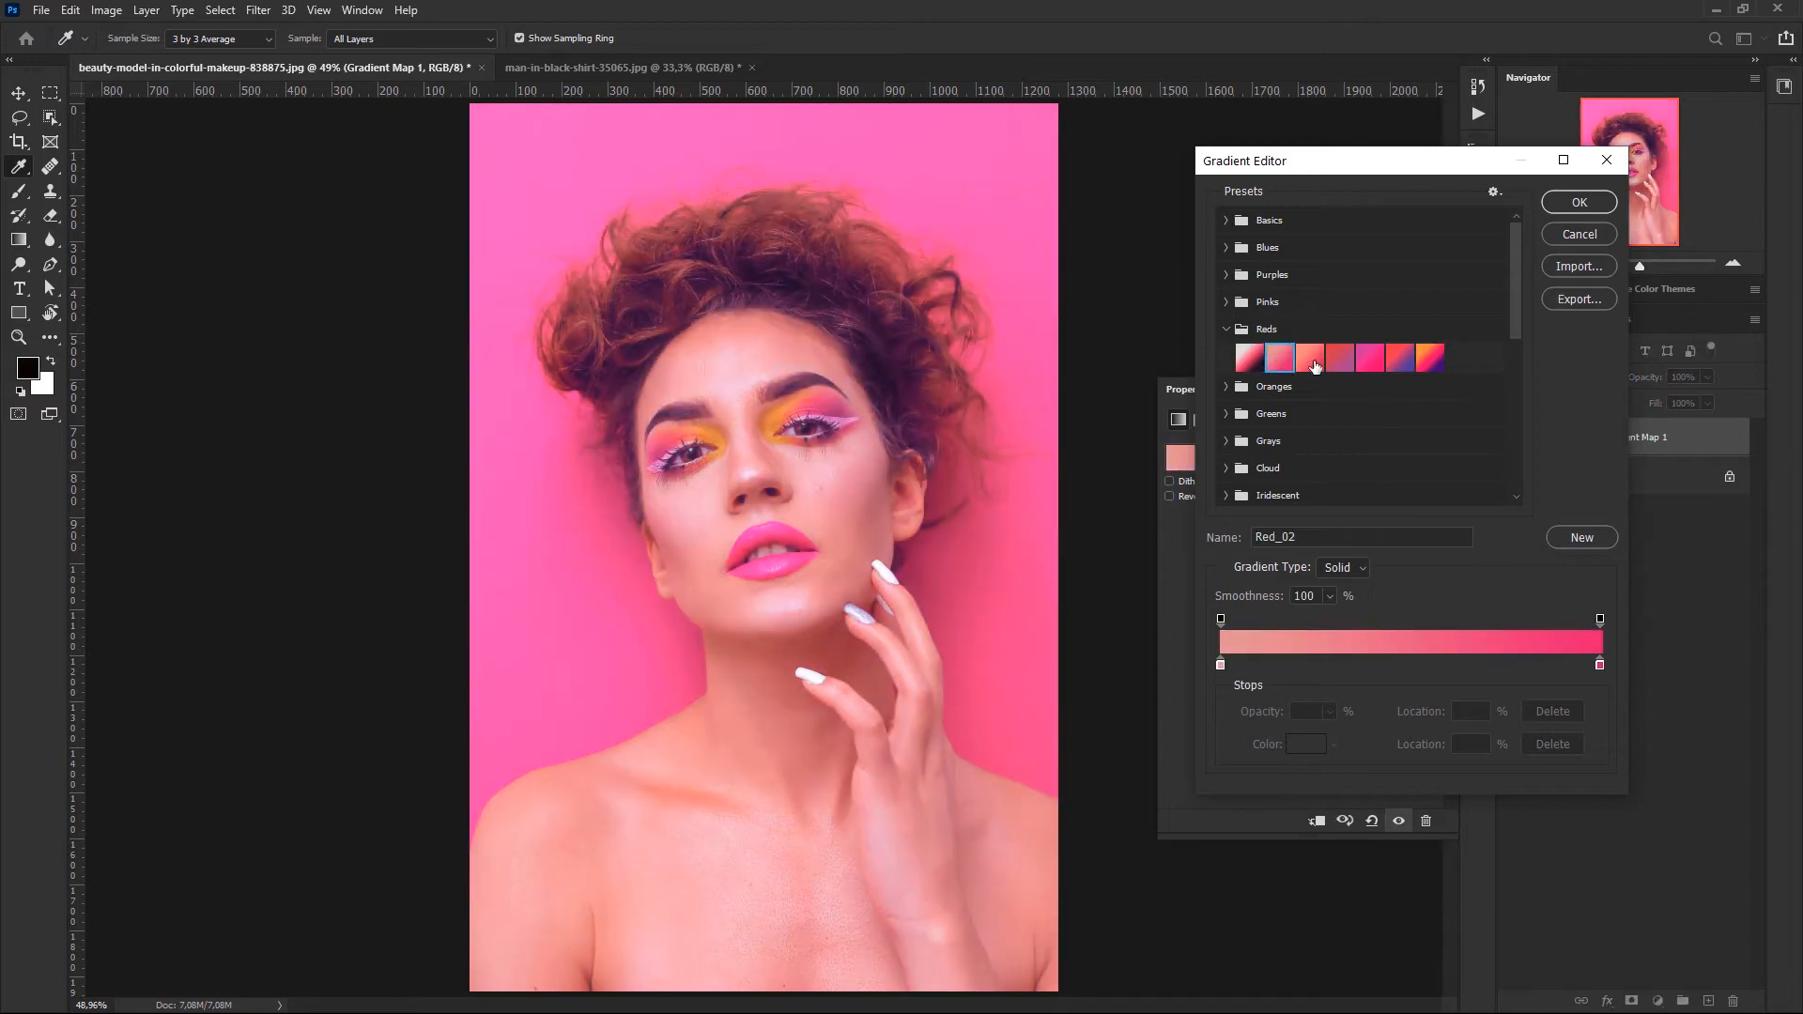
left_click(1310, 358)
left_click(1341, 357)
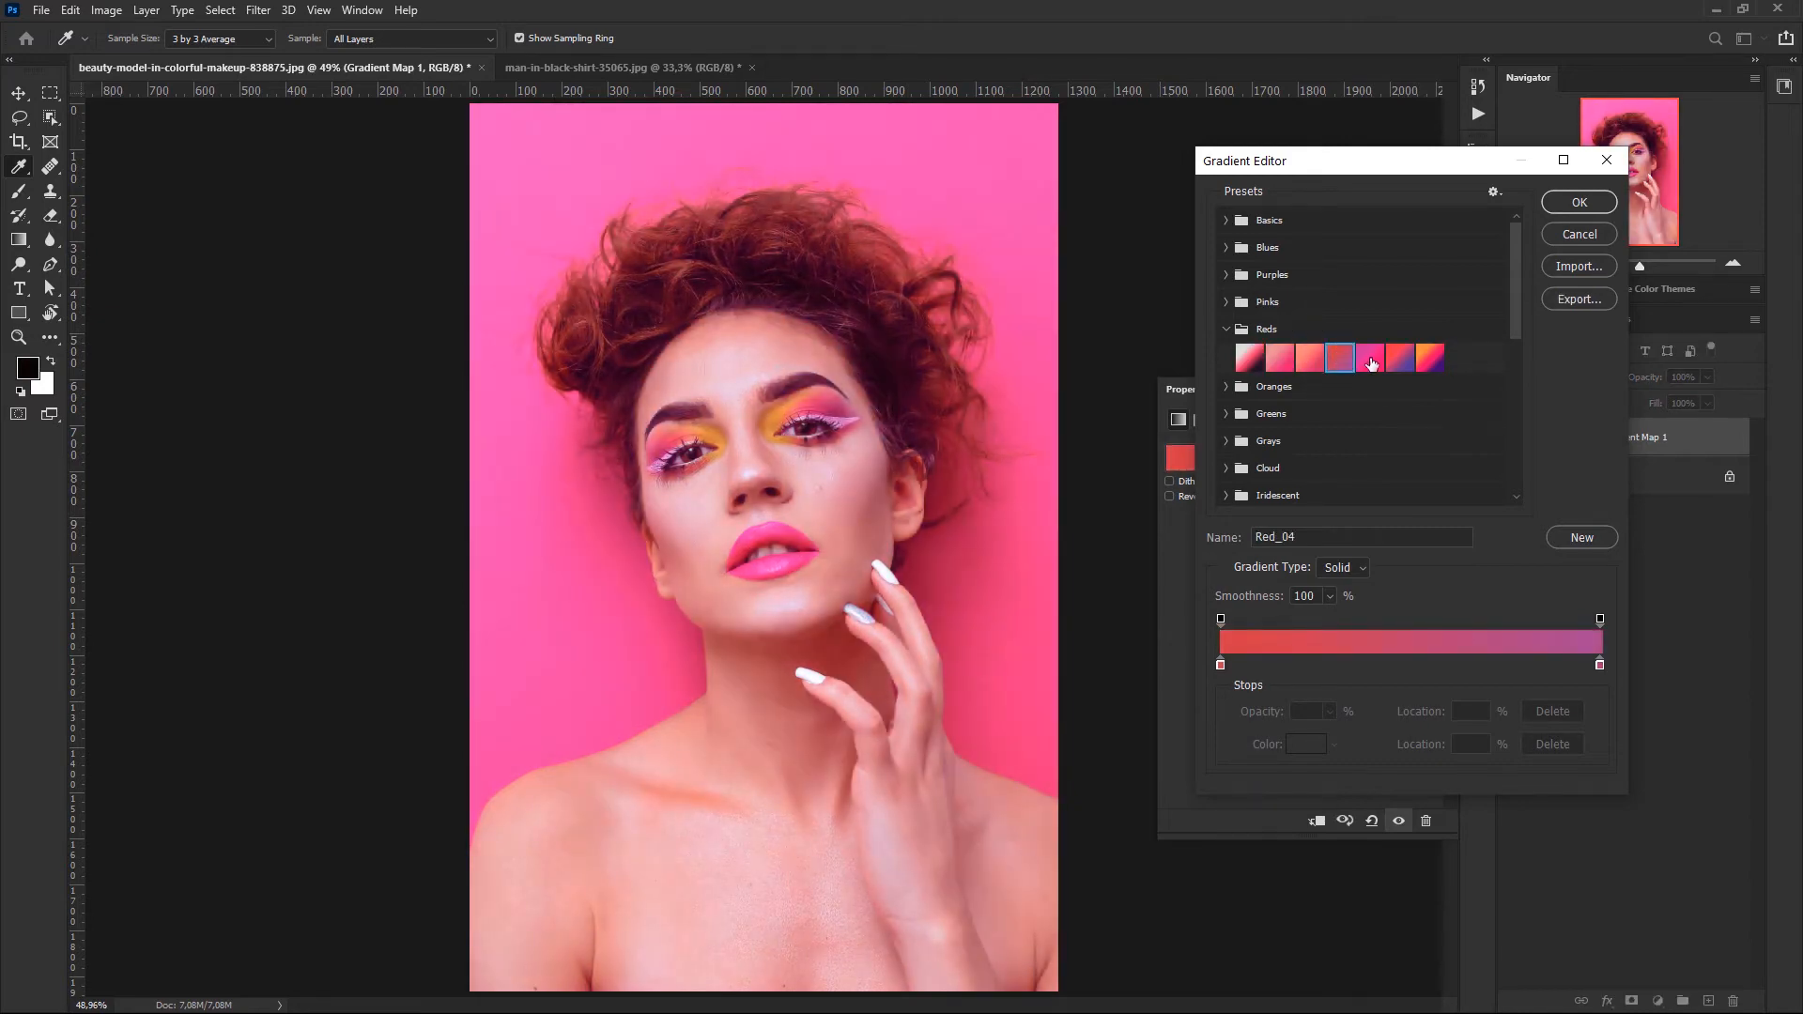
left_click(1371, 363)
left_click(1400, 362)
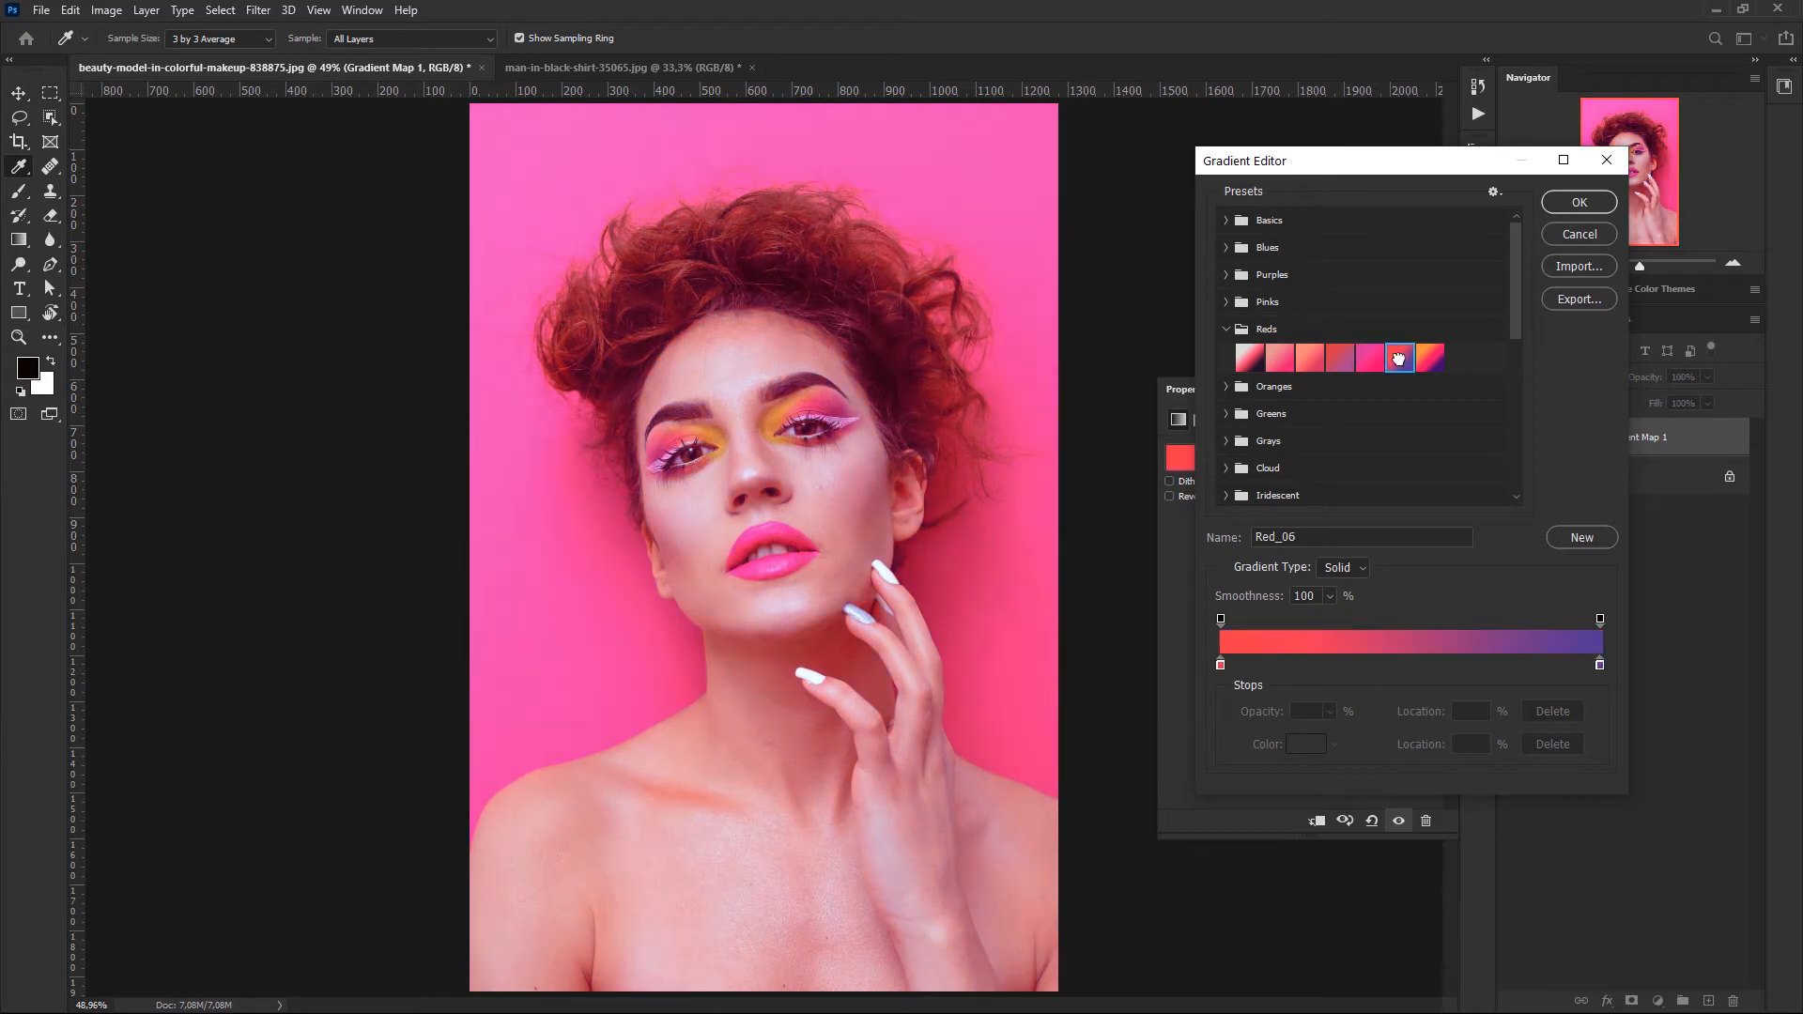
left_click(1424, 362)
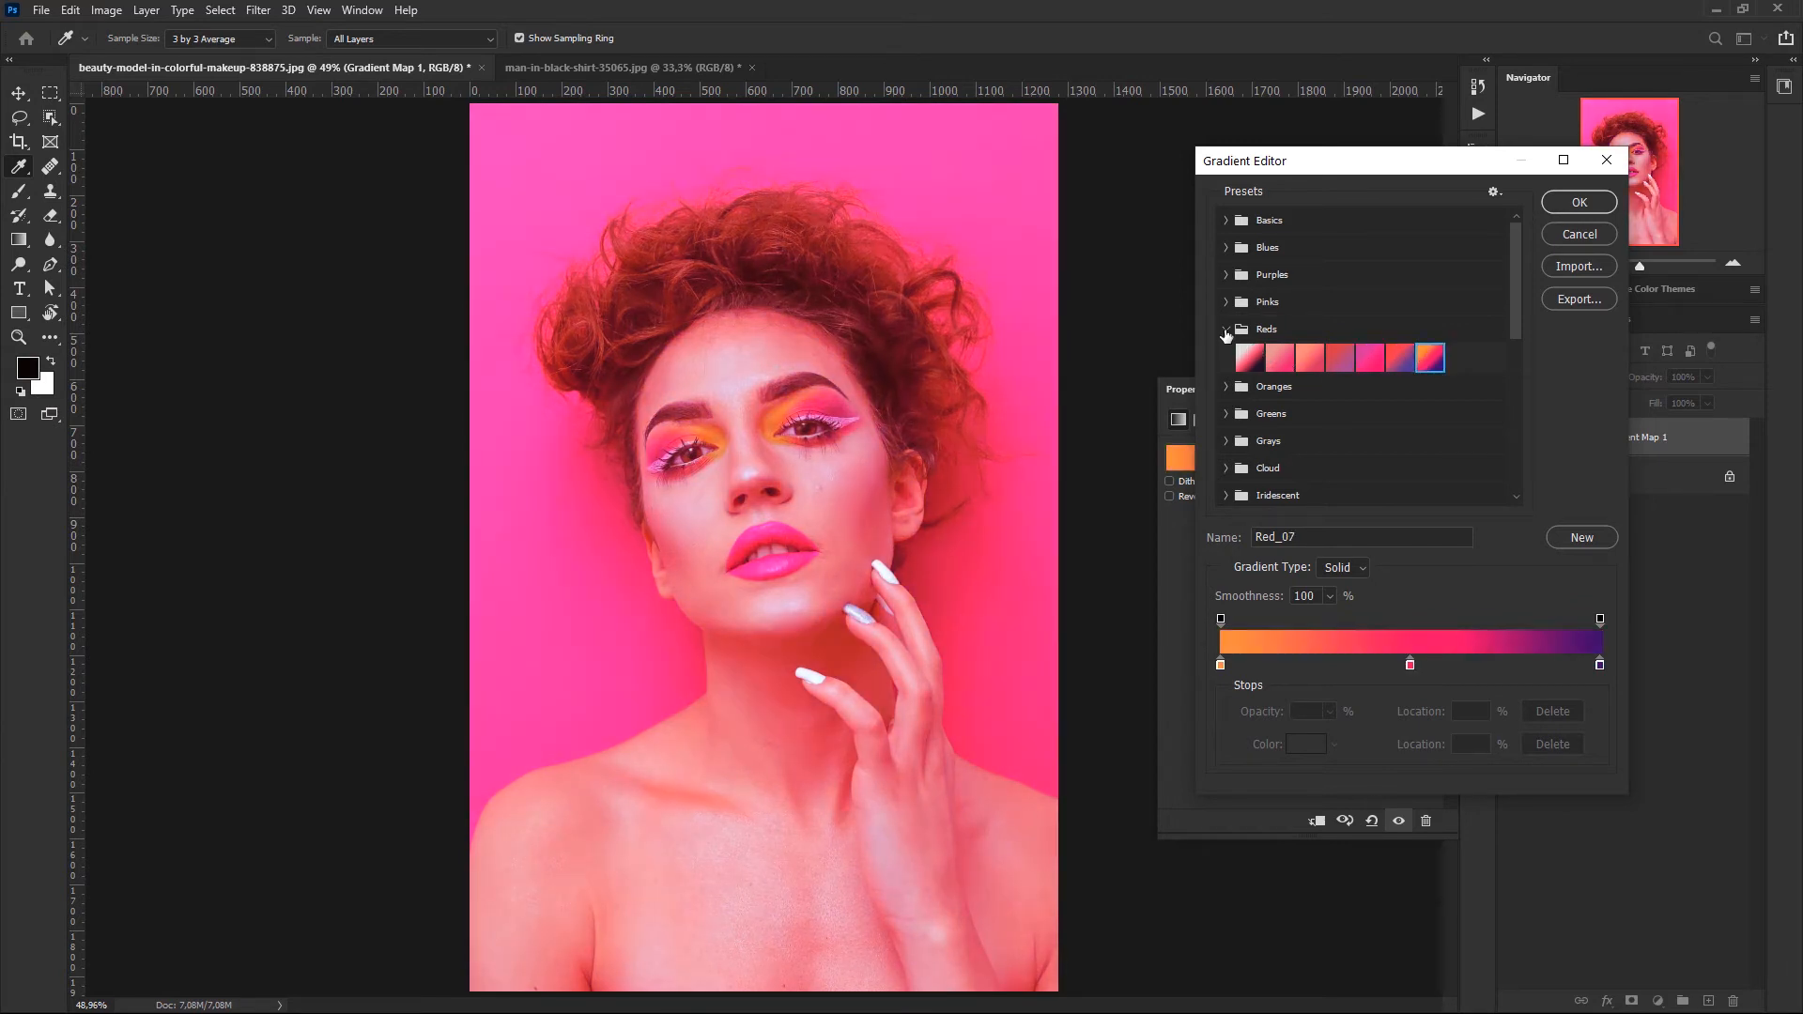
Try several Oranges presets on the gradient map, settle on Orange_07, and accept the gradient
left_click(1226, 329)
left_click(1226, 356)
left_click(1340, 385)
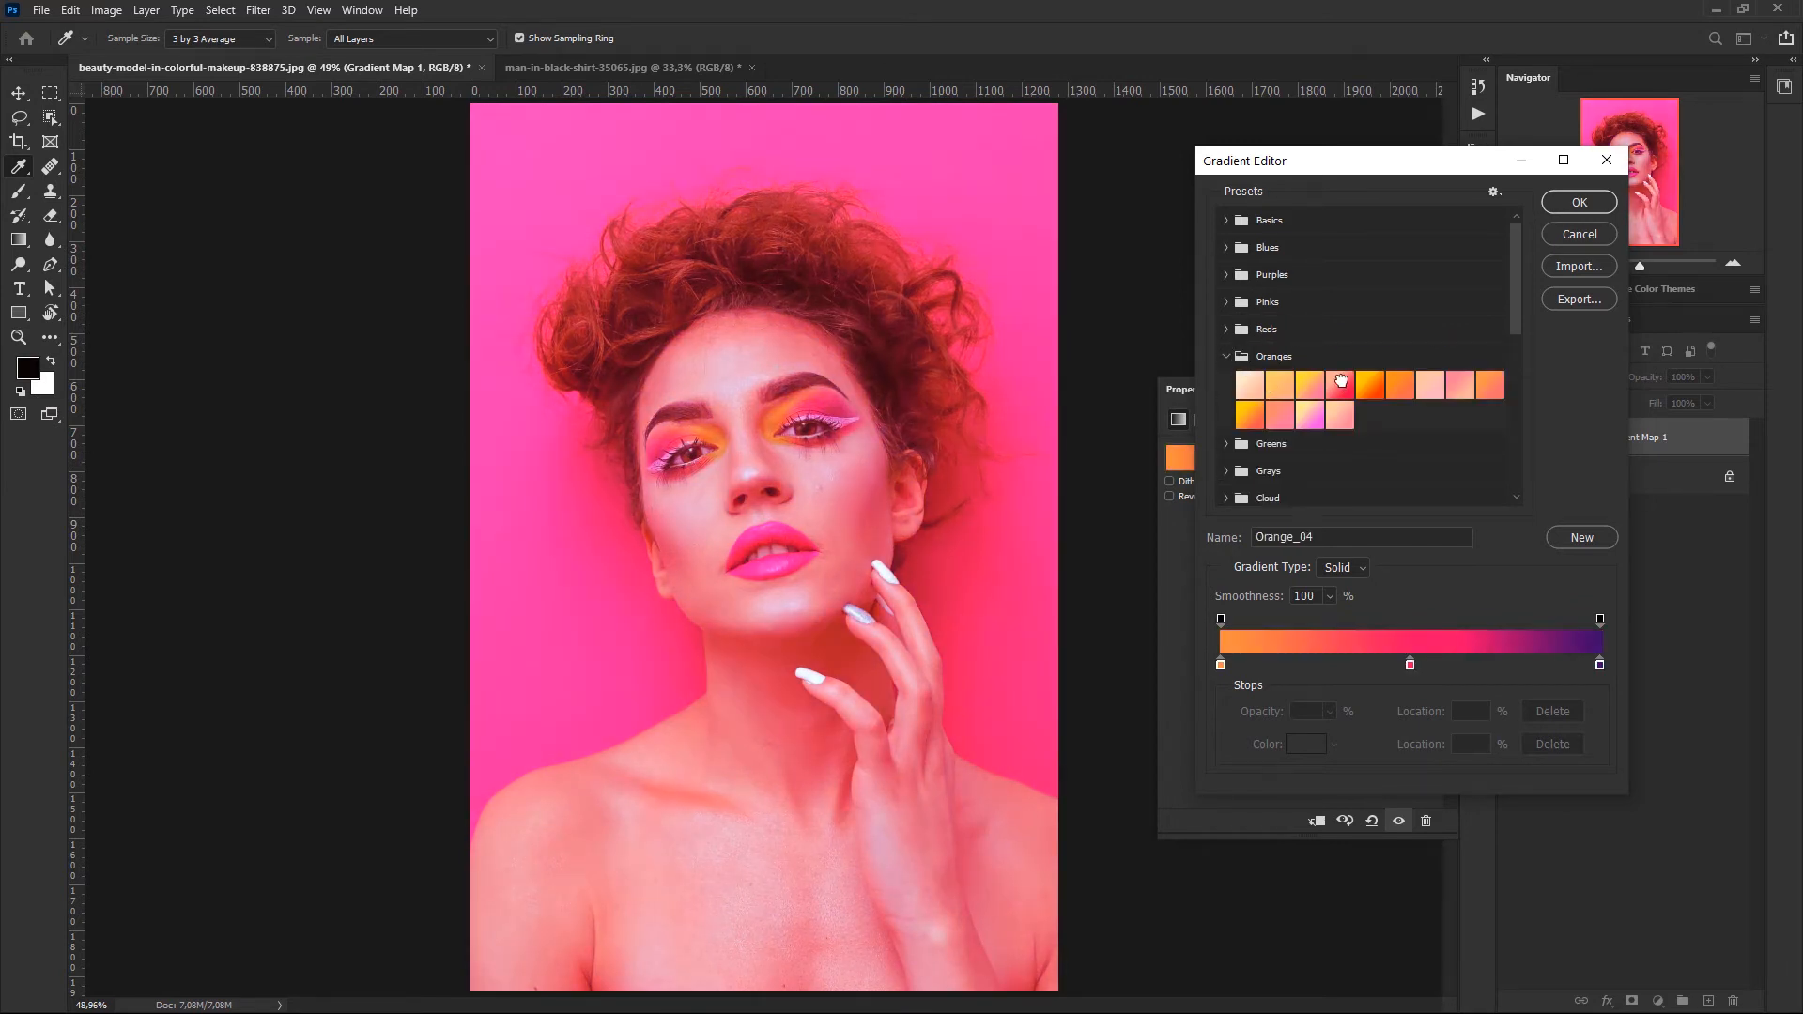
left_click(1313, 385)
left_click(1281, 387)
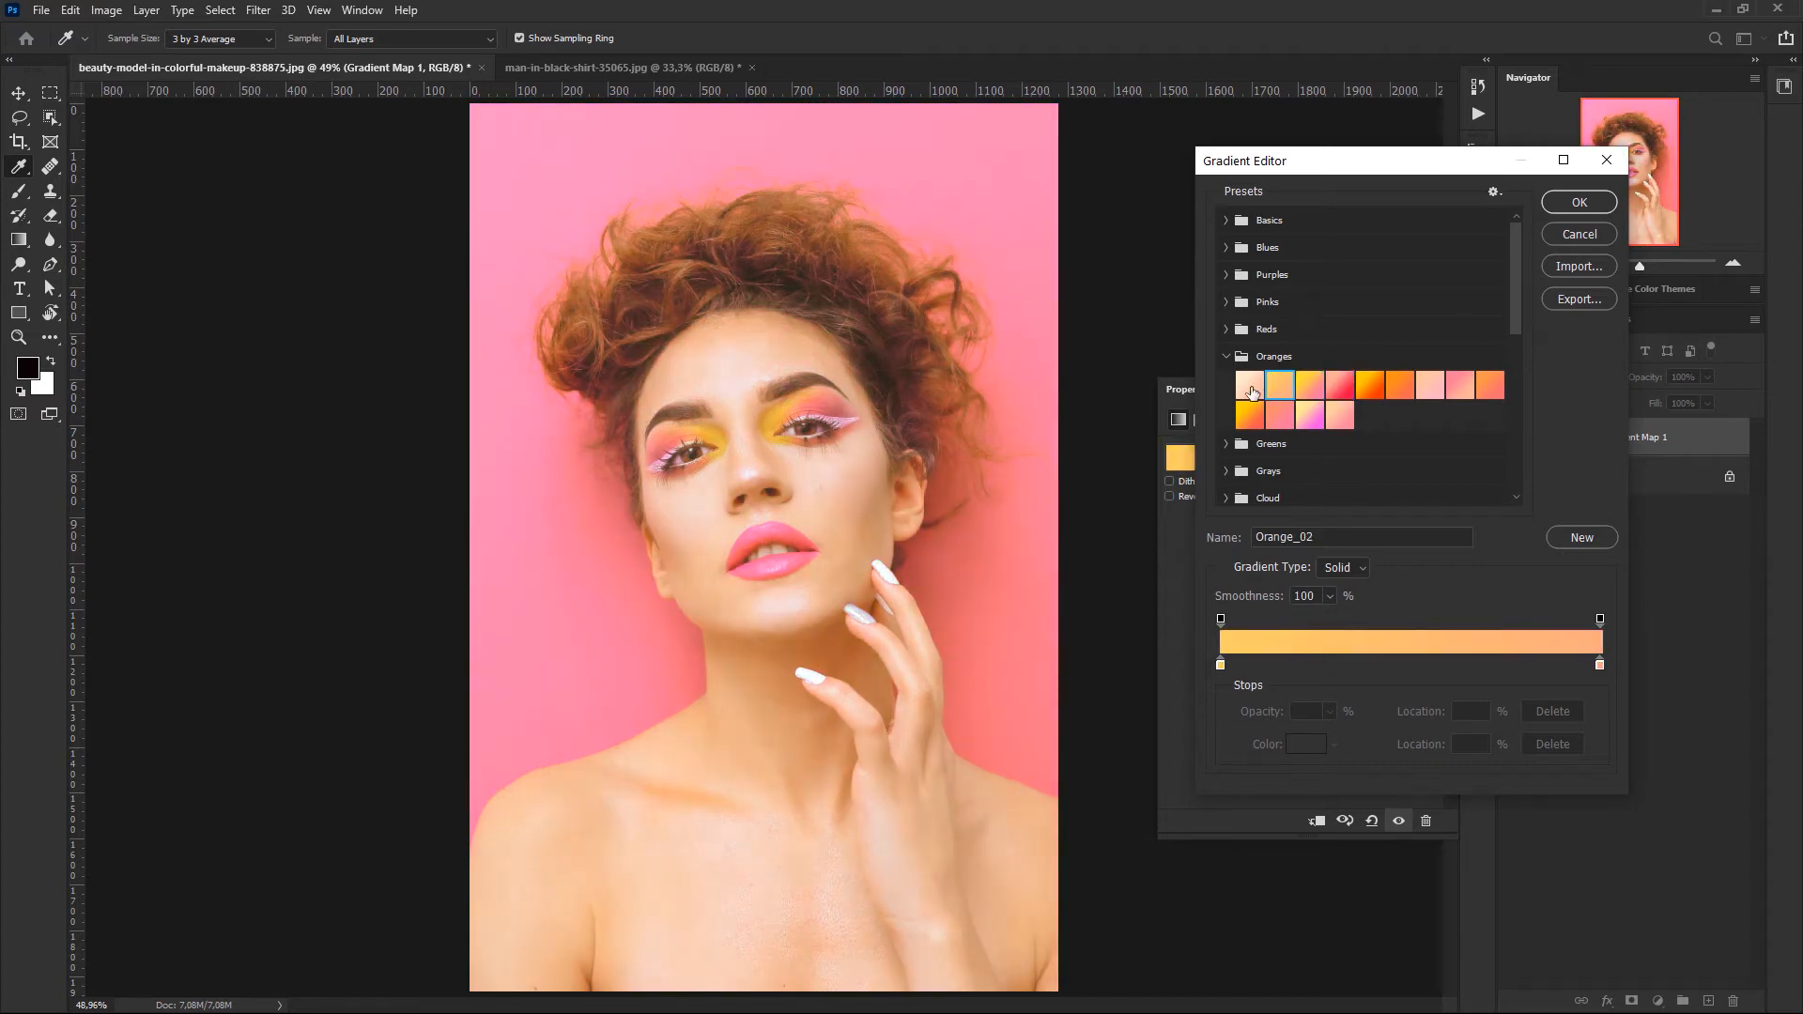
left_click(1250, 391)
left_click(1249, 414)
left_click(1280, 414)
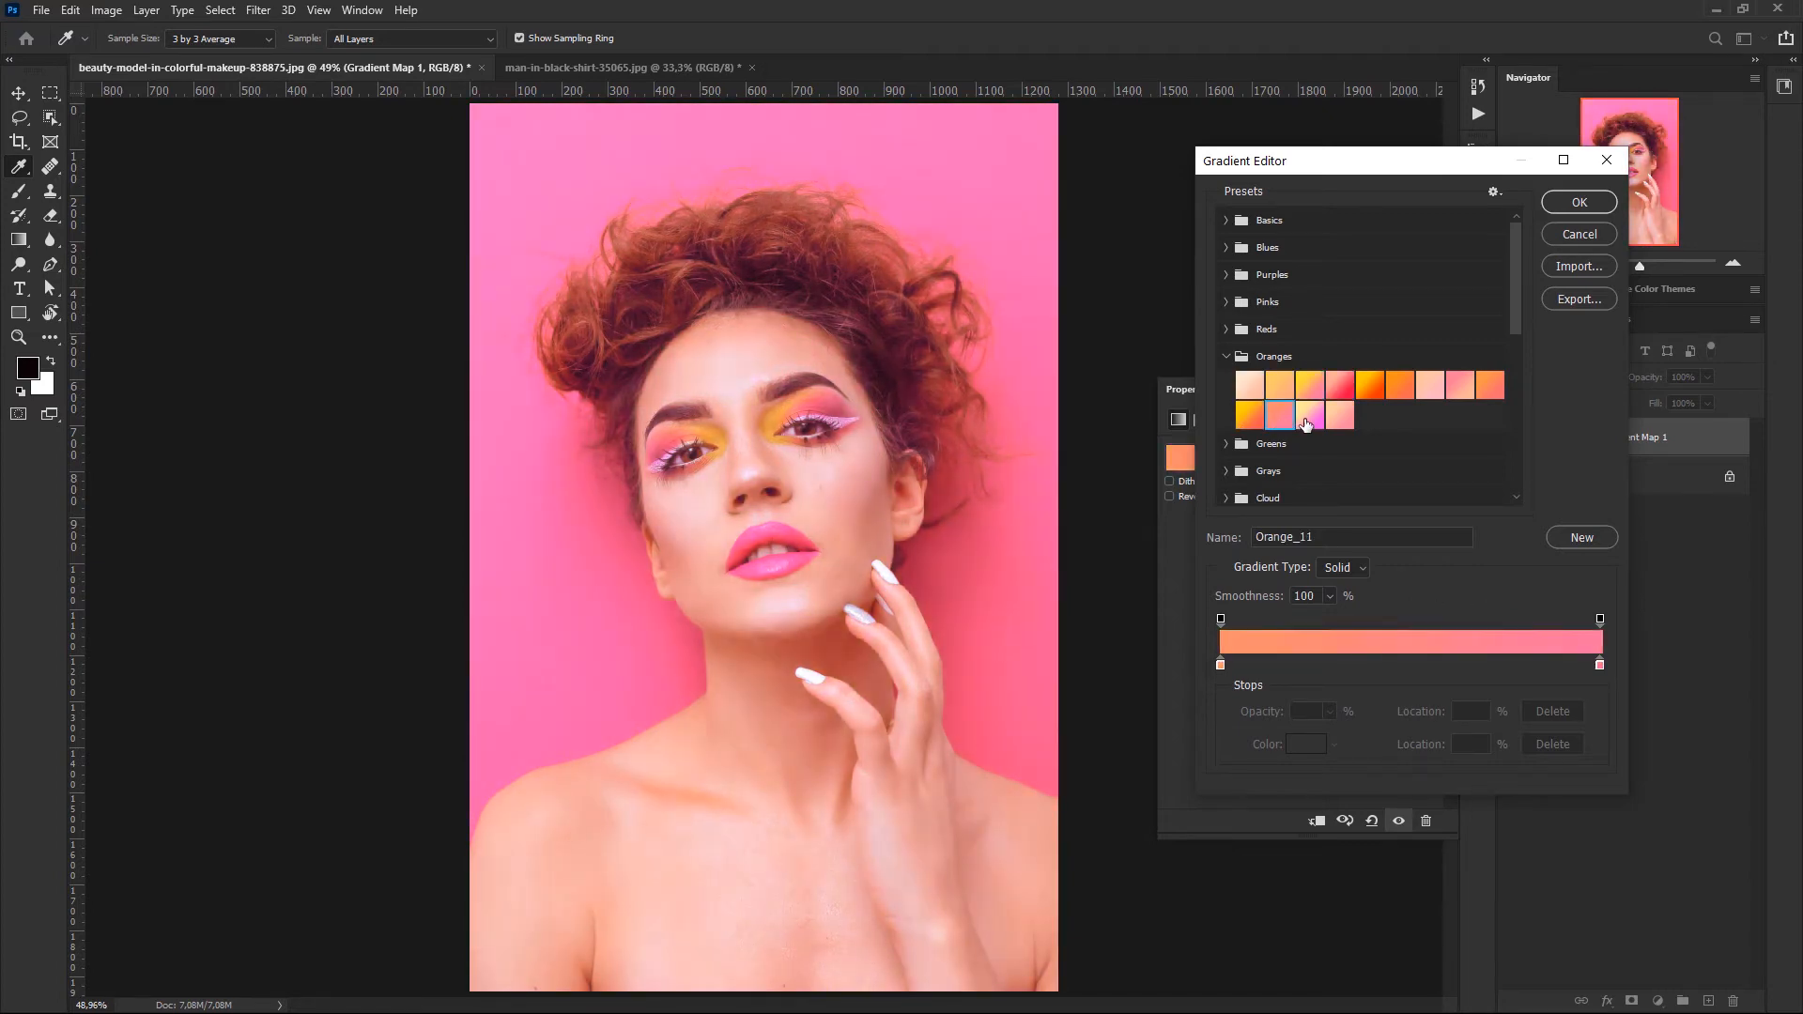
left_click(1311, 414)
left_click(1343, 421)
left_click(1426, 388)
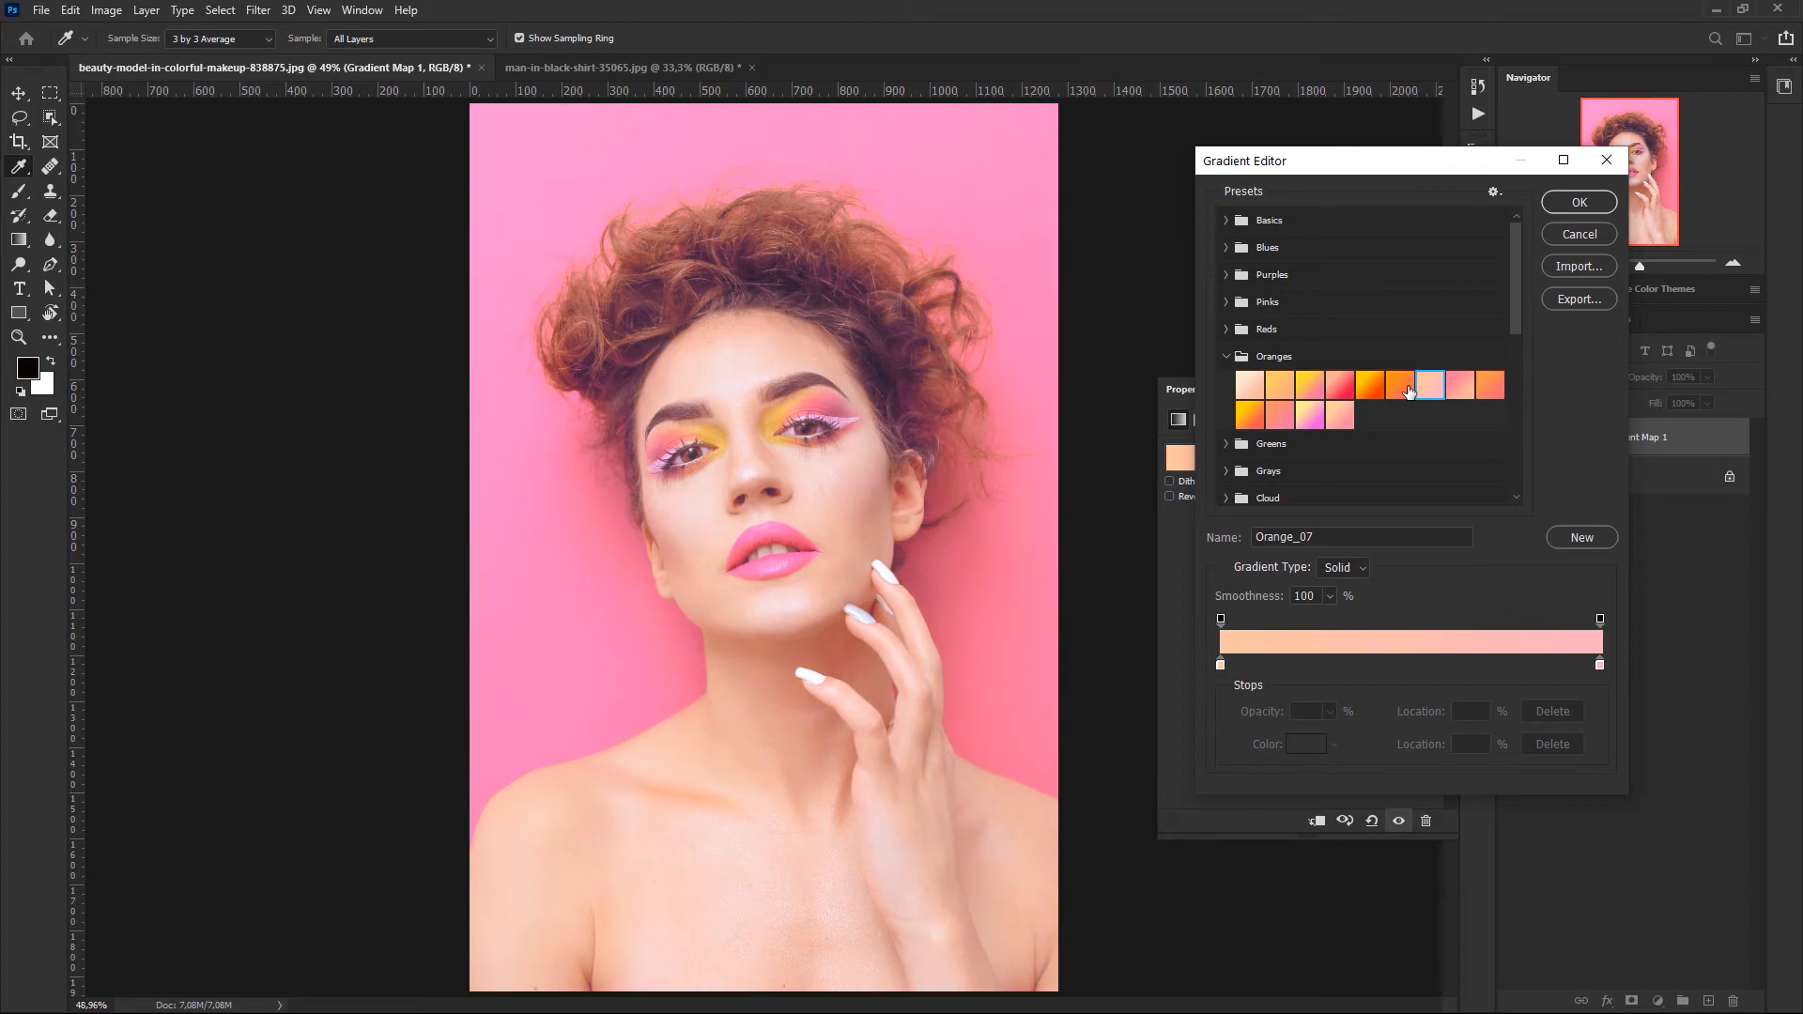
left_click(1567, 207)
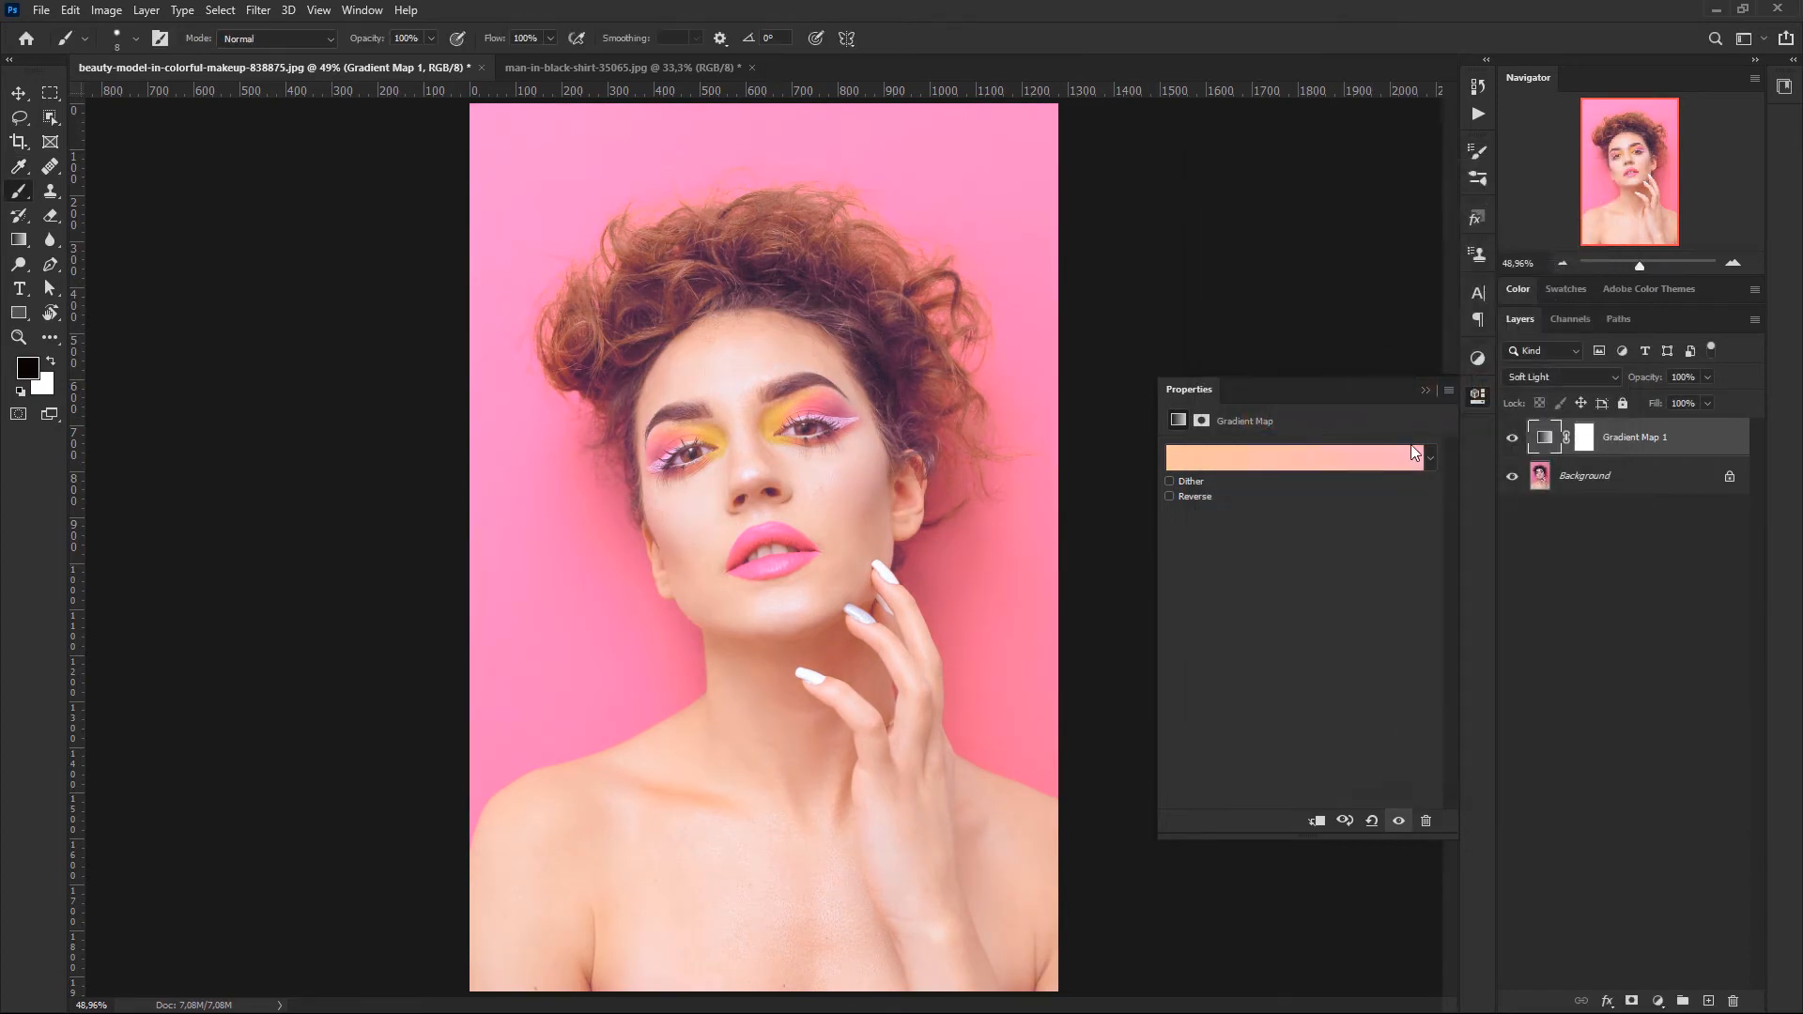
Collapse the adjustment's properties and toggle the Gradient Map 1 layer's visibility to compare the orange toning with the original
left_click(1427, 386)
left_click(1512, 439)
left_click(1512, 439)
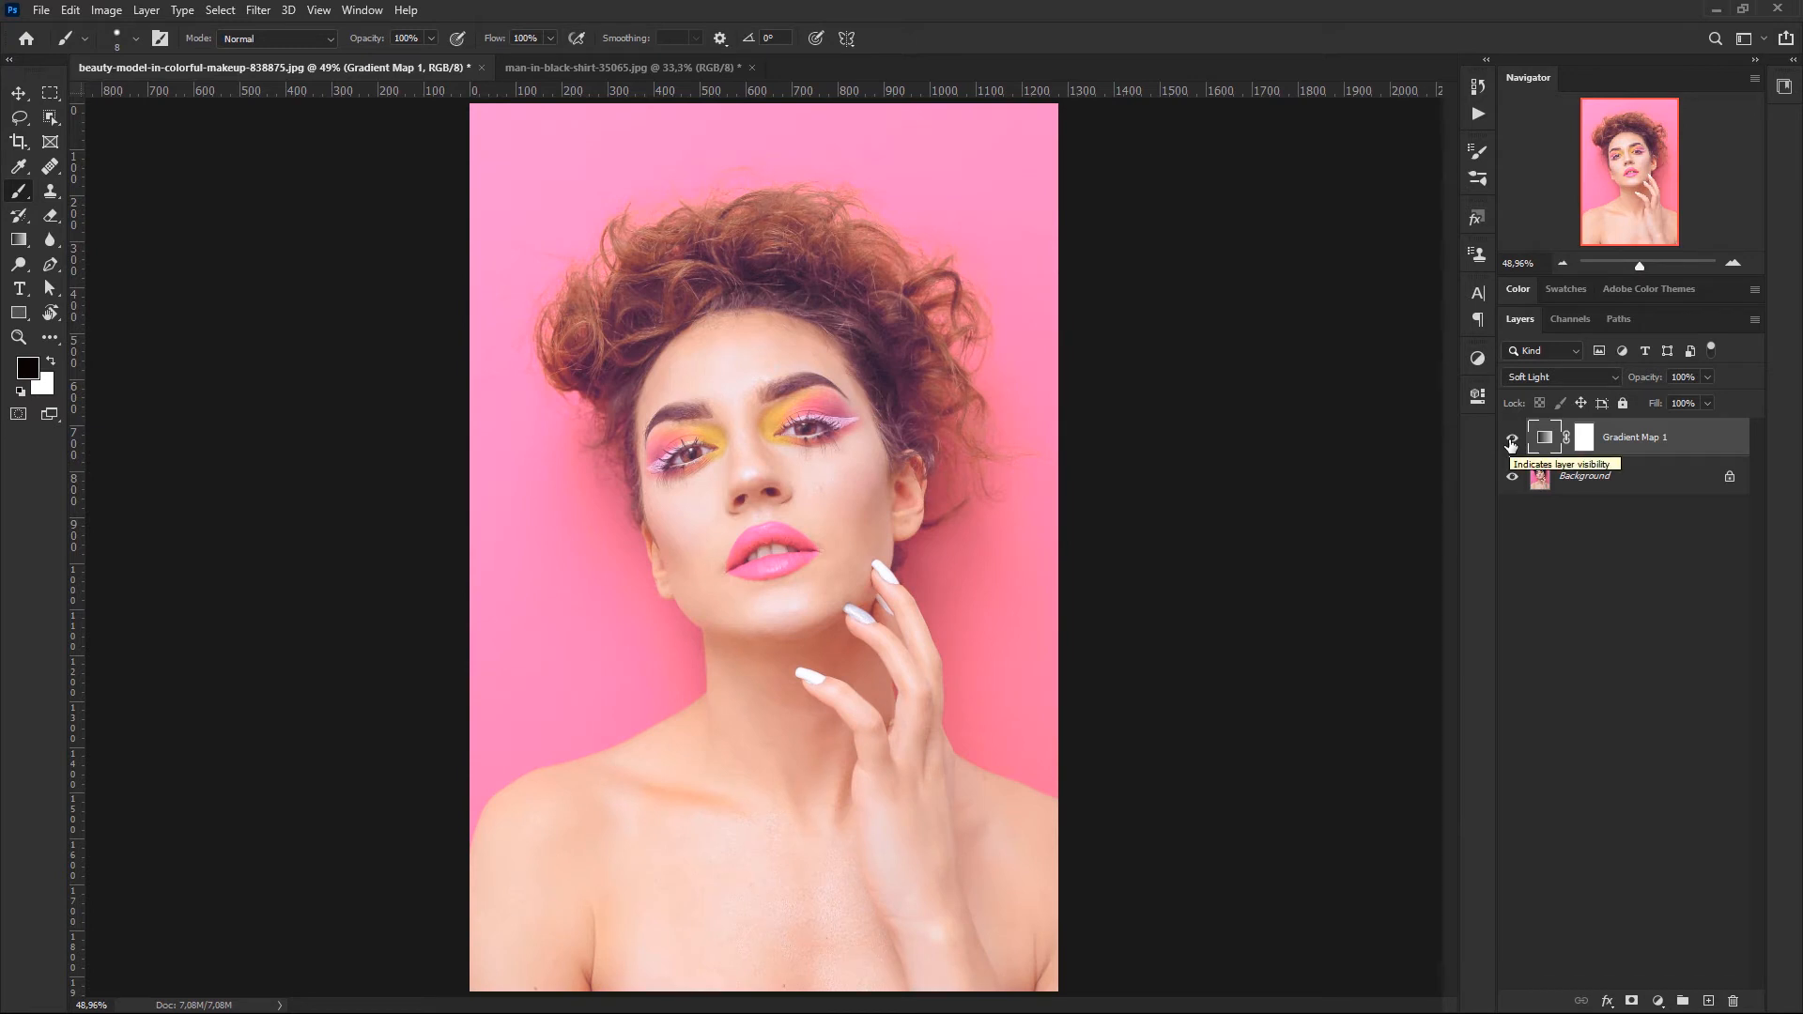
Switch to the man-in-black-shirt photo and add a Gradient Map adjustment layer above its Background
left_click(618, 68)
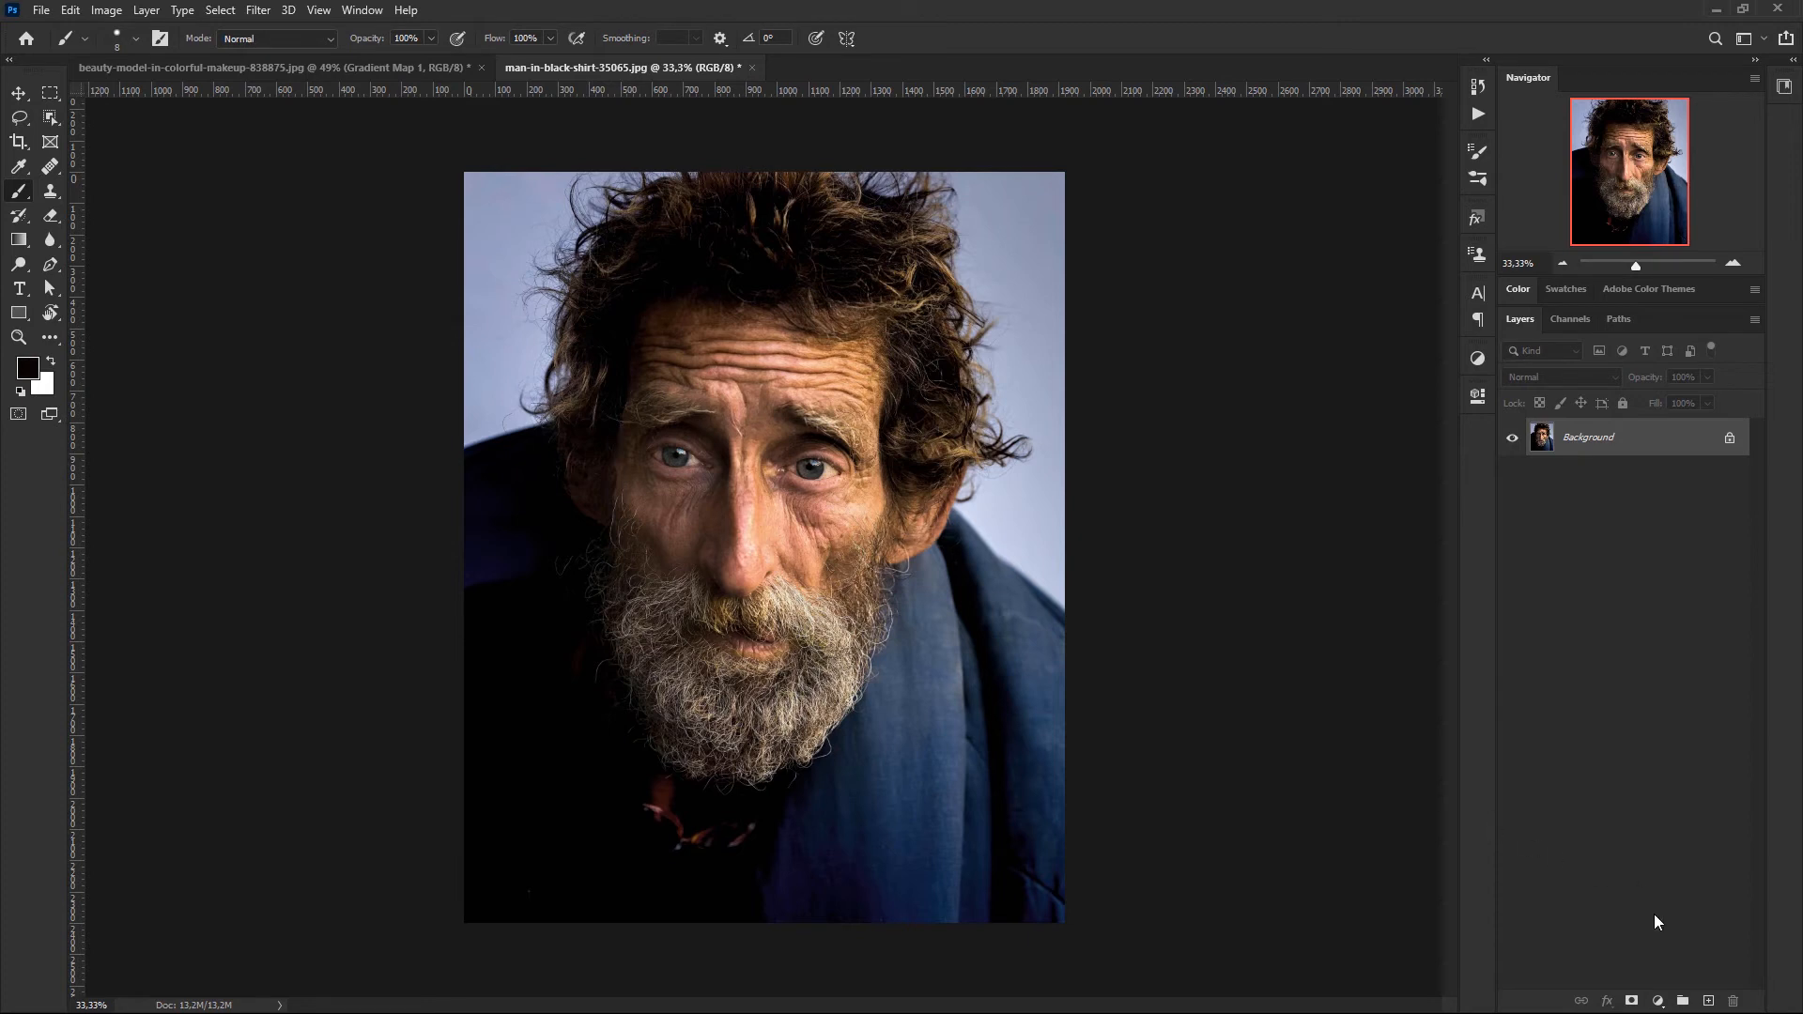
left_click(1659, 1002)
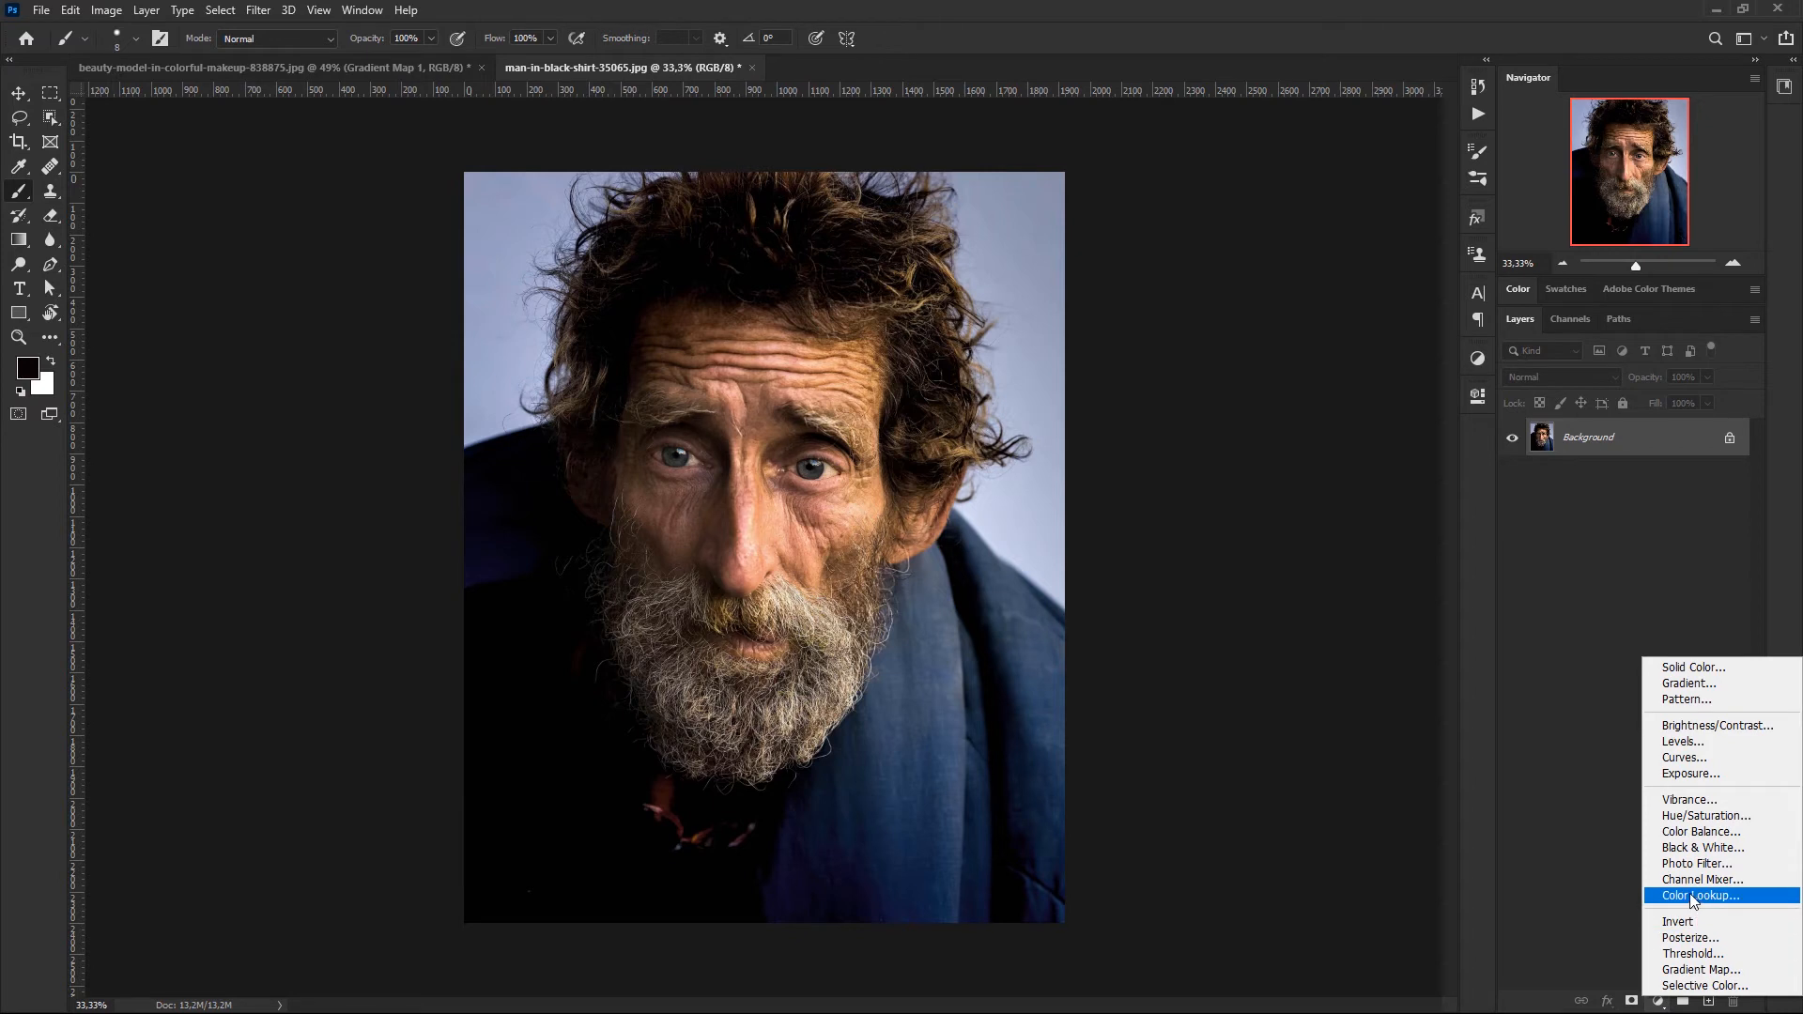
left_click(1696, 970)
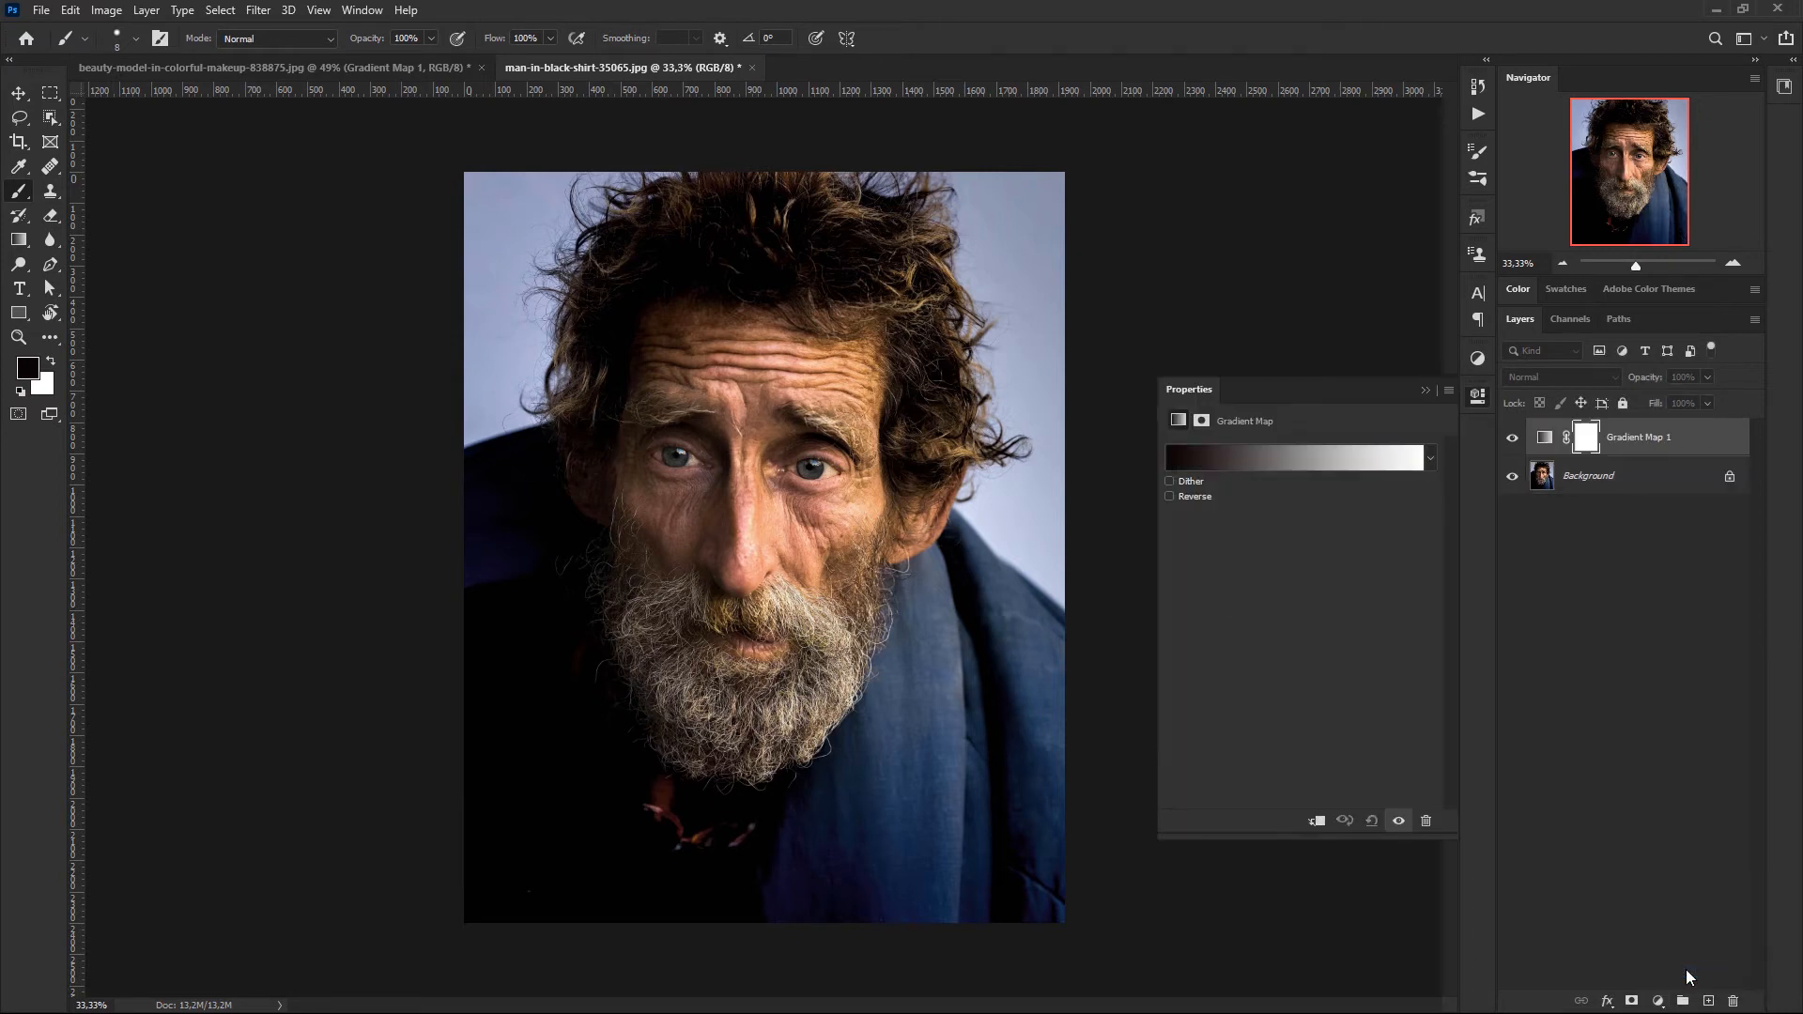
Apply the Black, White preset from Basics, set its dark color stop to pure black 000000, and accept the gradient
left_click(1293, 462)
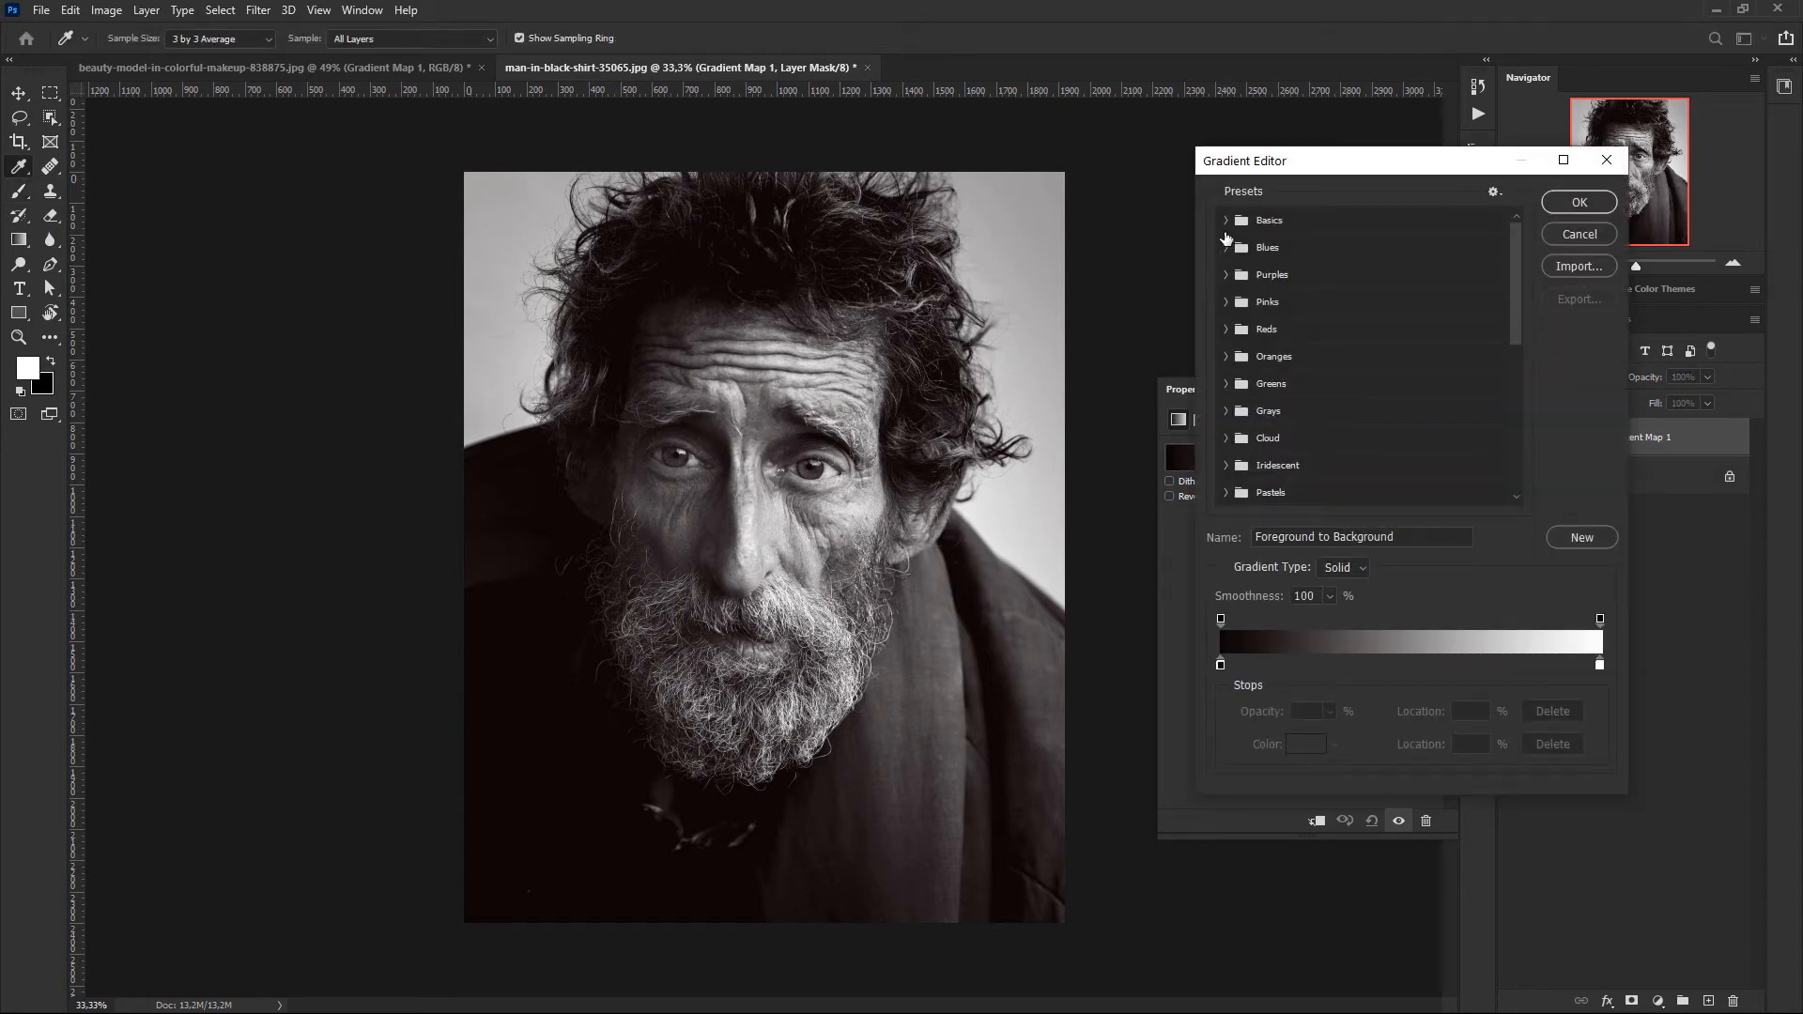
left_click(1227, 222)
left_click(1312, 248)
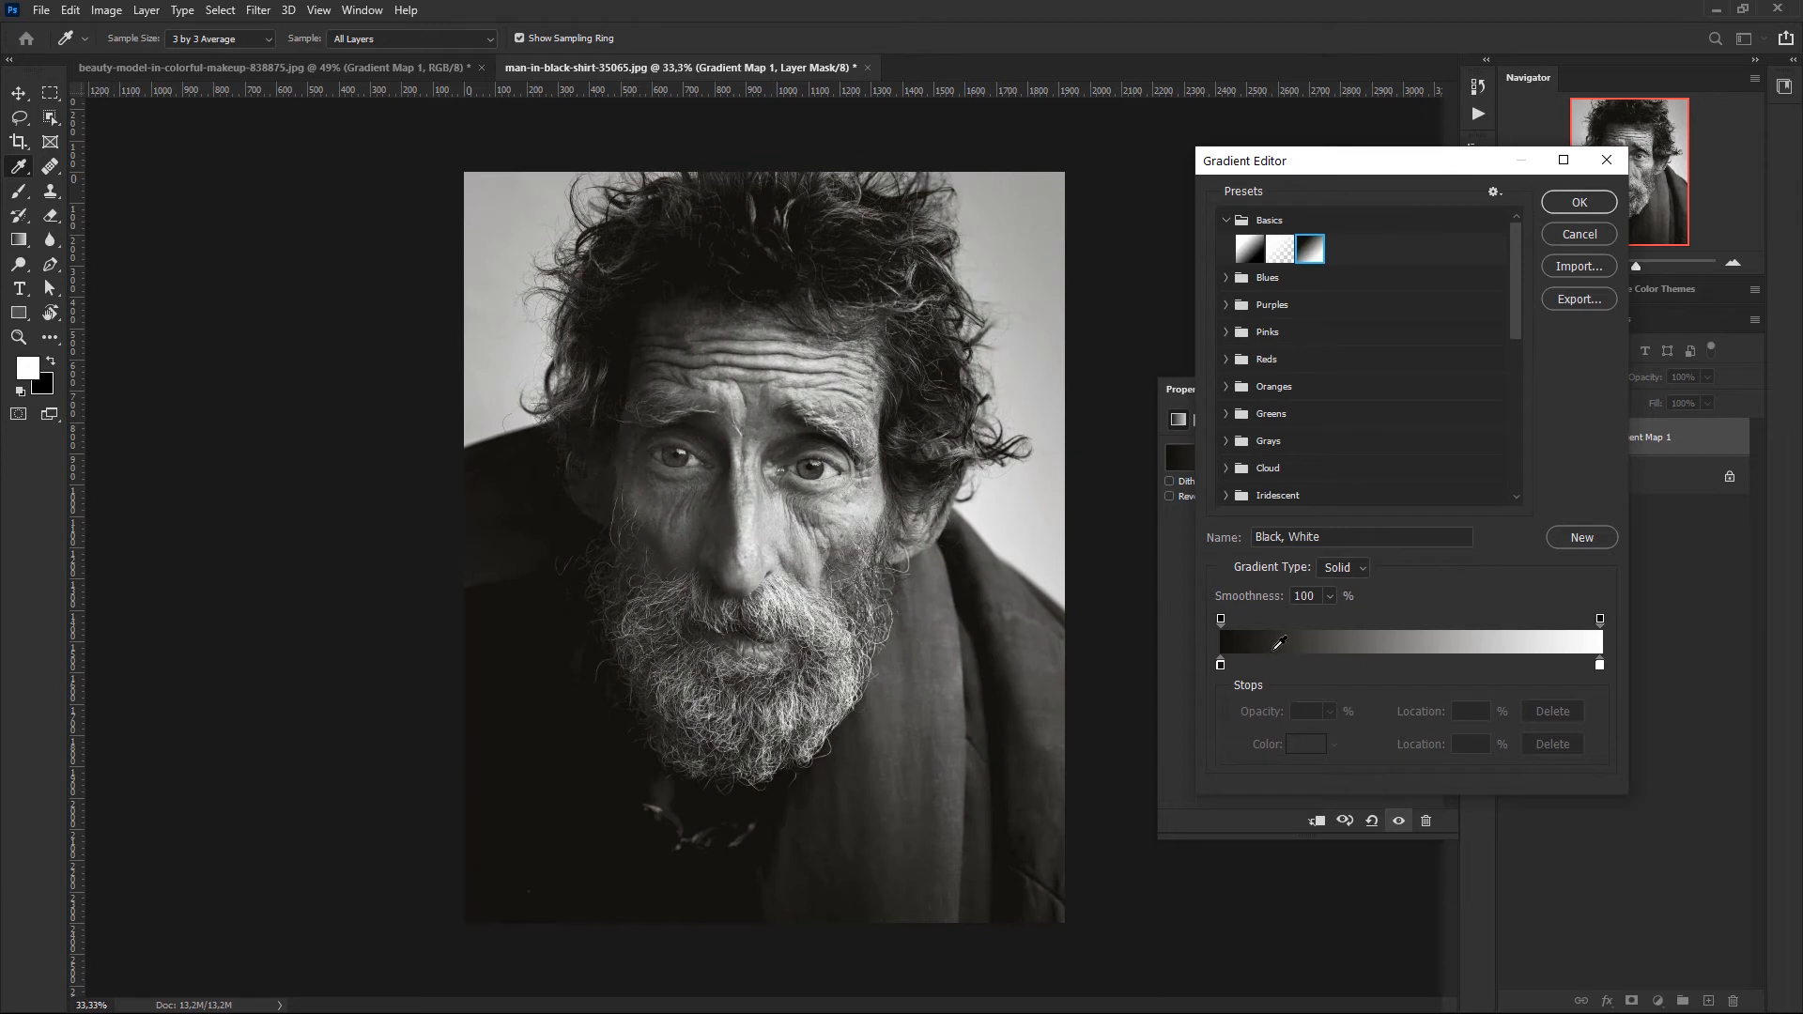
double_click(1221, 666)
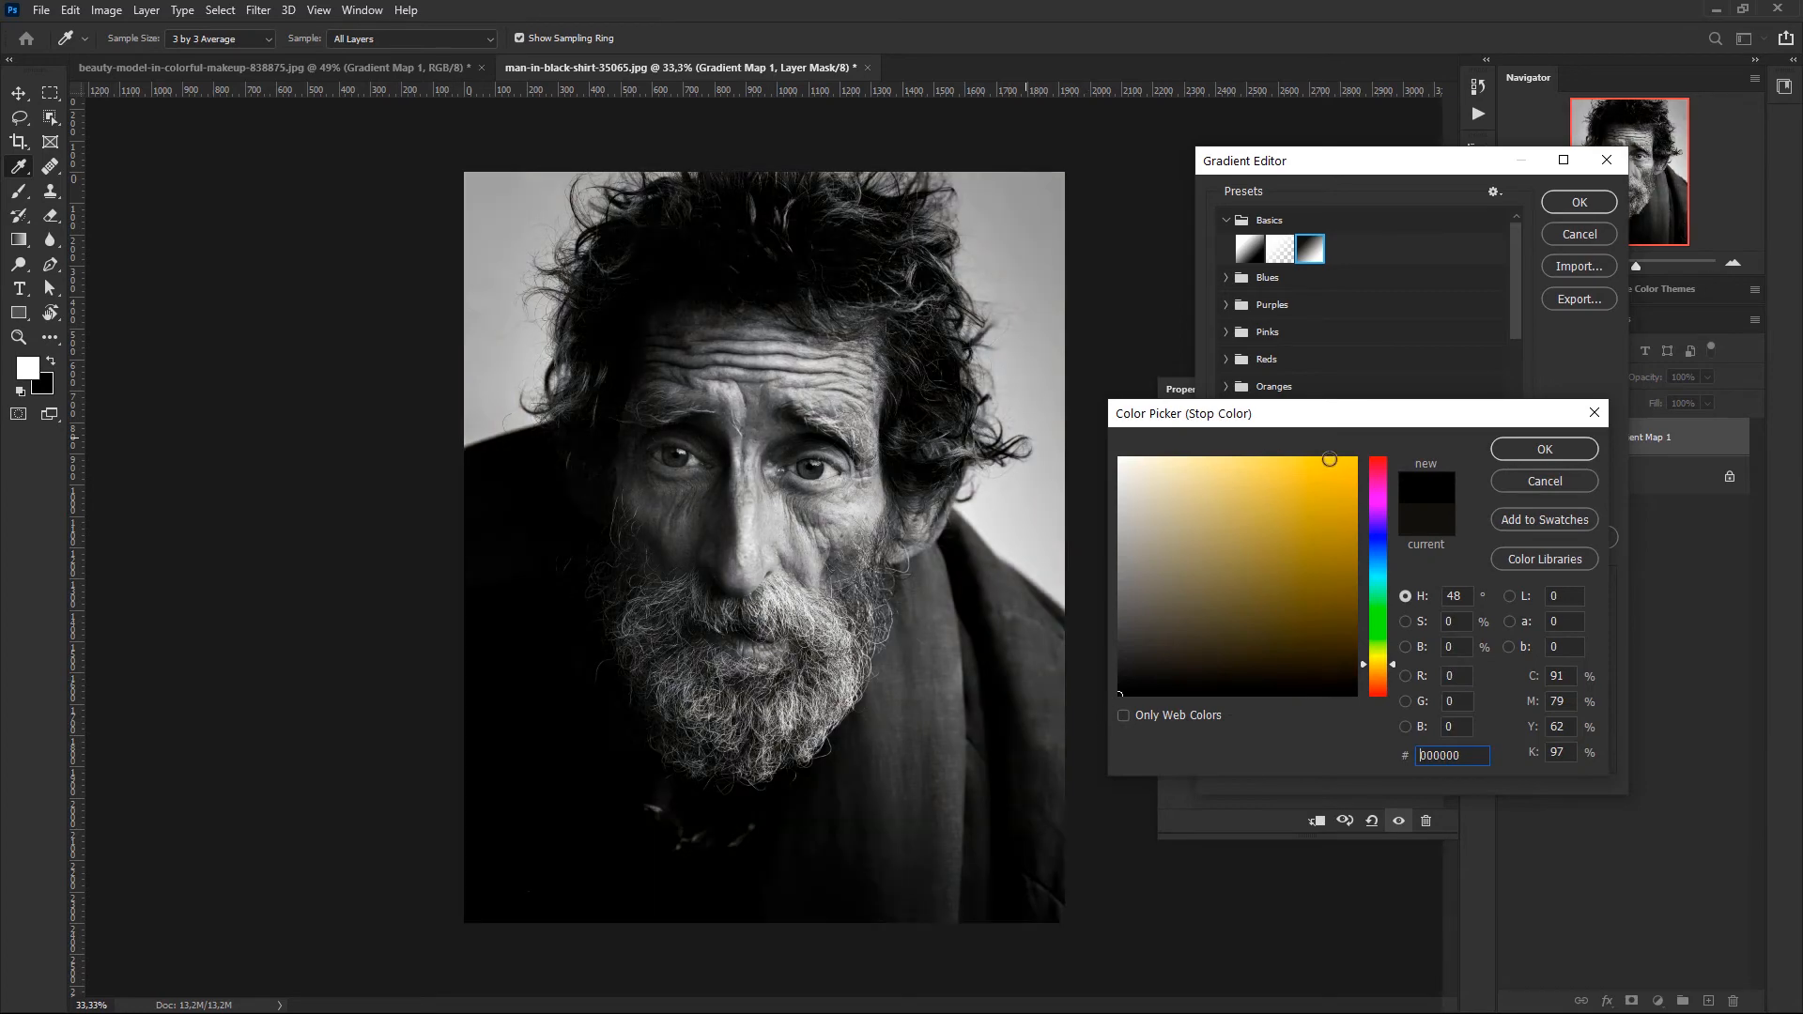
left_click(1545, 451)
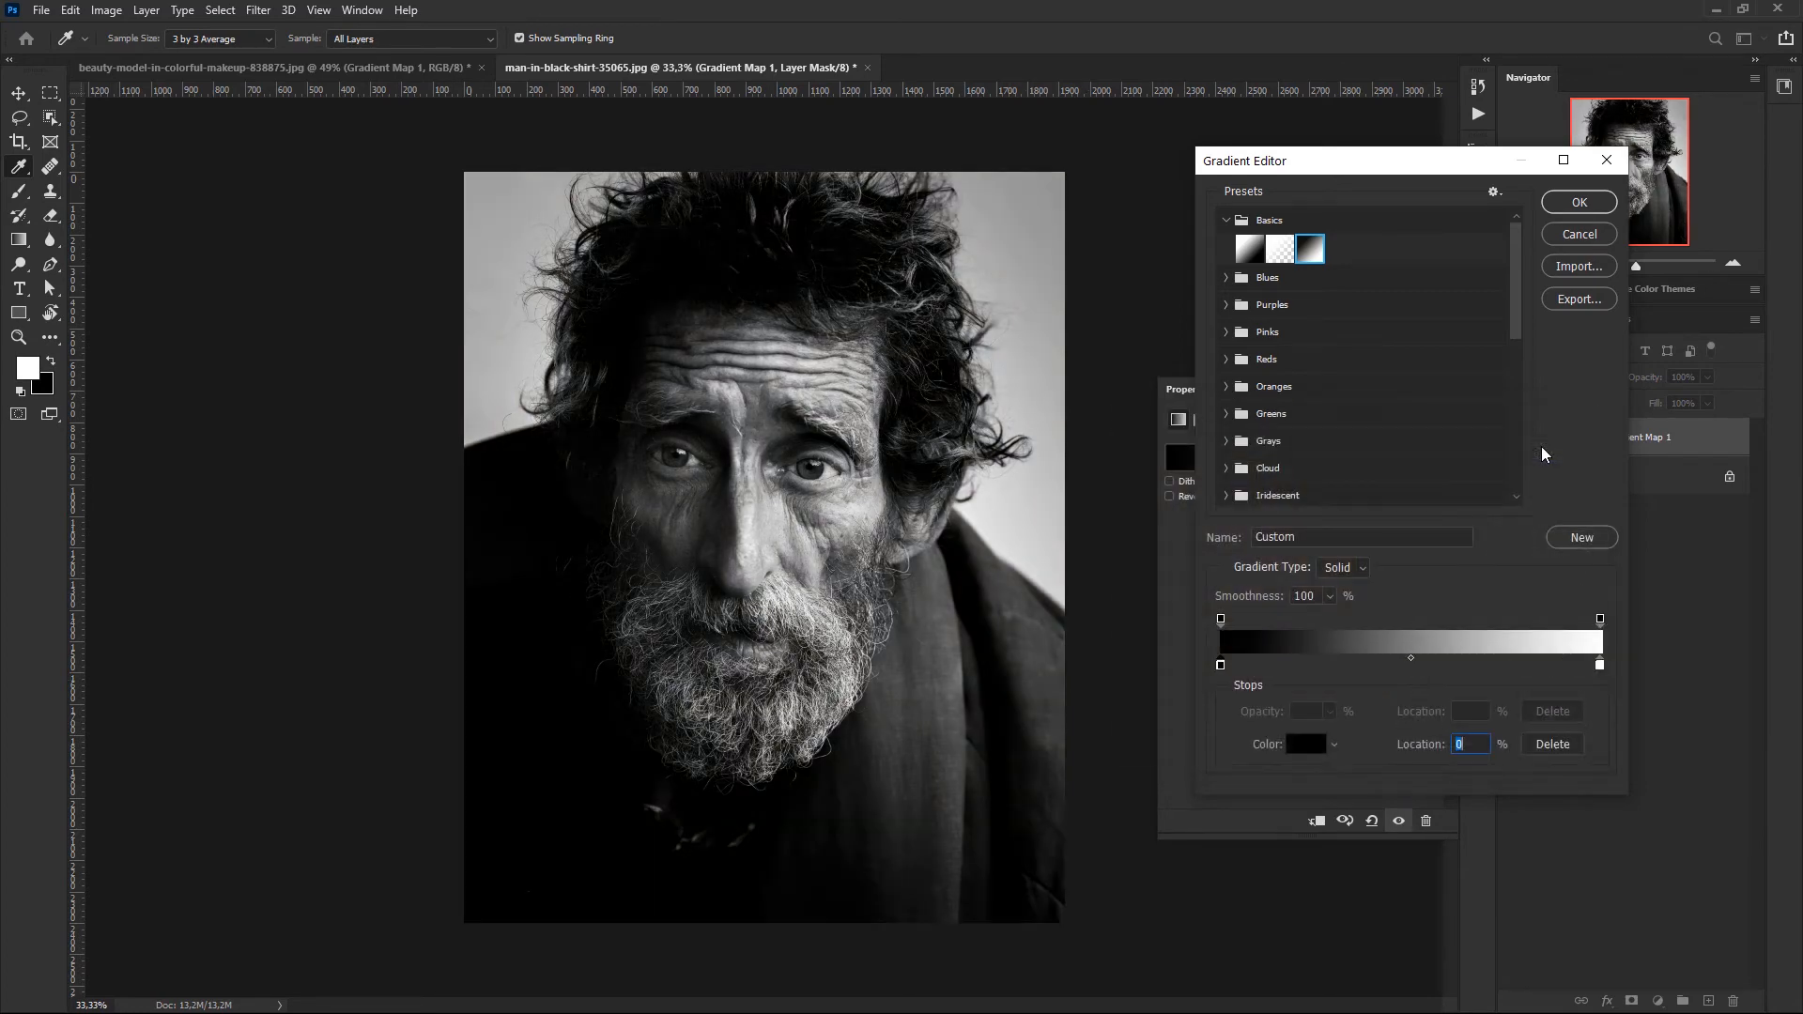
left_click(1581, 203)
key("b")
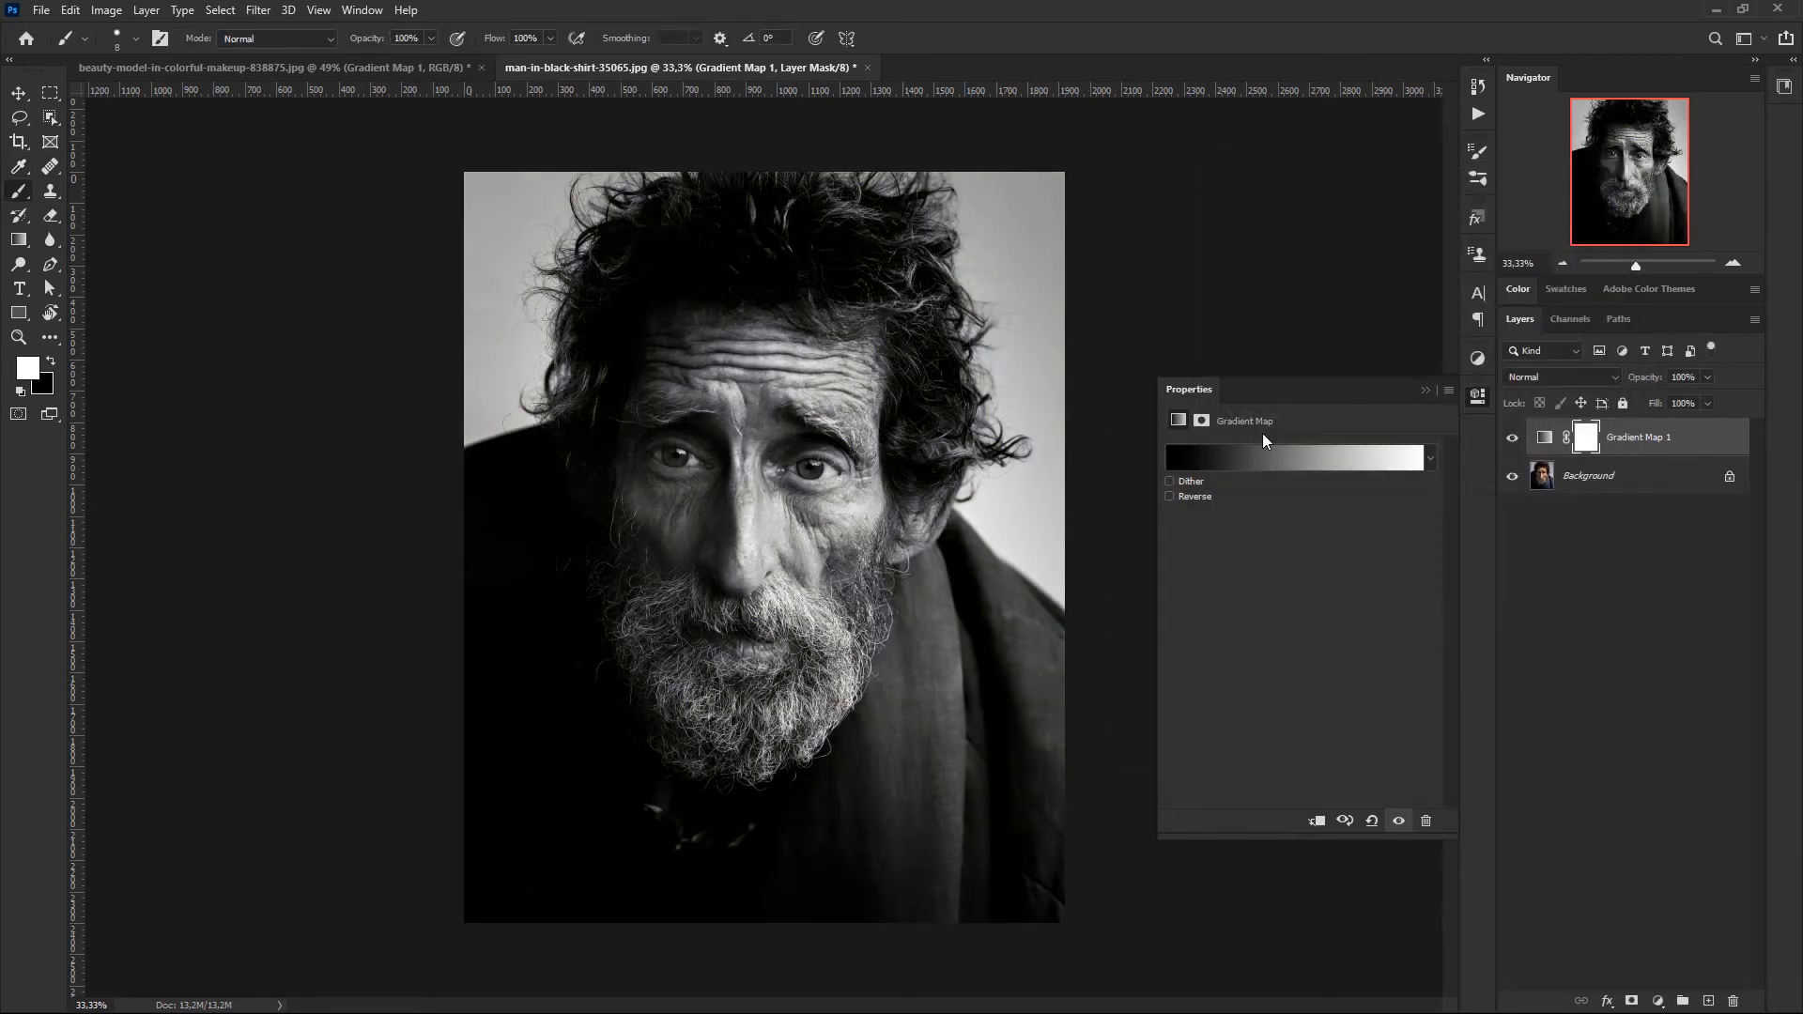
Toggle the Gradient Map 1 layer's visibility to compare the black-and-white conversion with the color photo
left_click(1513, 438)
left_click(1512, 437)
left_click(1512, 437)
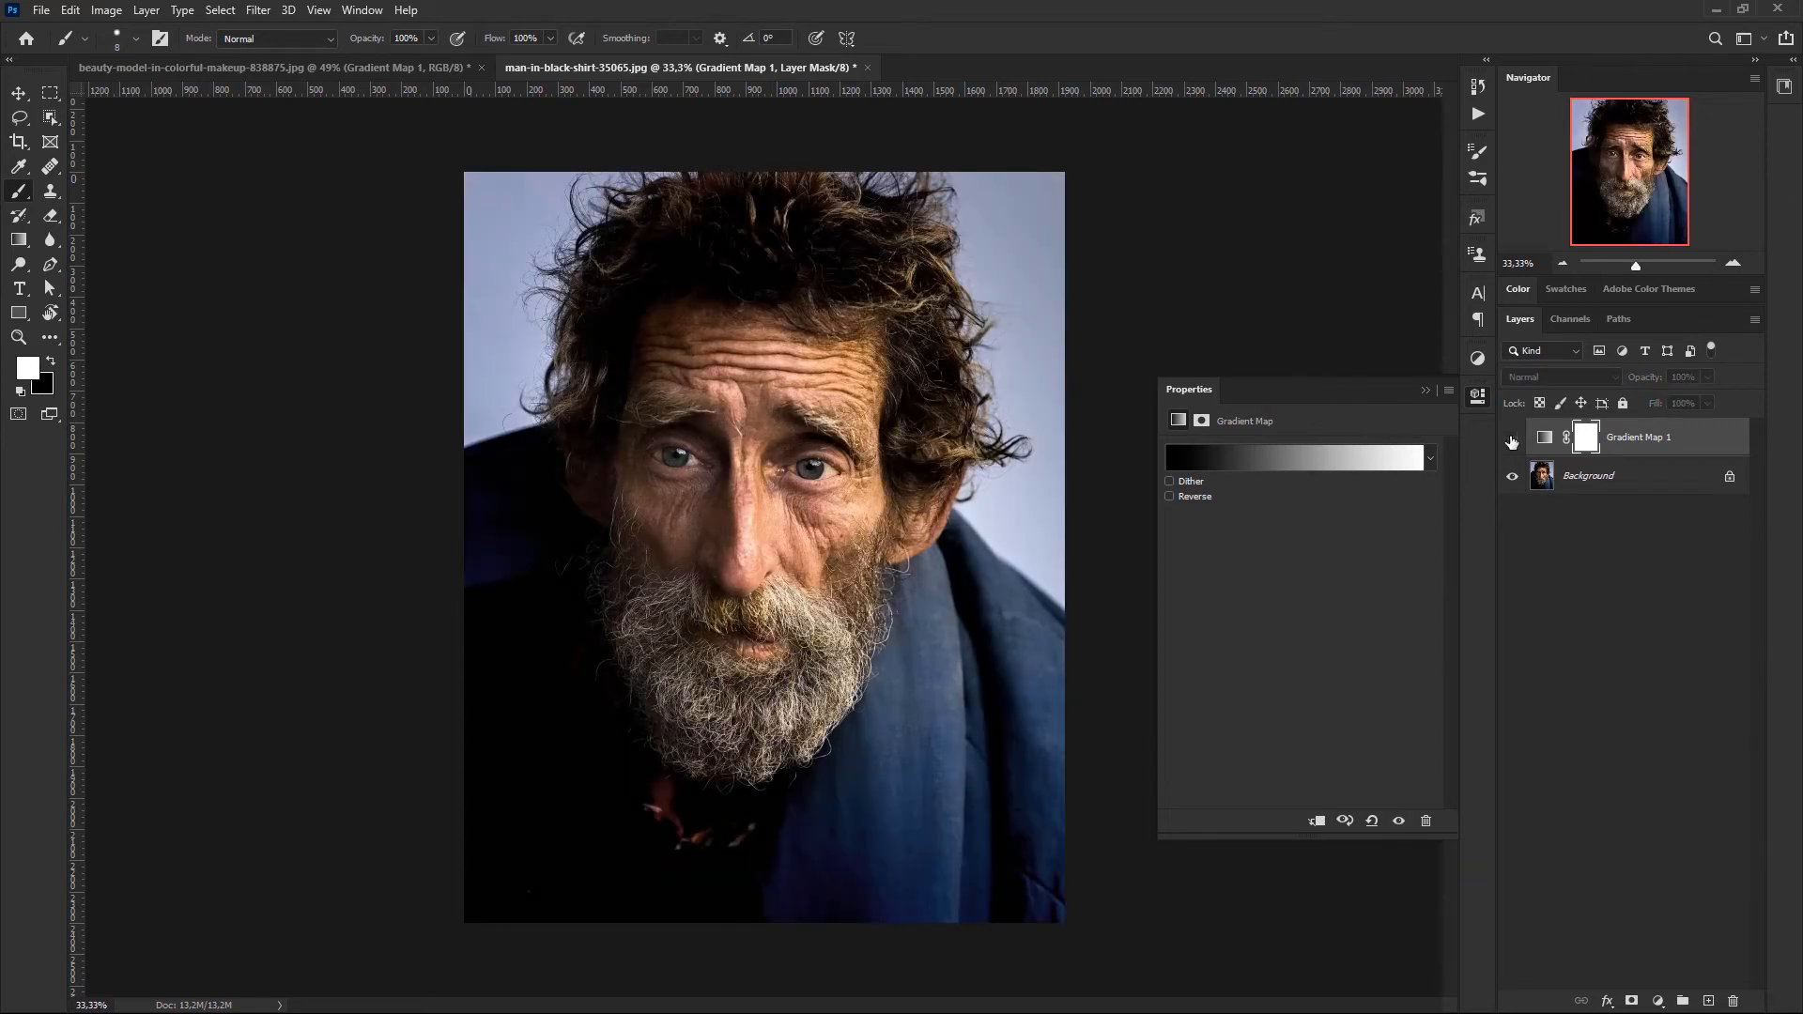
left_click(1512, 438)
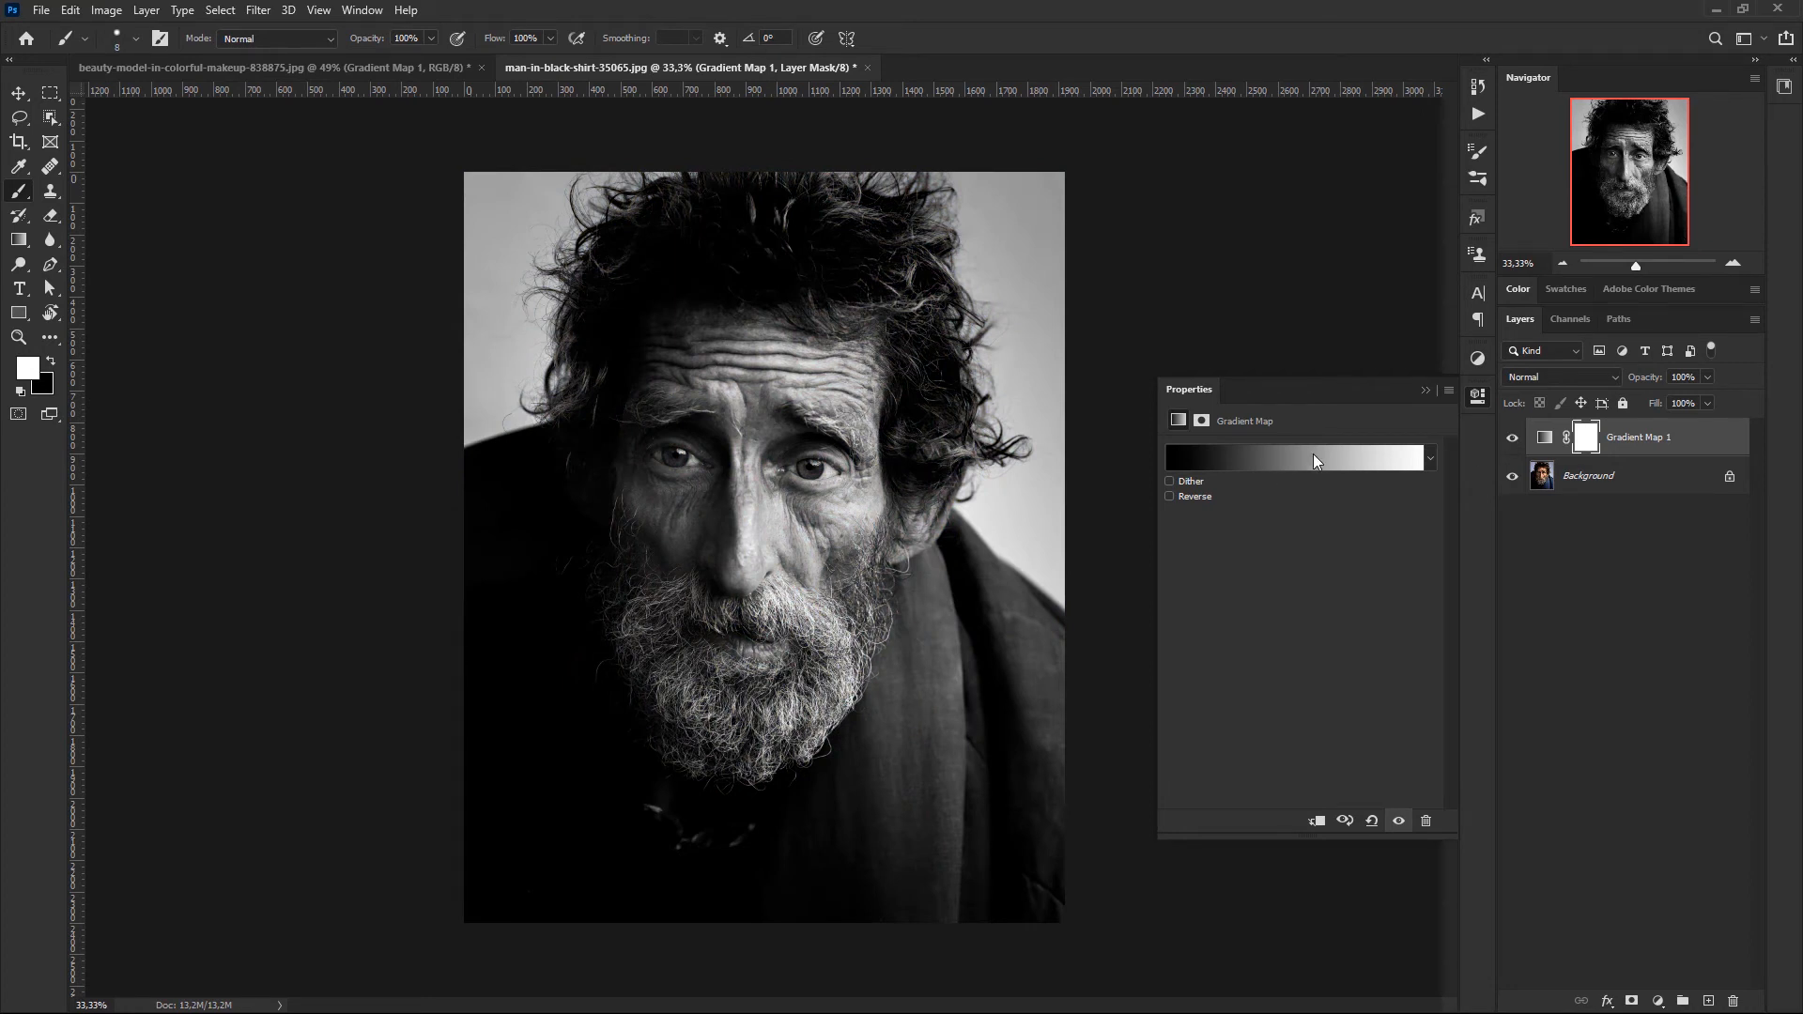
Add a color stop near the middle of the black-to-white gradient and set its color to gray 9d9d9d
left_click(1278, 472)
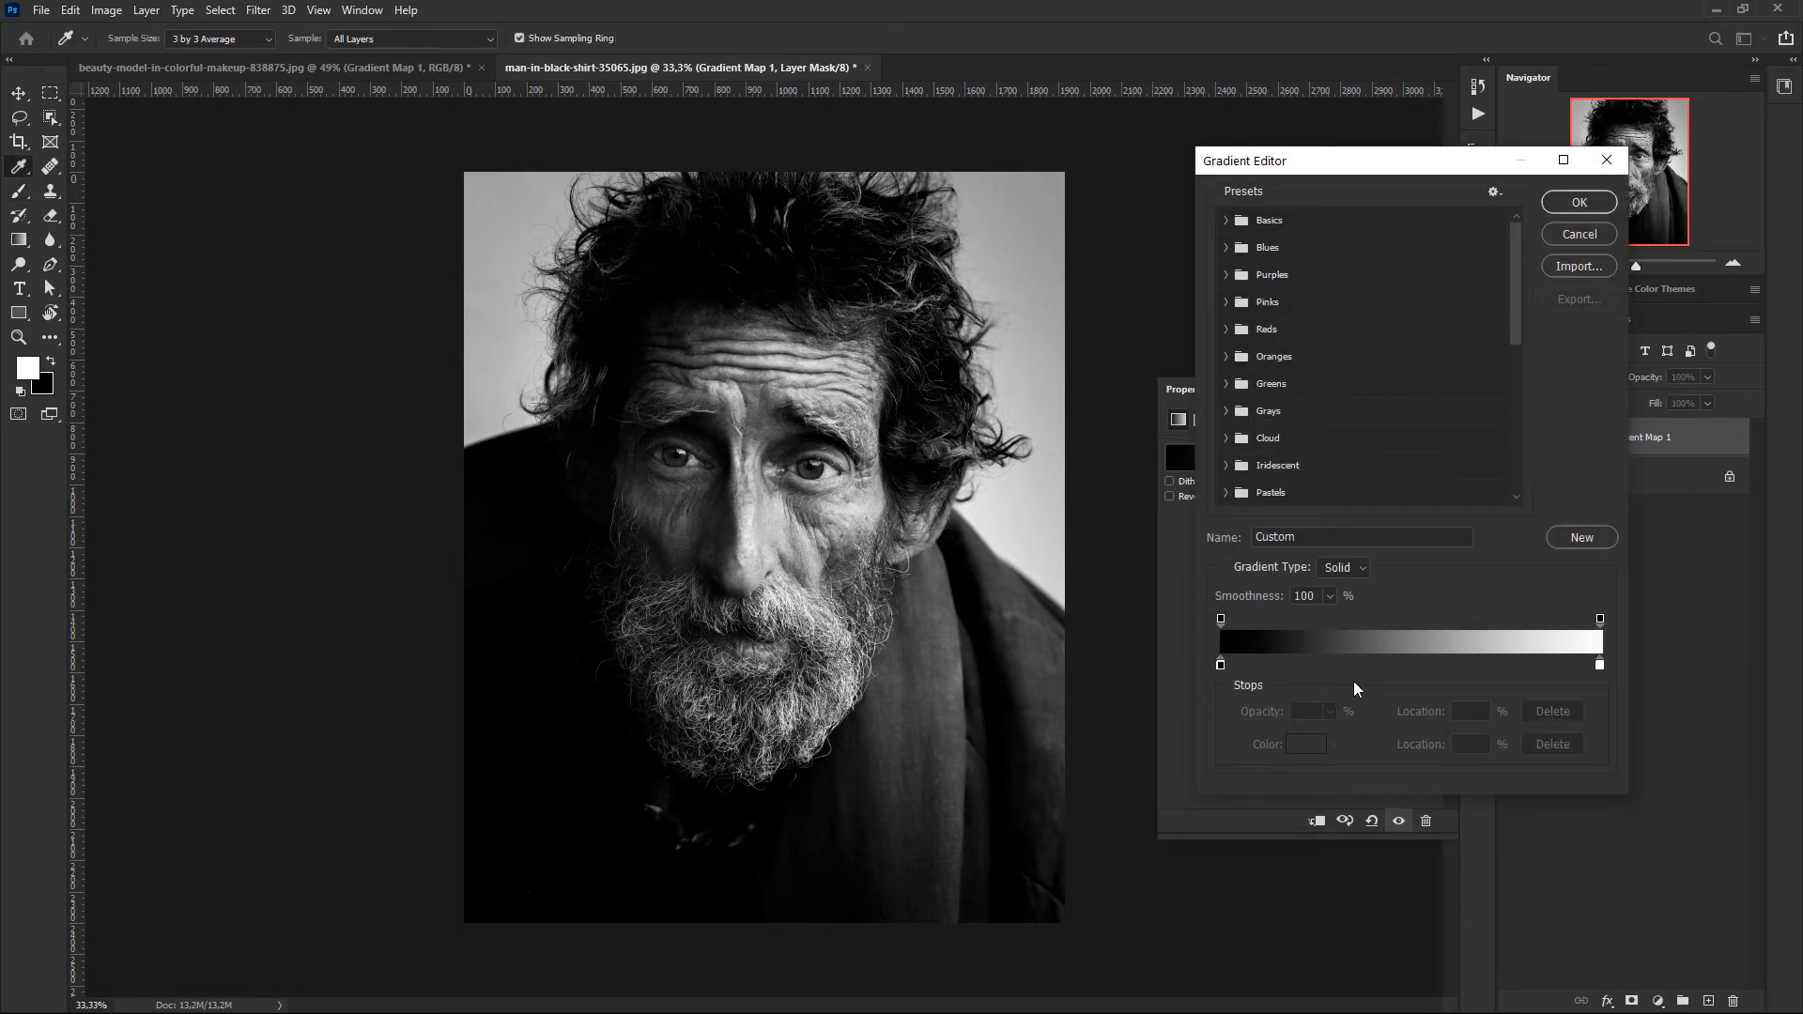
left_click(1415, 668)
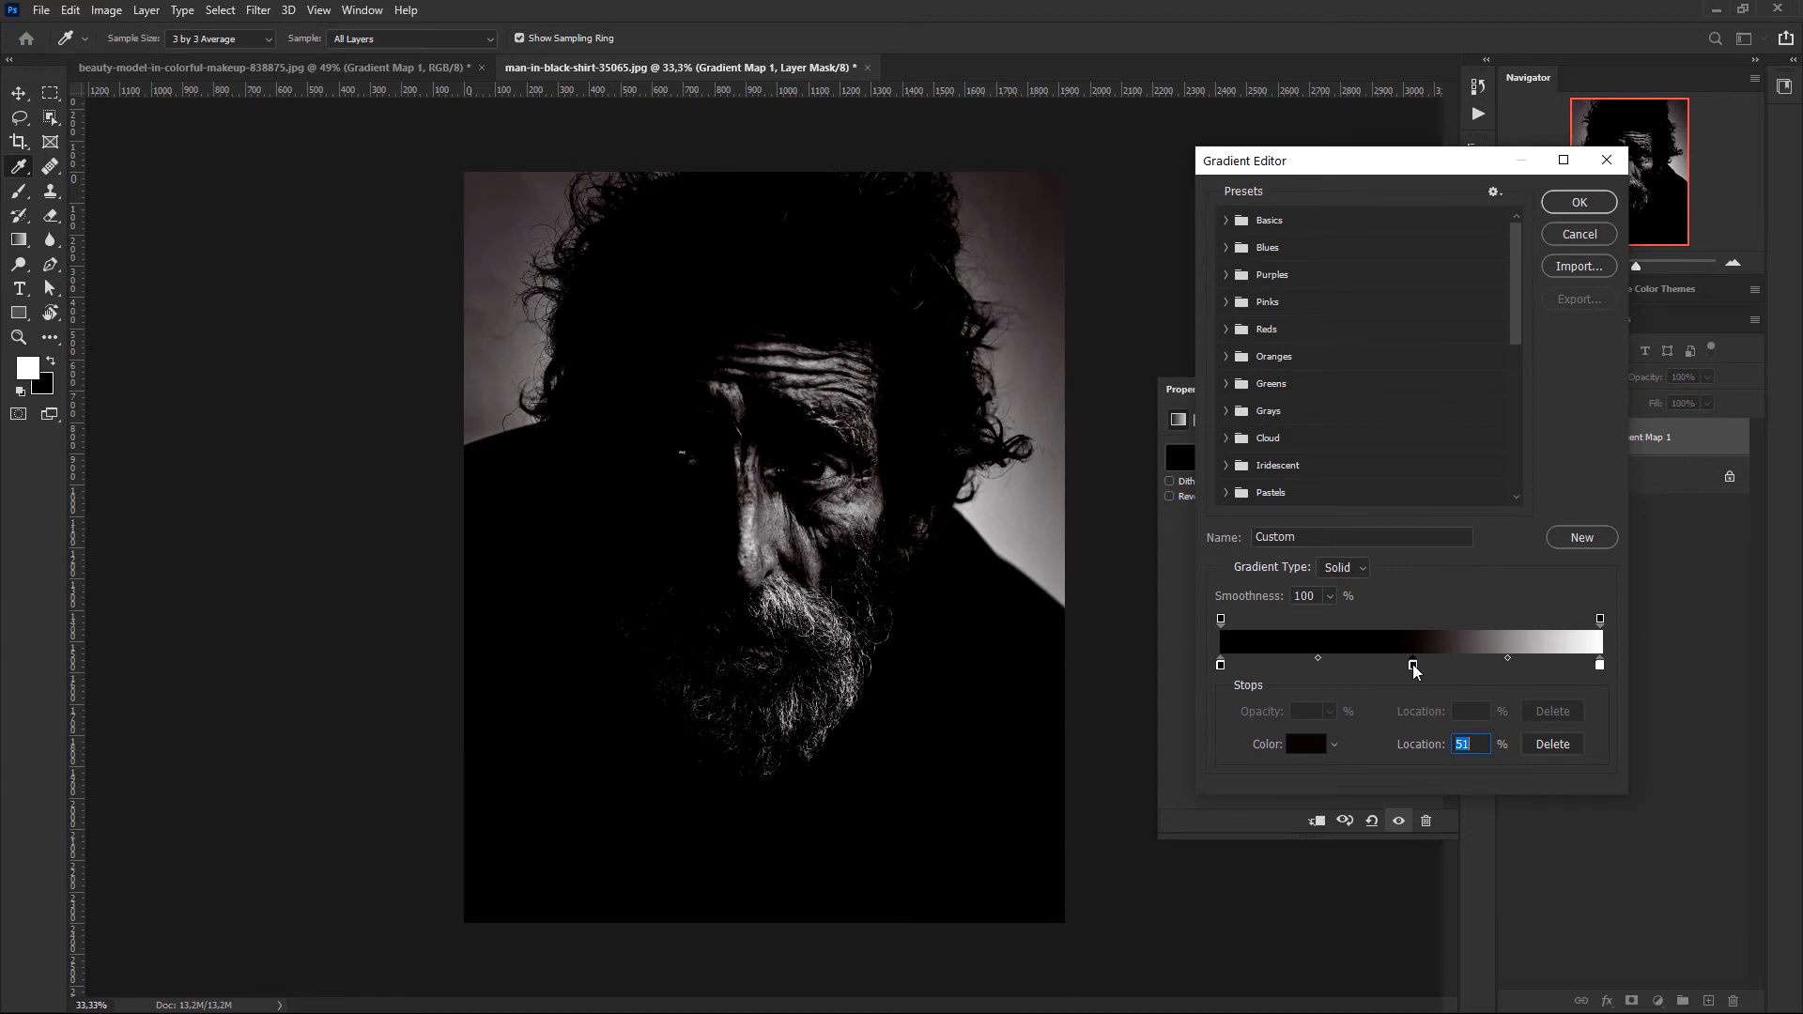
double_click(1416, 668)
left_click(1120, 603)
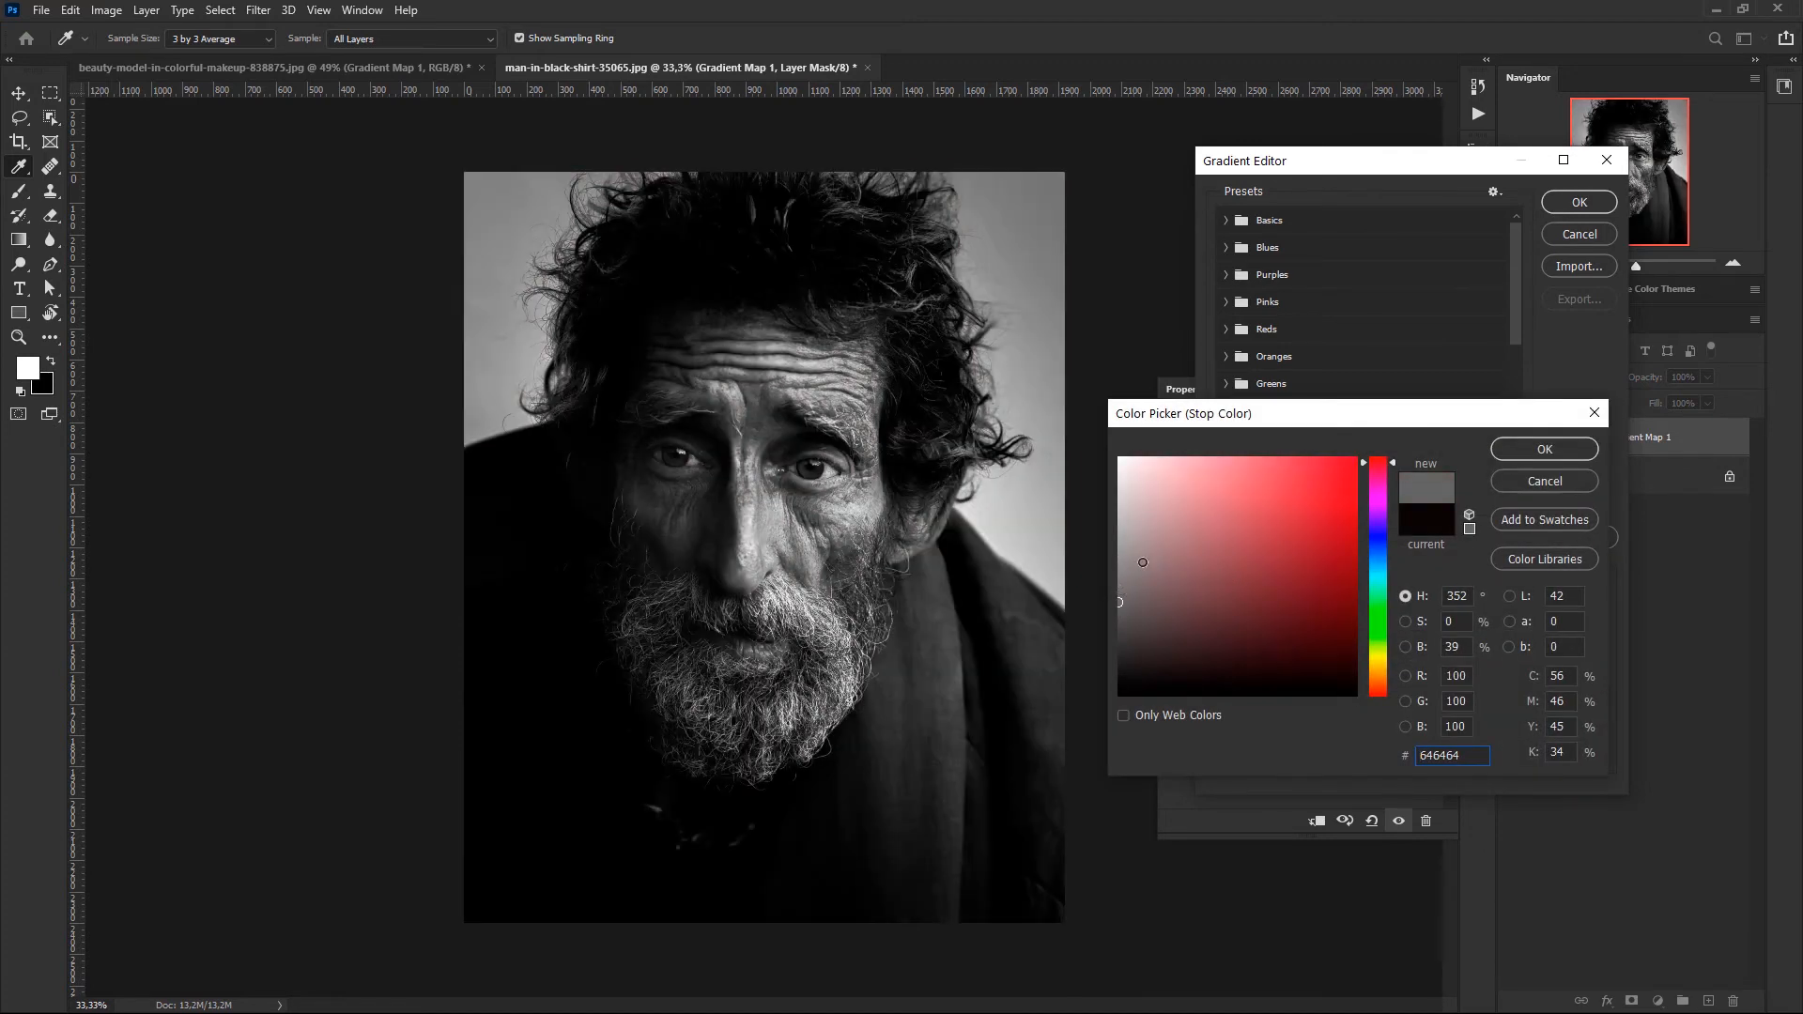
left_click(1120, 548)
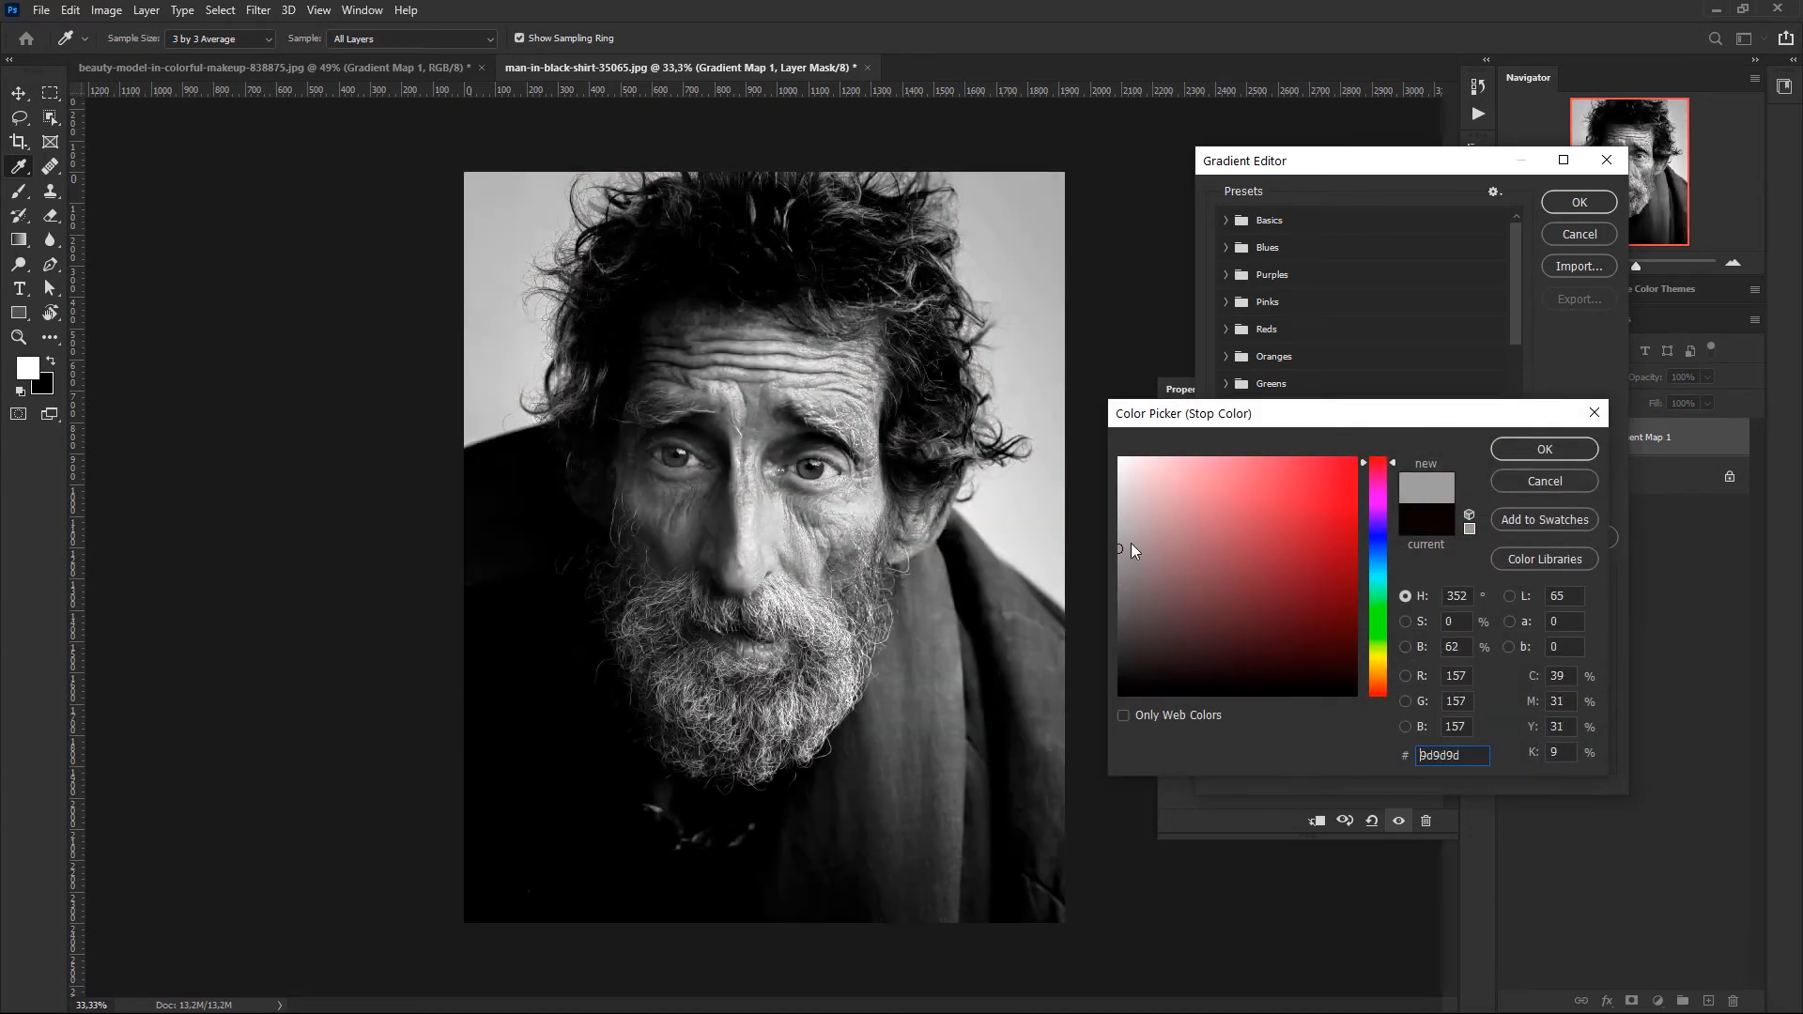
left_click(1564, 450)
Move the gray color stop to 64% and accept the gradient
left_click_drag(1415, 666, 1468, 665)
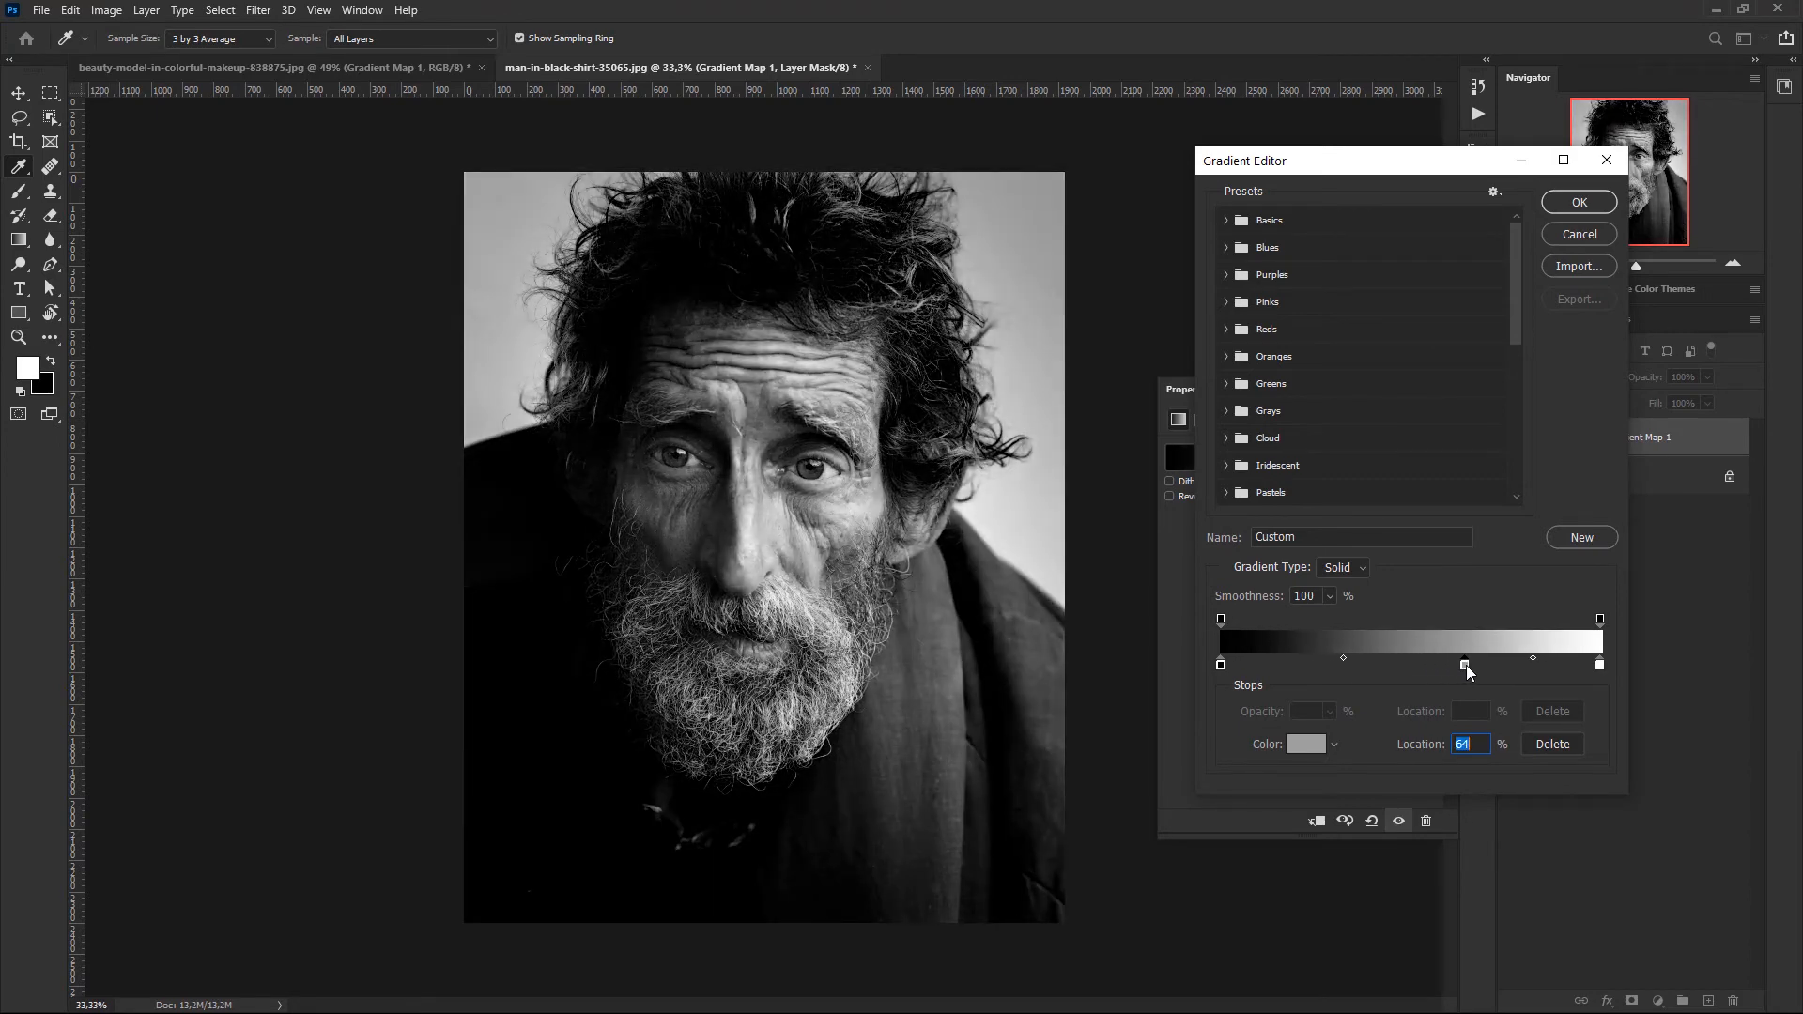
left_click(1577, 203)
key("b")
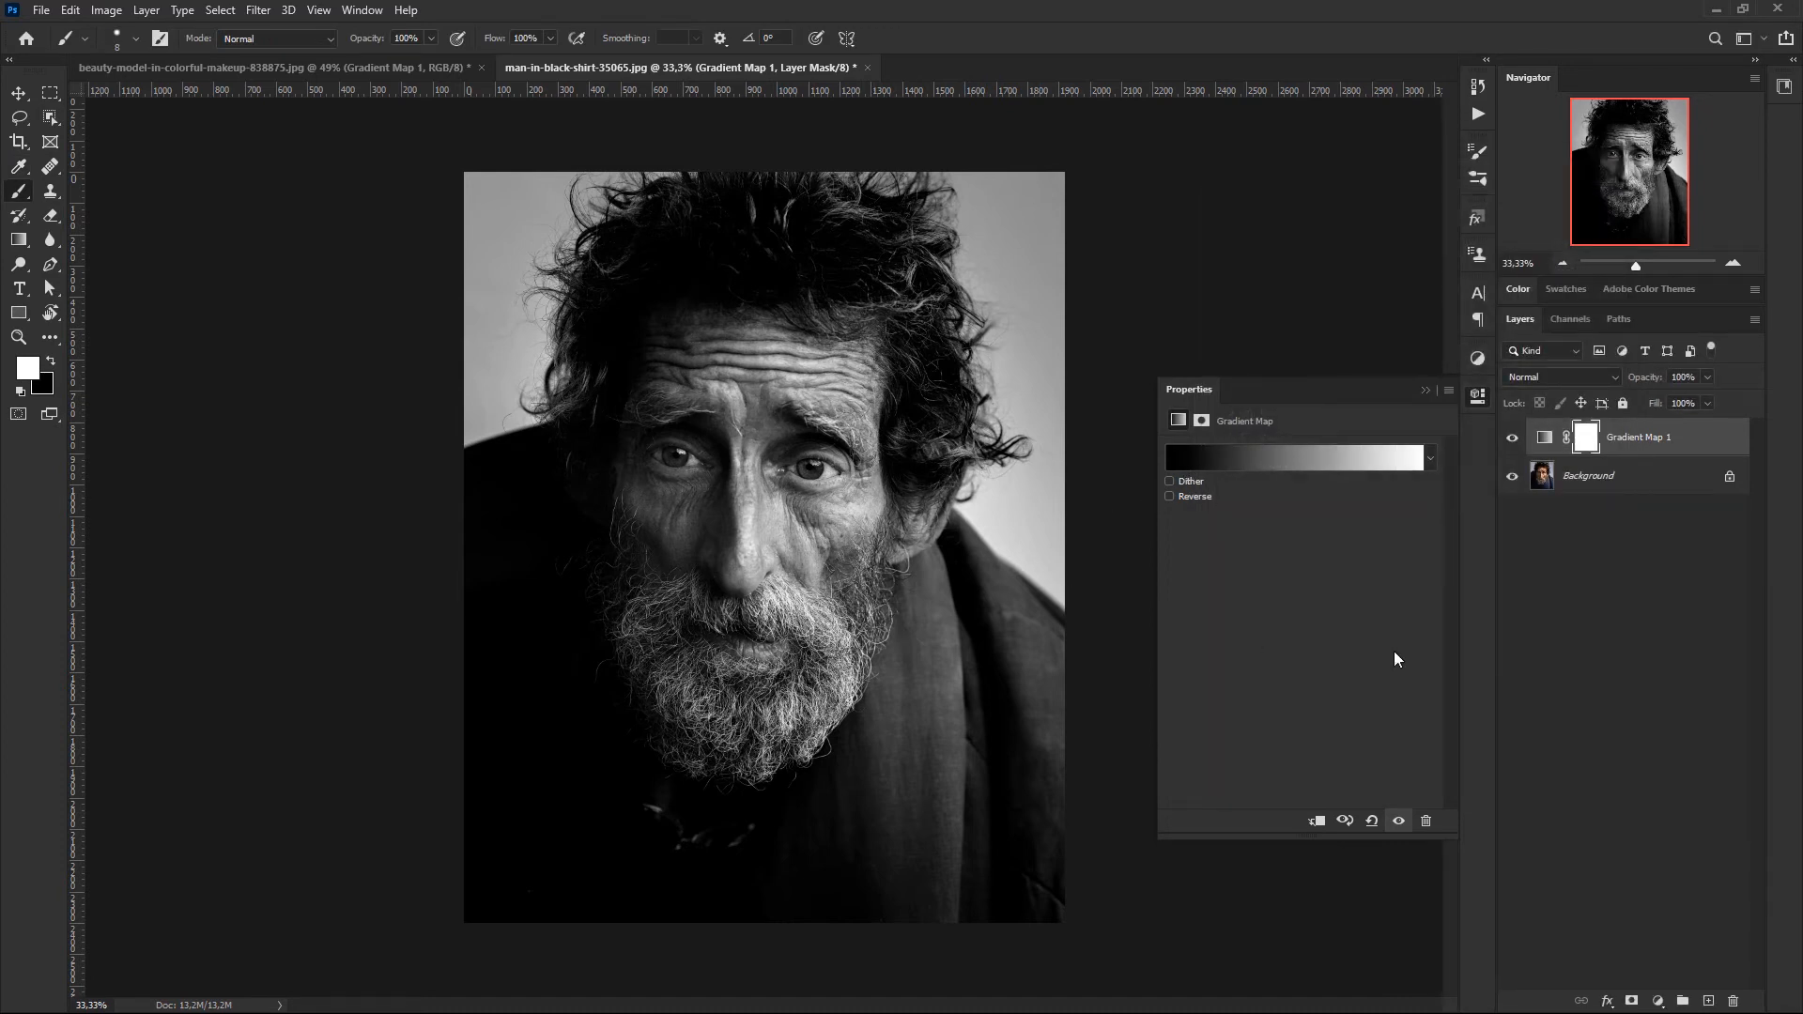
left_click(1238, 456)
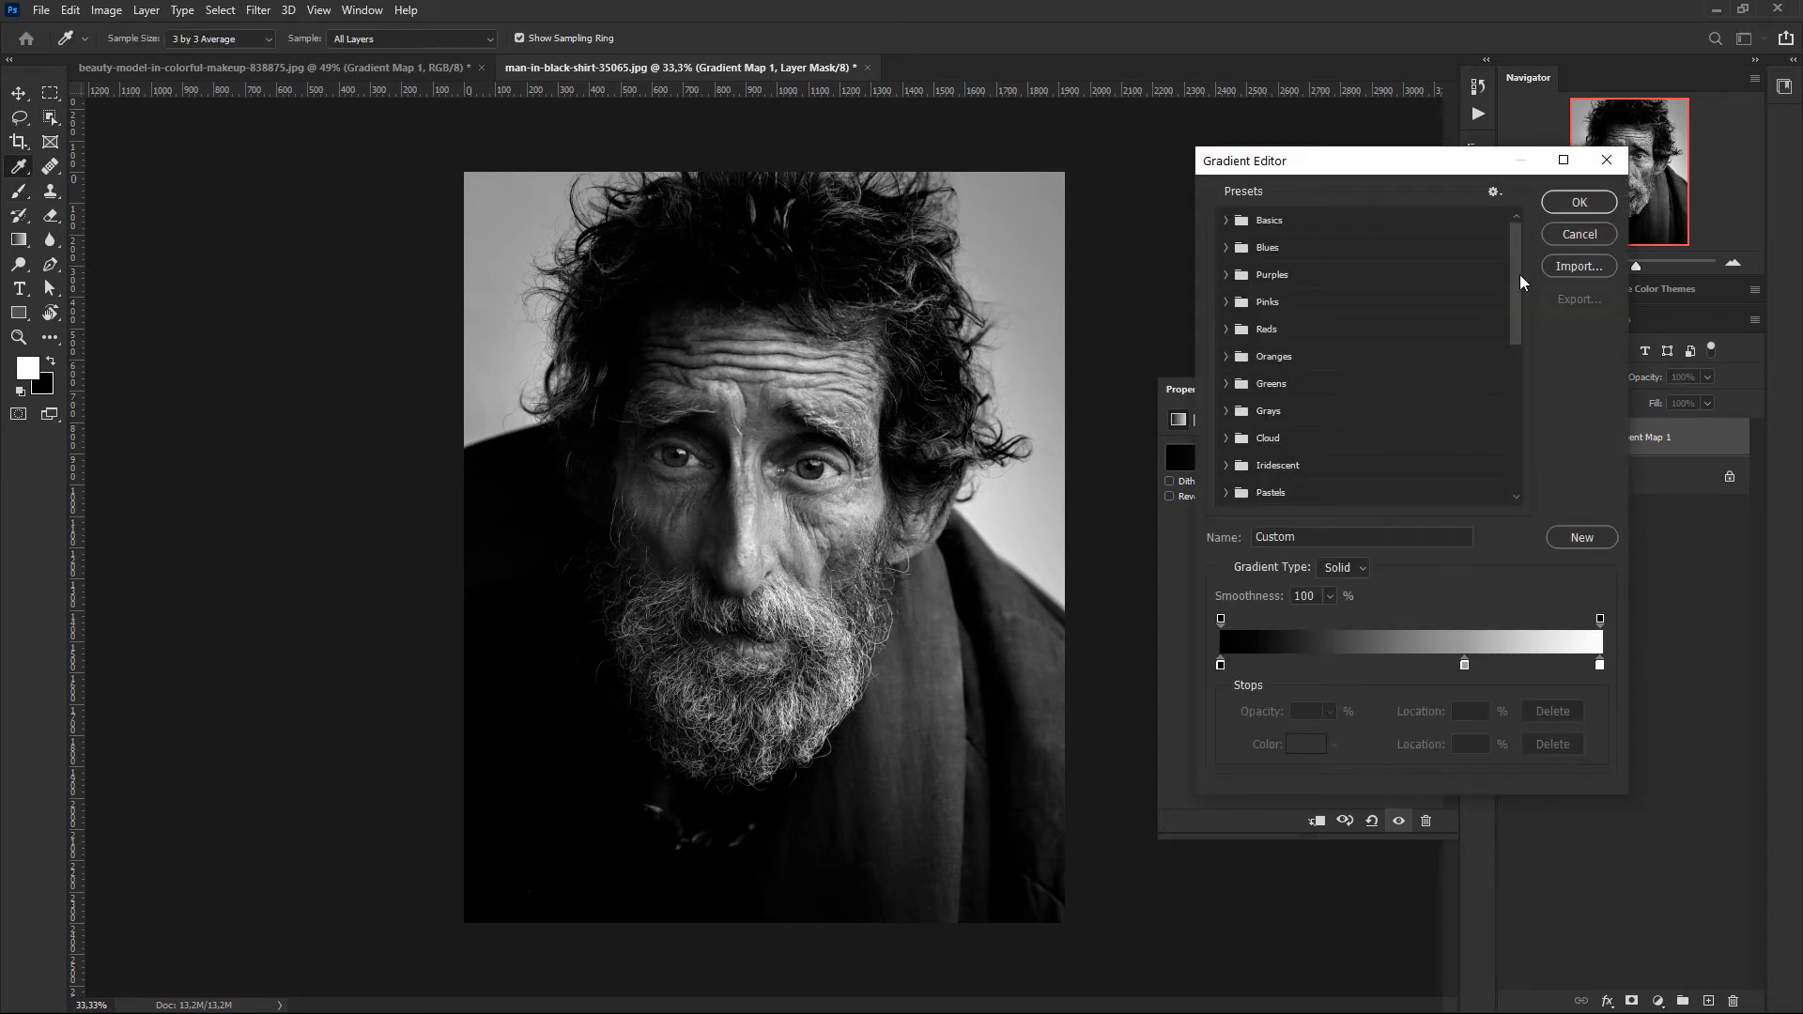
left_click(1578, 235)
Add a Hue/Saturation adjustment layer above Gradient Map 1, enable Colorize, and set the hue to 40
left_click(1659, 1001)
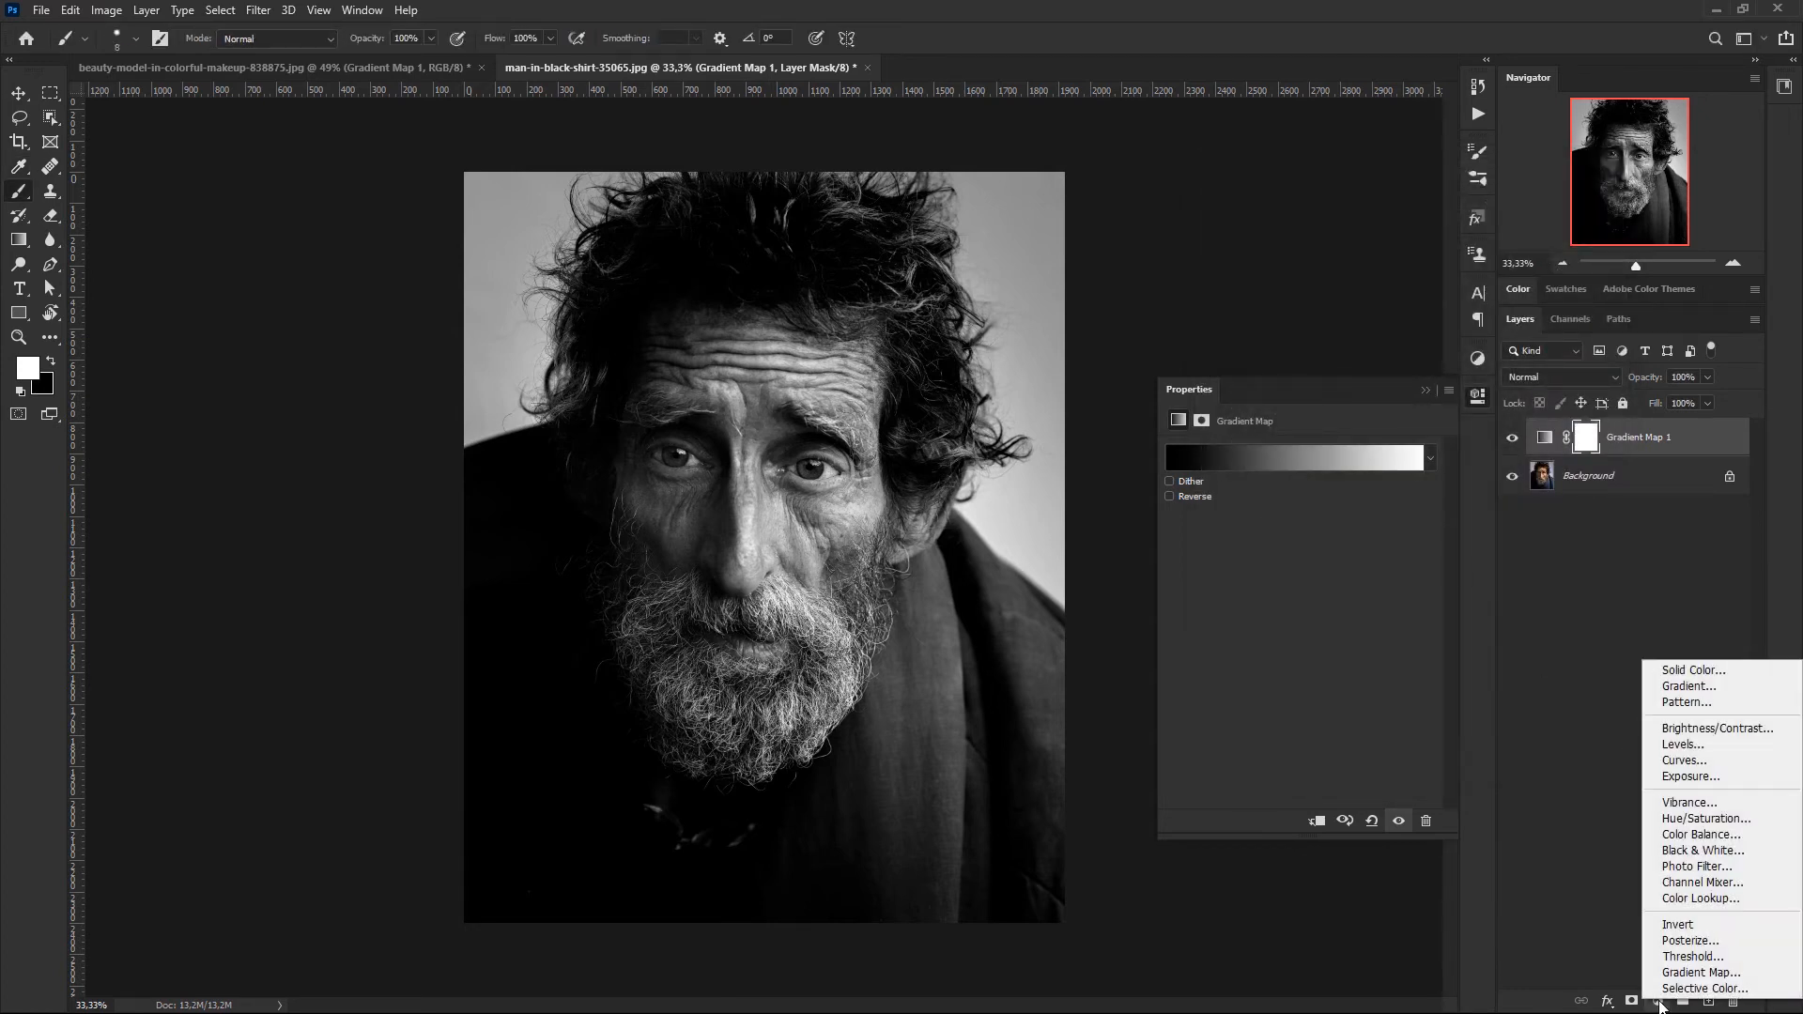
left_click(1697, 820)
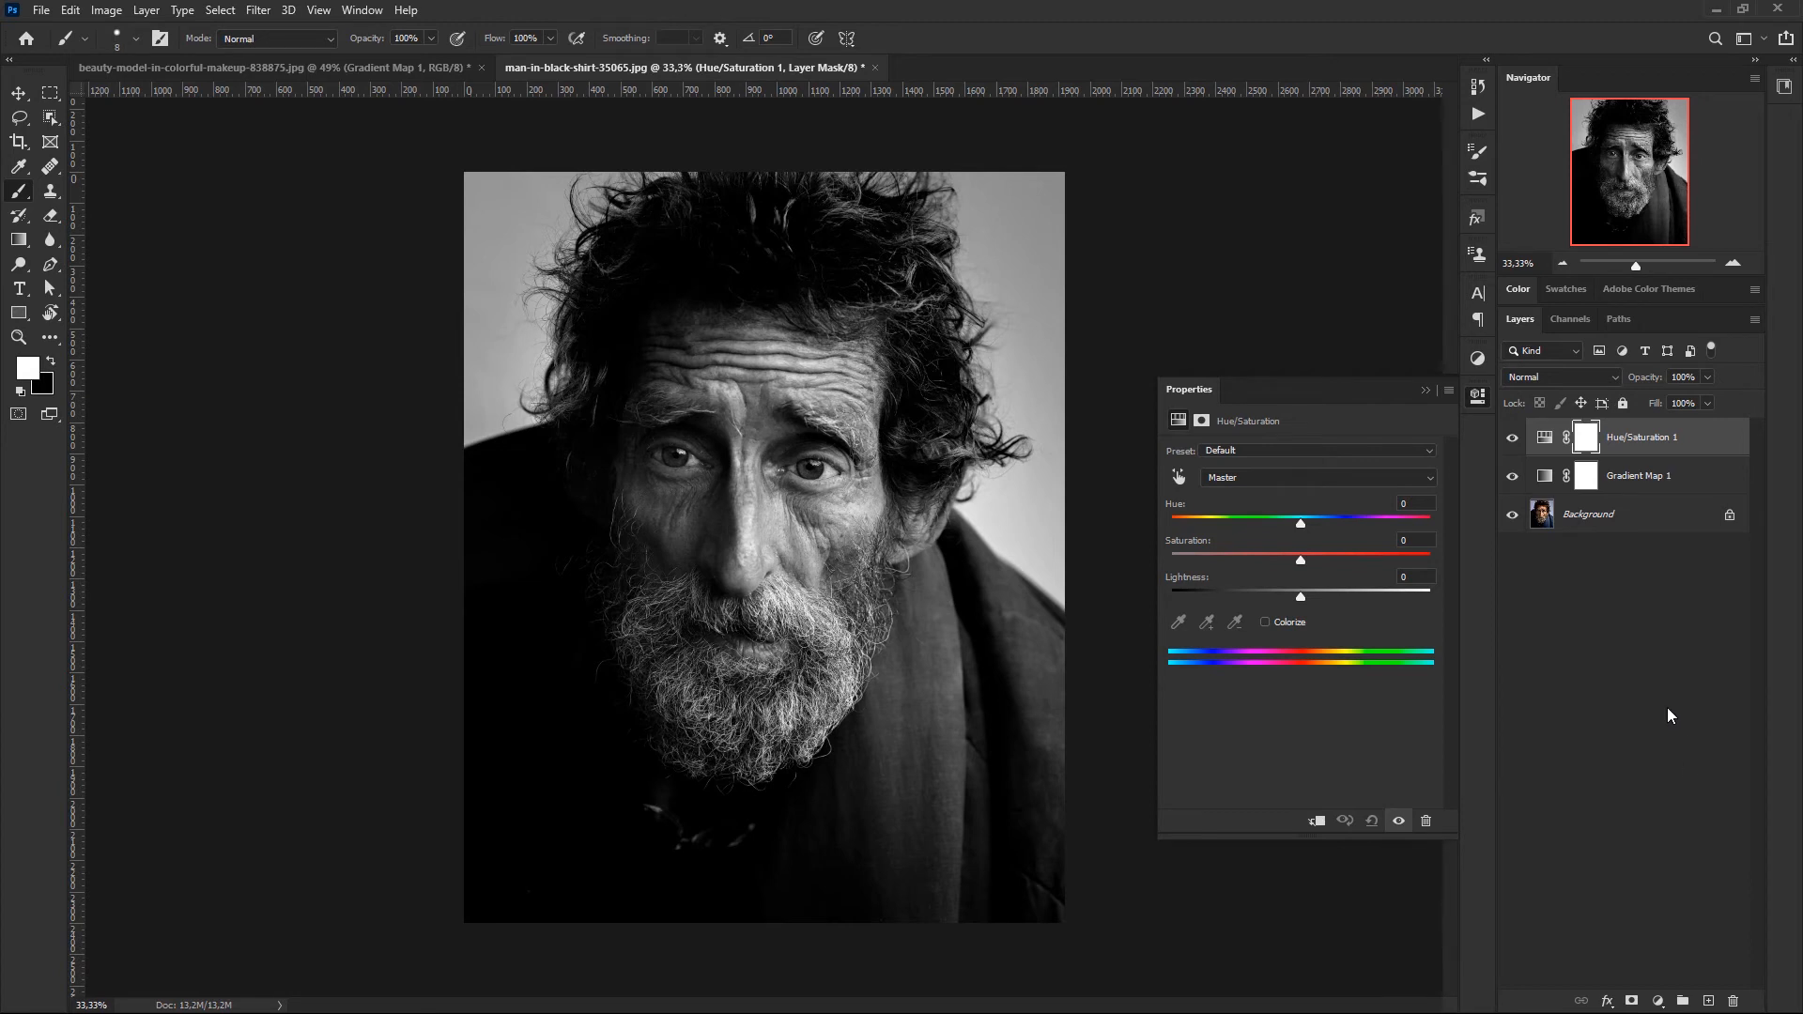
left_click(1544, 437)
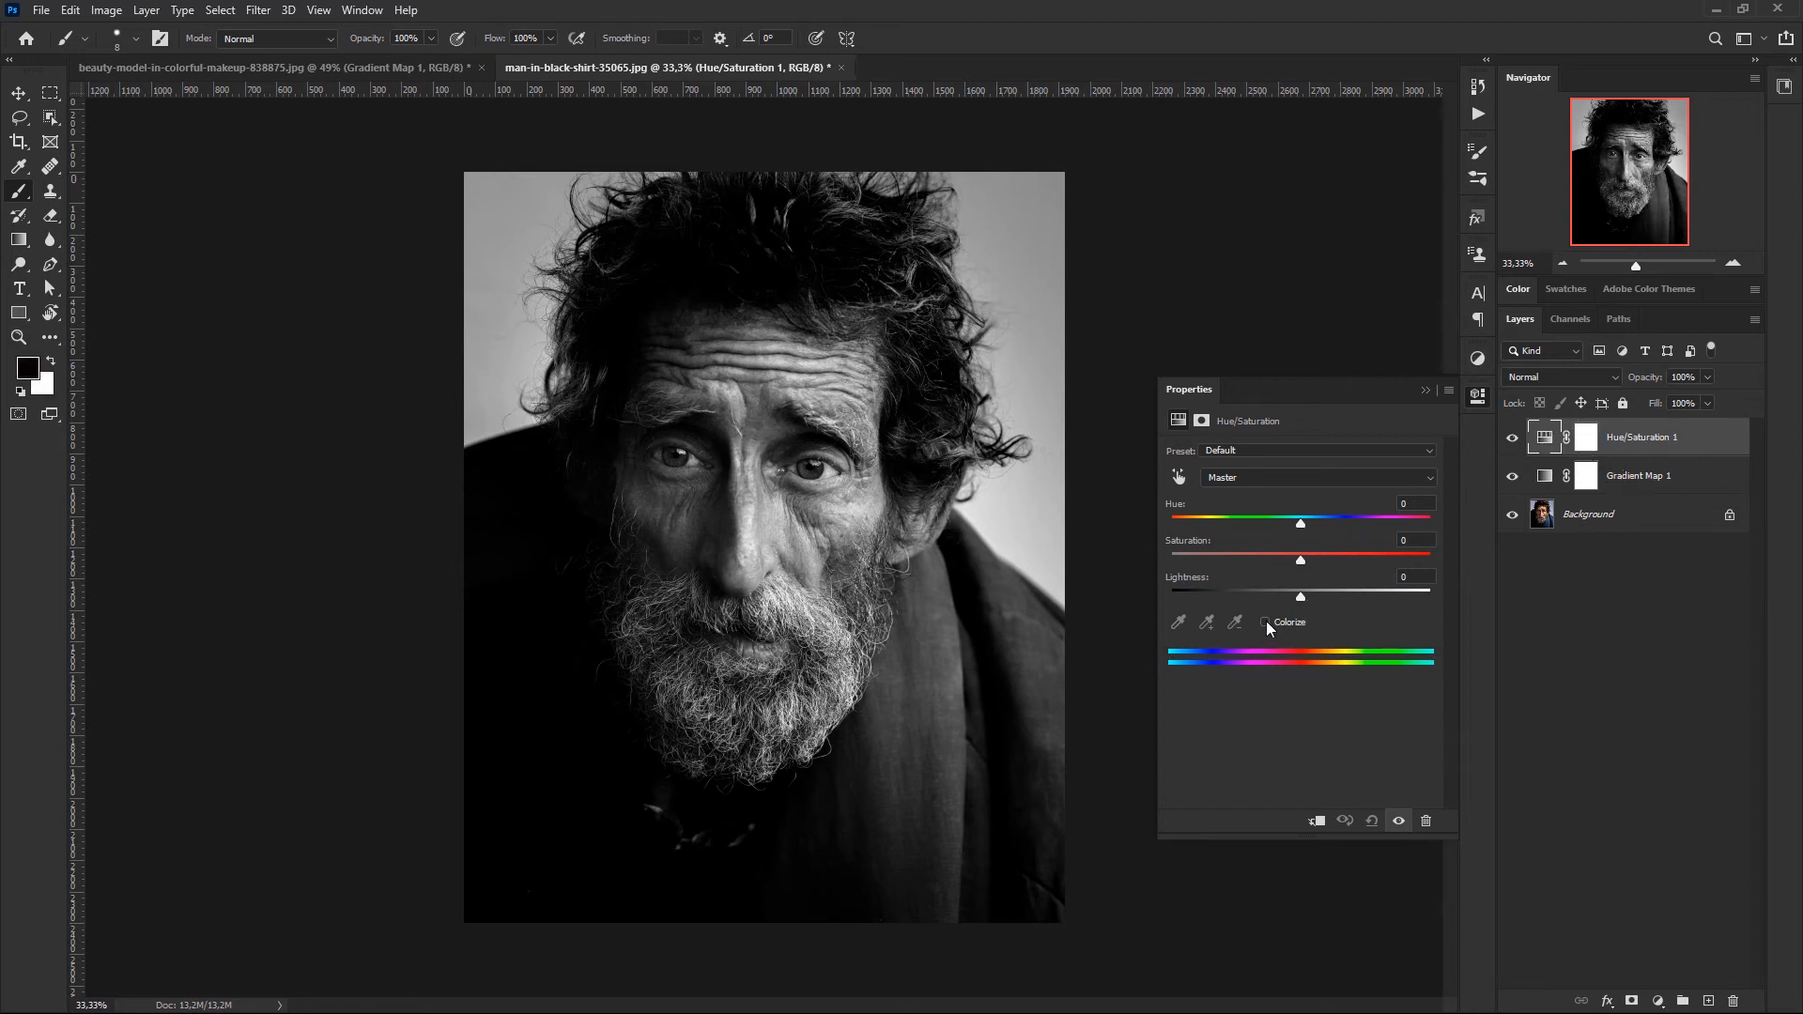
left_click(1266, 622)
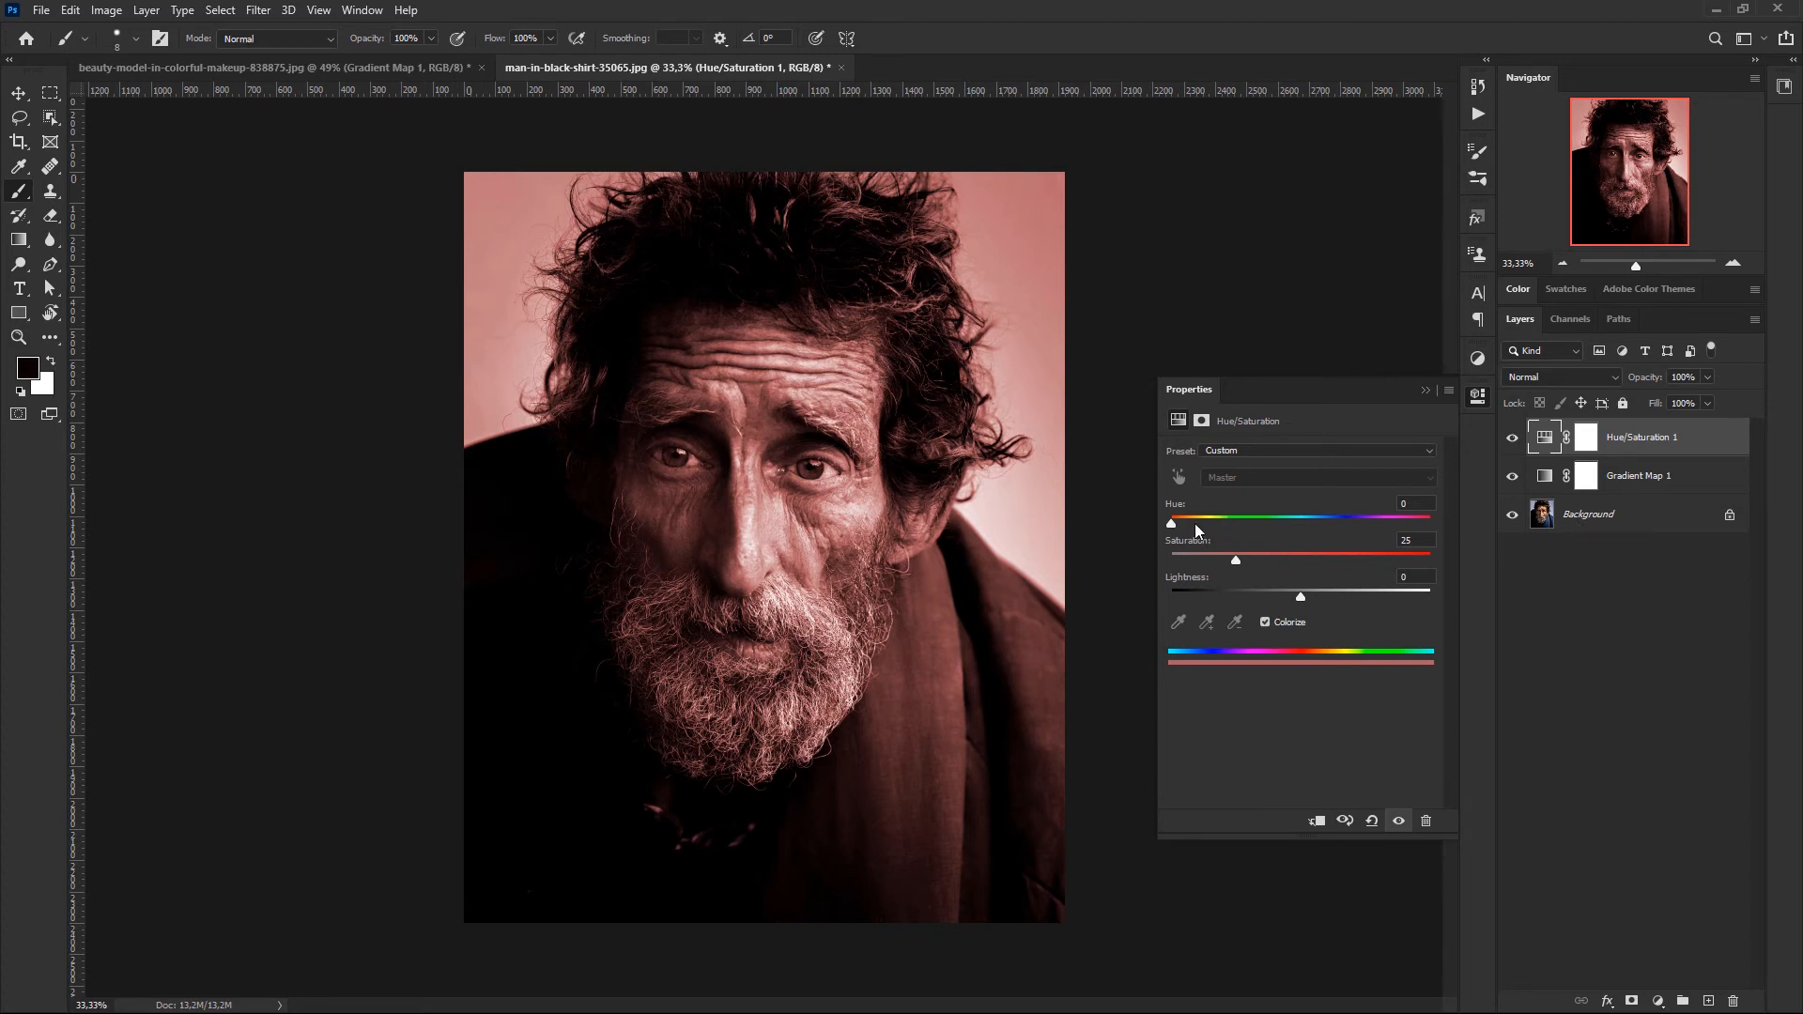
mouse_move(1170, 524)
left_mouse_down()
mouse_move(1315, 516)
mouse_move(1188, 524)
left_mouse_up()
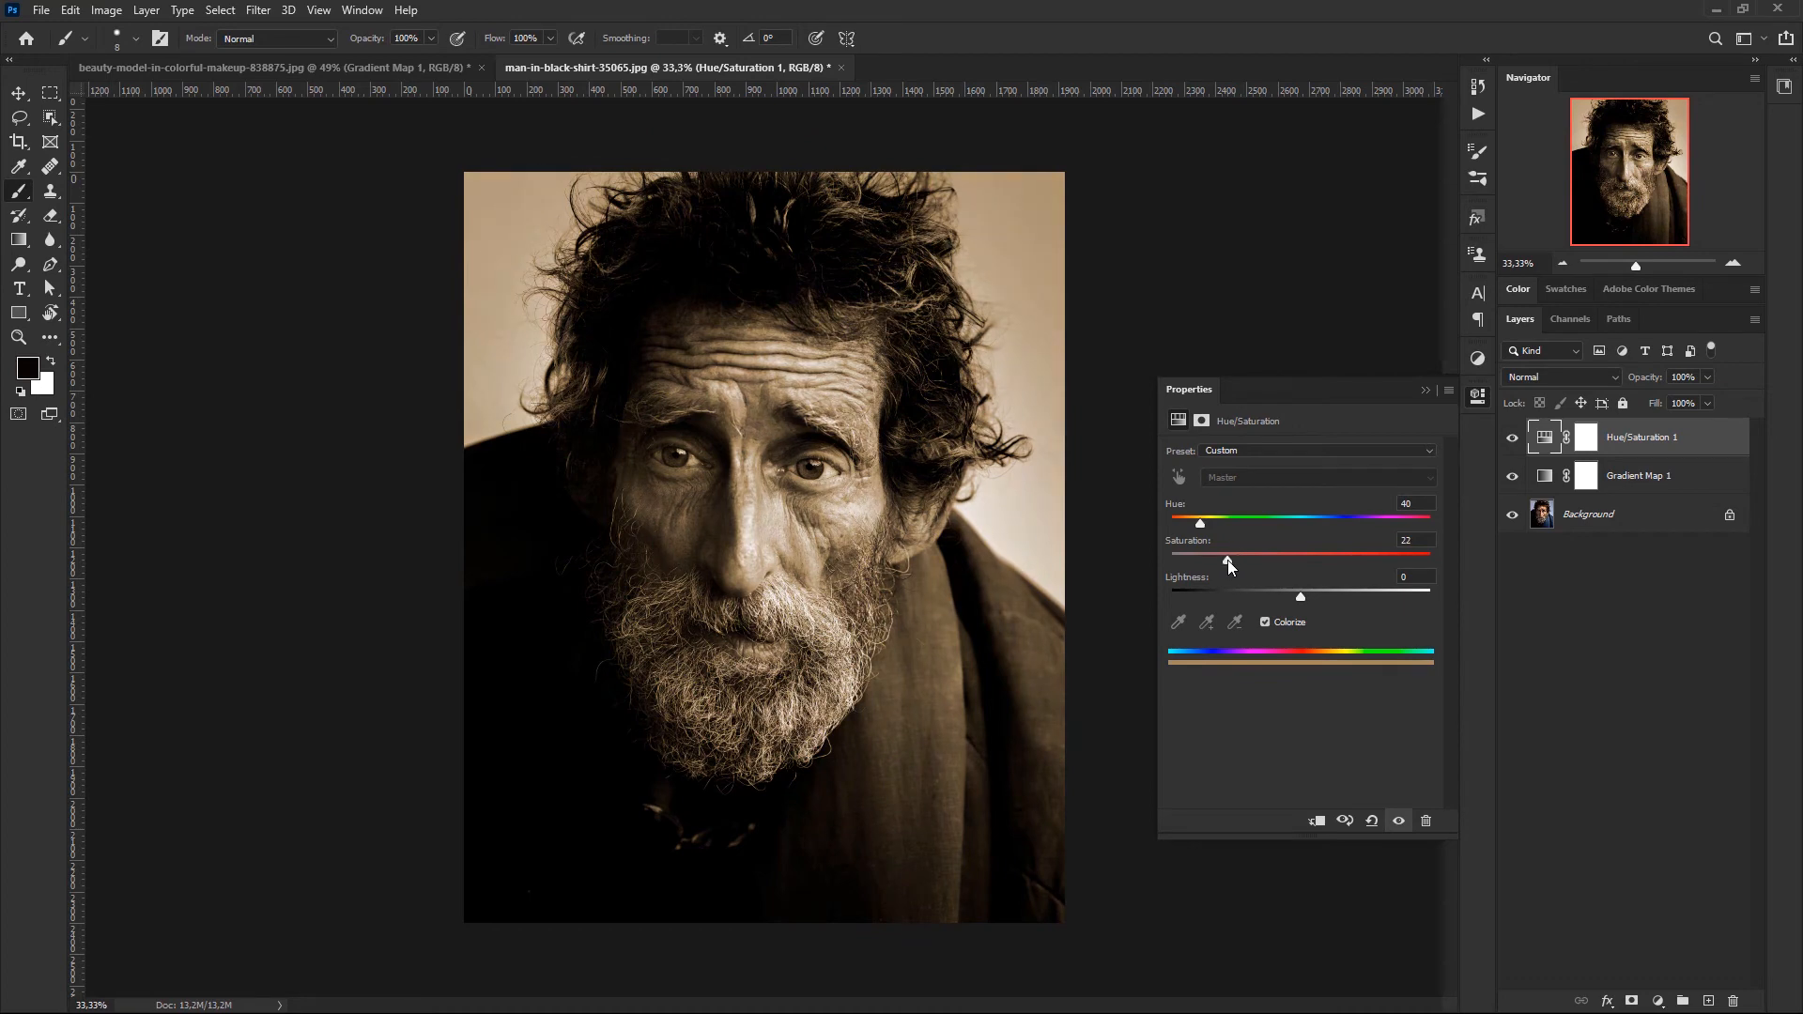
Set the Hue/Saturation 1 tint to hue 180 and saturation 20
left_click_drag(1281, 561, 1228, 562)
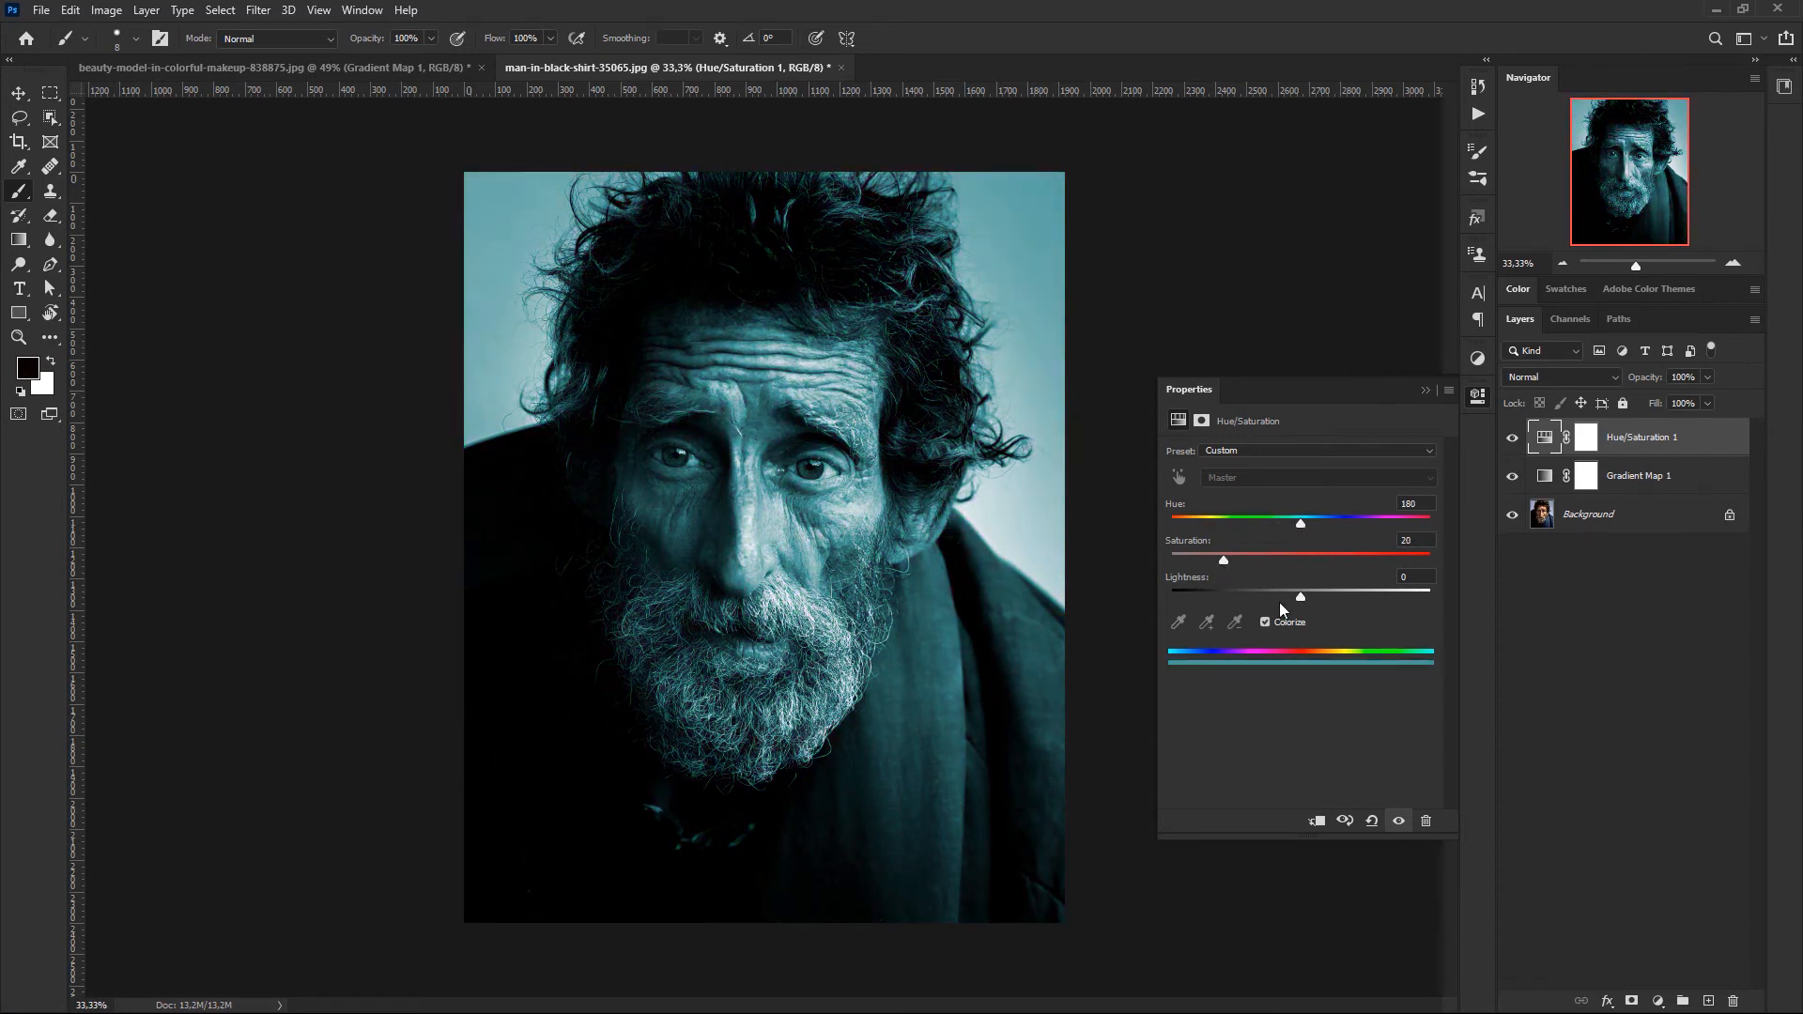
left_click(1424, 389)
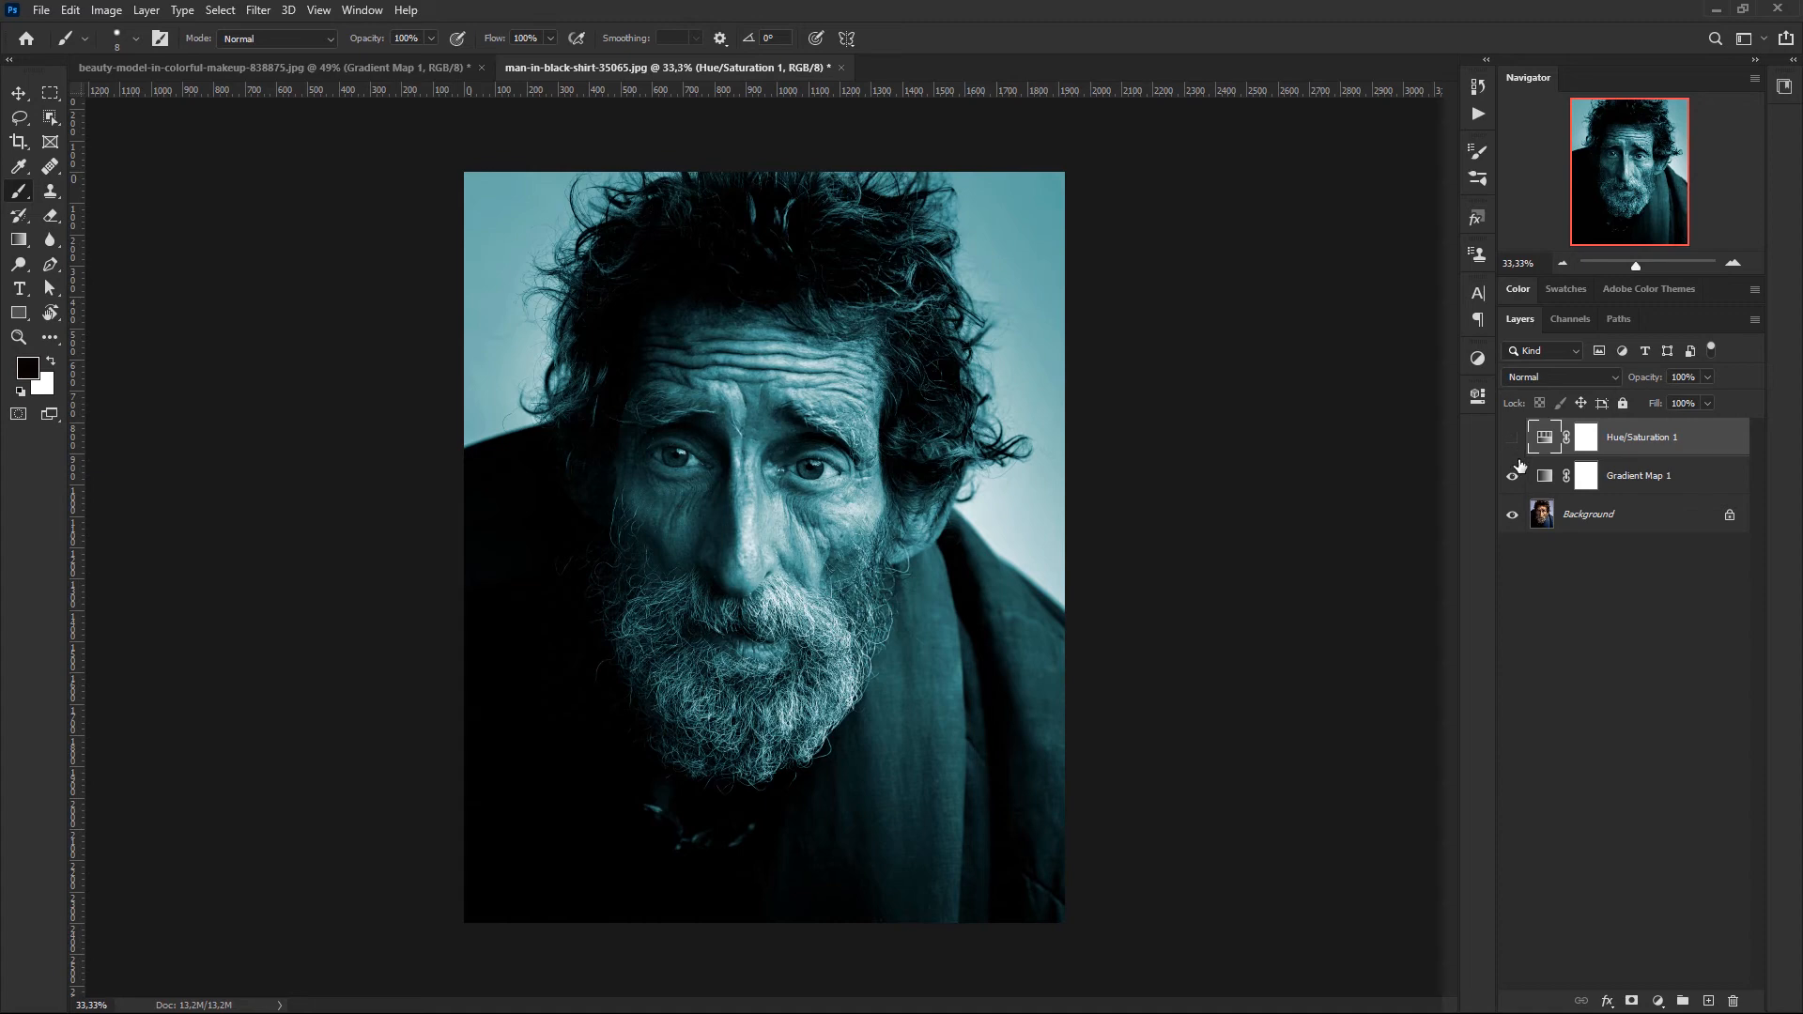
Toggle the visibility of Hue/Saturation 1 and Gradient Map 1 to compare the tinted portrait with the original photo
left_click(1514, 476)
left_click(1513, 477)
left_click_drag(1513, 439, 1515, 475)
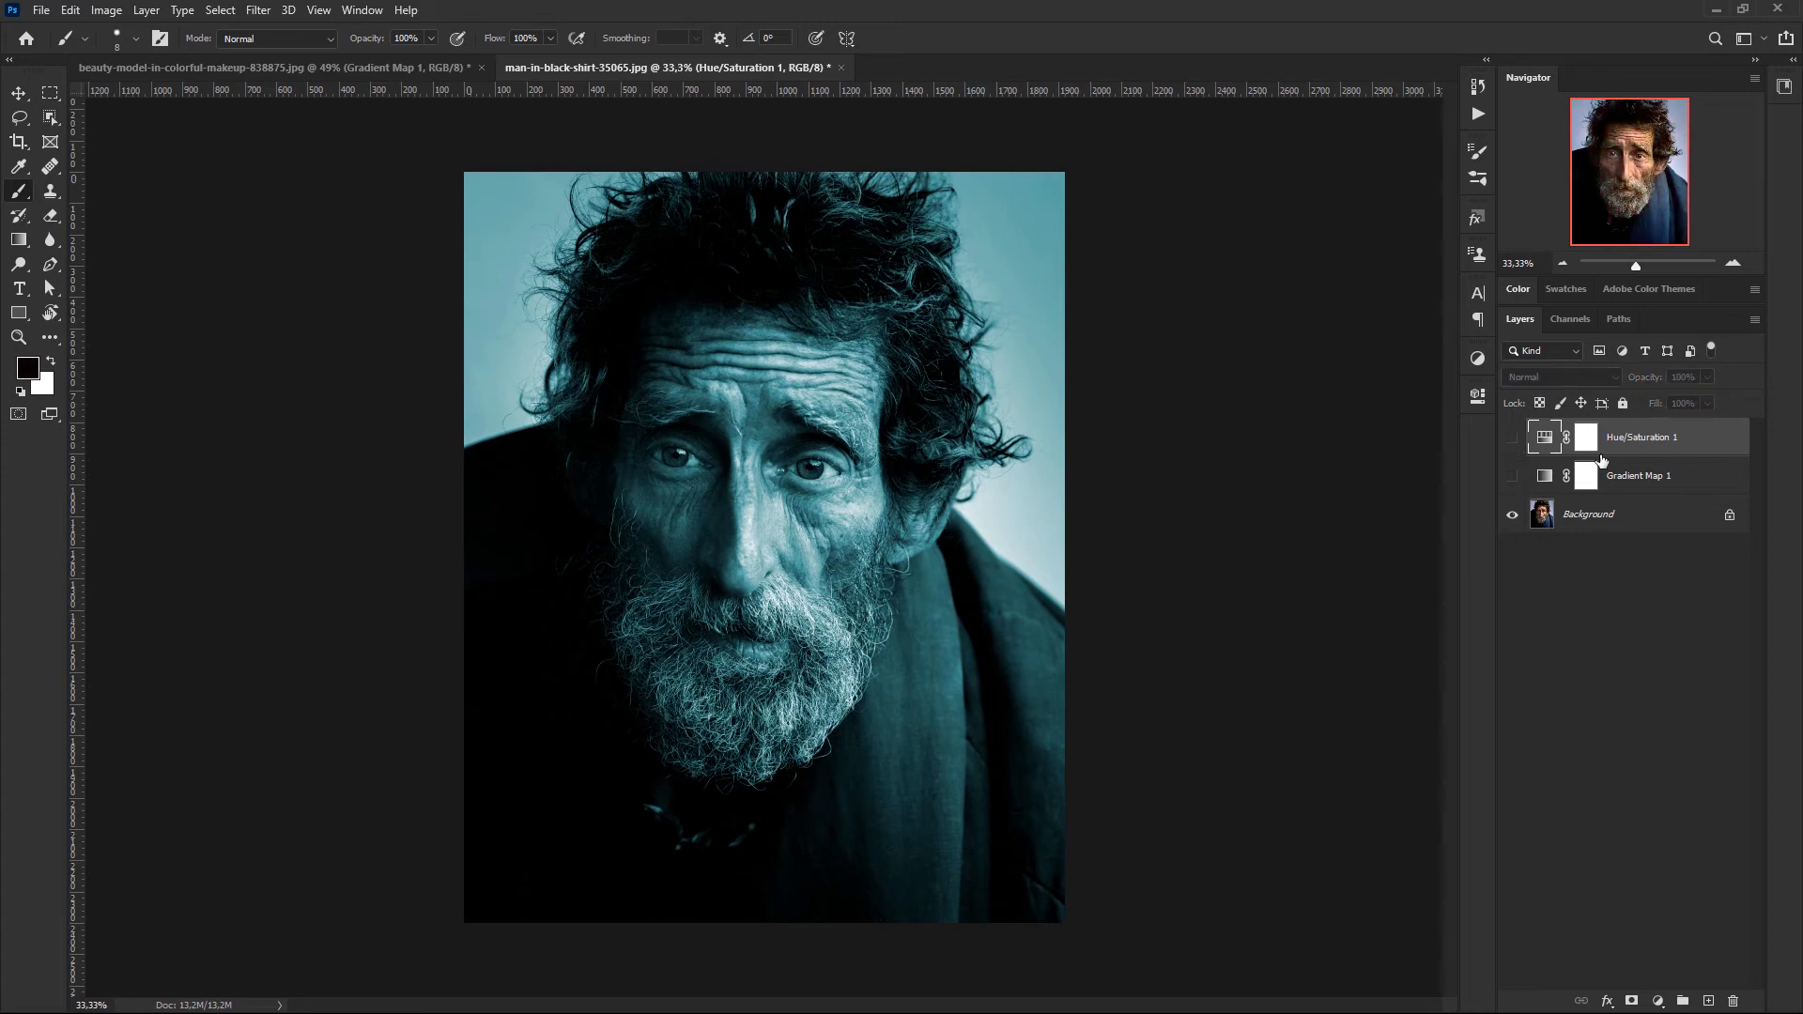
left_click(1513, 438)
left_click(1512, 476)
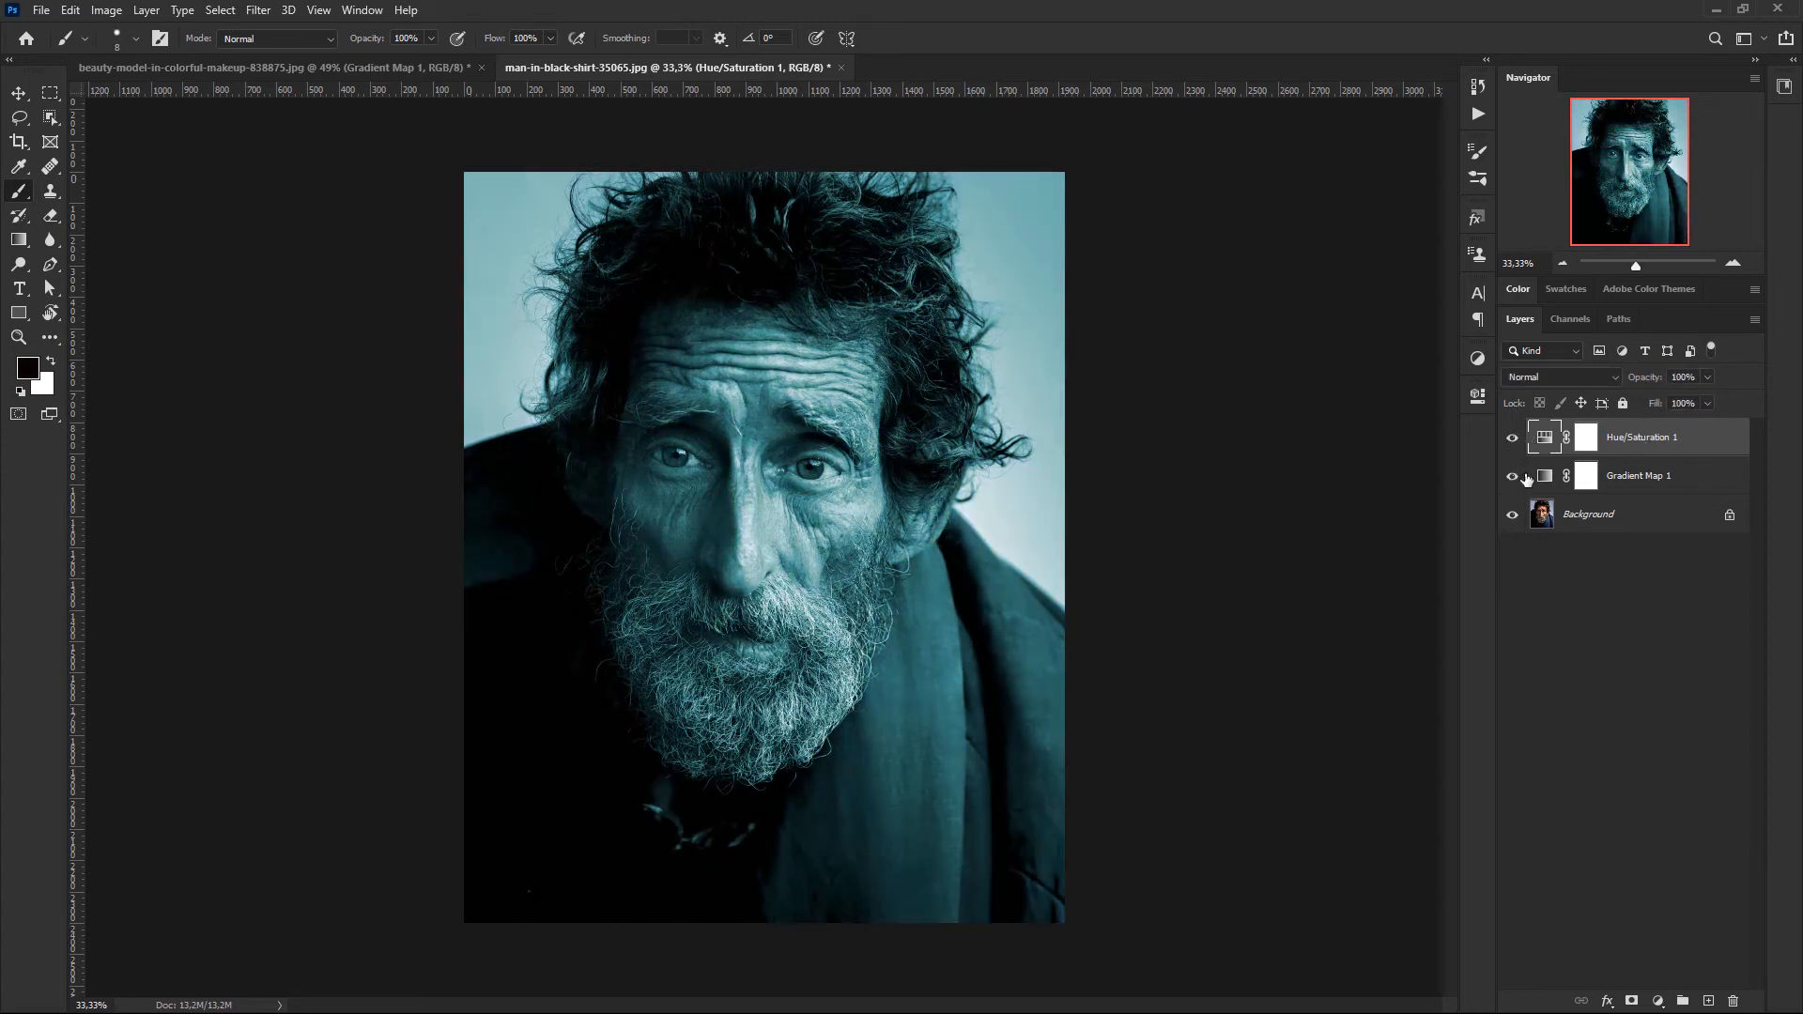
Delete the Hue/Saturation 1 layer and compare the portrait with Gradient Map 1 hidden and shown
key("Delete")
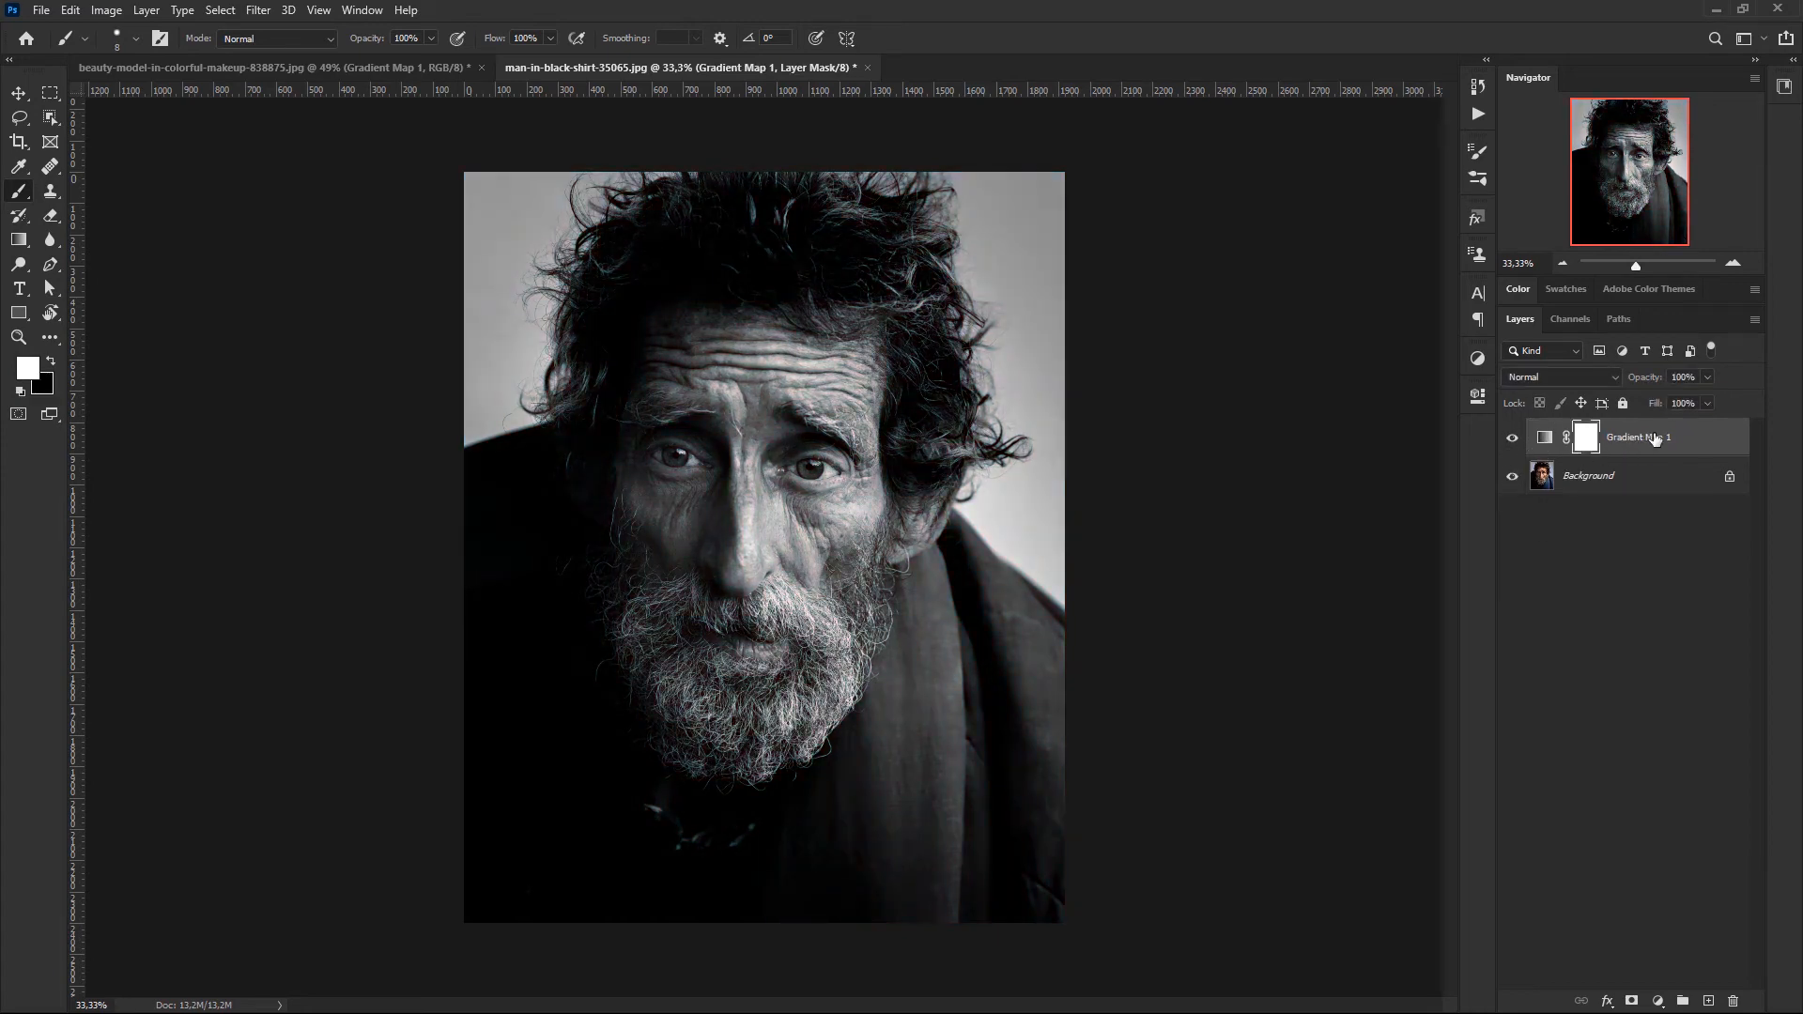
left_click(1512, 438)
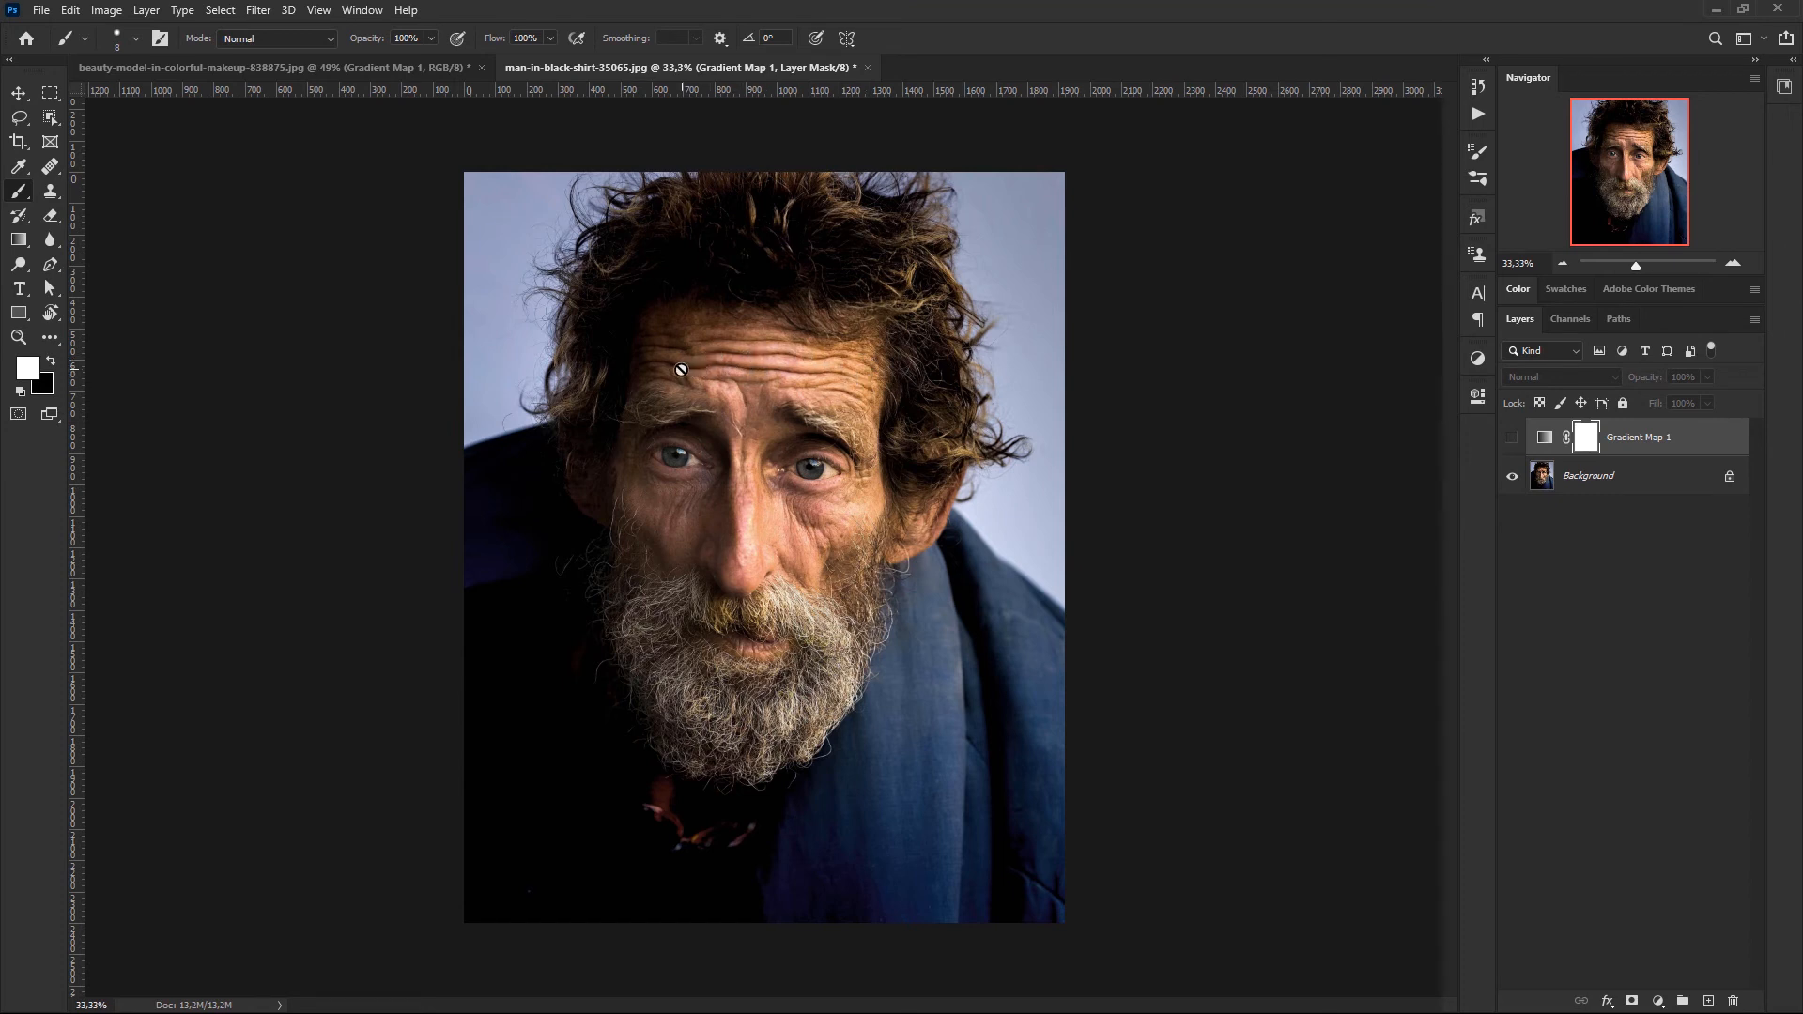
left_click(1512, 438)
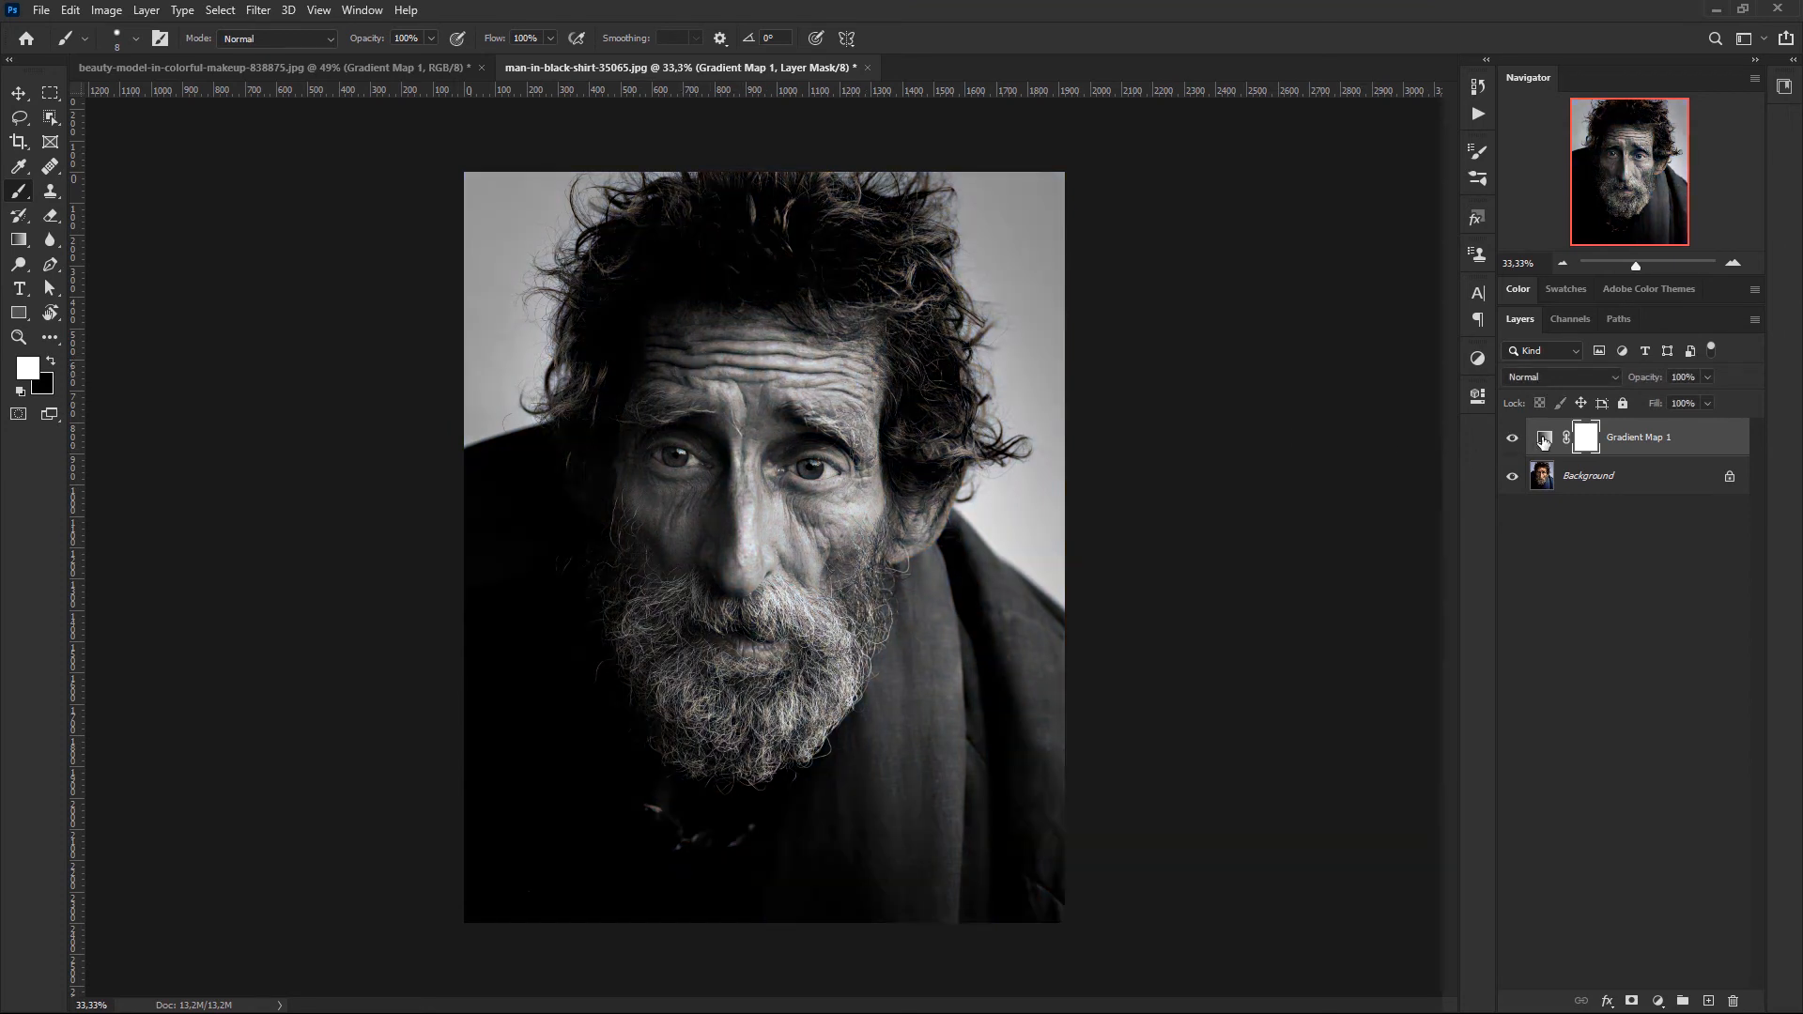
Change the black stop of the Gradient Map 1 gradient to brown 6a4029
double_click(1544, 439)
left_click(1344, 466)
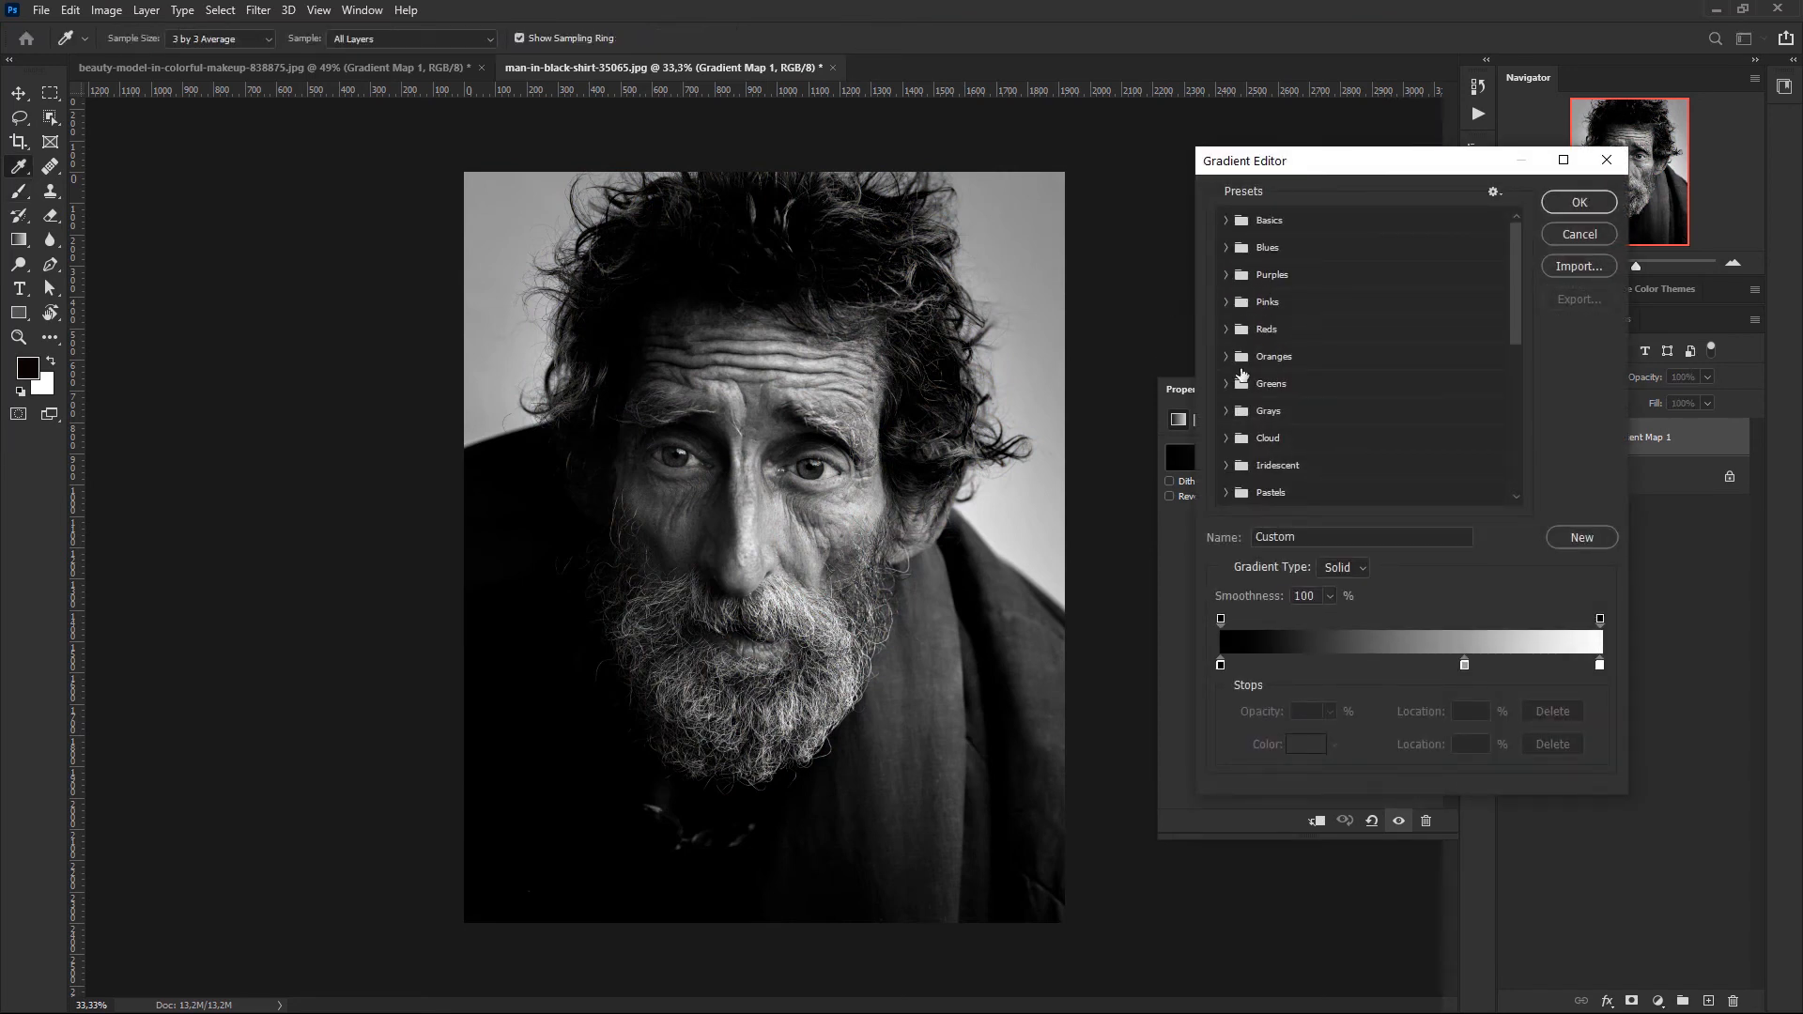
double_click(1222, 665)
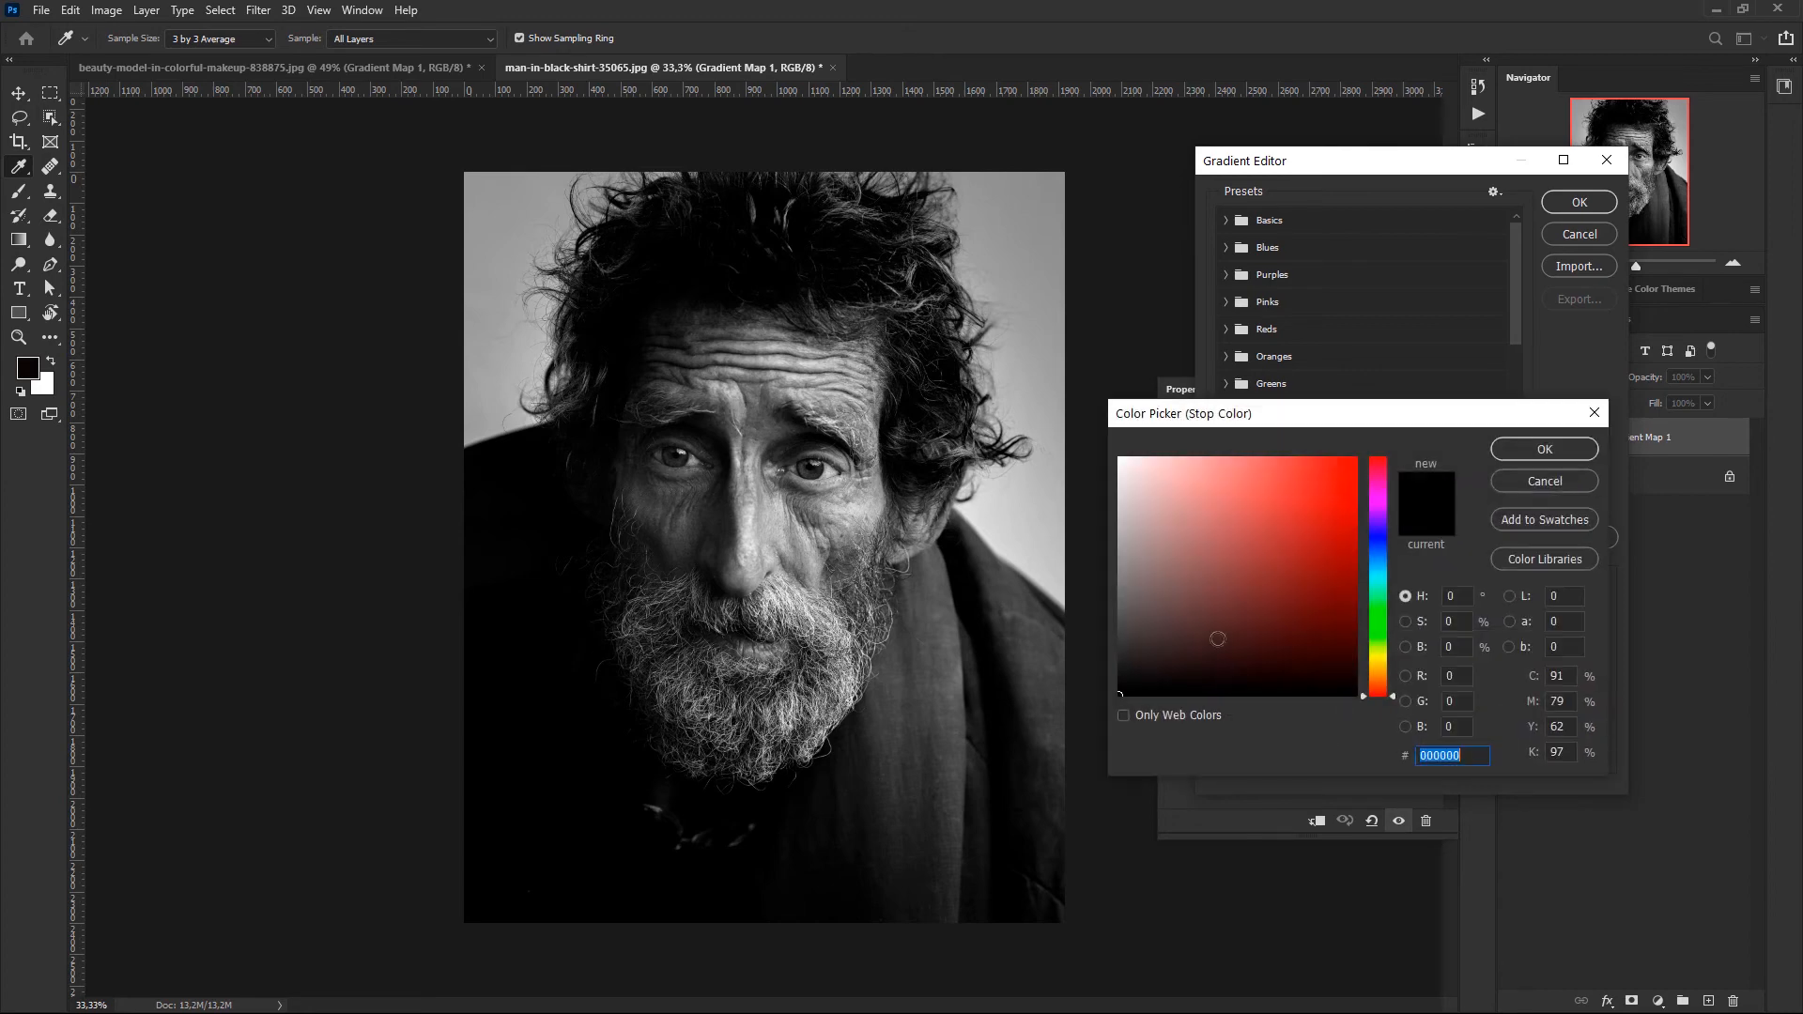
left_click(1196, 594)
left_click_drag(1374, 690, 1373, 668)
left_click(1253, 618)
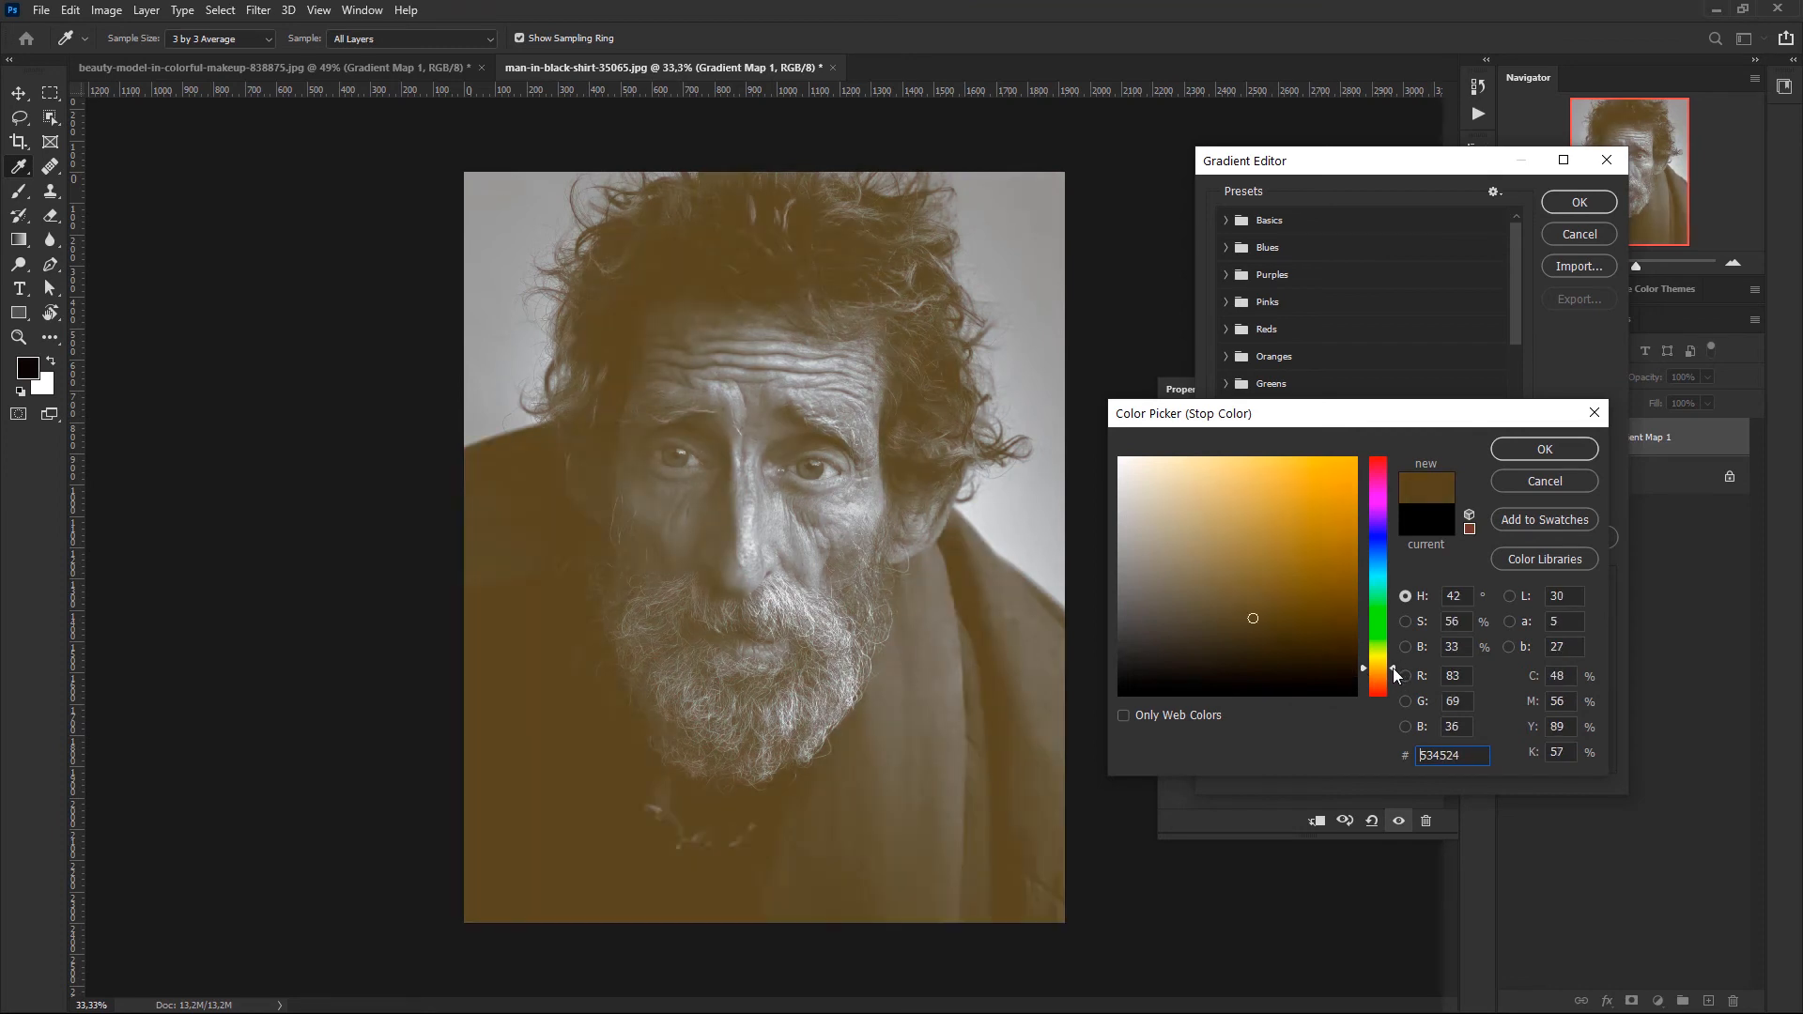
left_click_drag(1394, 667, 1389, 456)
left_click(1254, 602)
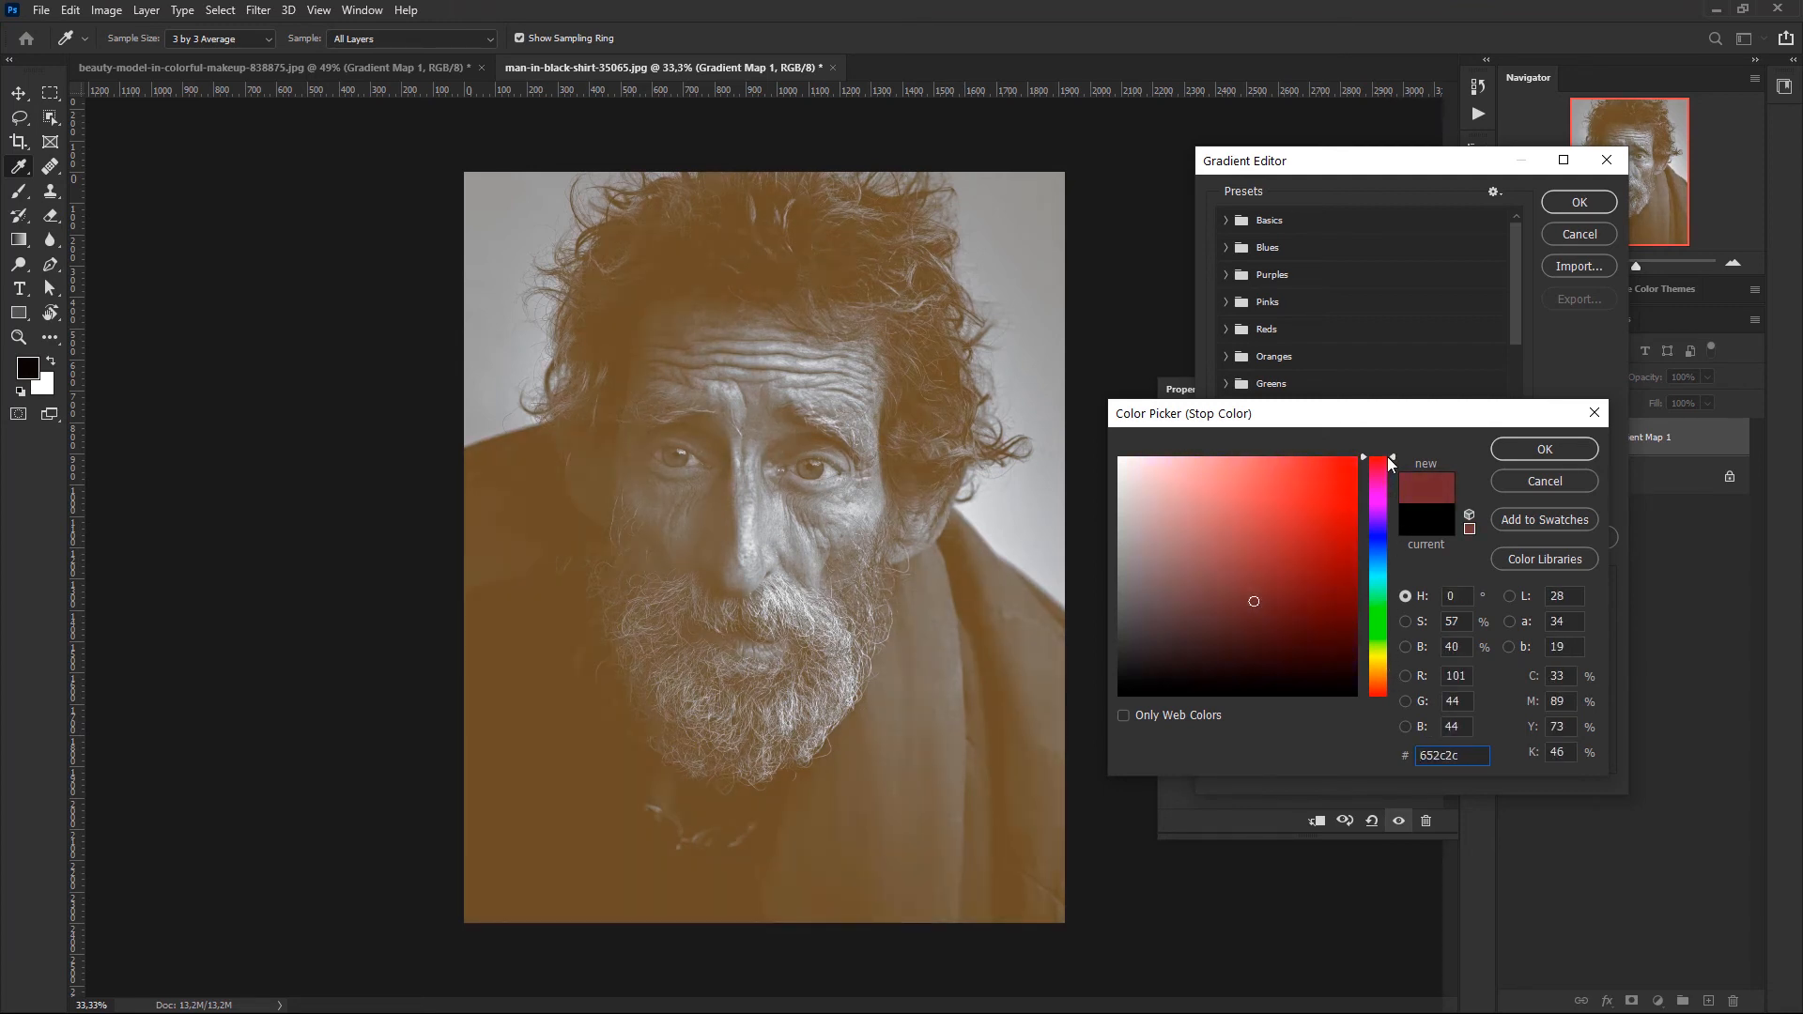
left_click(1255, 584)
left_click_drag(1255, 584, 1265, 596)
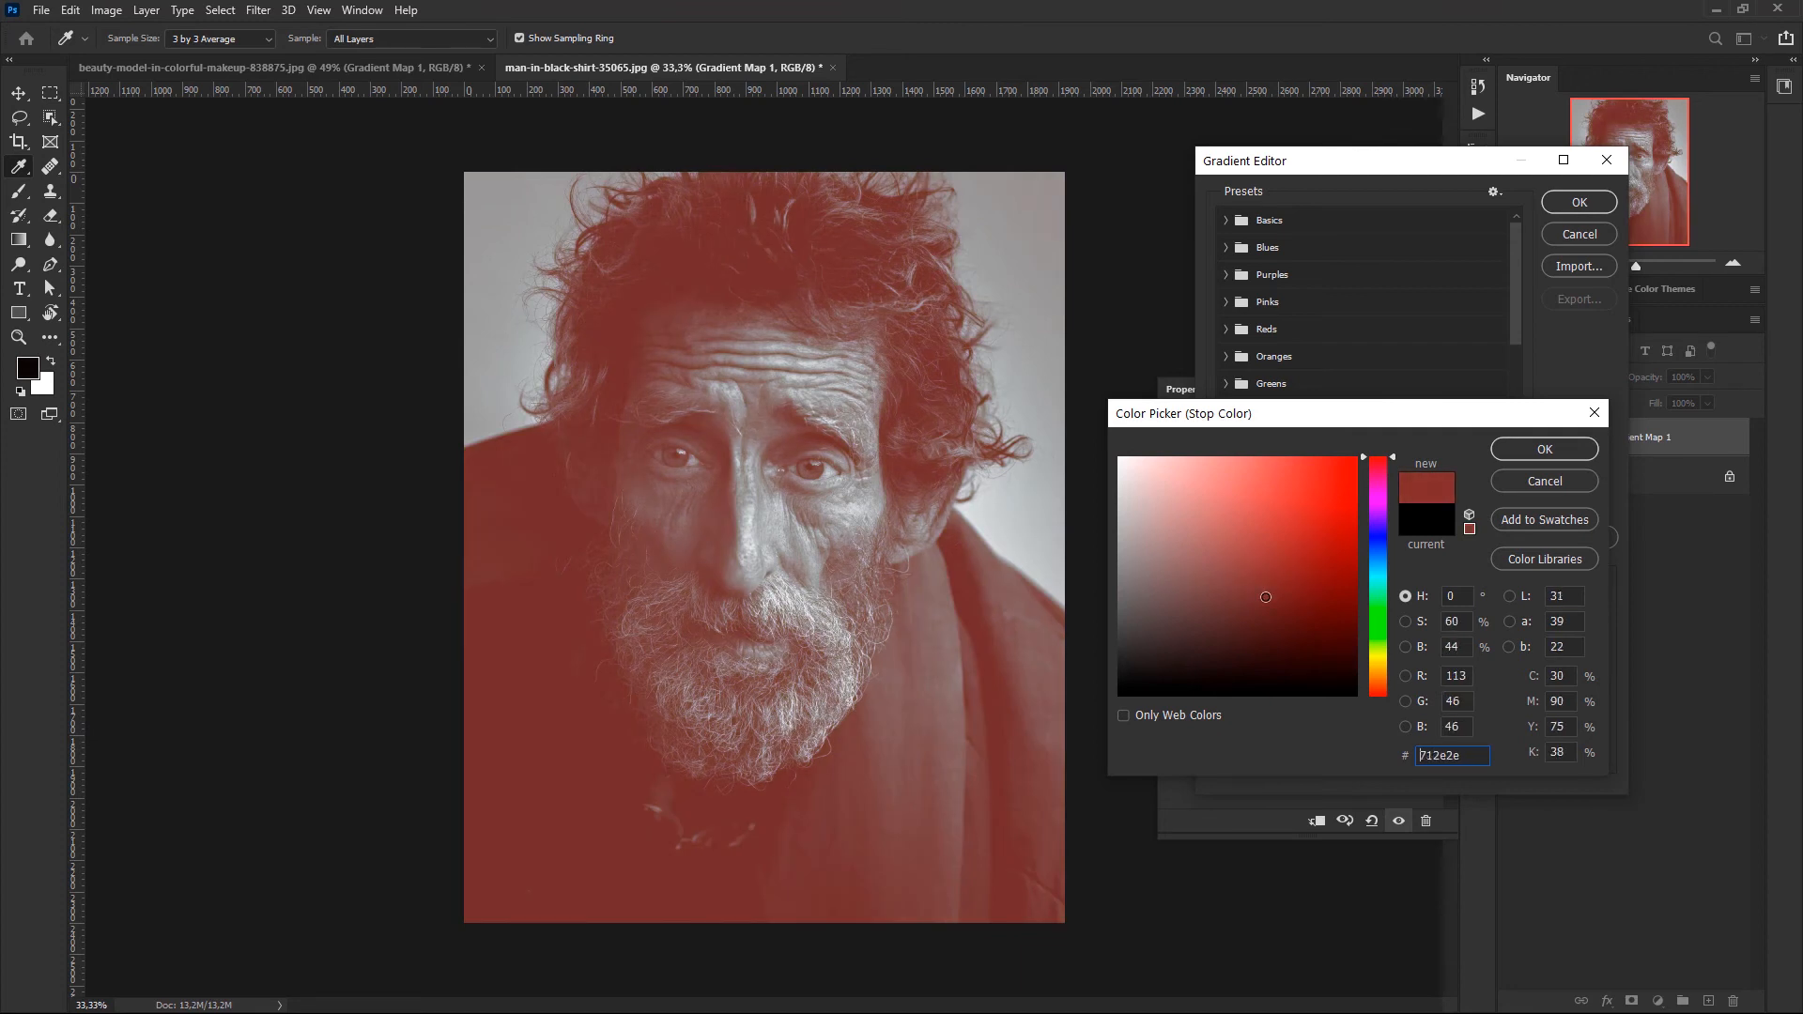
left_click_drag(1394, 460, 1397, 682)
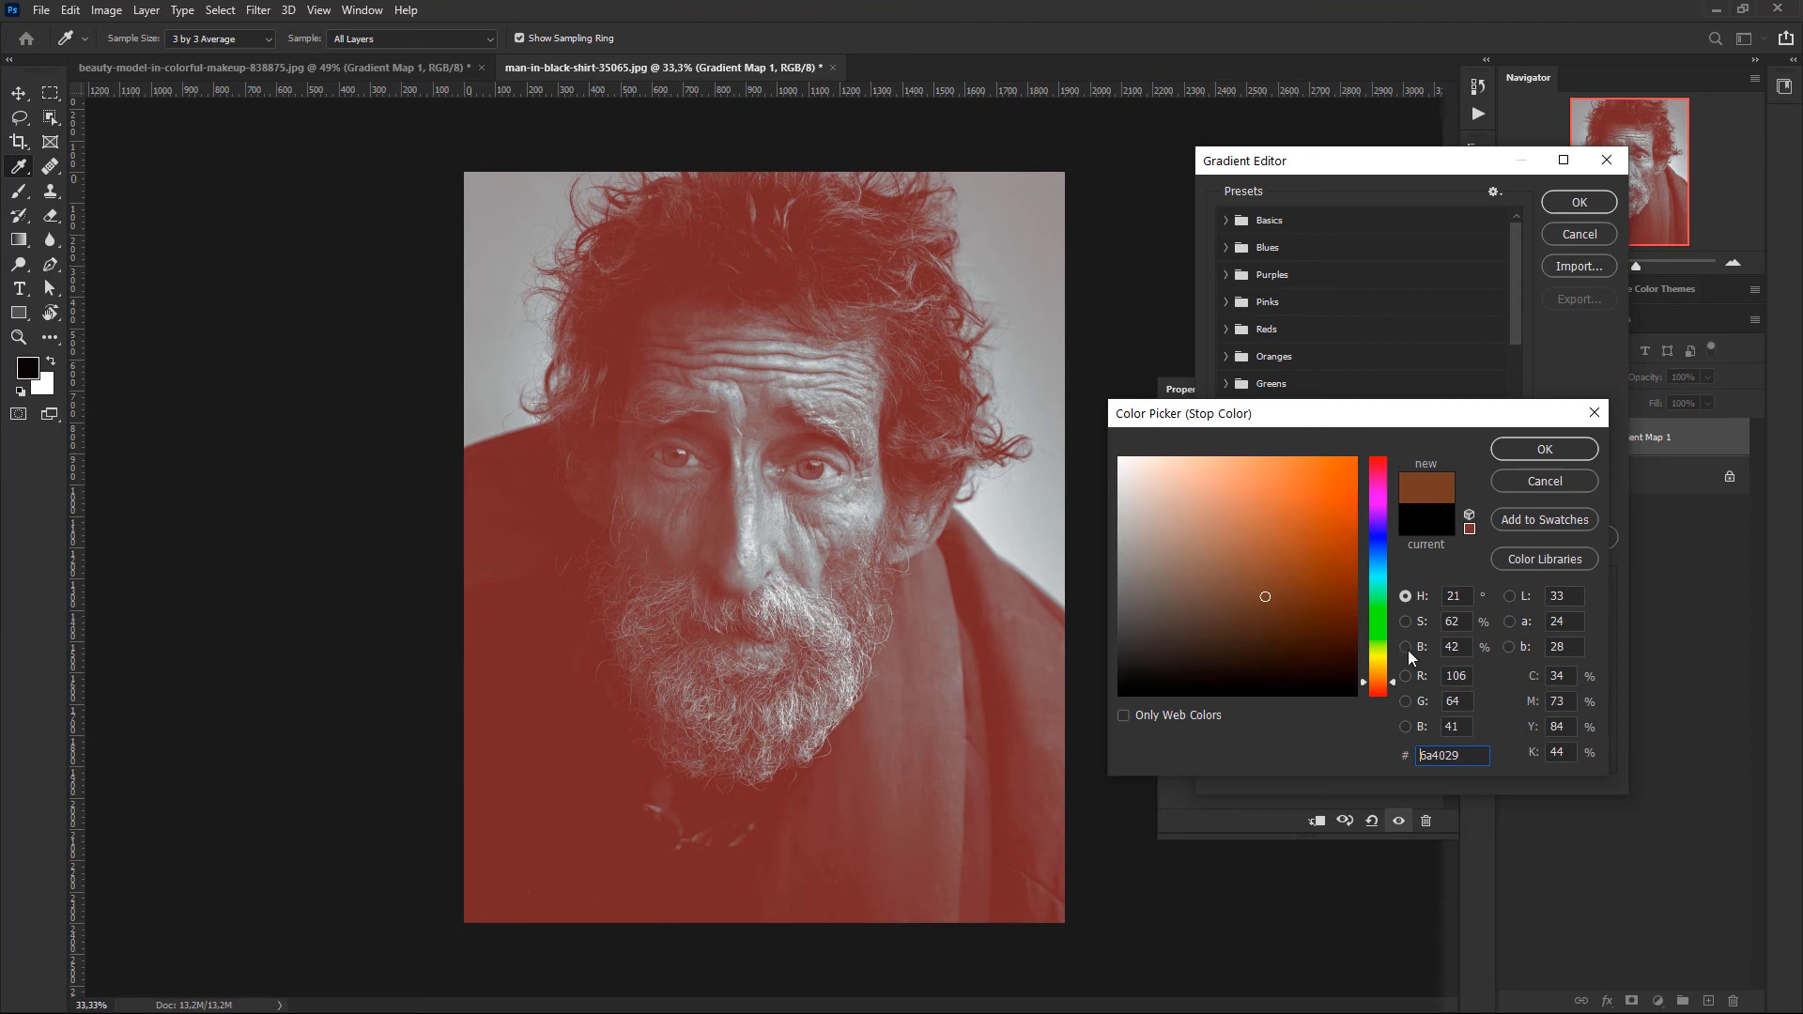
left_click(1514, 453)
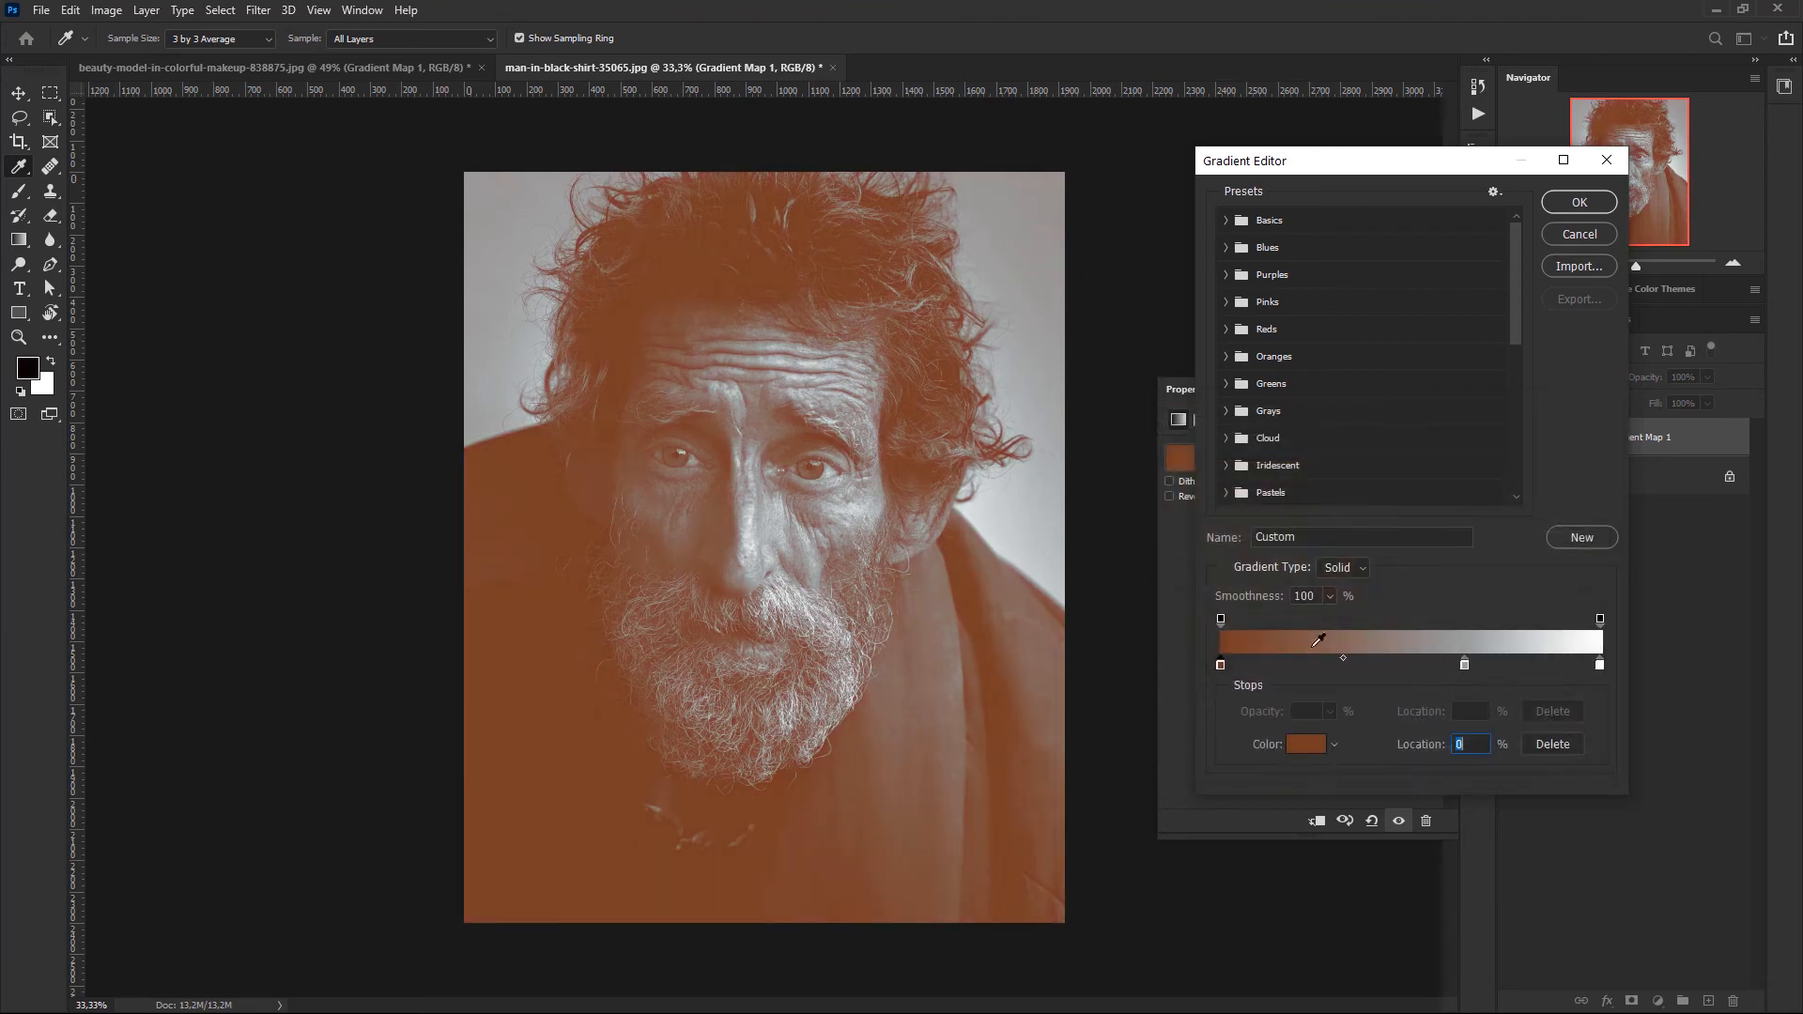
Replace the gradient's gray and white stops with one light peach stop, fedda2, at 99% and accept the gradient
left_click_drag(1221, 663, 1484, 714)
left_click_drag(1600, 665, 1592, 705)
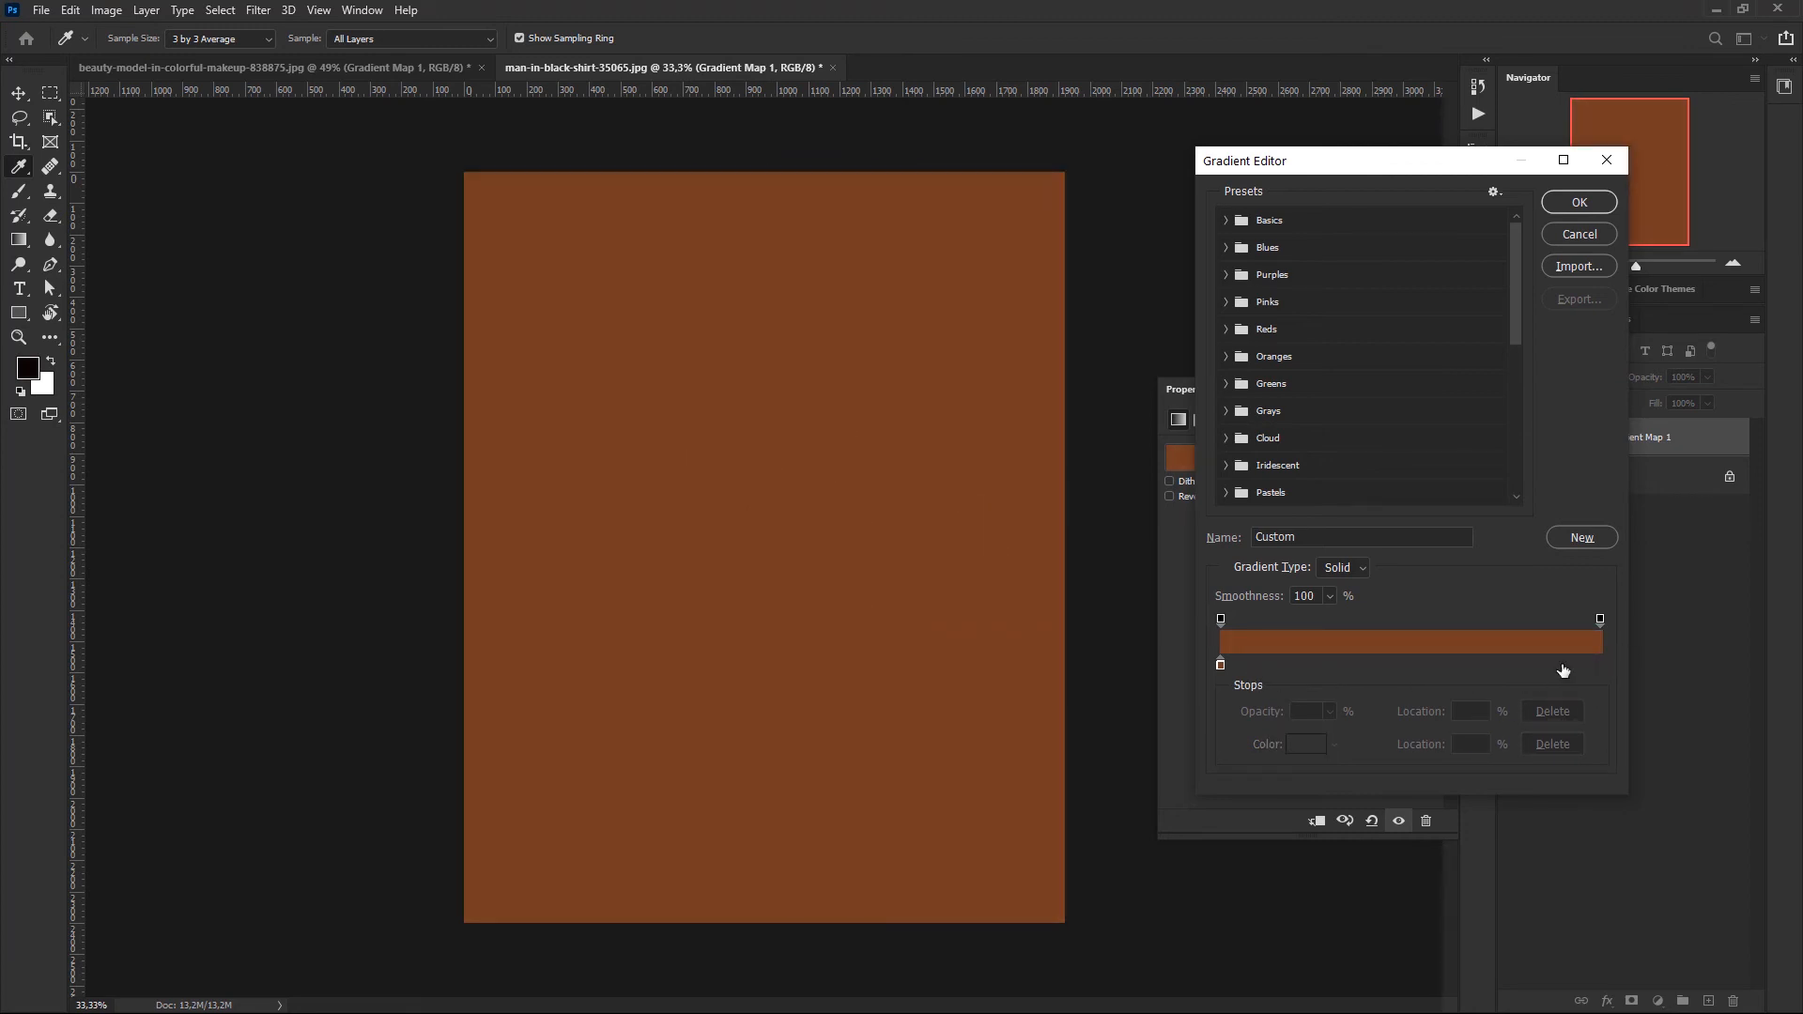
left_click(1597, 665)
double_click(1597, 663)
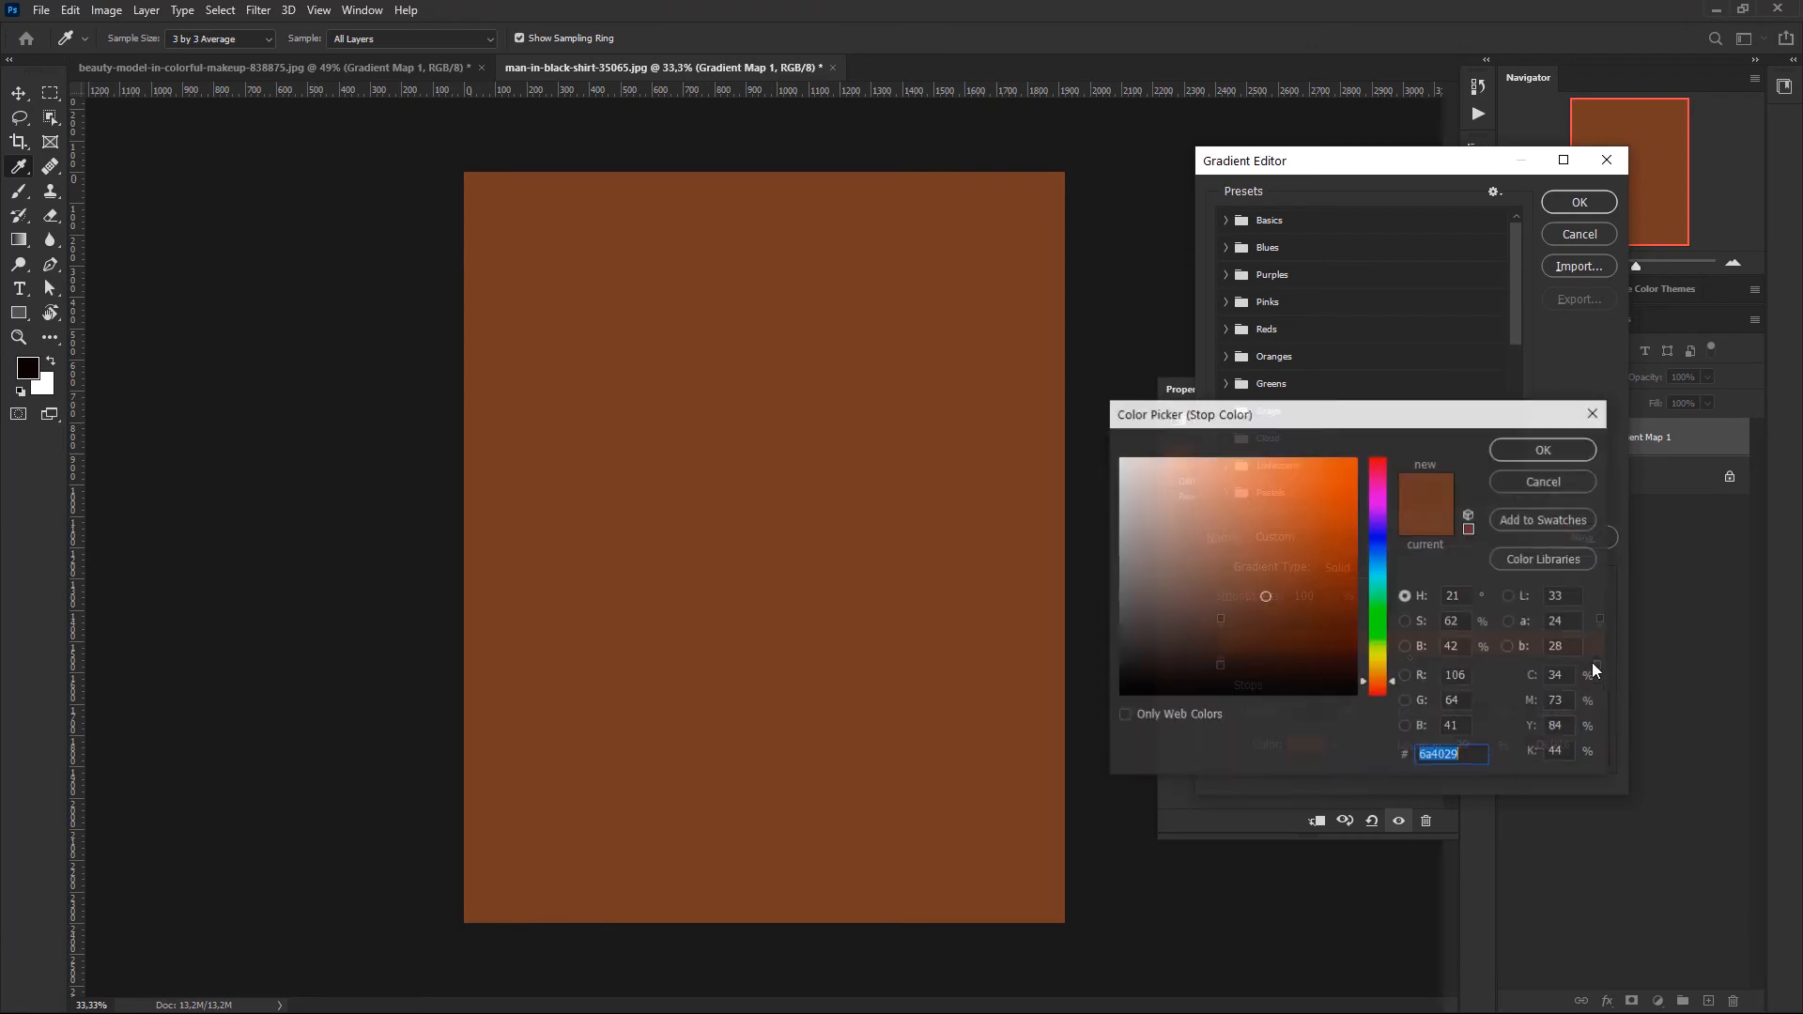
left_click_drag(1274, 513, 1204, 459)
left_click_drag(1395, 679, 1394, 671)
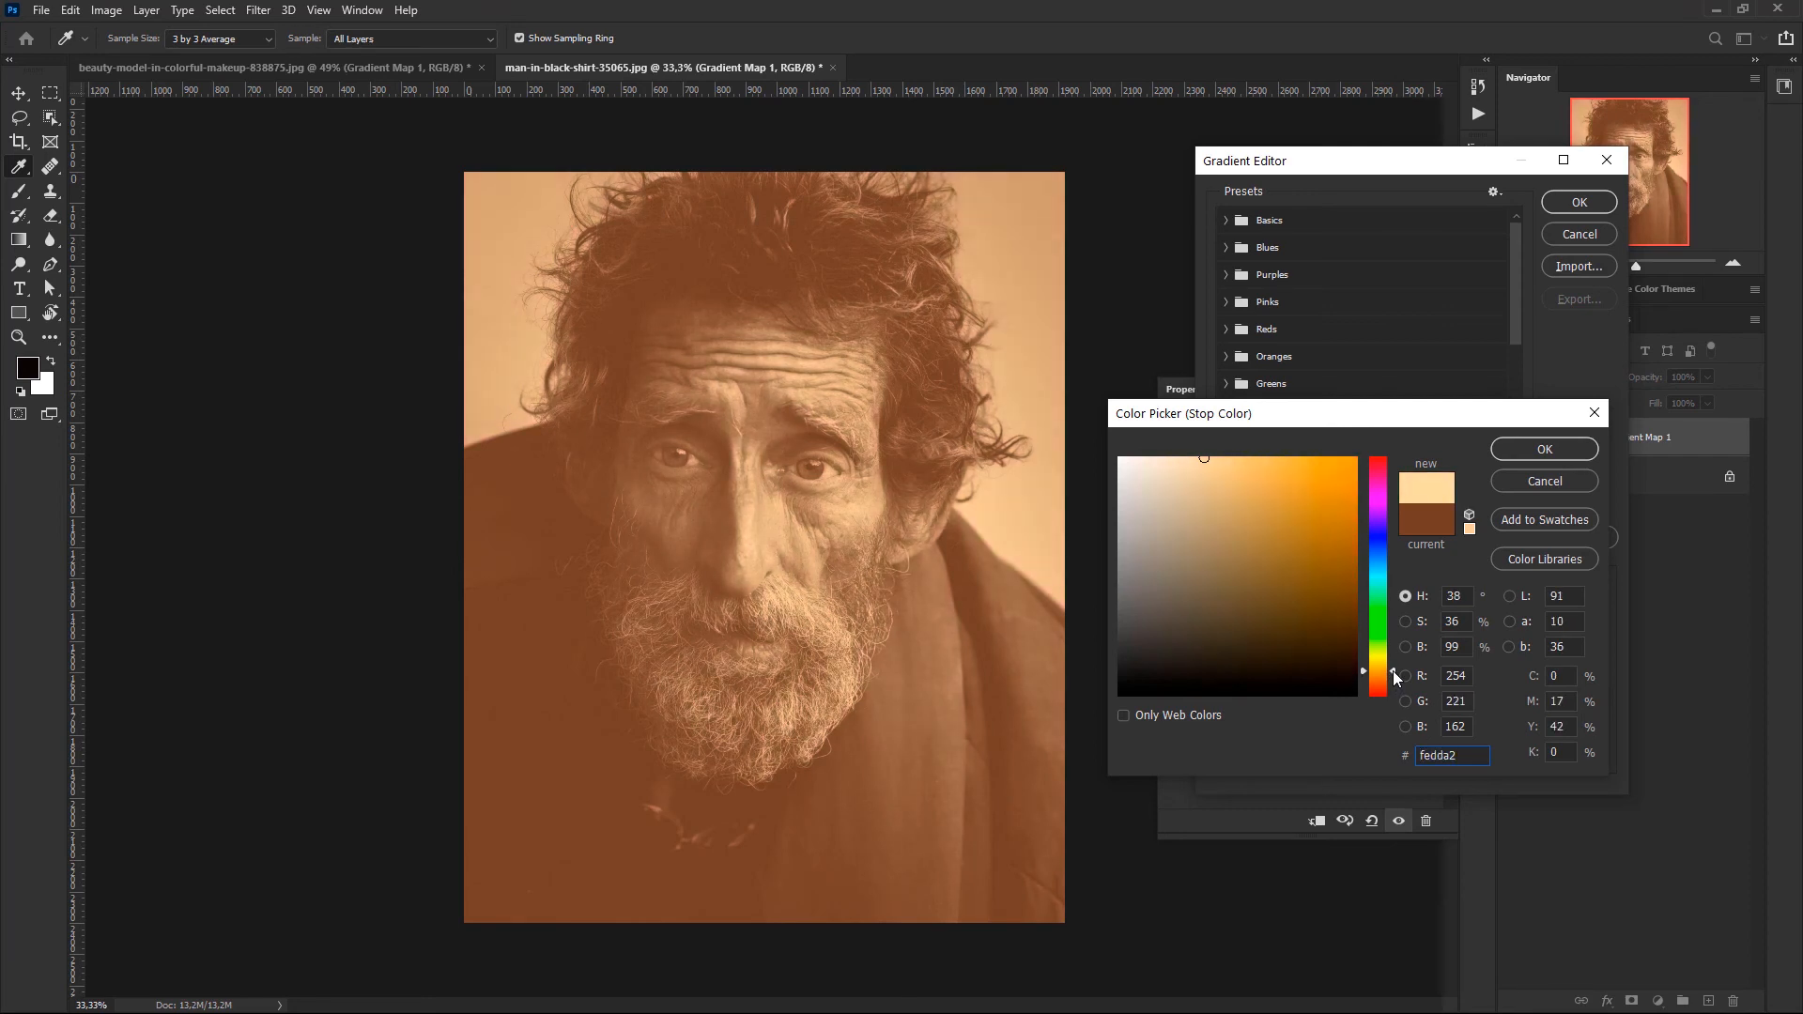
left_click(1529, 447)
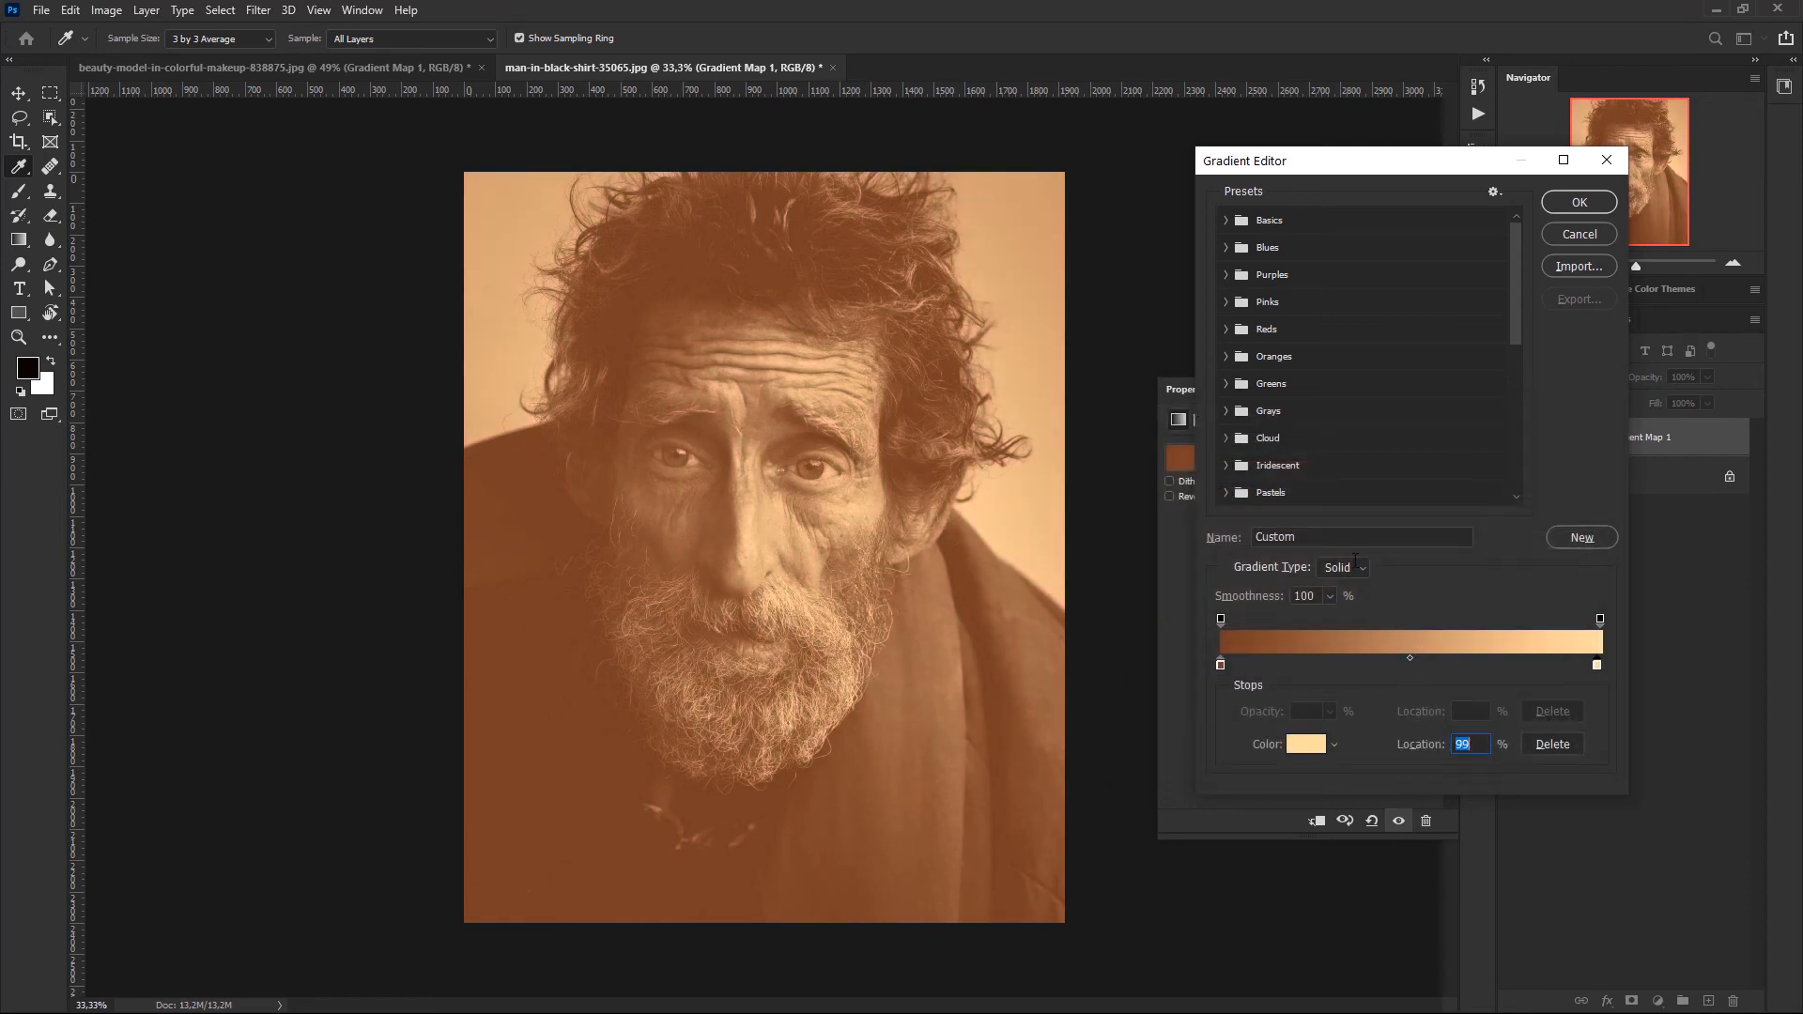
left_click(1578, 203)
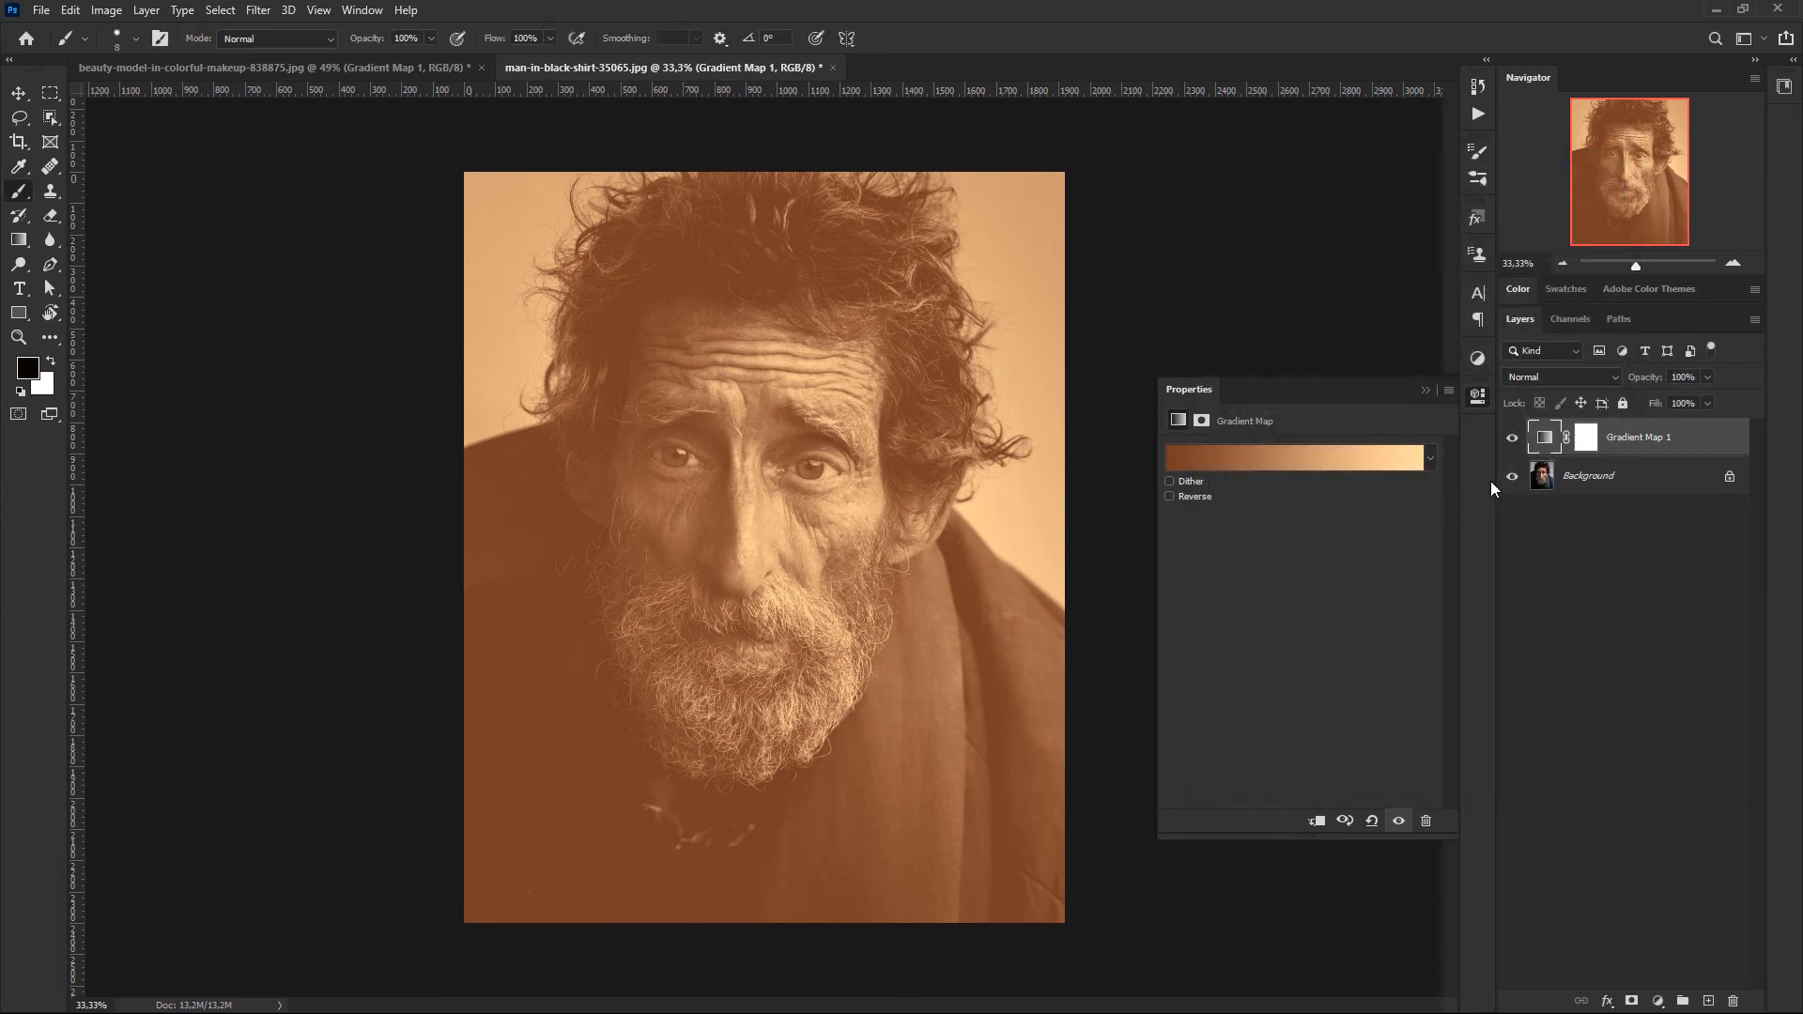
left_click(1424, 389)
Invert the Gradient Map 1 layer mask to black and set the brush to 158 px with 0% hardness
left_click(1587, 441)
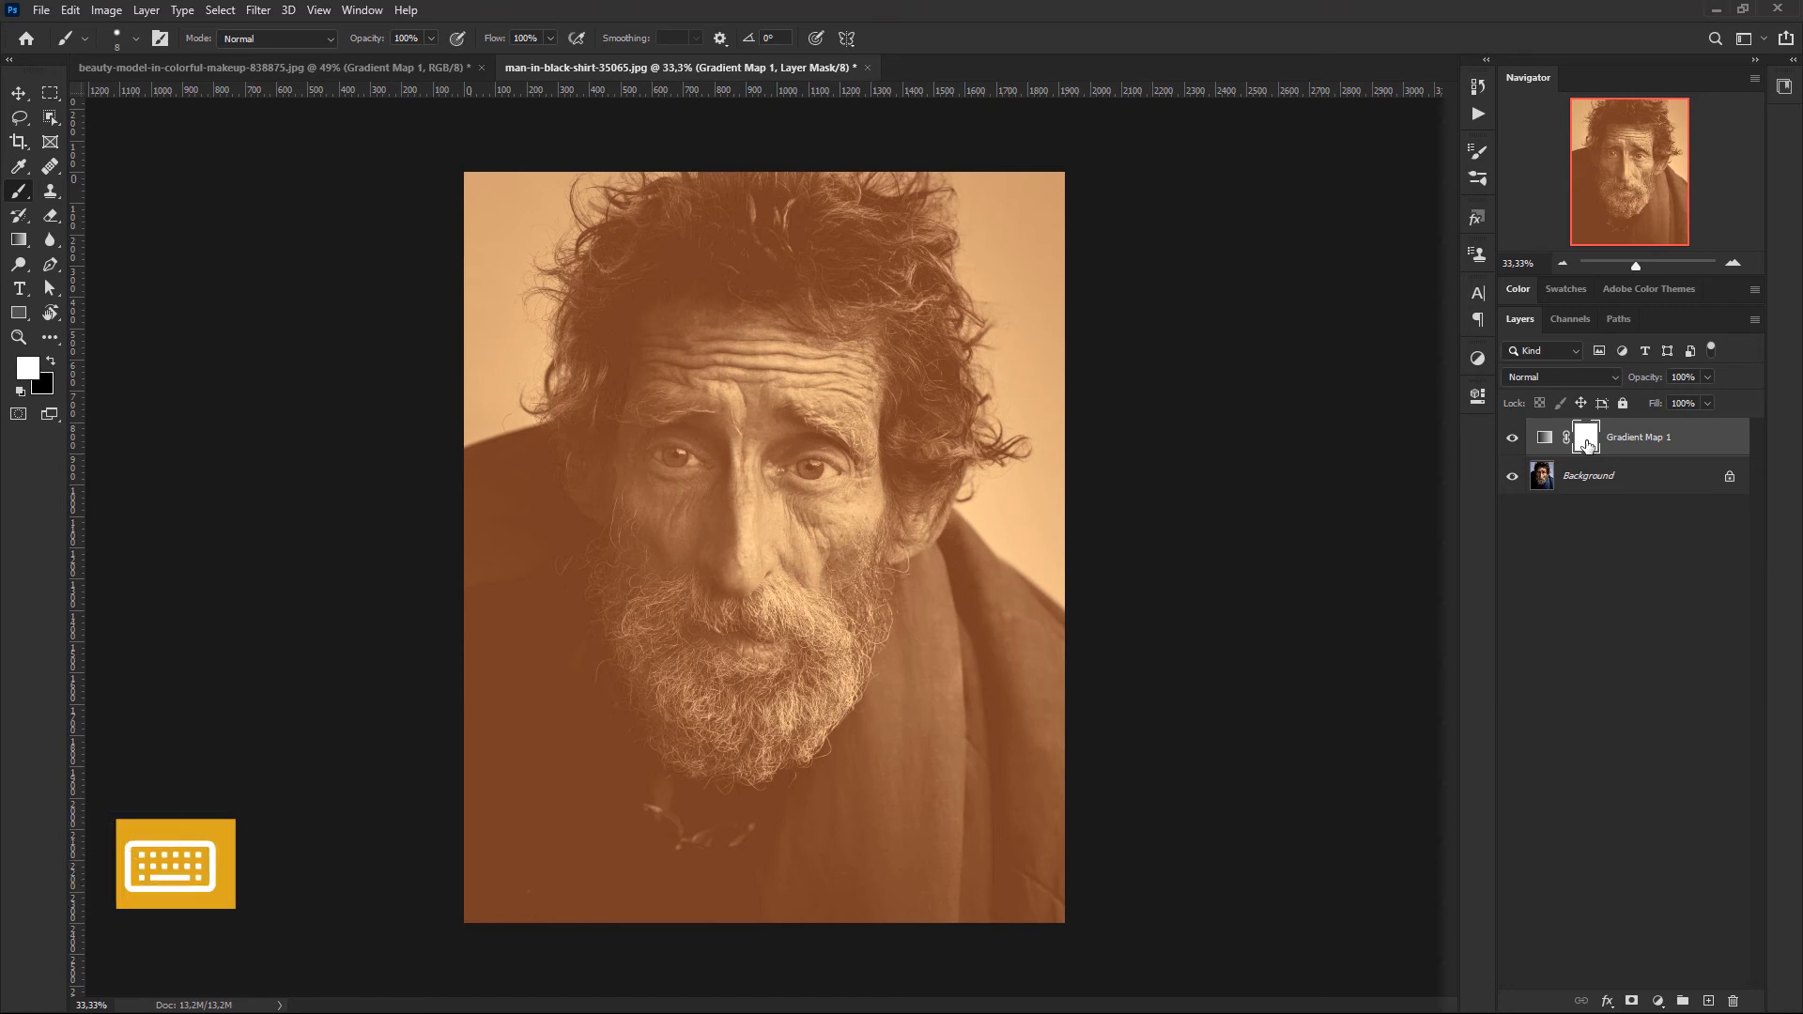
key("ctrl+i")
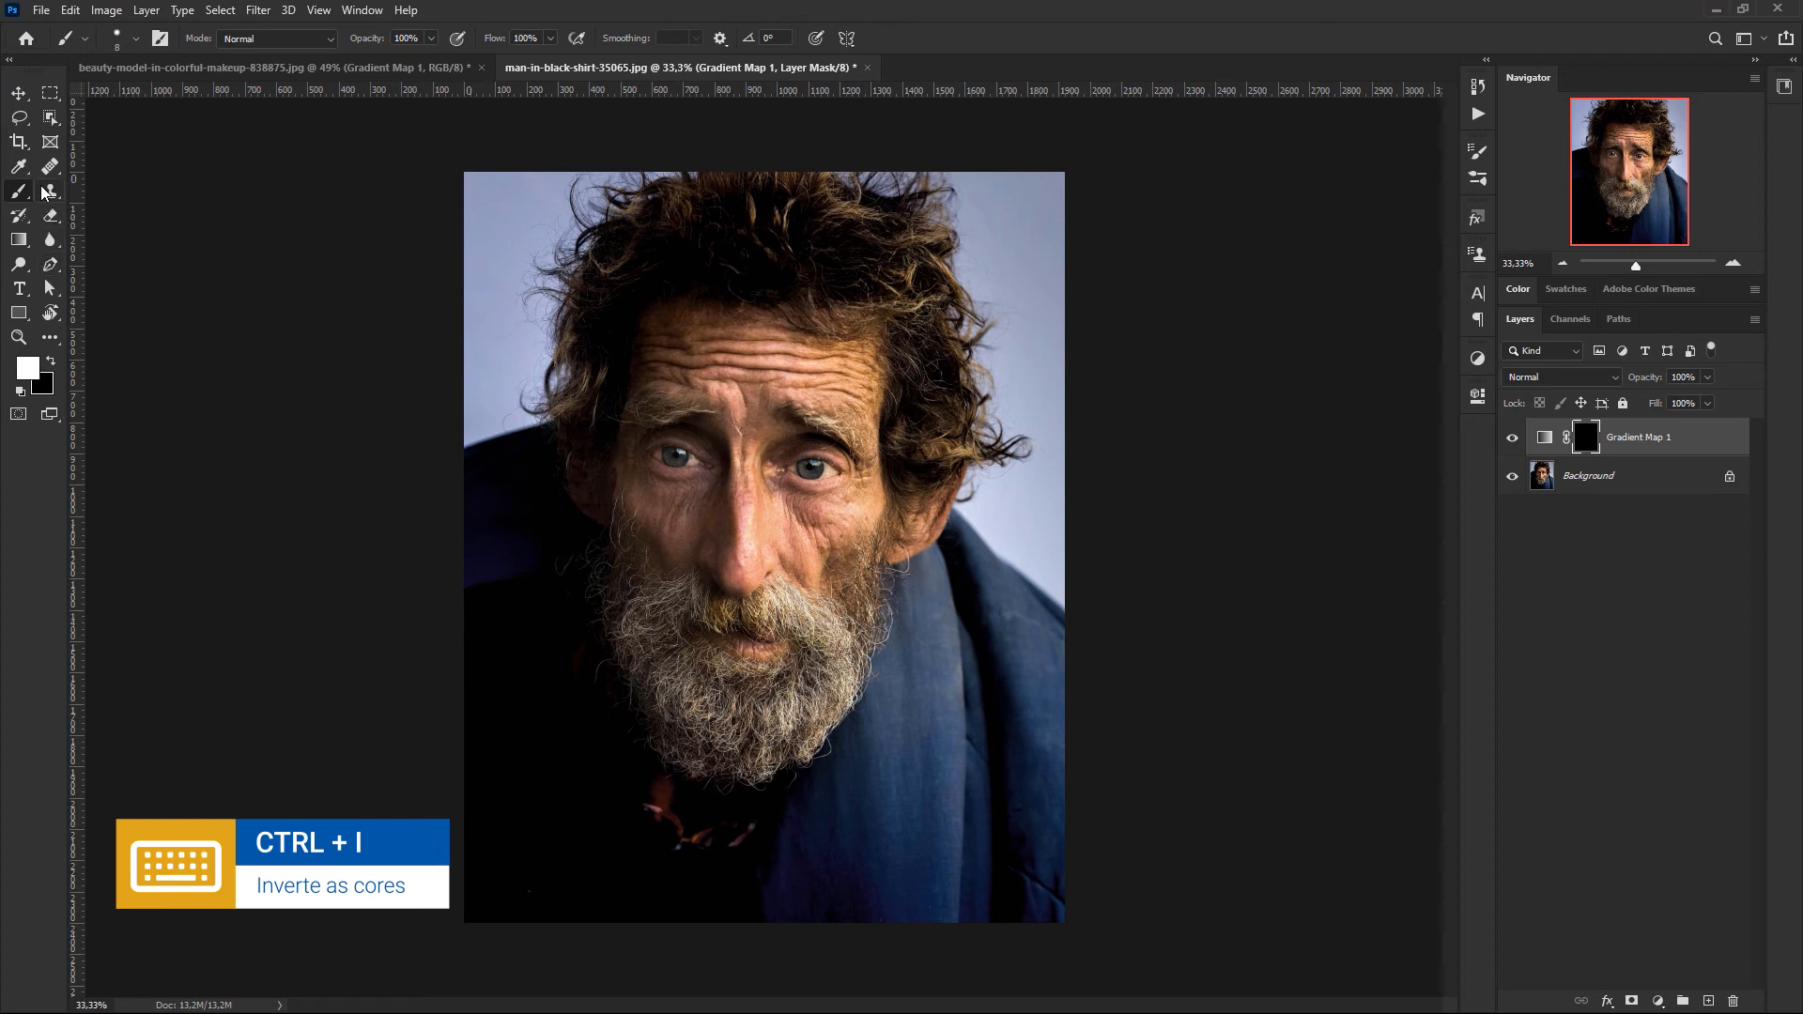
mouse_move(740, 385)
left_mouse_down()
mouse_move(769, 383)
mouse_move(740, 199)
mouse_move(762, 213)
left_mouse_up()
mouse_move(769, 496)
left_mouse_down()
mouse_move(764, 220)
mouse_move(750, 231)
left_mouse_up()
right_click(781, 355)
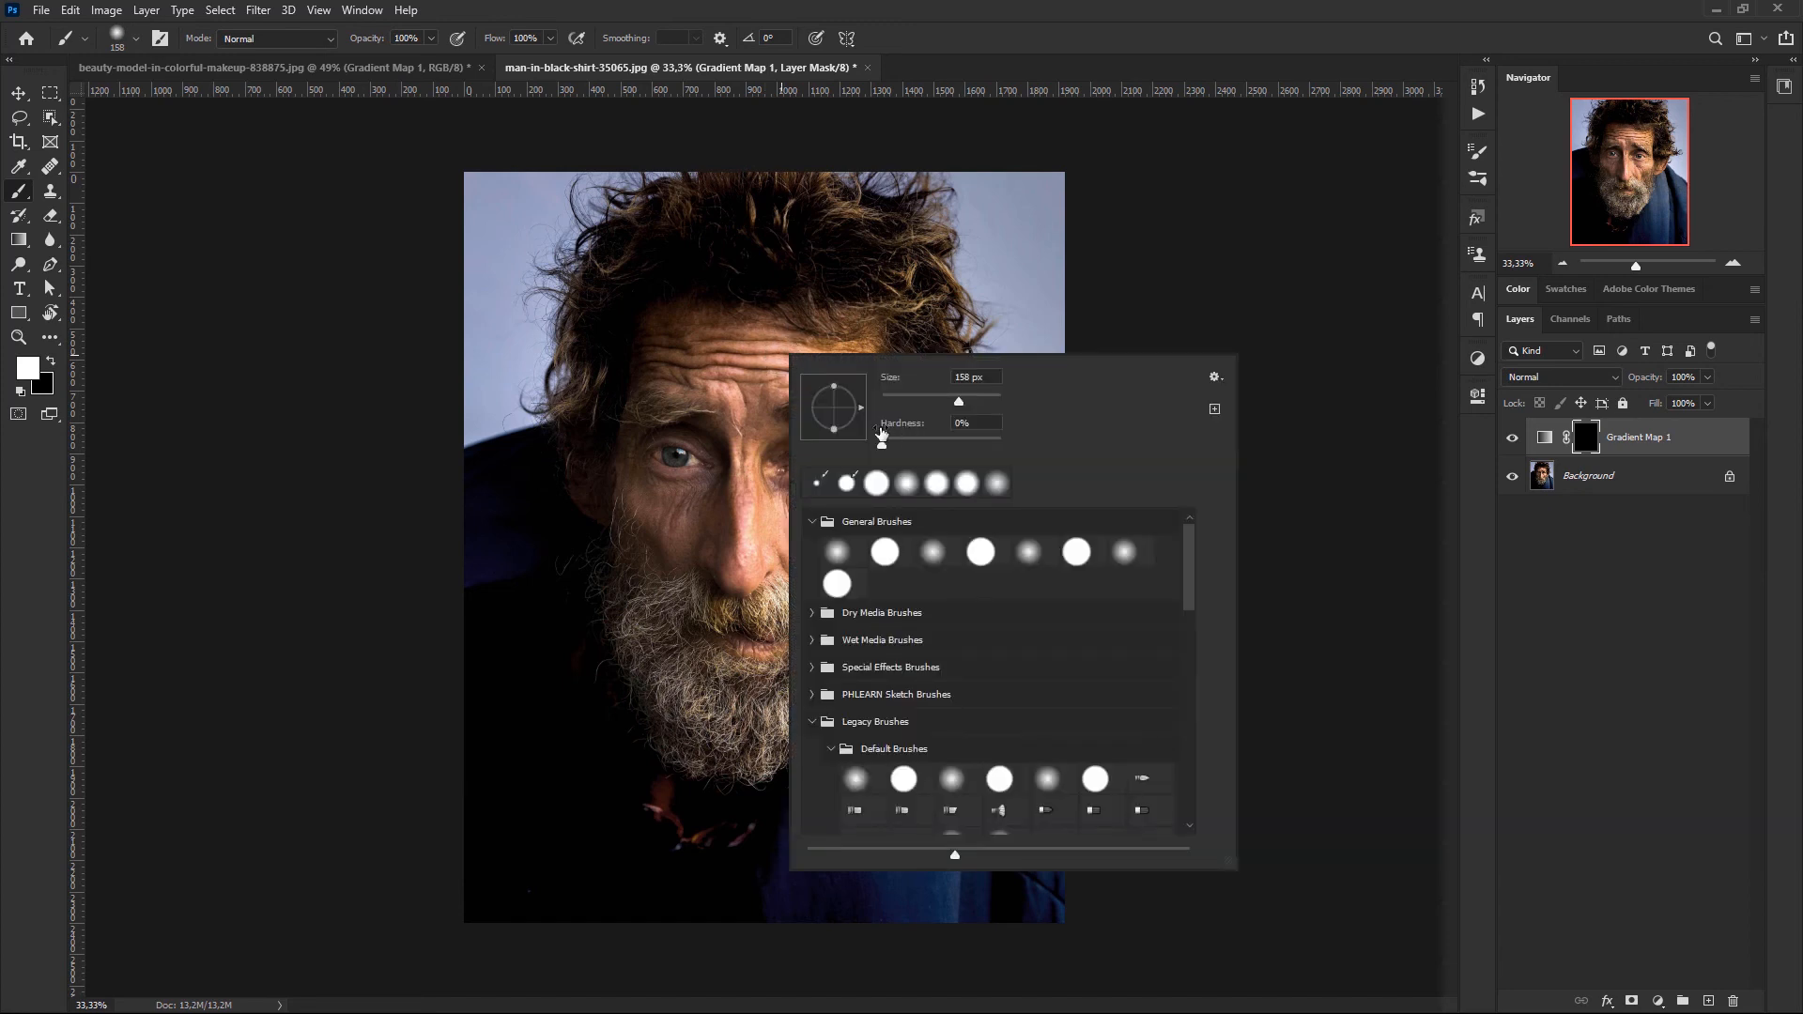
left_click(980, 121)
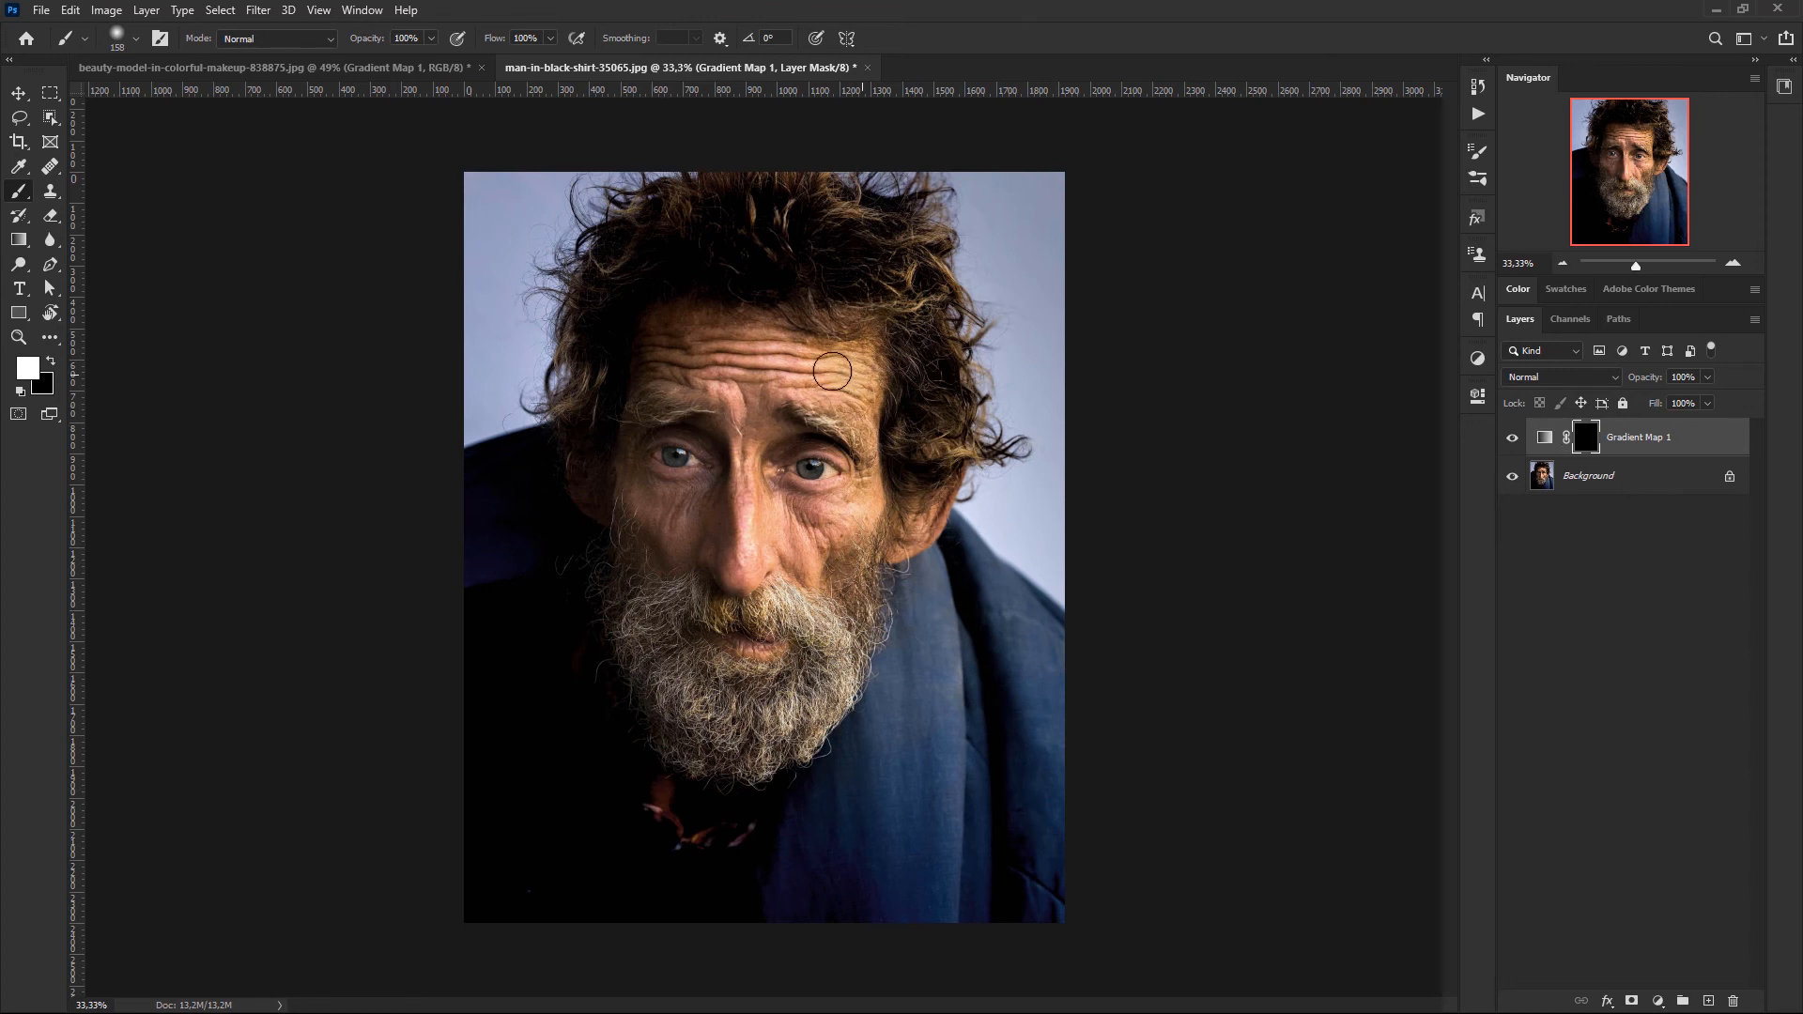
Paint white on the mask over the forehead, nose and cheeks, reducing the brush to 80 px for the skin around the eyes
mouse_move(753, 347)
left_mouse_down()
mouse_move(674, 351)
mouse_move(794, 372)
mouse_move(668, 367)
mouse_move(664, 349)
mouse_move(724, 348)
mouse_move(761, 380)
mouse_move(750, 478)
mouse_move(642, 493)
mouse_move(674, 545)
mouse_move(700, 508)
mouse_move(687, 540)
mouse_move(726, 515)
mouse_move(744, 567)
mouse_move(727, 539)
mouse_move(787, 511)
mouse_move(773, 500)
mouse_move(849, 510)
mouse_move(781, 541)
mouse_move(830, 539)
mouse_move(811, 551)
mouse_move(748, 527)
mouse_move(742, 384)
mouse_move(653, 367)
mouse_move(661, 342)
mouse_move(761, 335)
mouse_move(796, 373)
mouse_move(860, 393)
mouse_move(741, 373)
left_mouse_up()
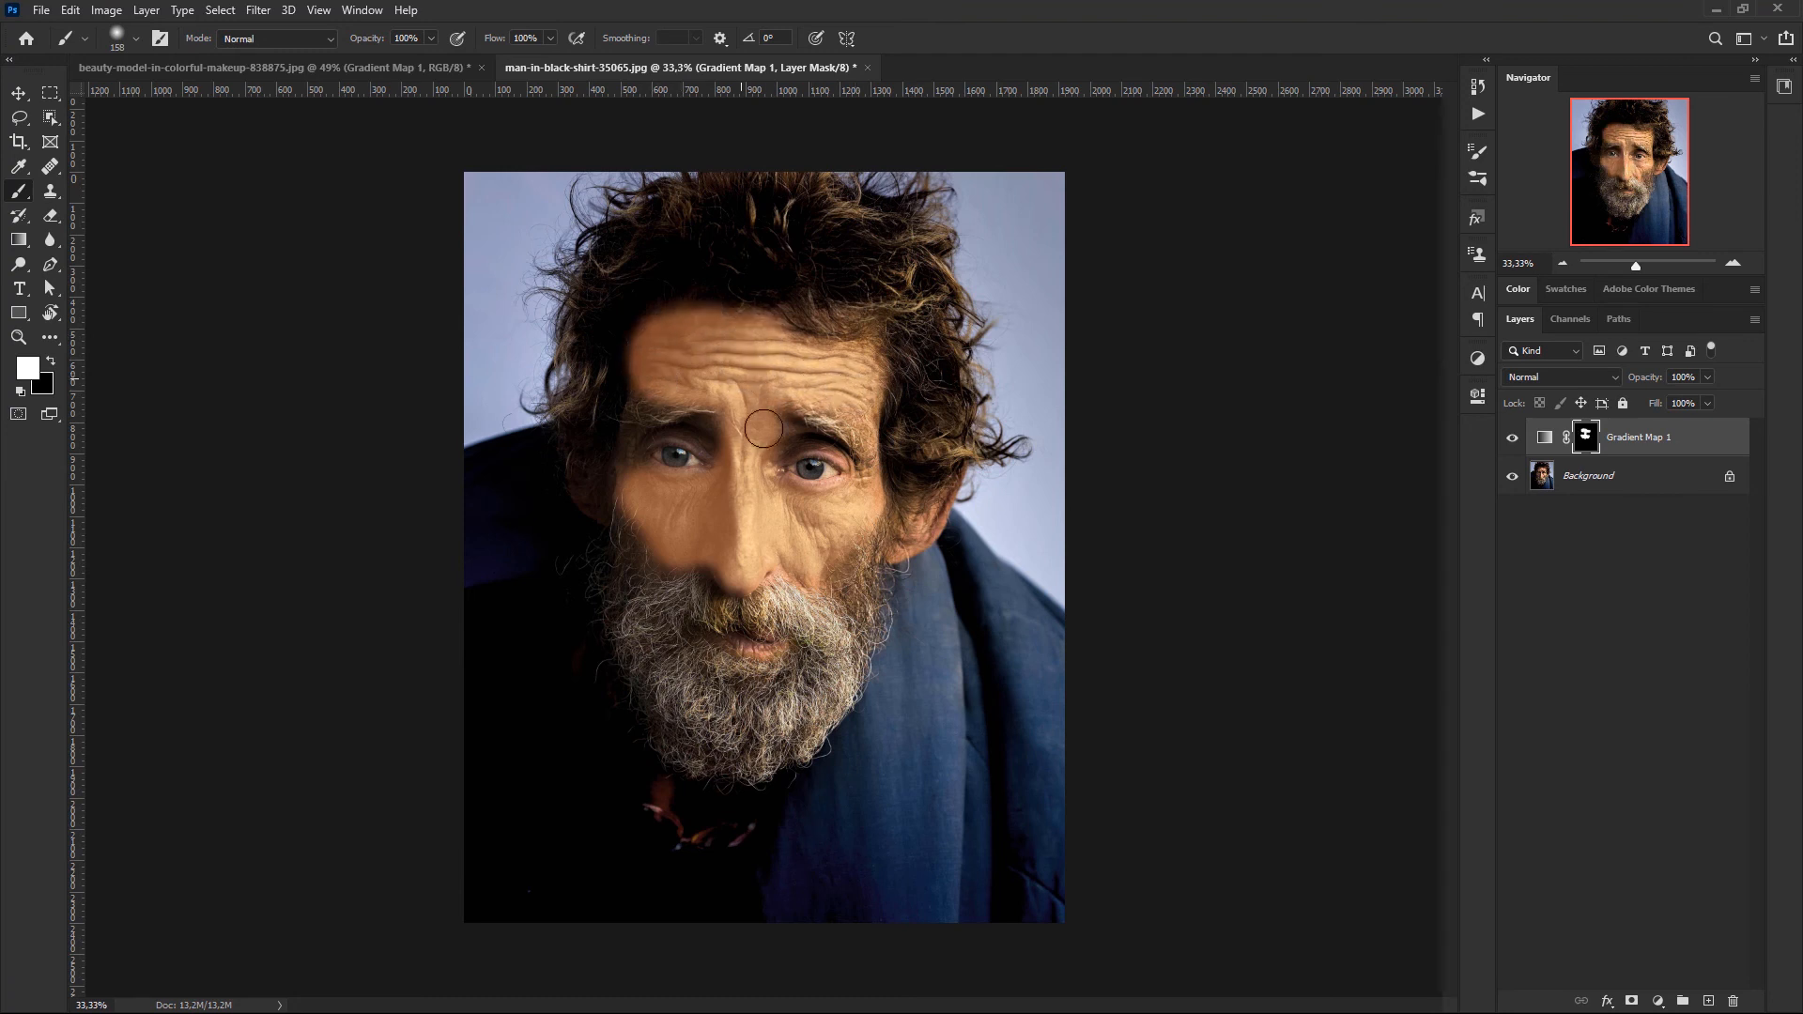
key("[")
key("[")
key("[")
key("[")
key("[")
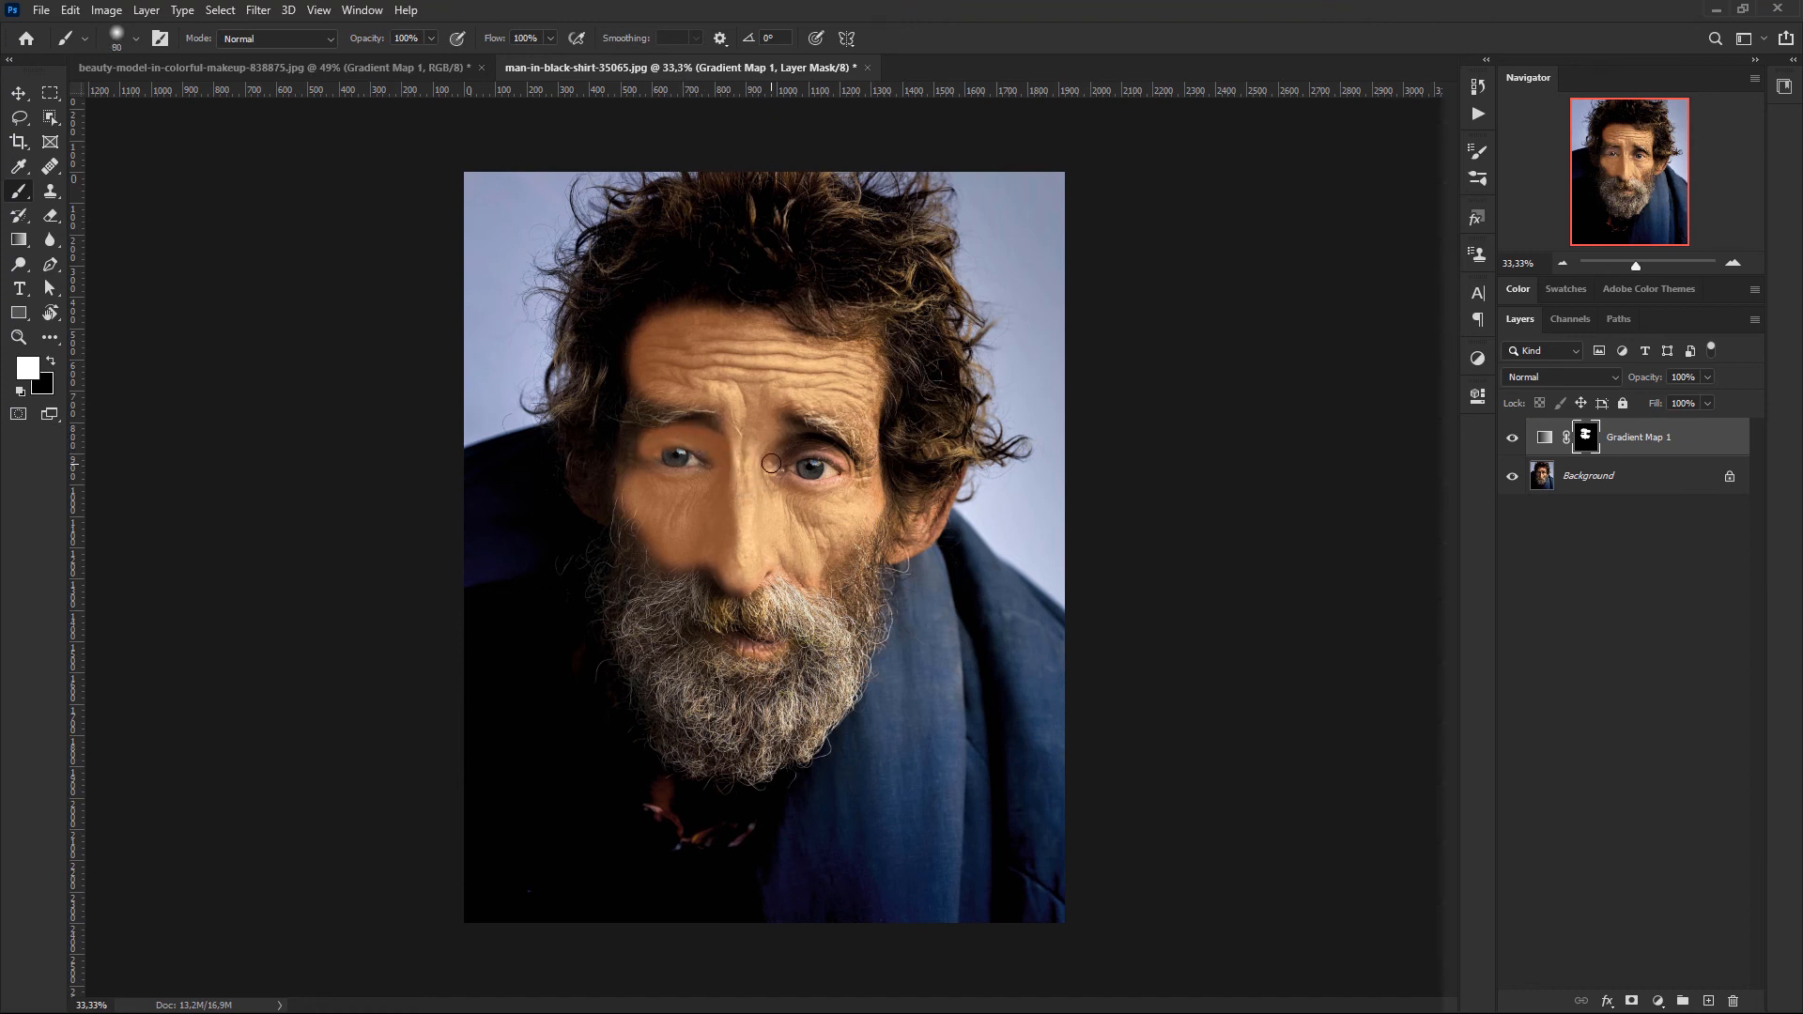
mouse_move(772, 459)
left_mouse_down()
mouse_move(812, 446)
mouse_move(856, 483)
mouse_move(801, 495)
mouse_move(764, 479)
left_mouse_up()
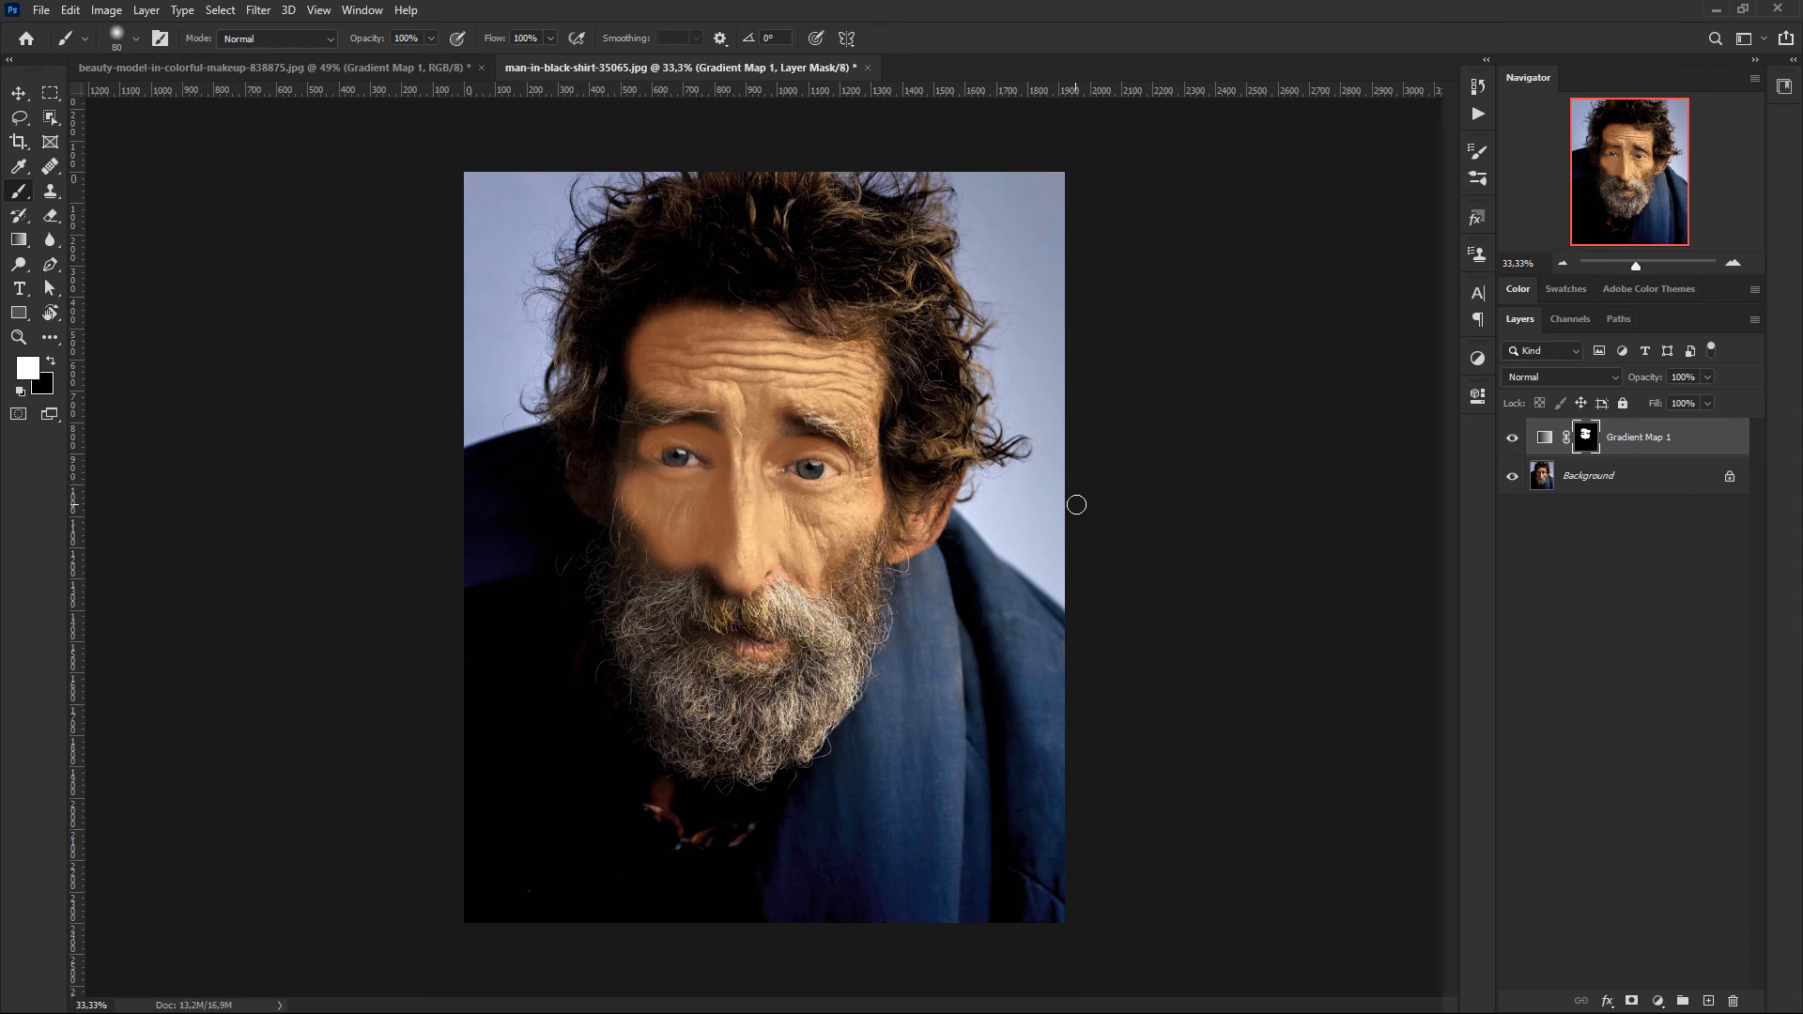
Set the Gradient Map 1 layer's blend mode to Color and its opacity to 39%
left_click(1556, 379)
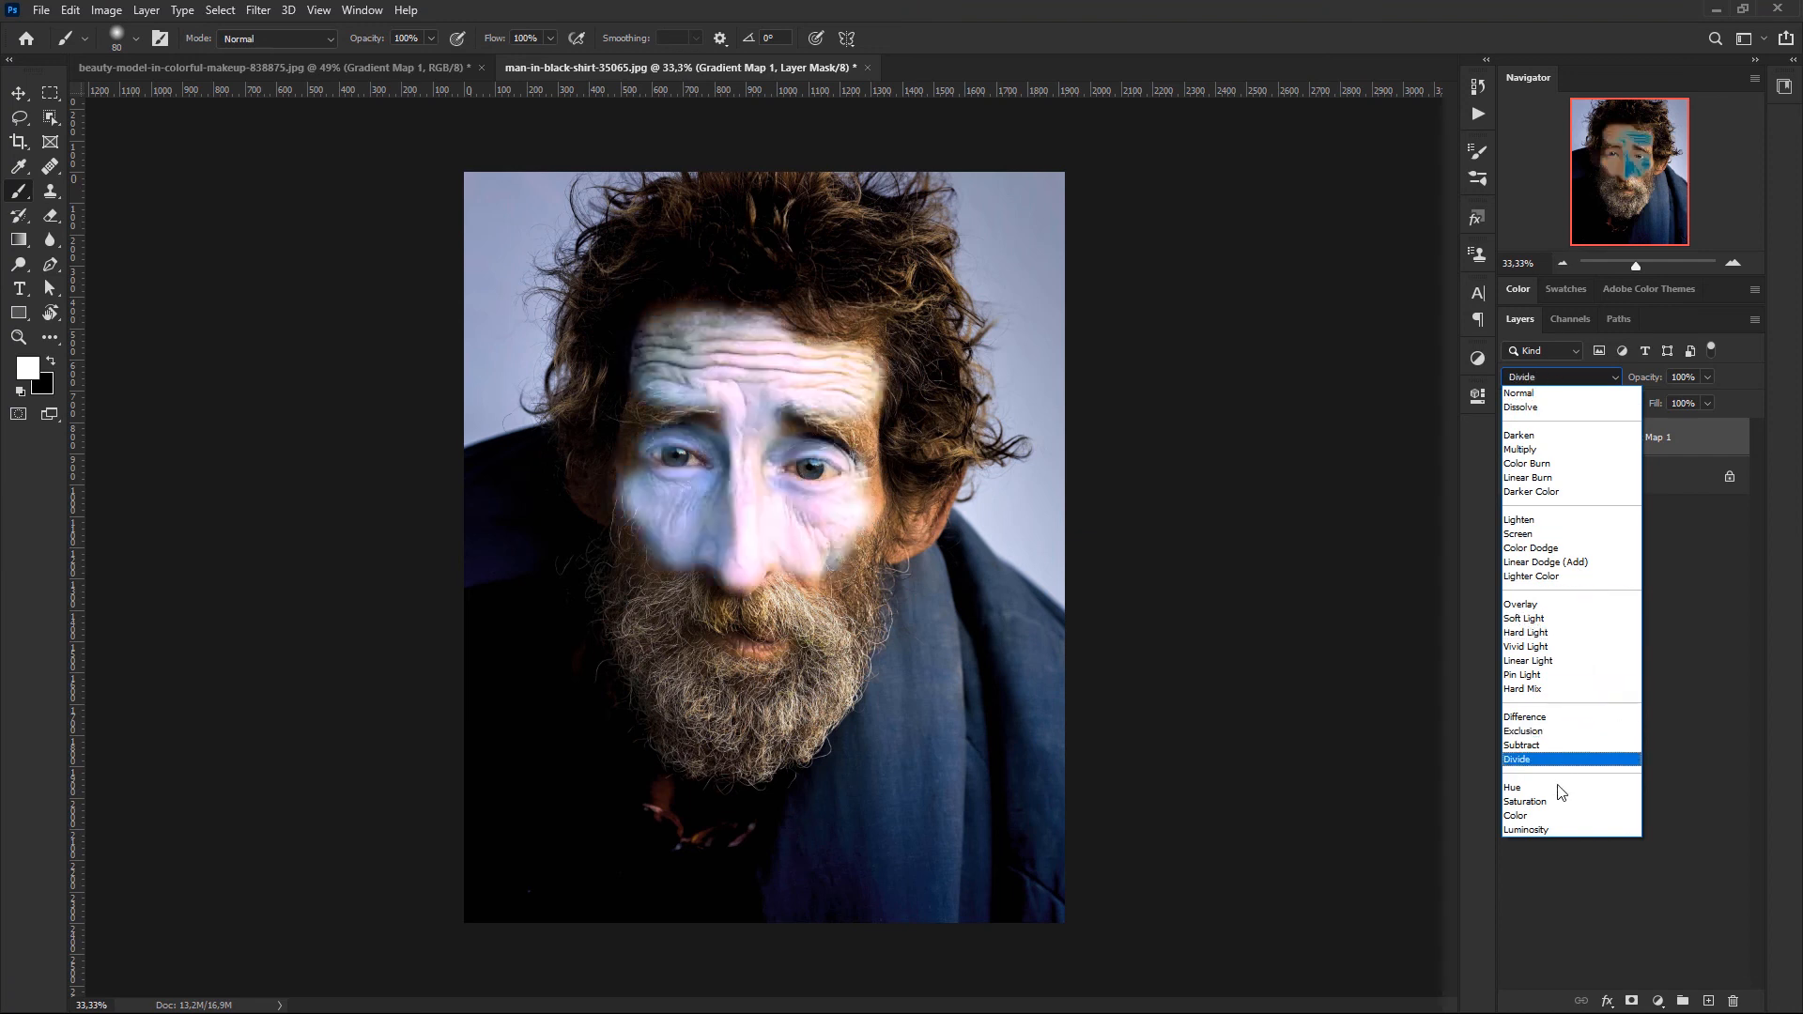
left_click(1547, 820)
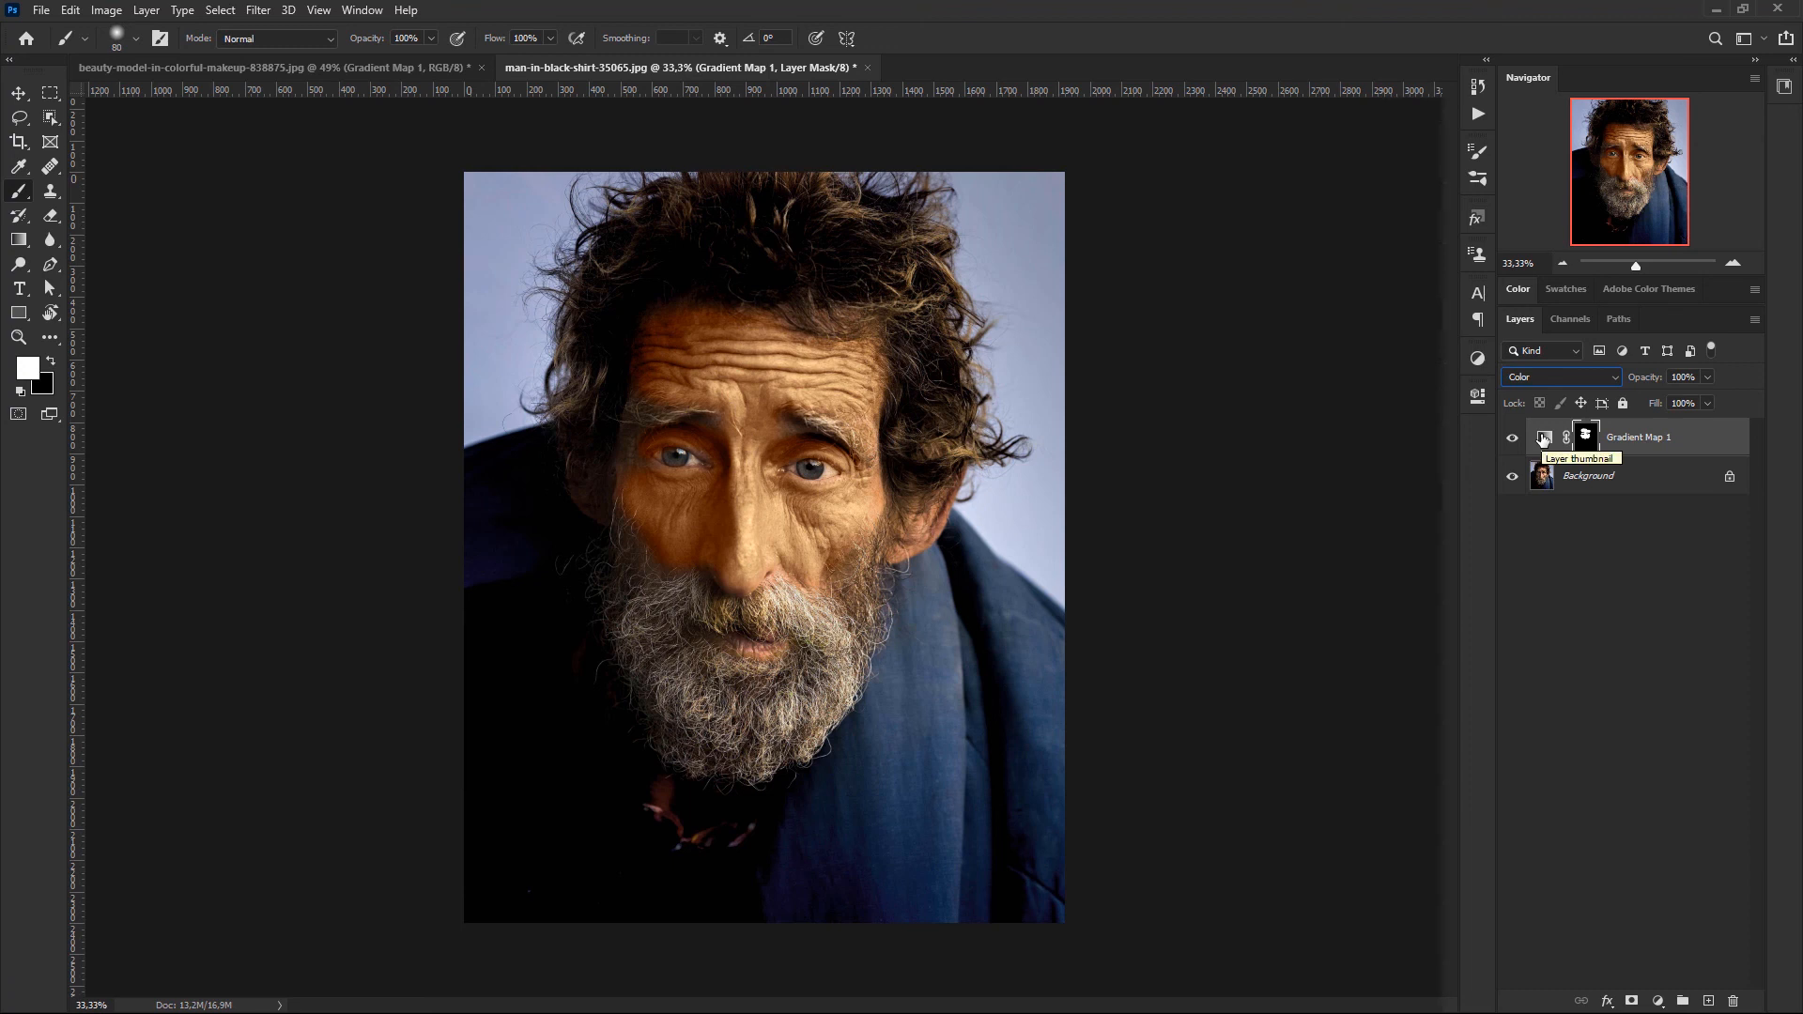
left_click(1709, 379)
left_click(1540, 477)
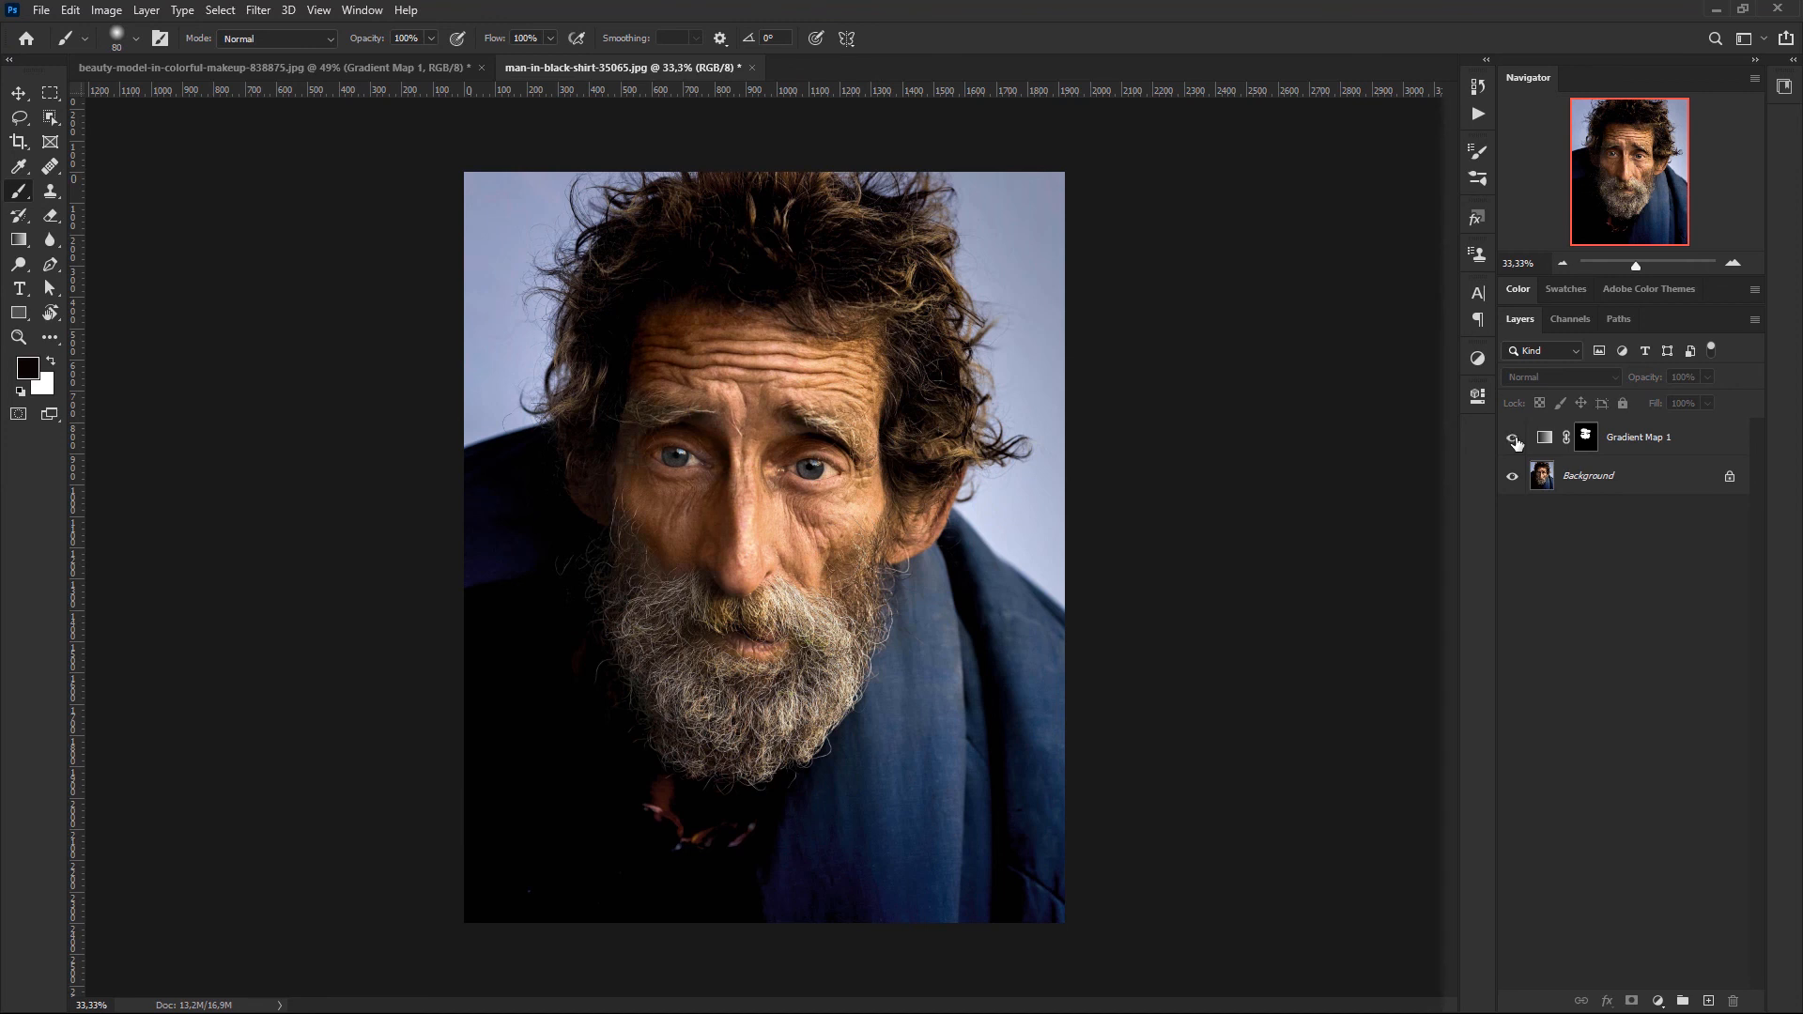
Reopen the Gradient Map 1 gradient and change its brown stop to a very dark brown
double_click(1547, 442)
key("x")
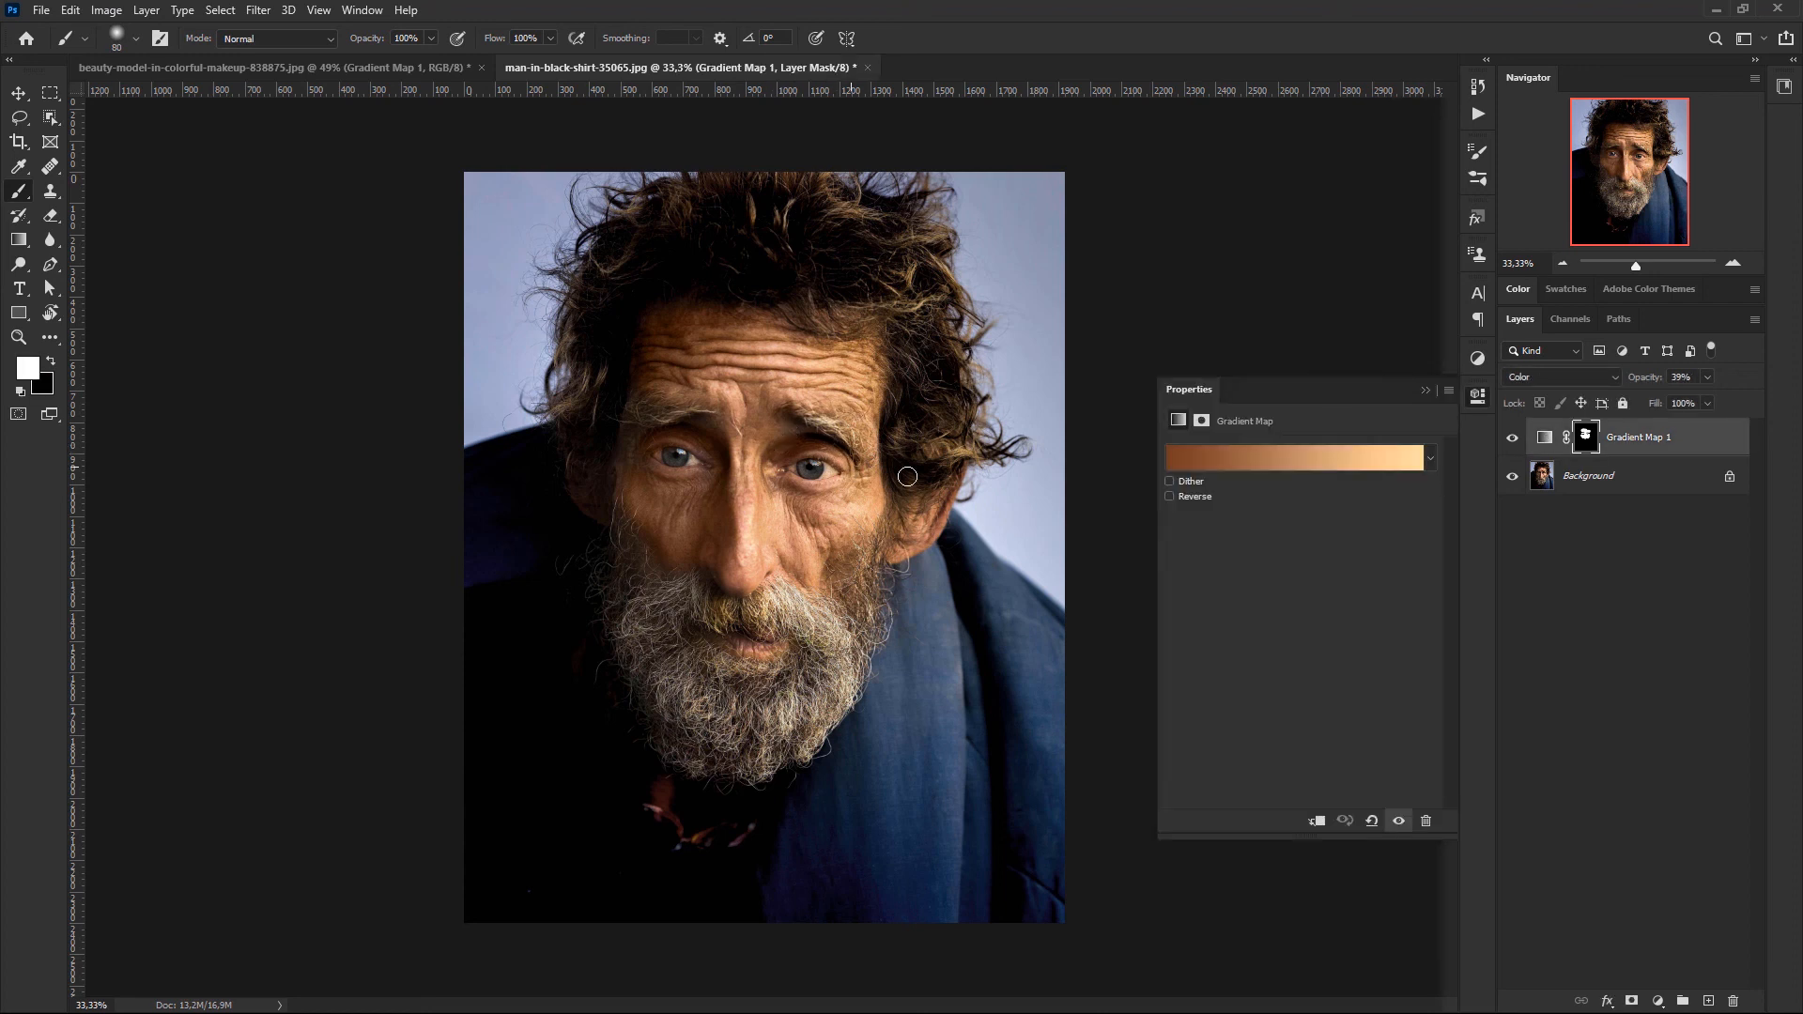
left_click(1315, 458)
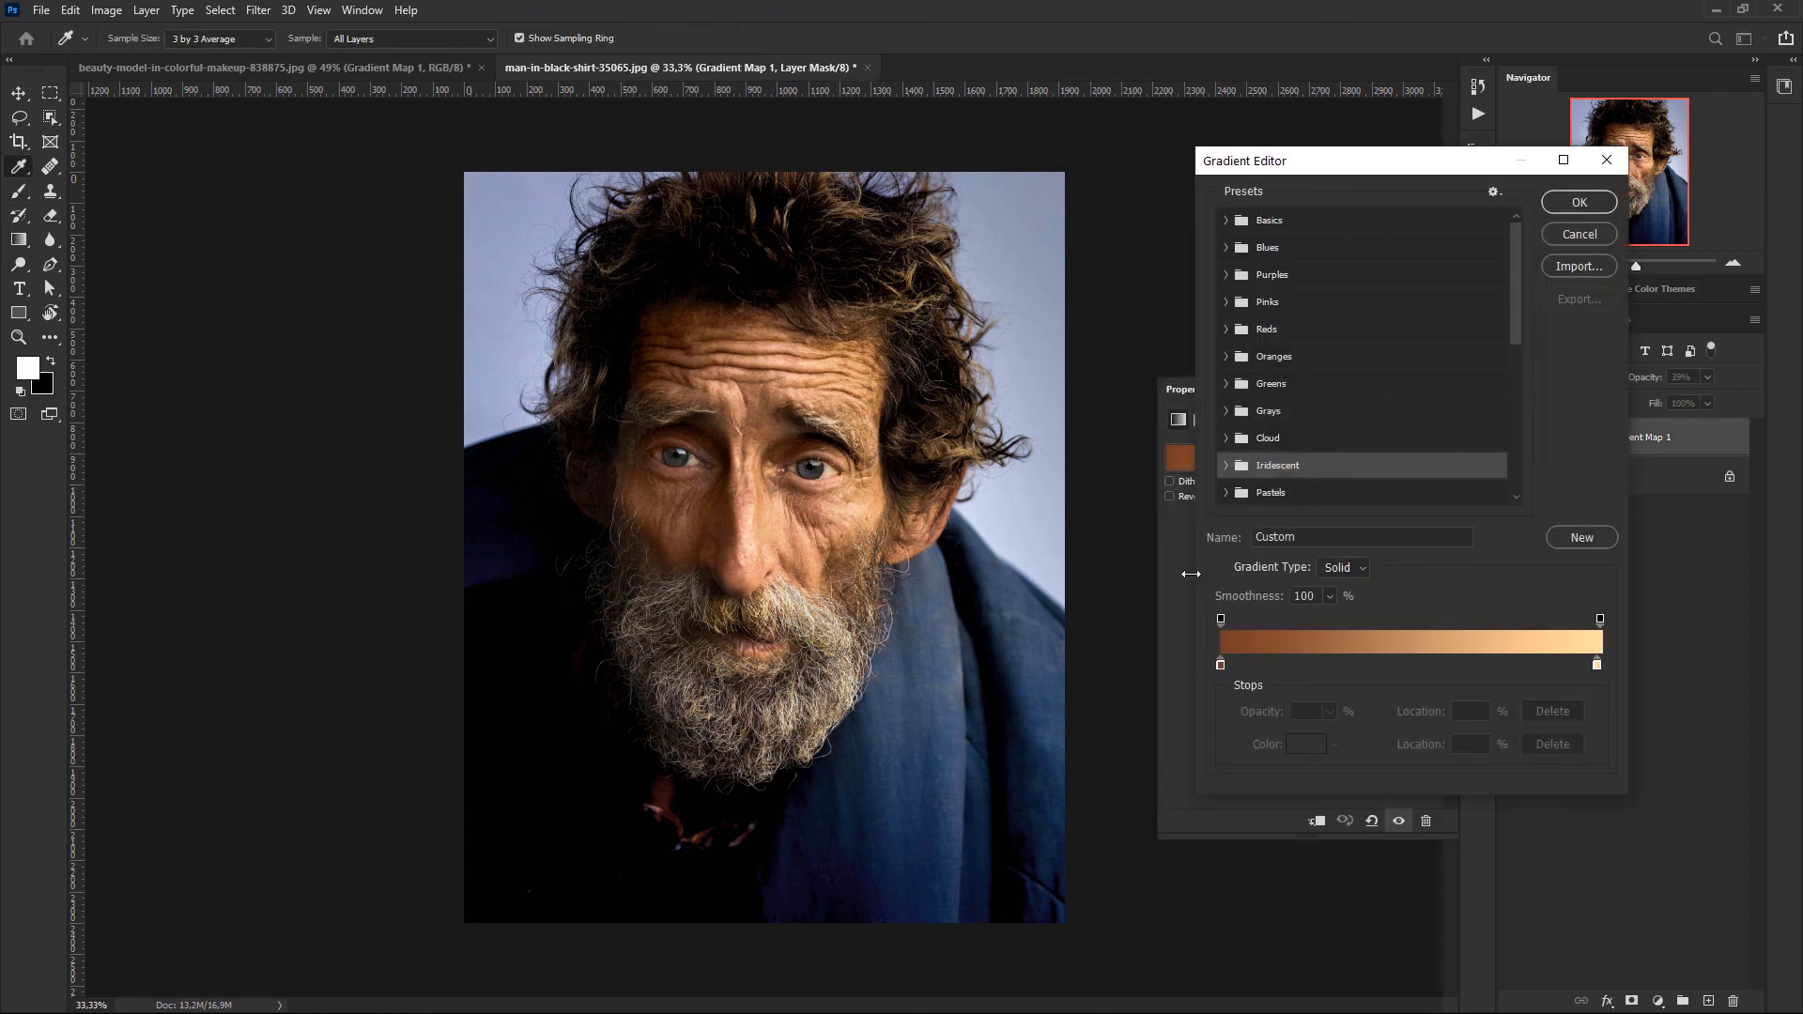
double_click(1221, 666)
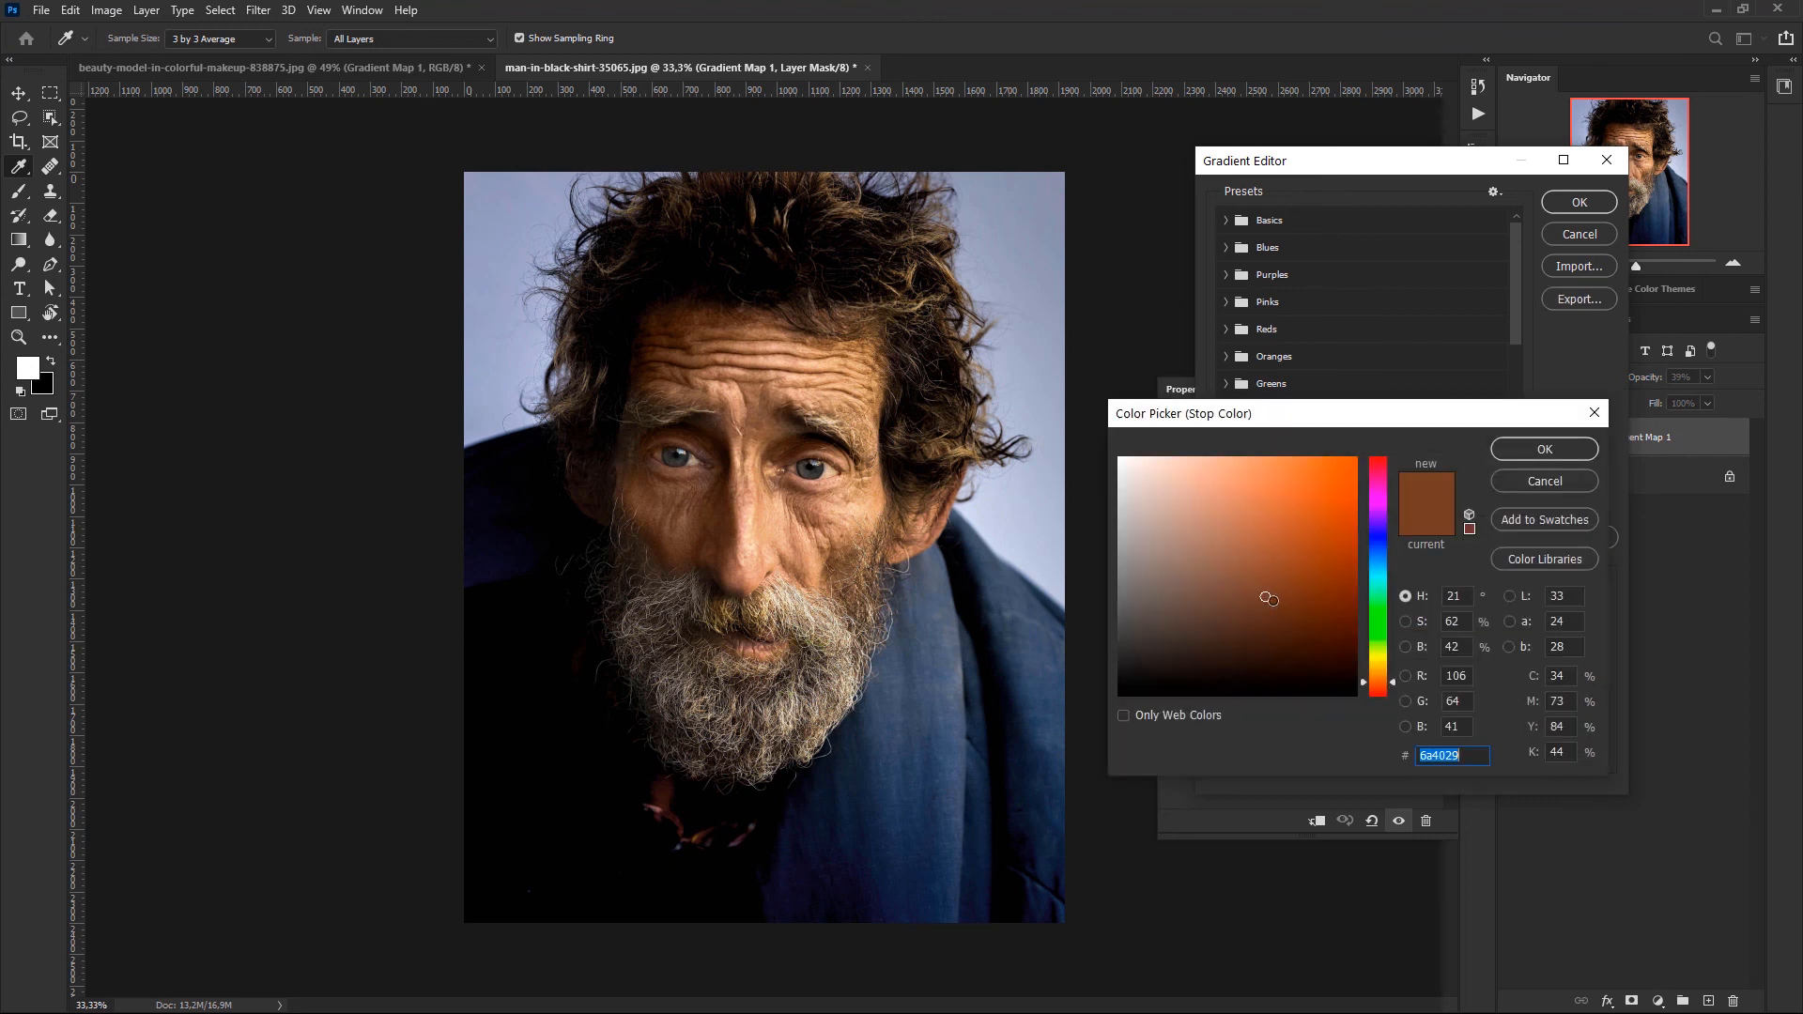
type("432210")
mouse_move(1301, 634)
left_mouse_down()
mouse_move(1298, 661)
mouse_move(1228, 664)
mouse_move(1293, 658)
left_mouse_up()
left_click(1508, 450)
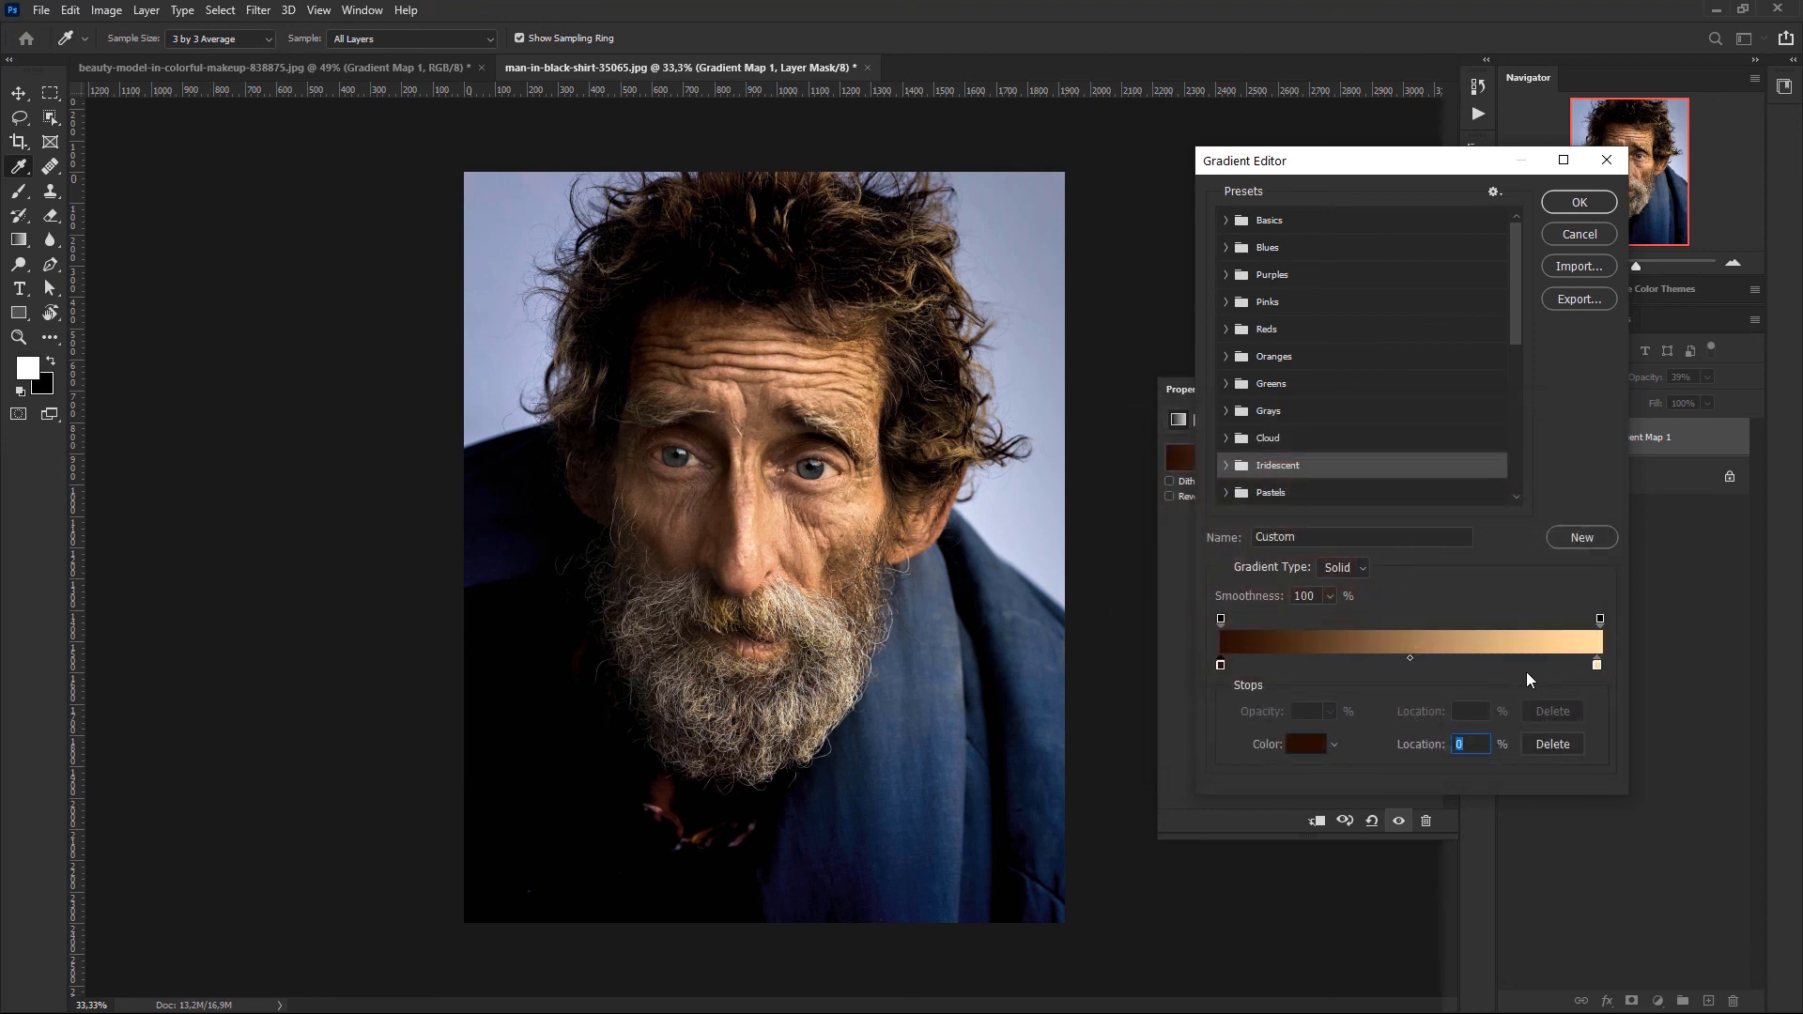
Change the gradient's light stop to a soft peach with hue 34 and set the Gradient Map 1 layer's opacity to 52%
double_click(1597, 666)
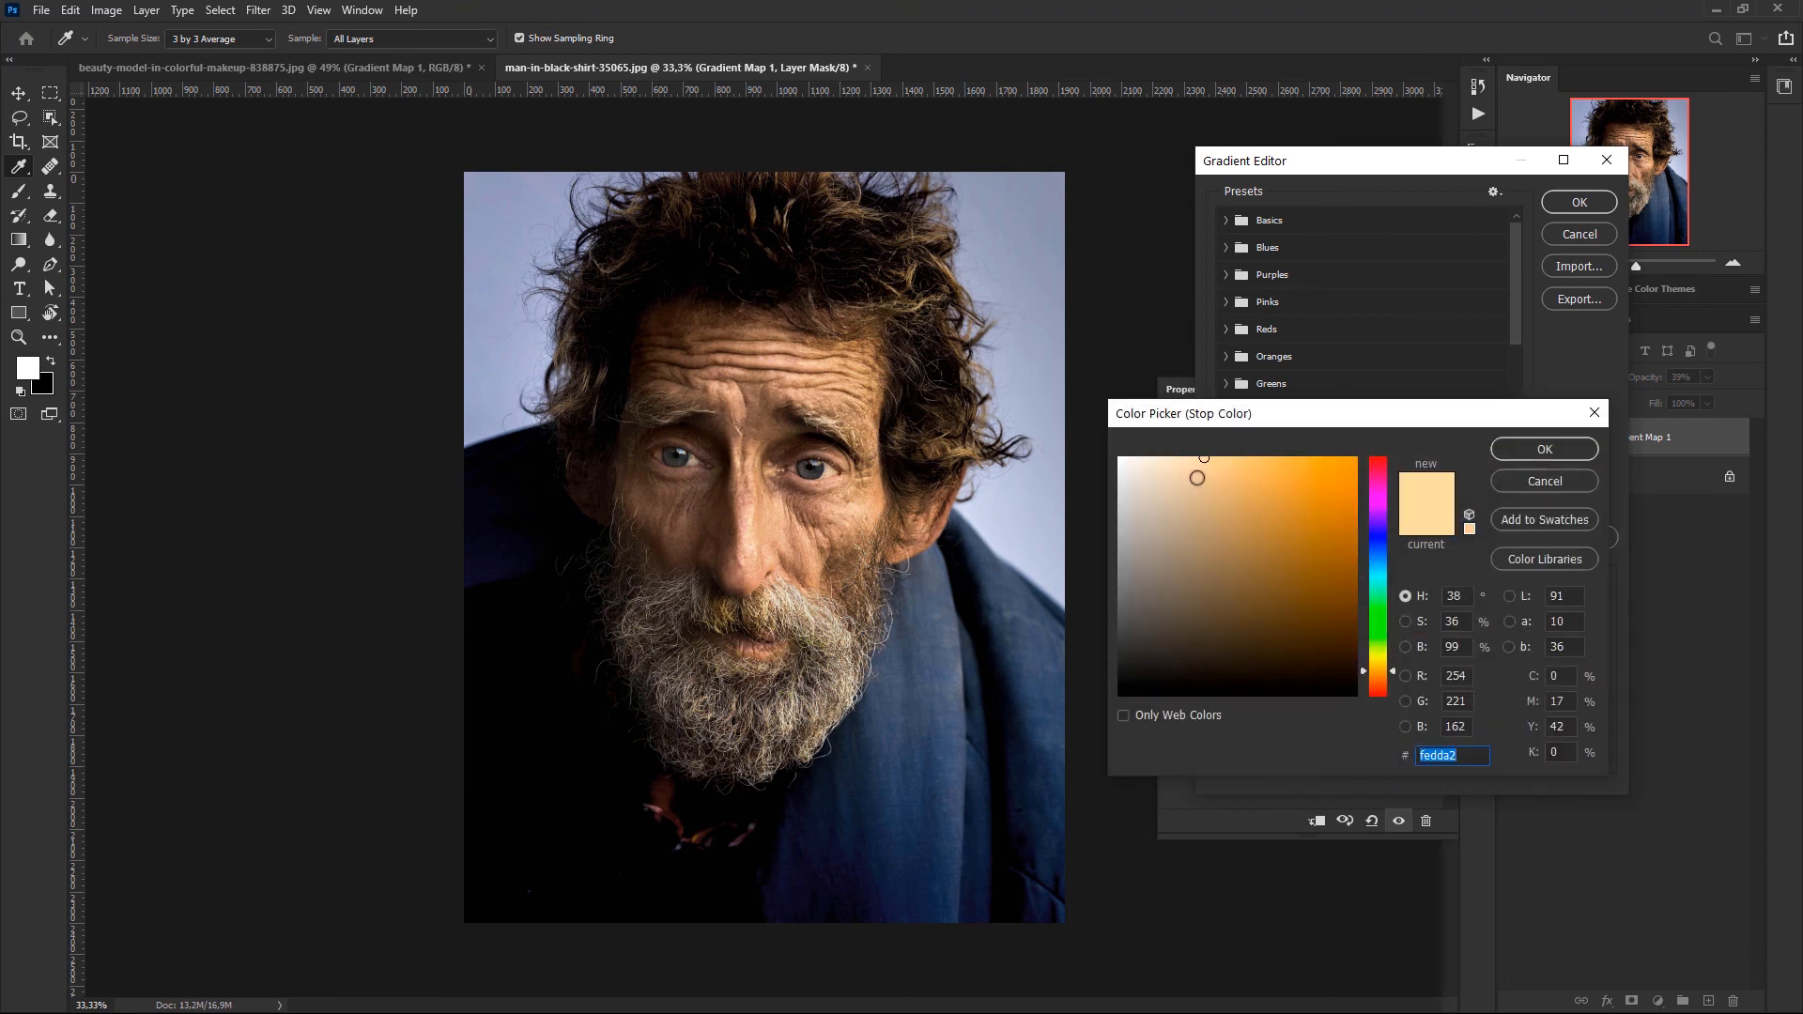
left_click(1181, 459)
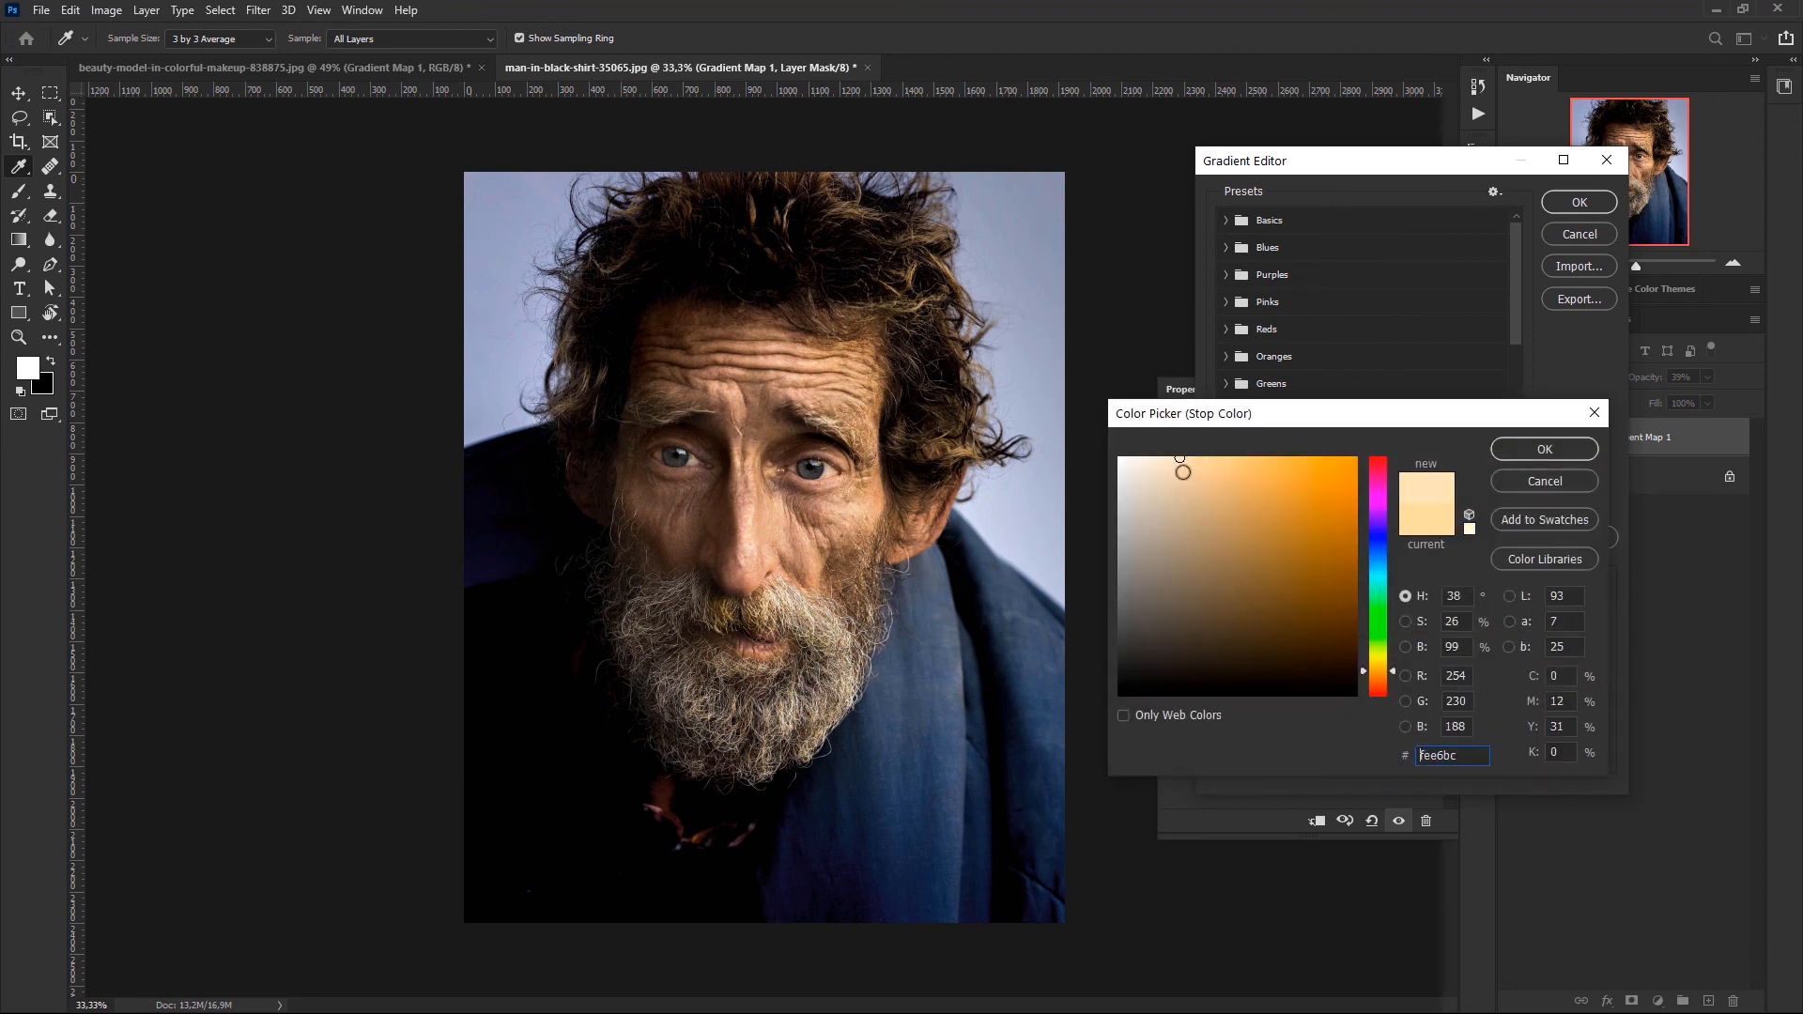
left_click(1200, 460)
left_click(1394, 673)
left_click(1520, 454)
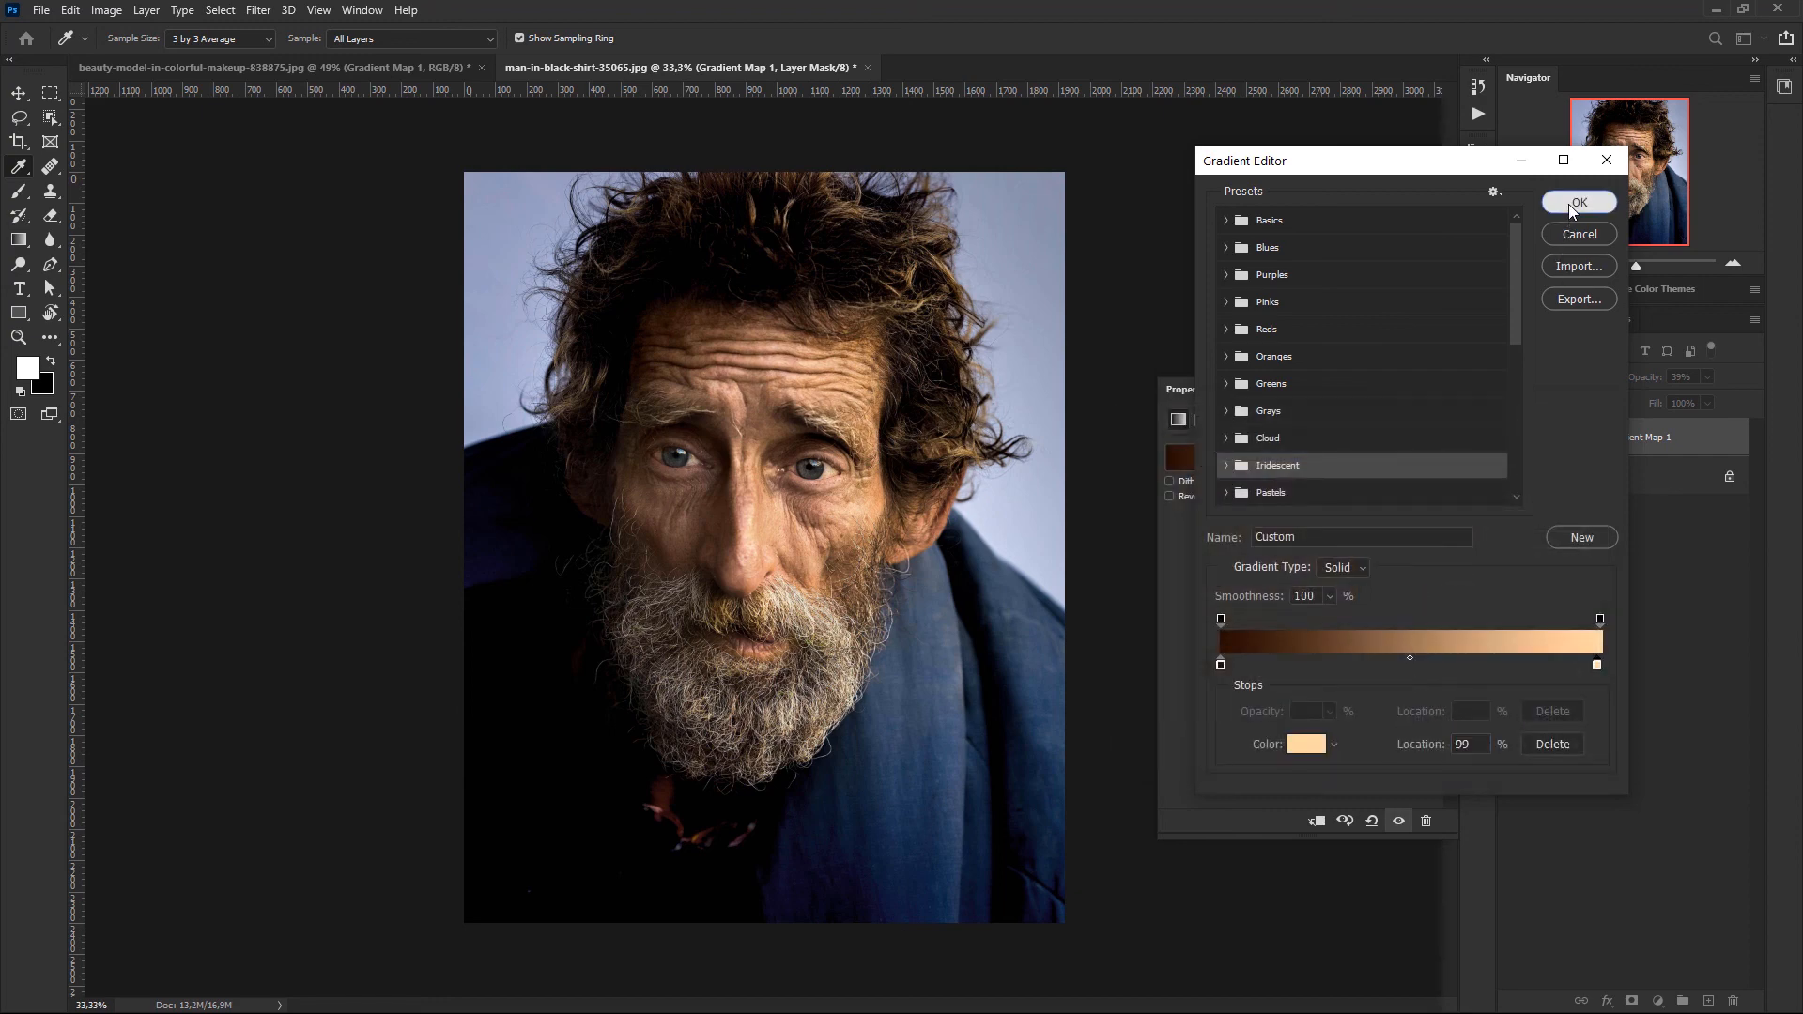
left_click(1568, 205)
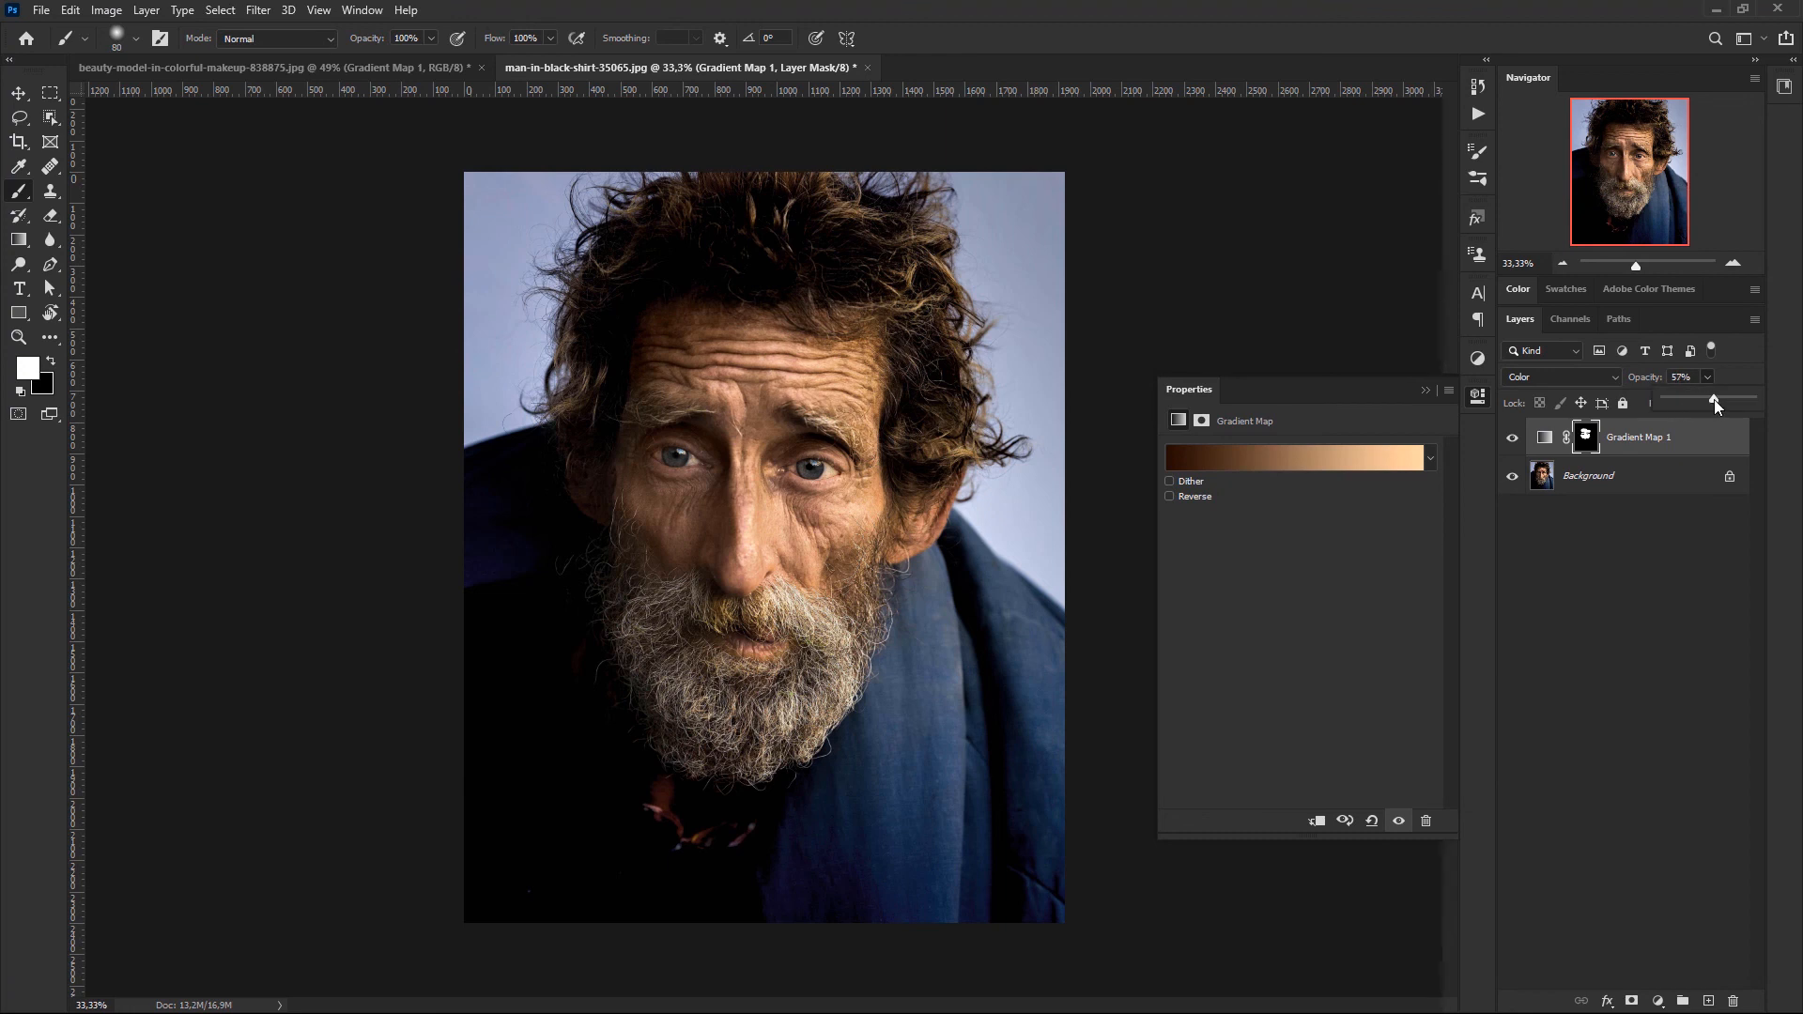
left_click(1587, 567)
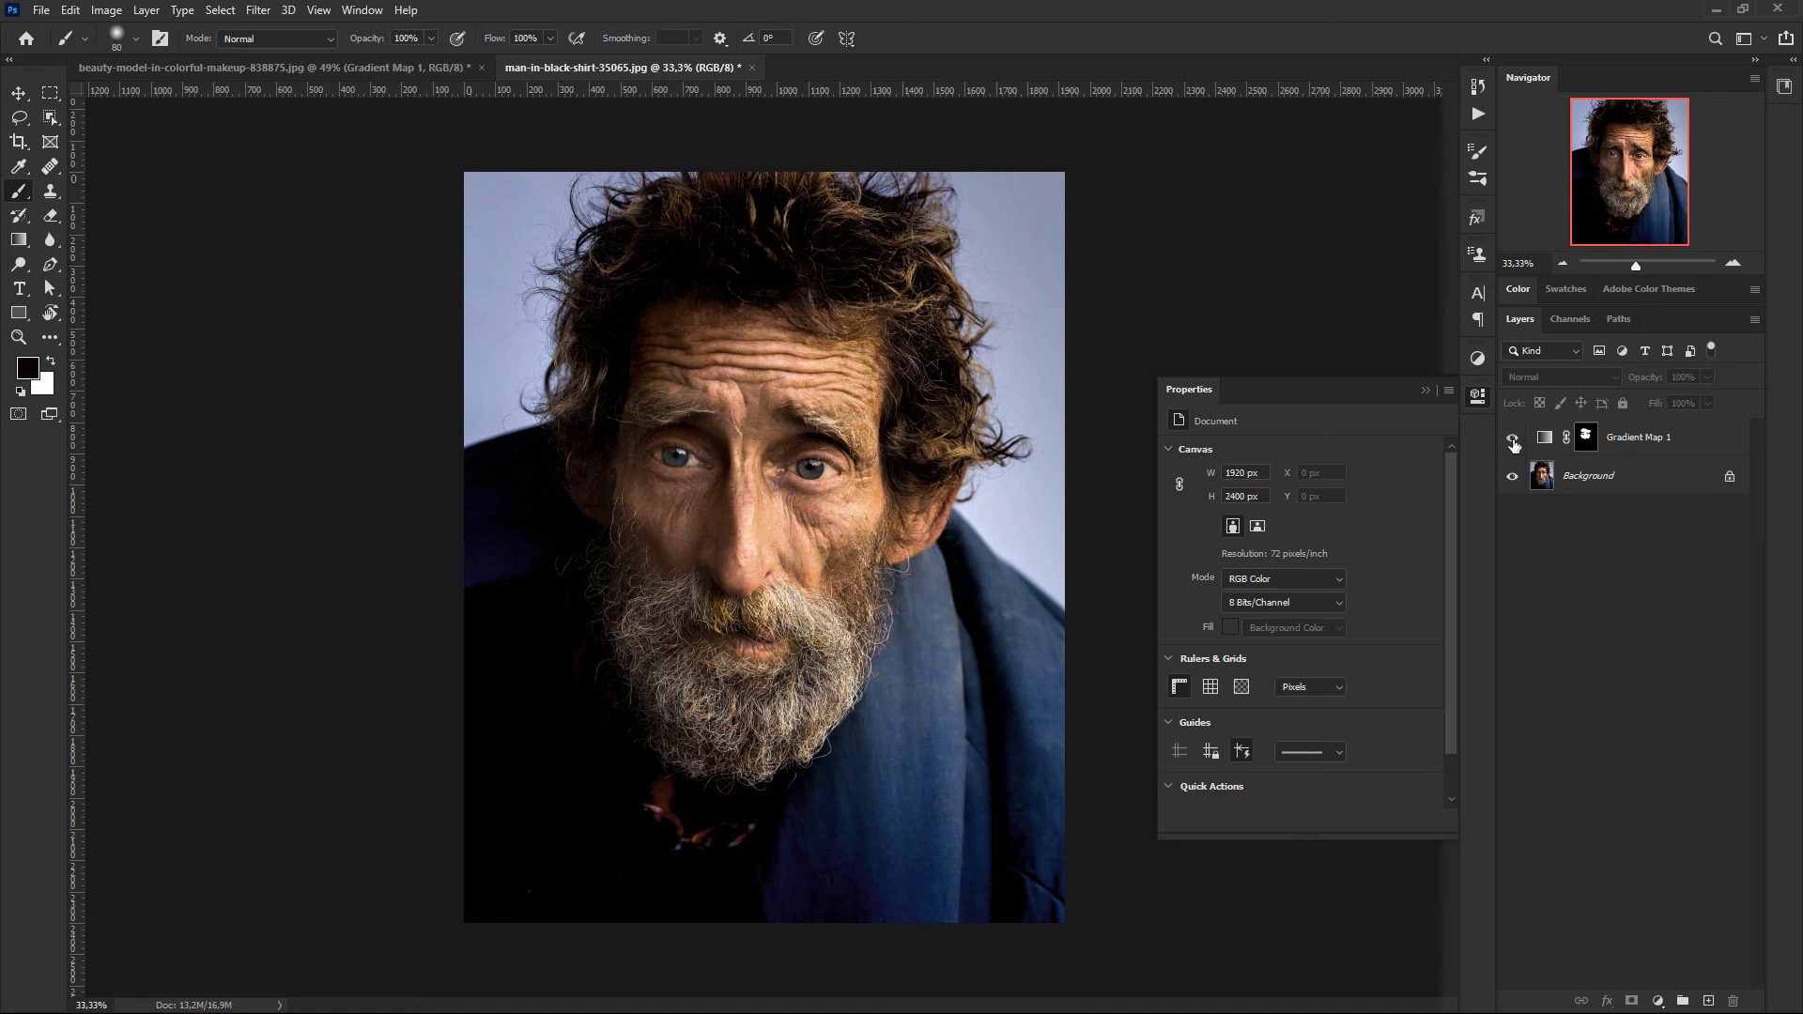
left_click(1426, 389)
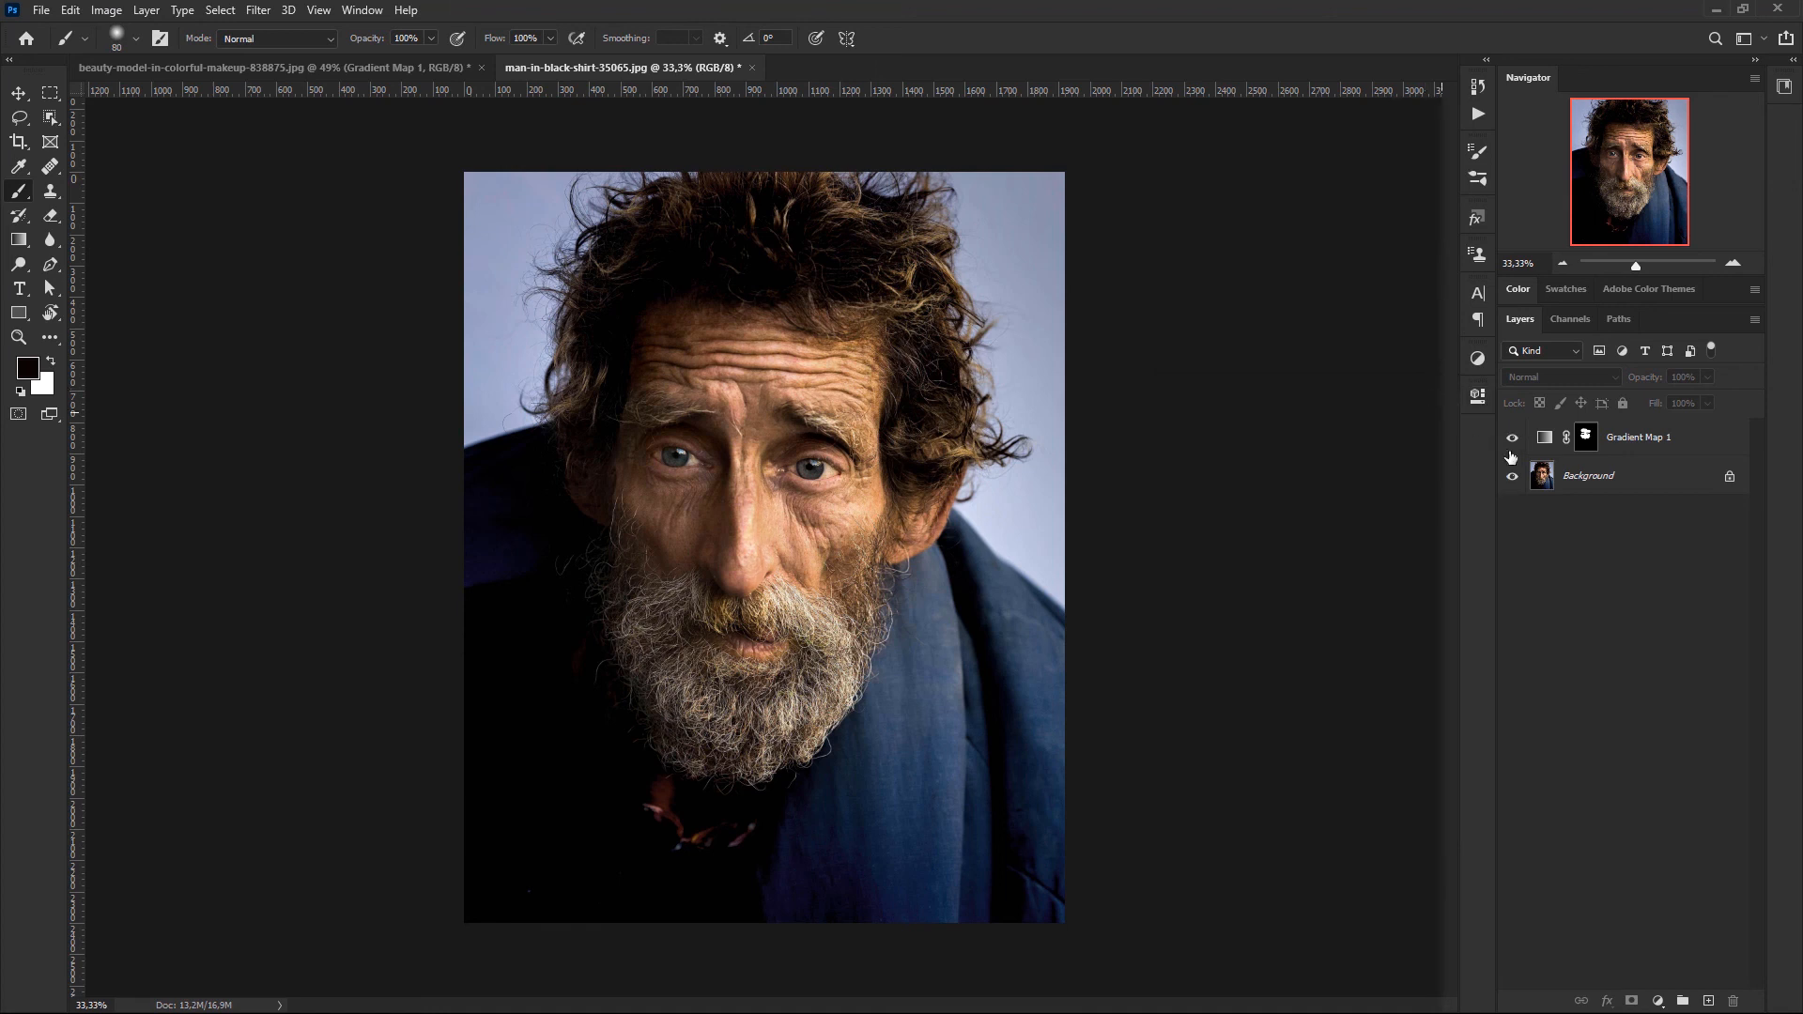
Reopen the Gradient Map 1 gradient and set its light stop to the very pale cream #fff0dd
double_click(1546, 441)
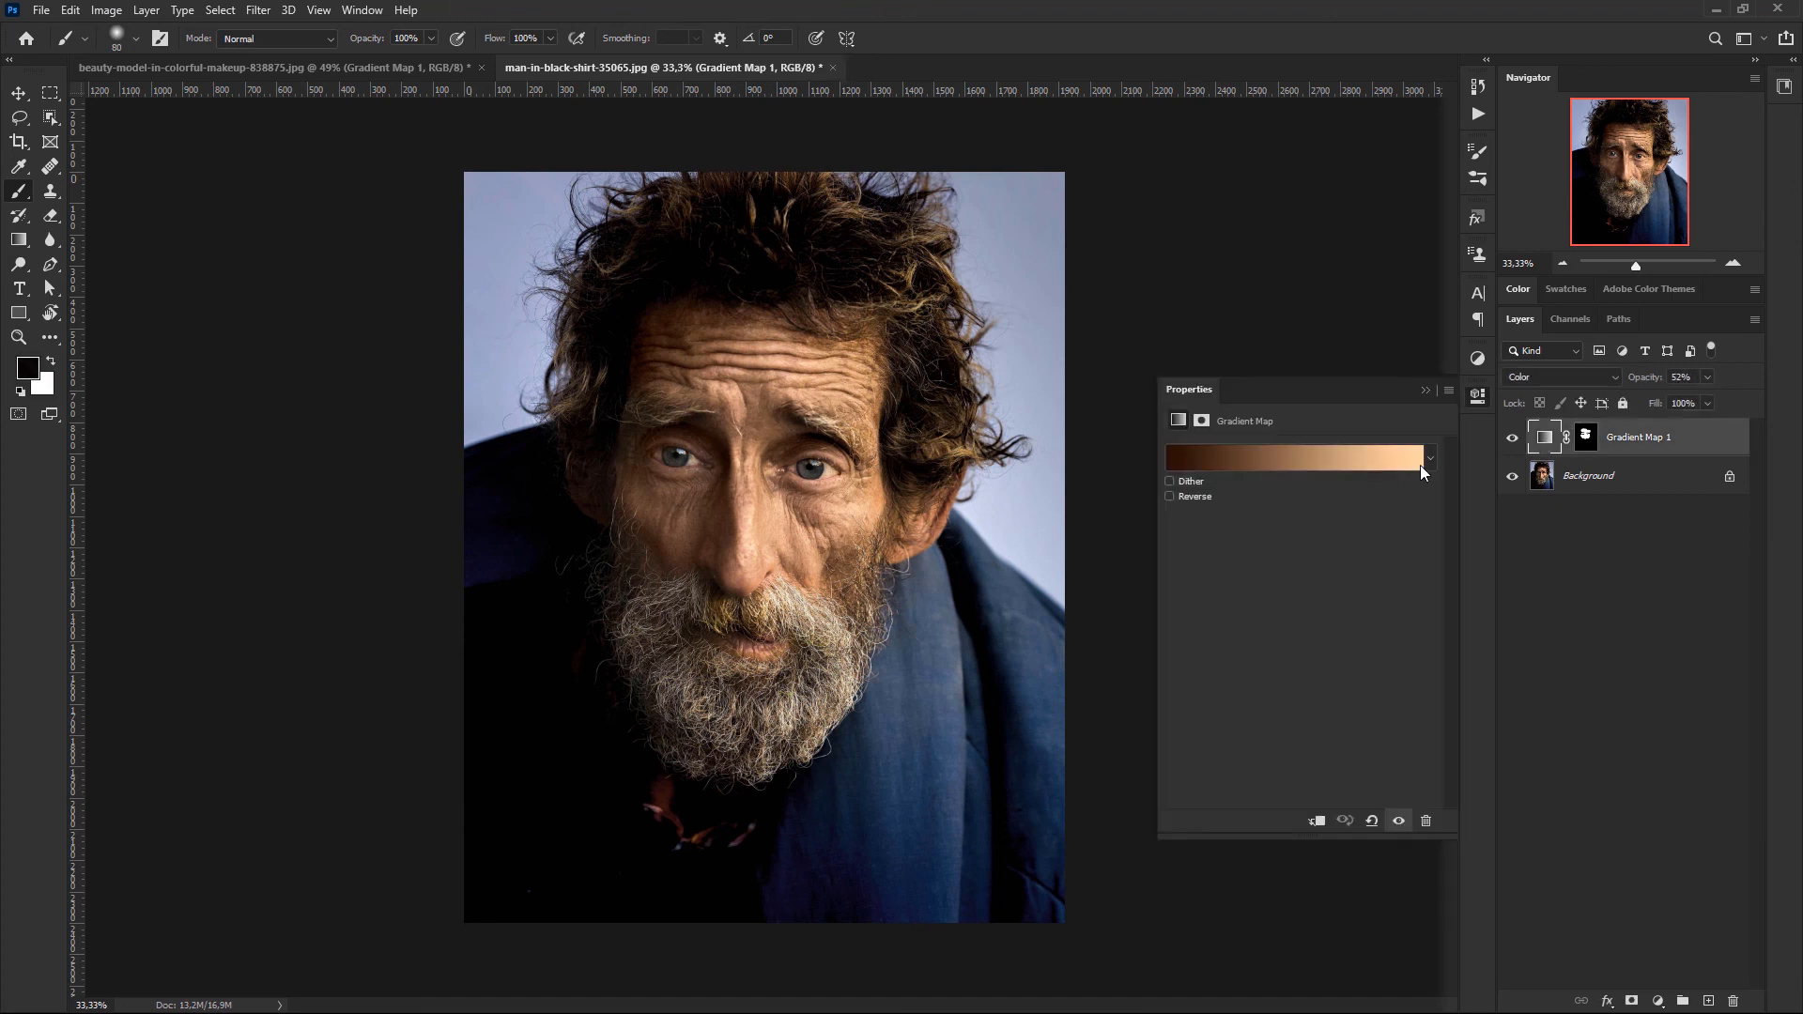
left_click(1409, 460)
double_click(1597, 665)
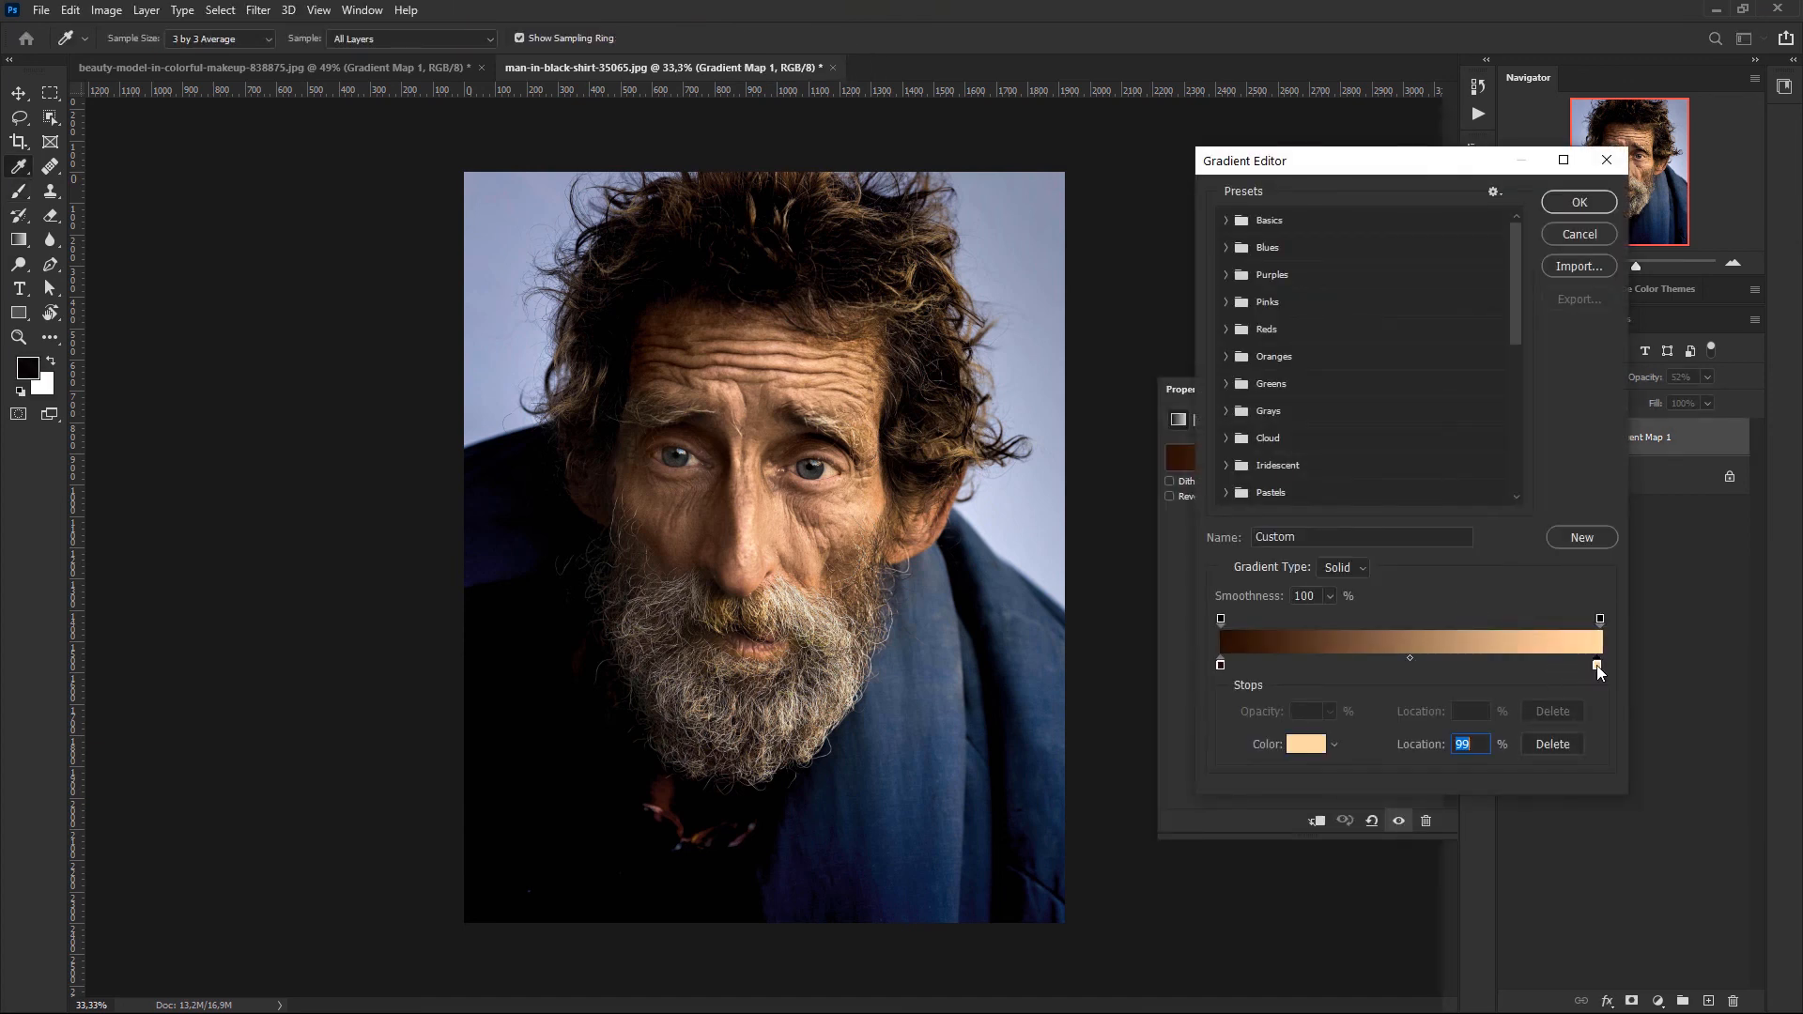
left_click_drag(1234, 495, 1153, 464)
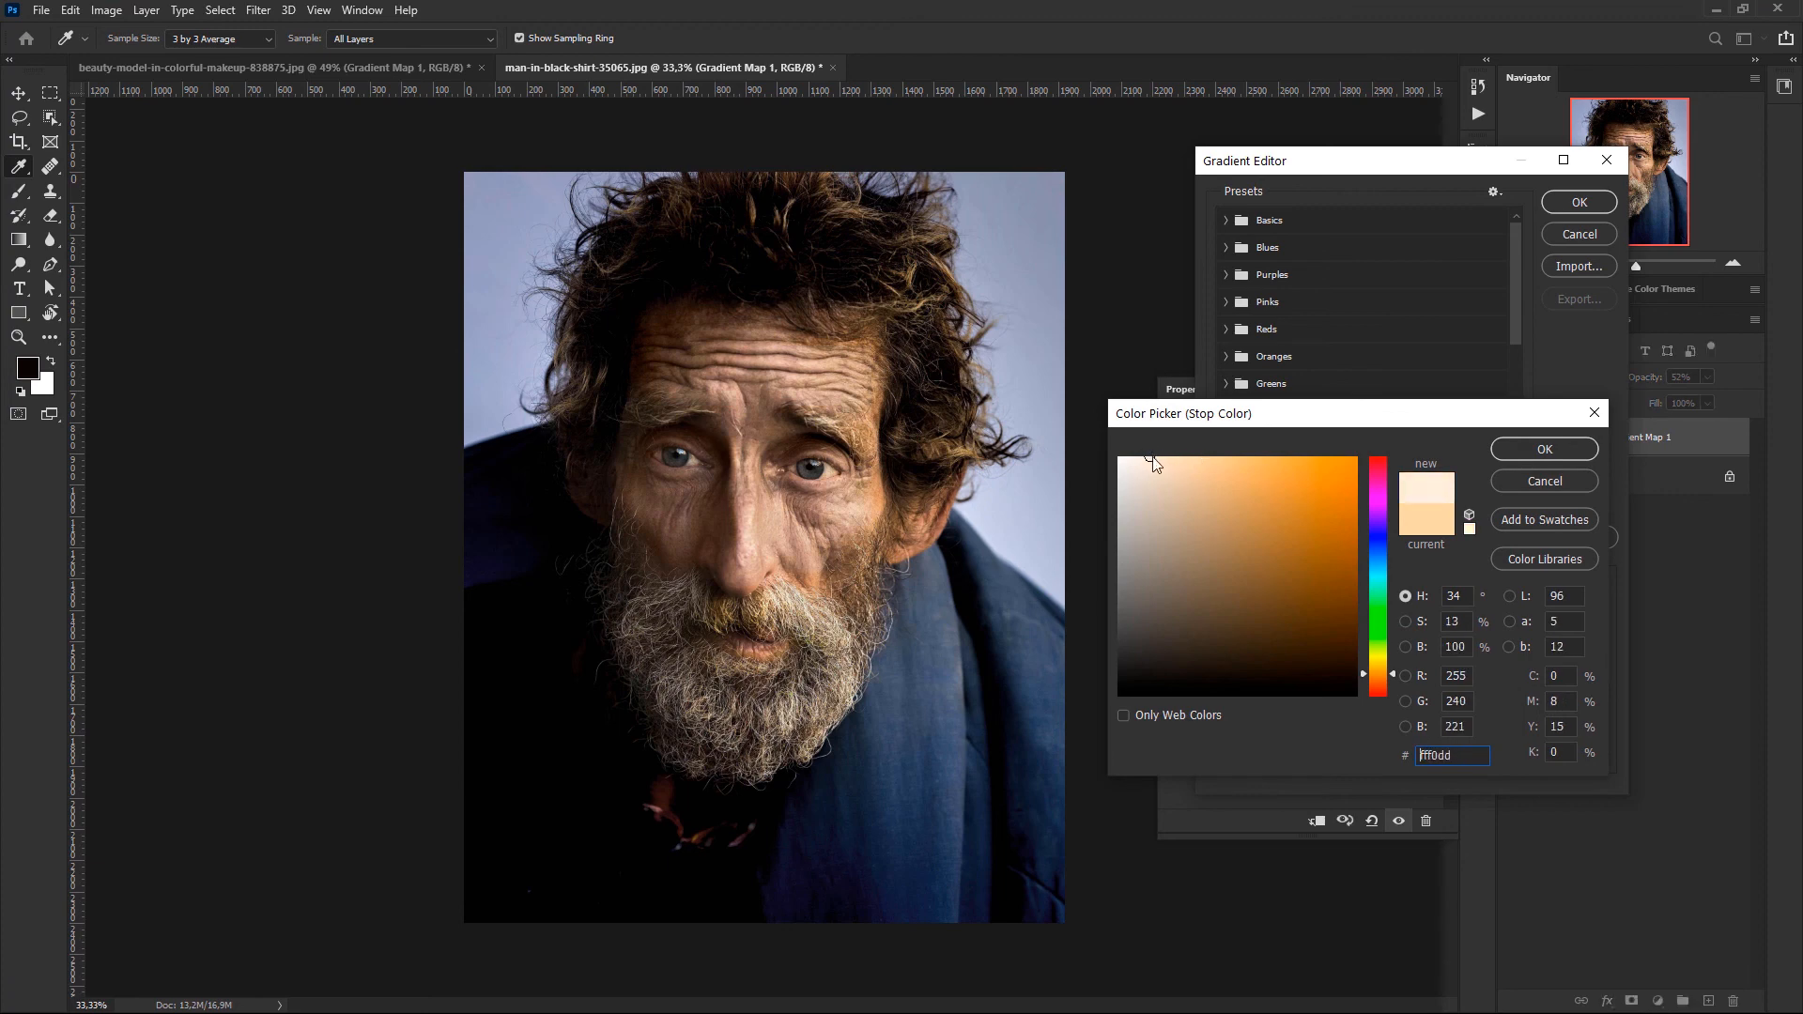
left_click(1522, 448)
left_click(1578, 202)
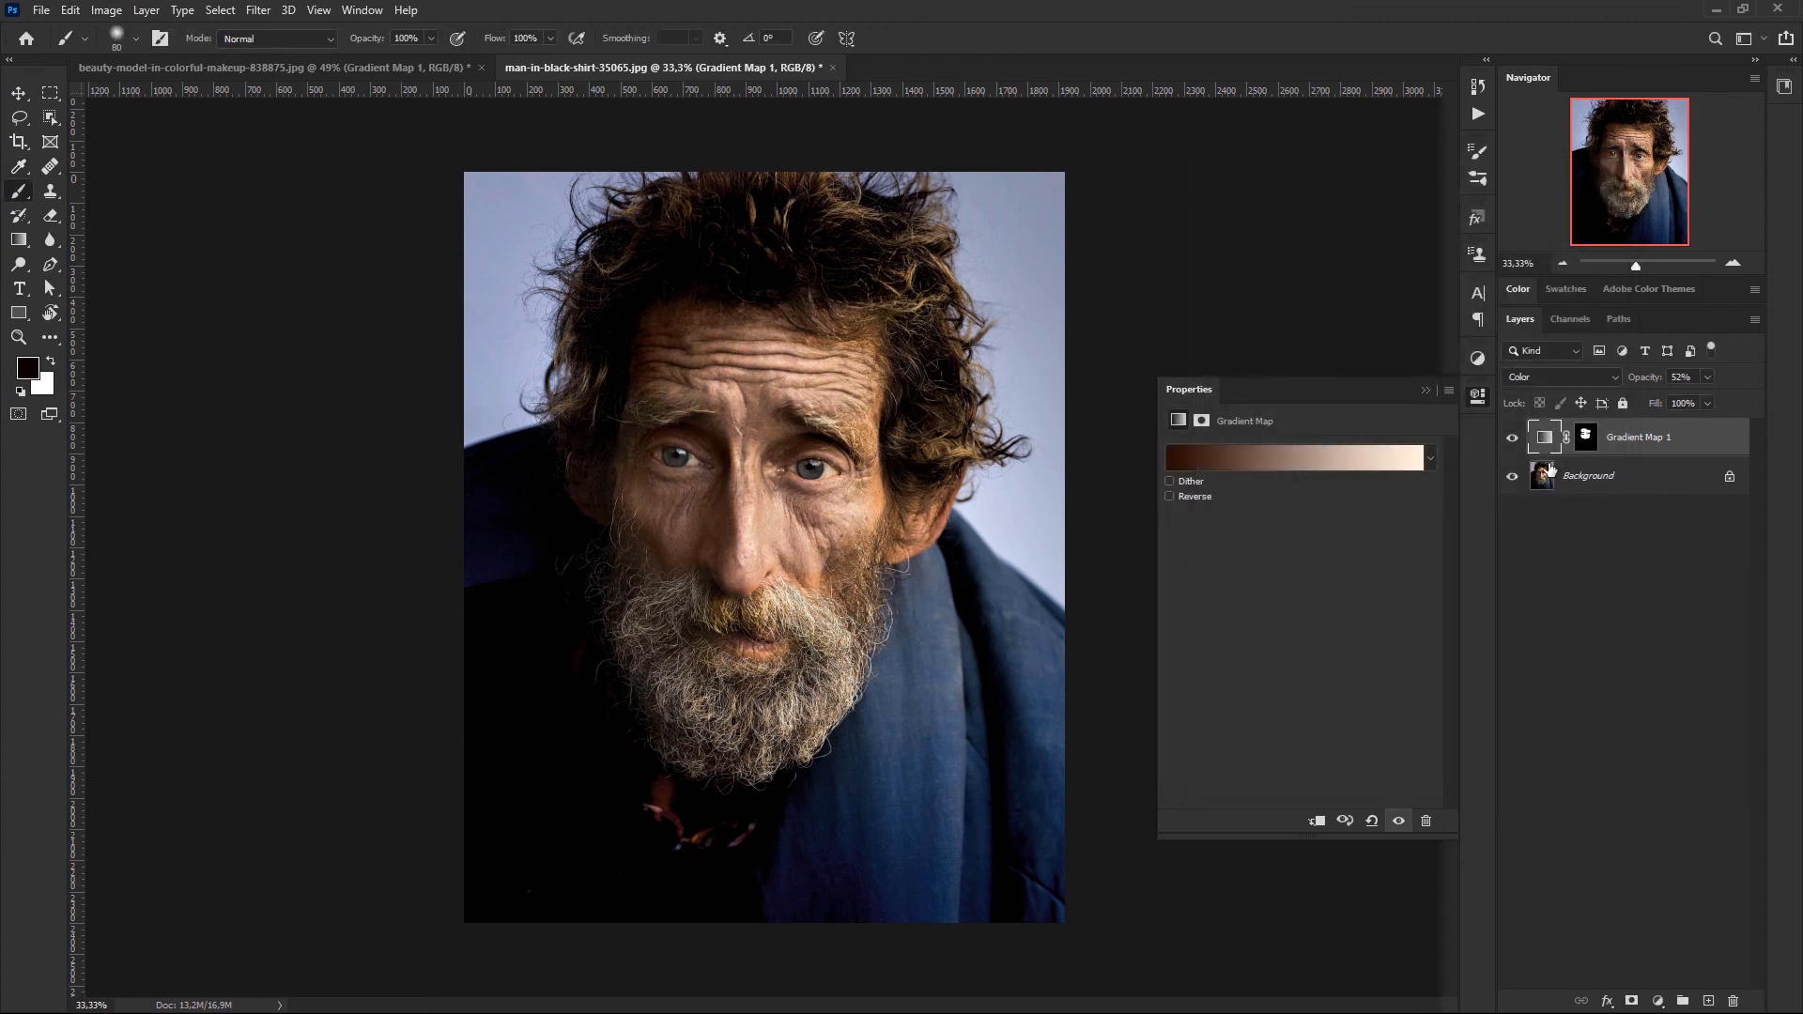
Toggle the Gradient Map 1 layer's visibility to compare the skin tone before and after, leaving the layer shown
left_click(1510, 441)
left_click(1509, 441)
left_click(1509, 442)
left_click(1509, 442)
left_click(1510, 441)
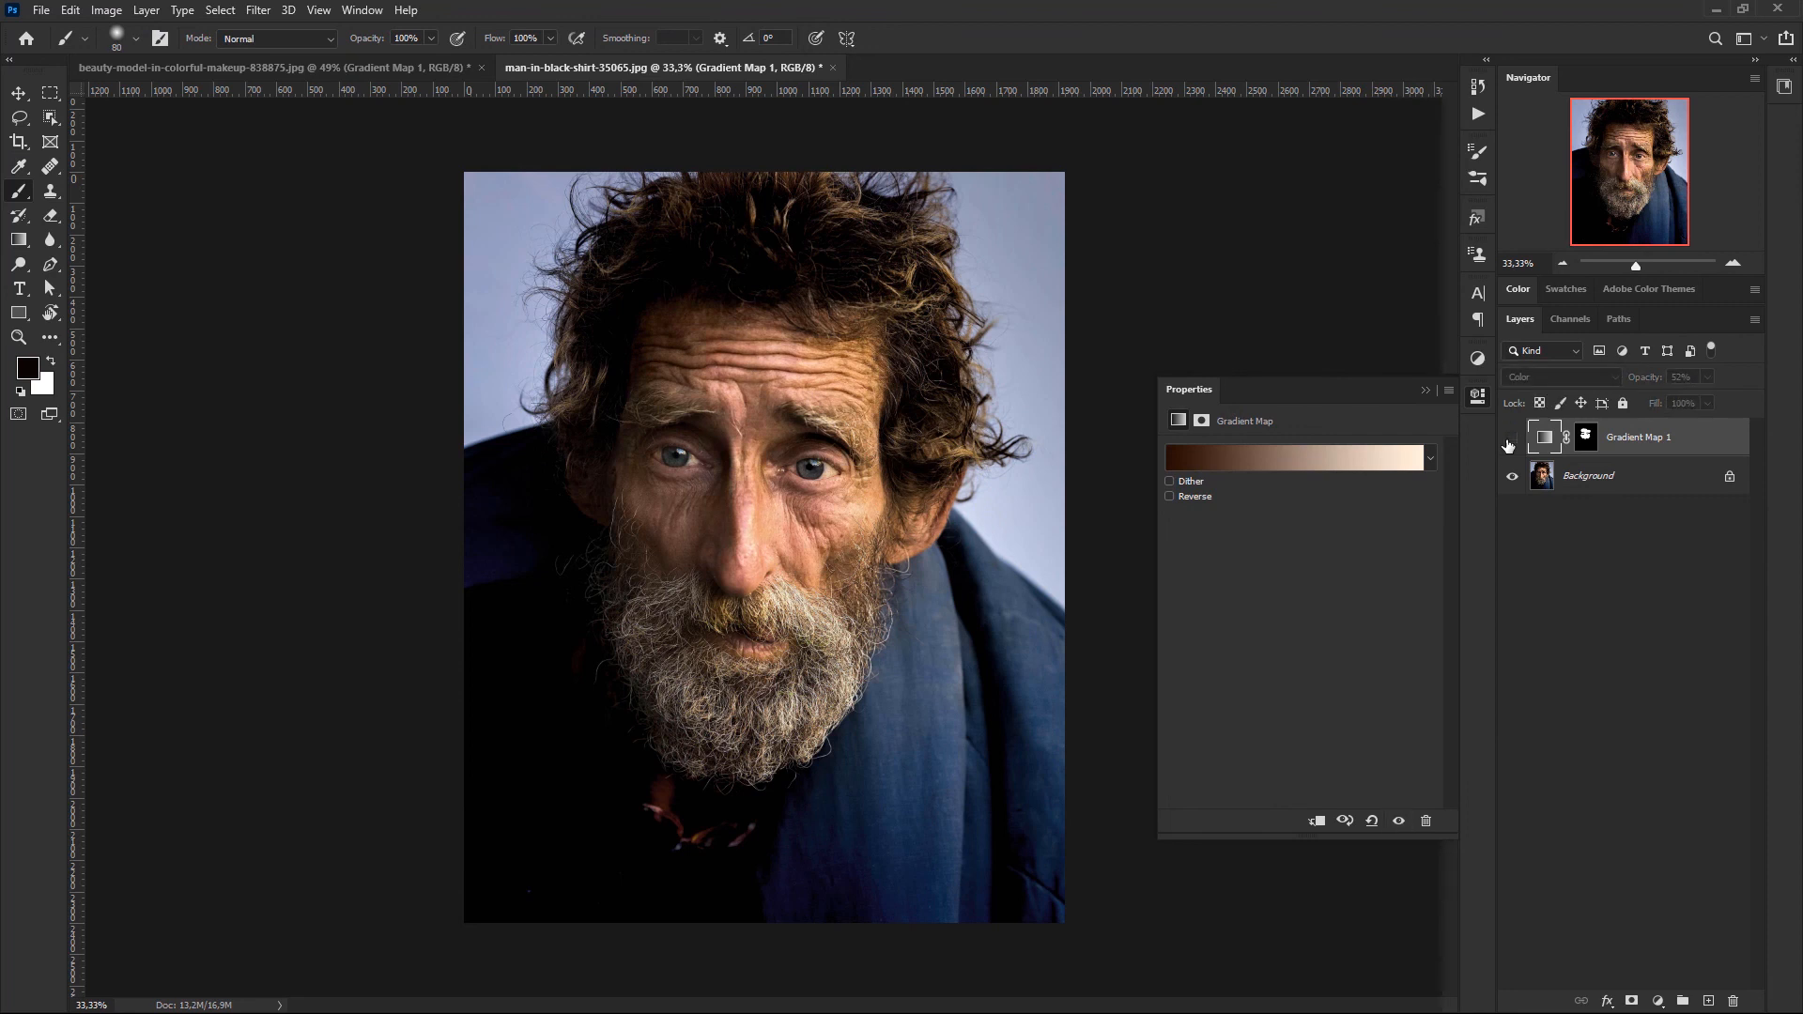
left_click(1510, 441)
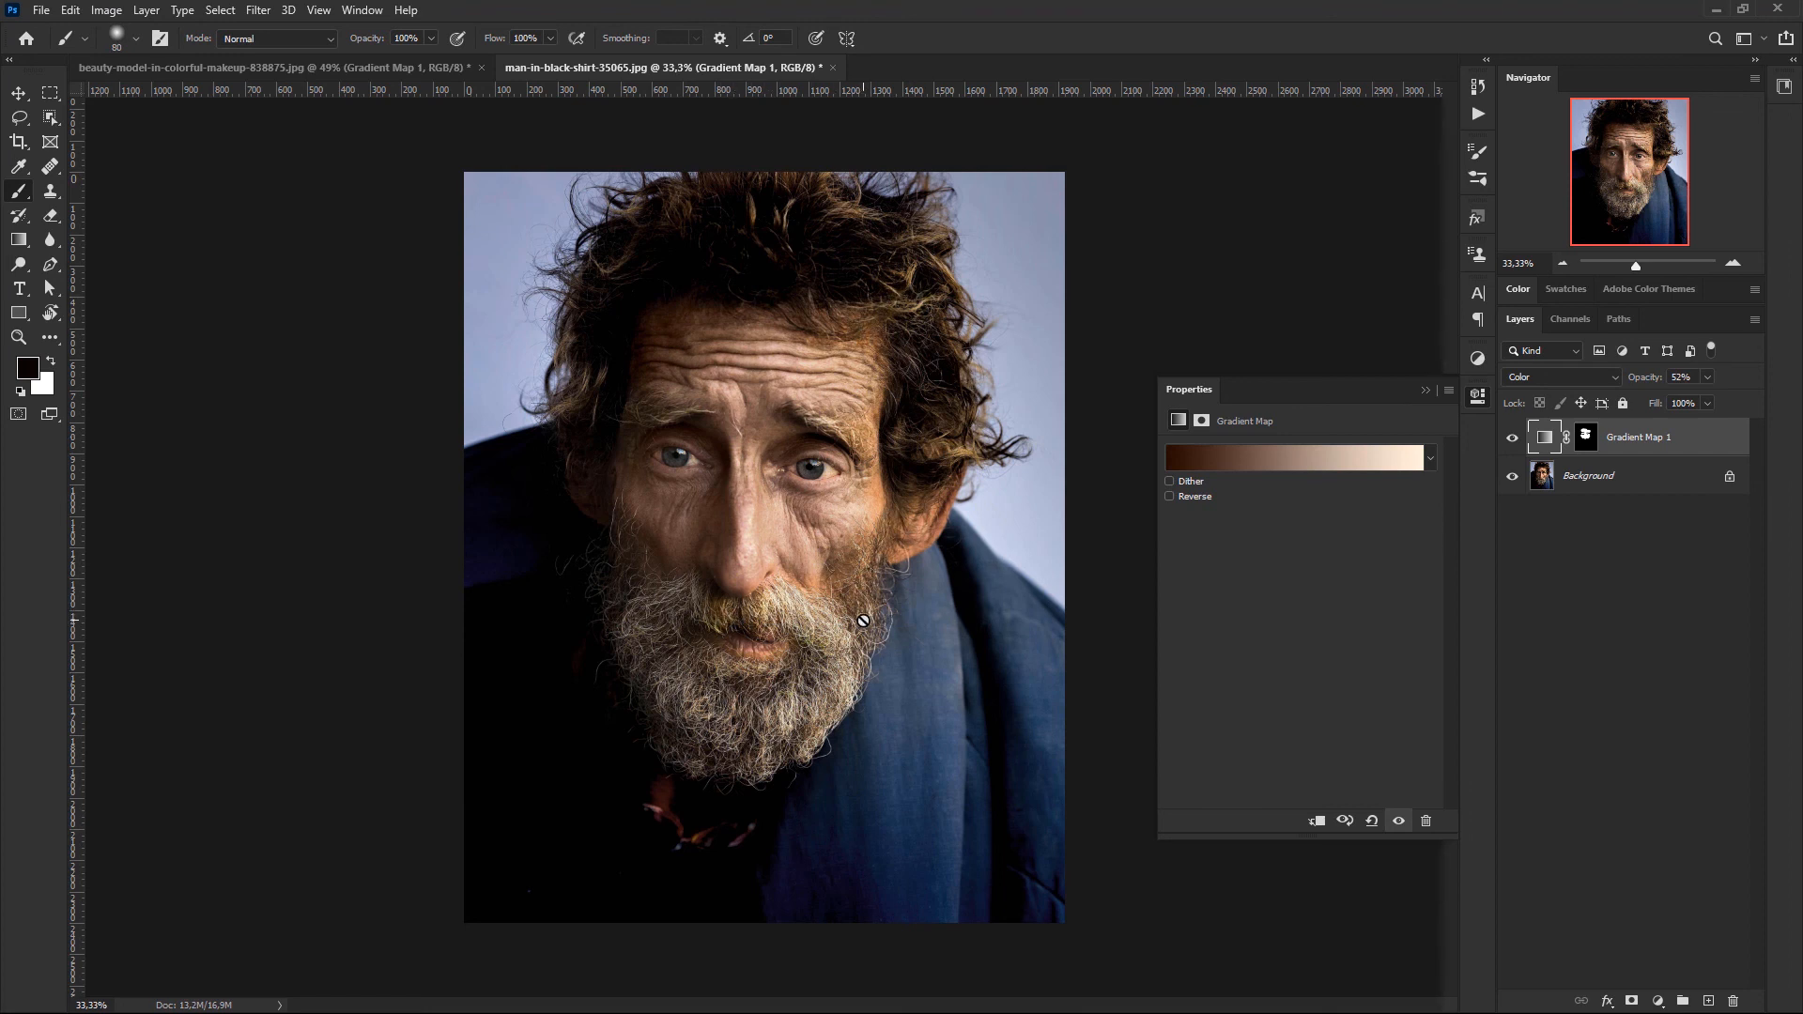
Collapse the adjustment's properties, deselect the layer and switch to the beauty-model-in-colorful-makeup-838875.jpg document
left_click(1426, 390)
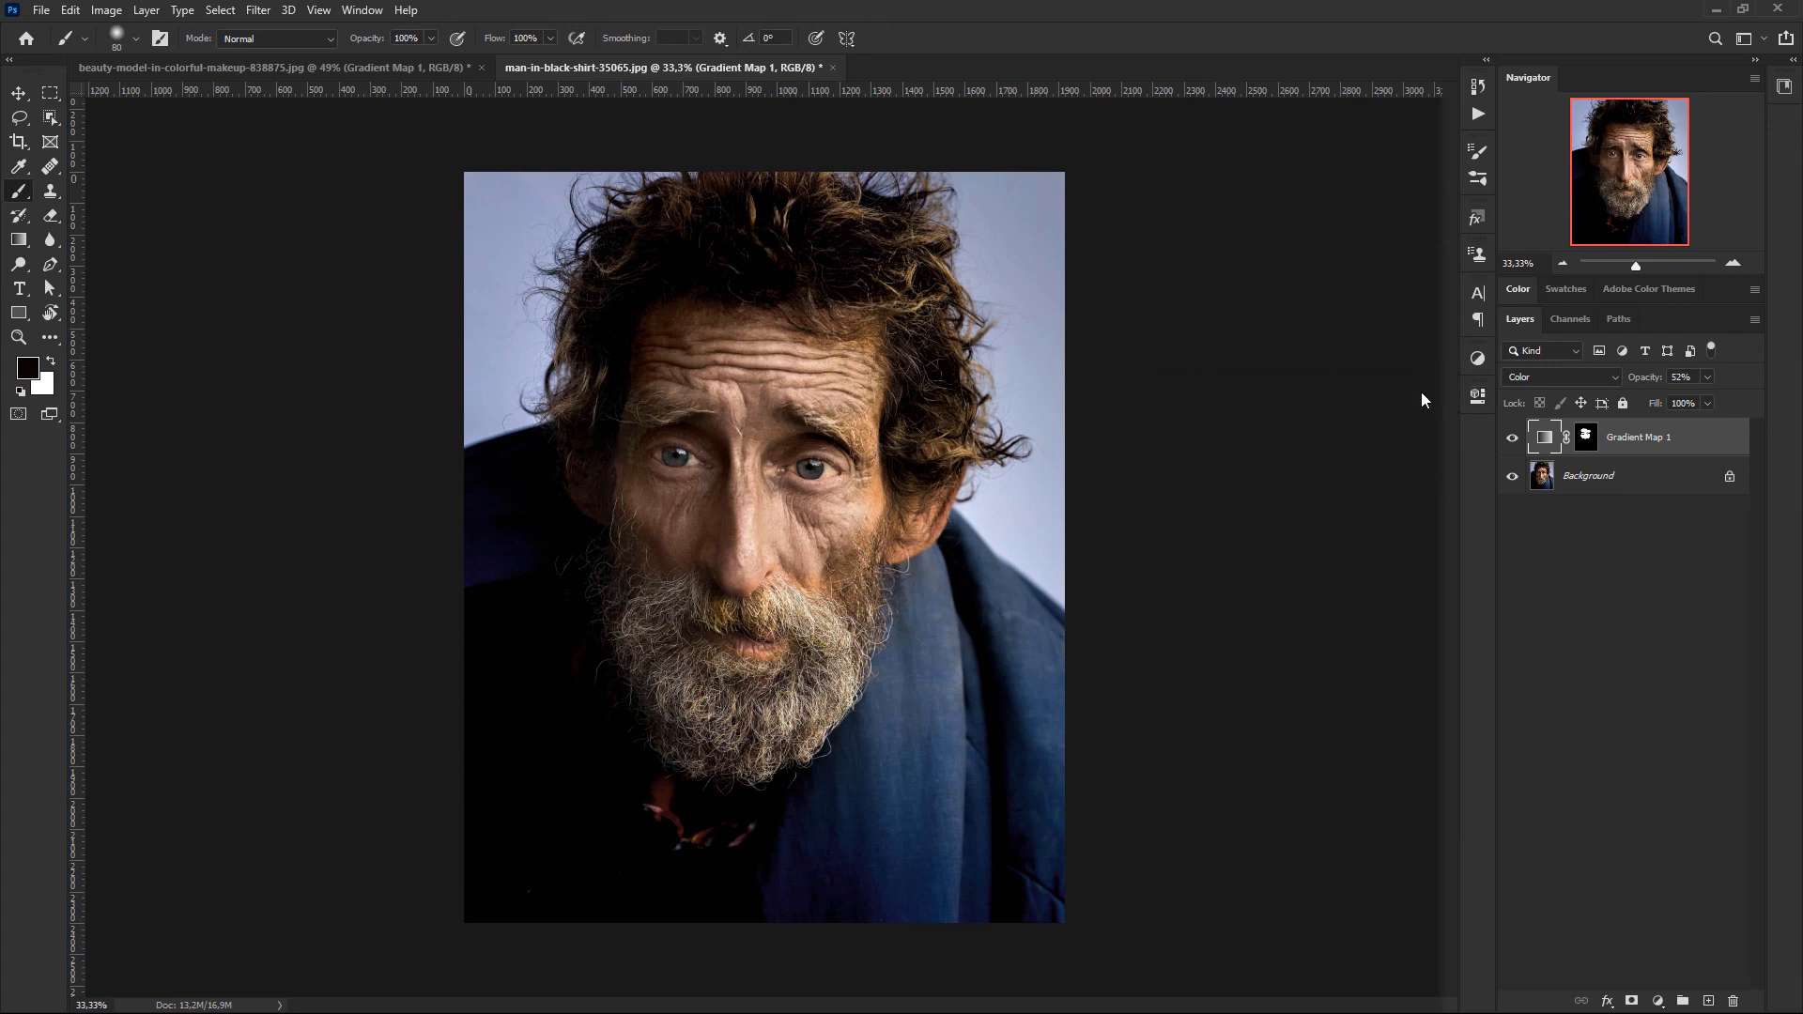
left_click(1594, 601)
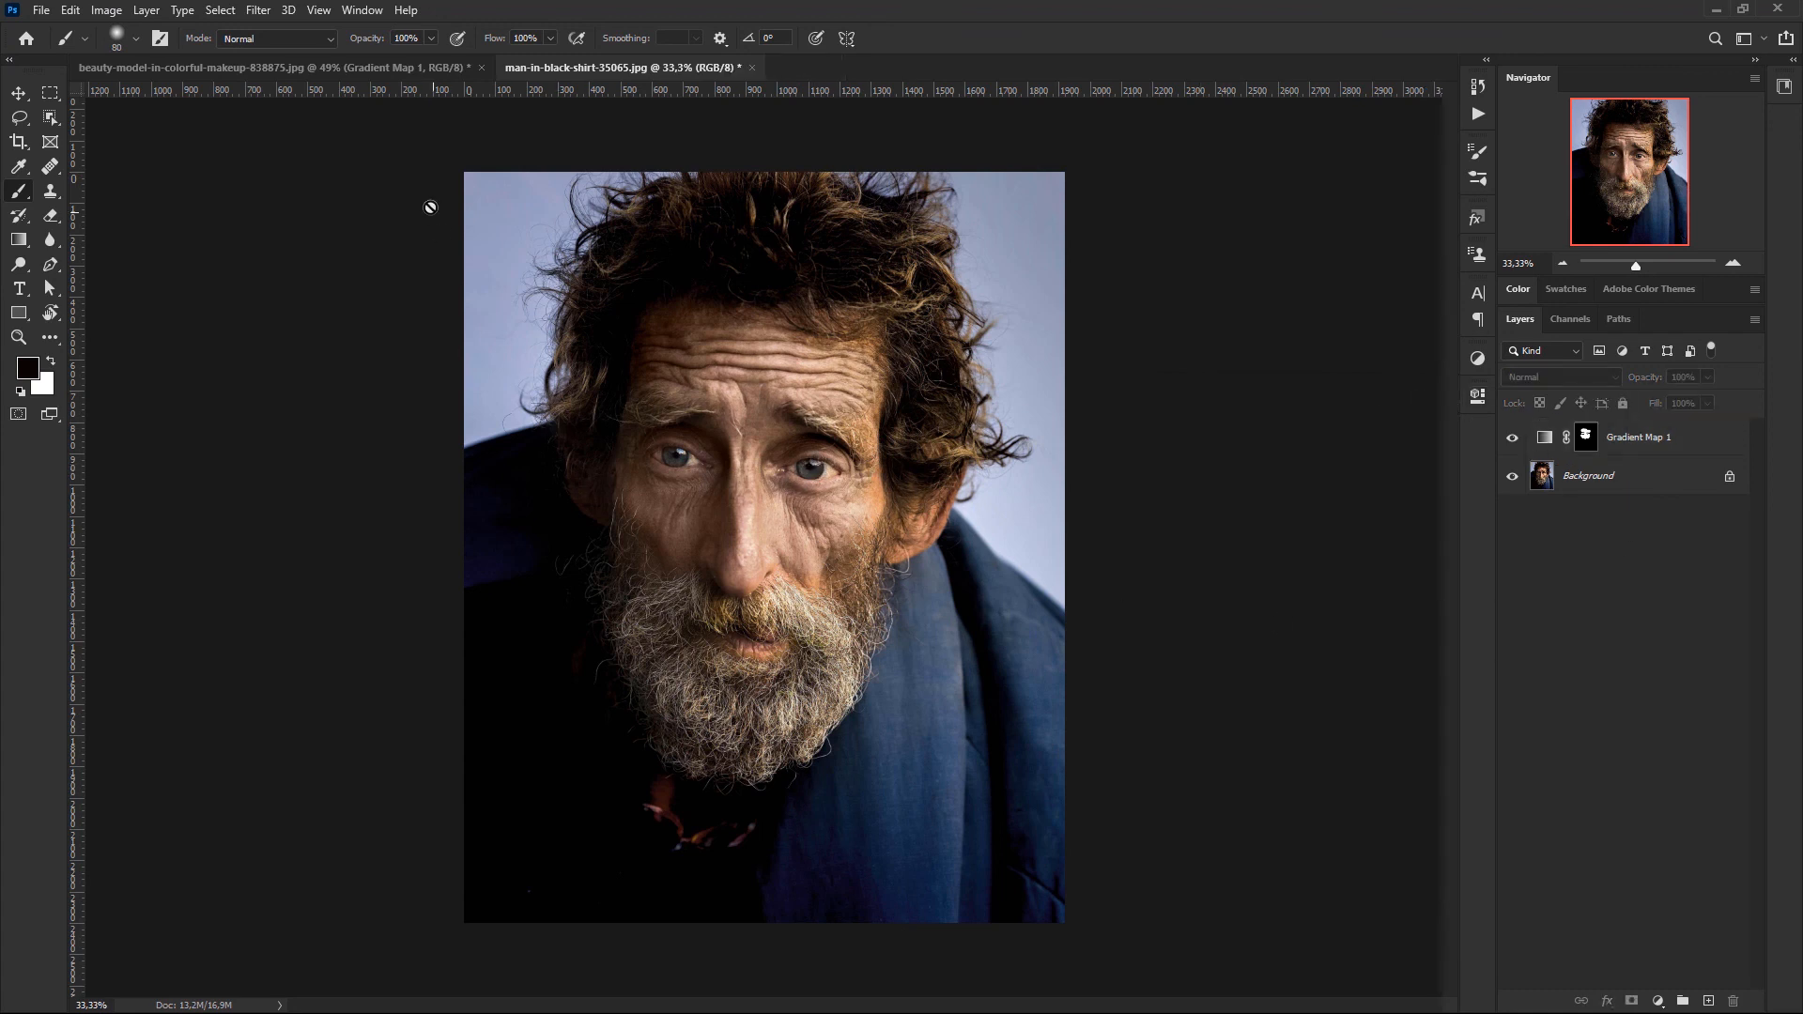
left_click(399, 69)
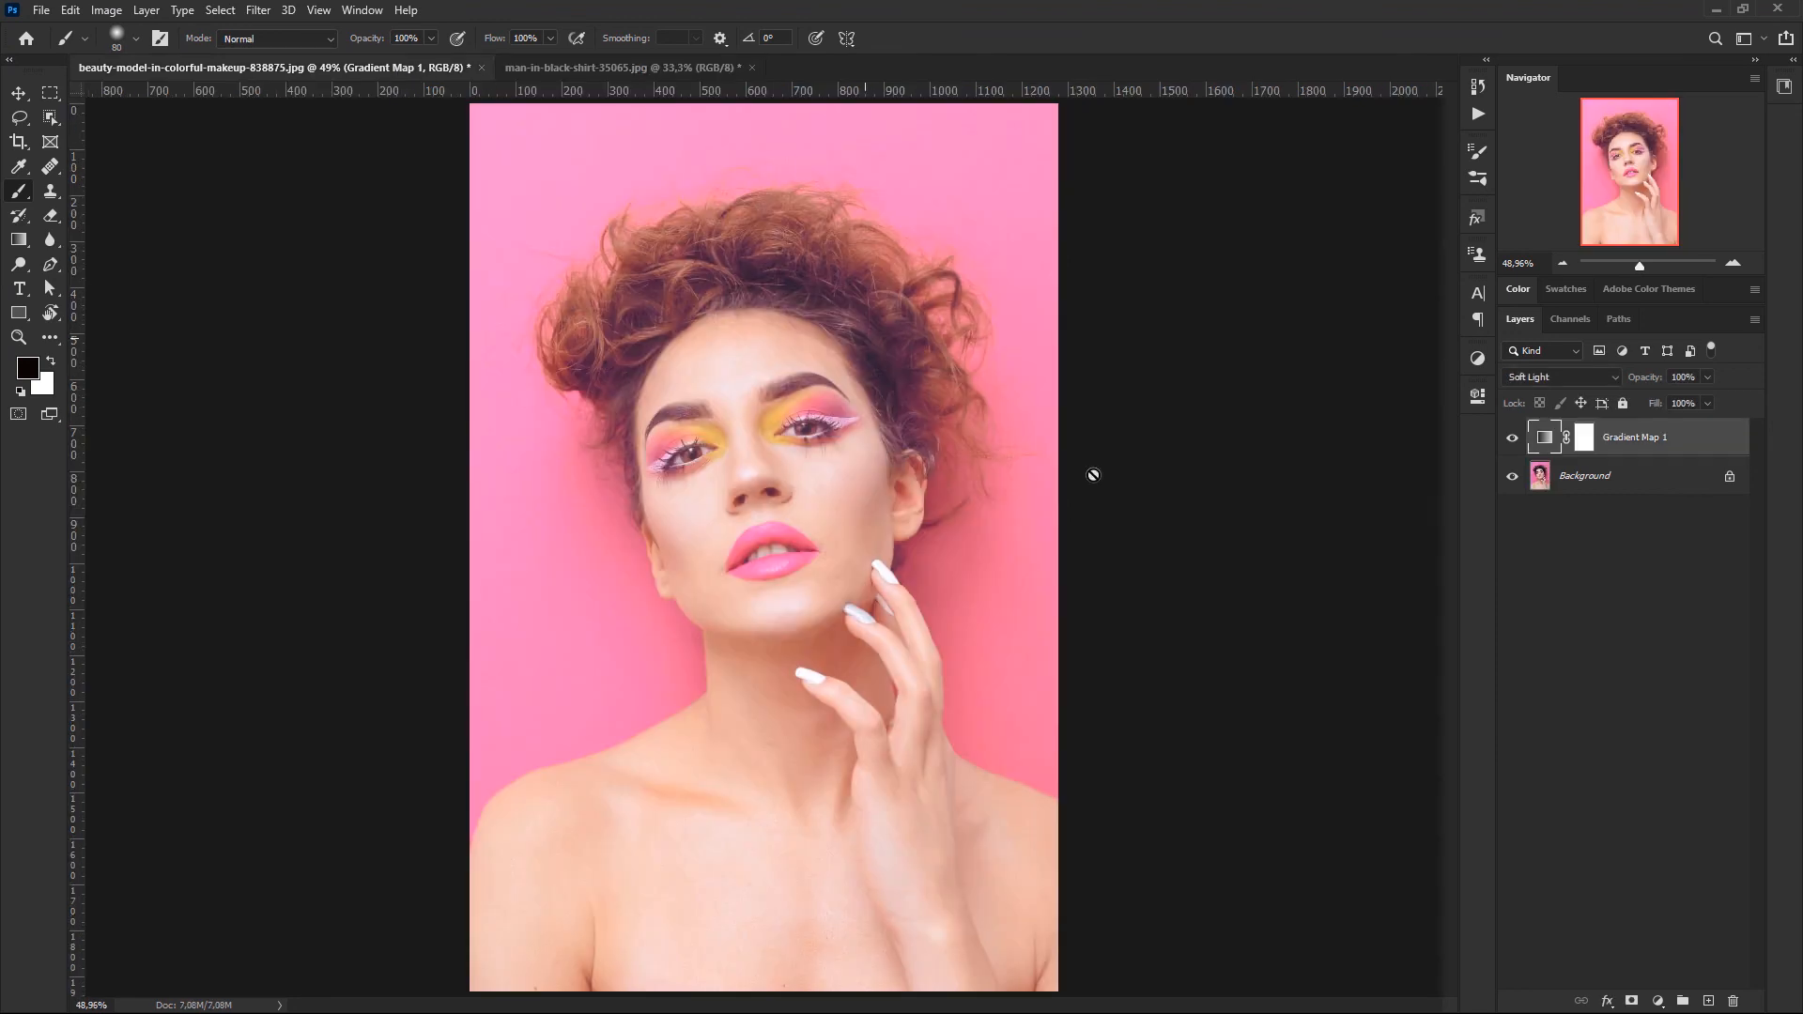